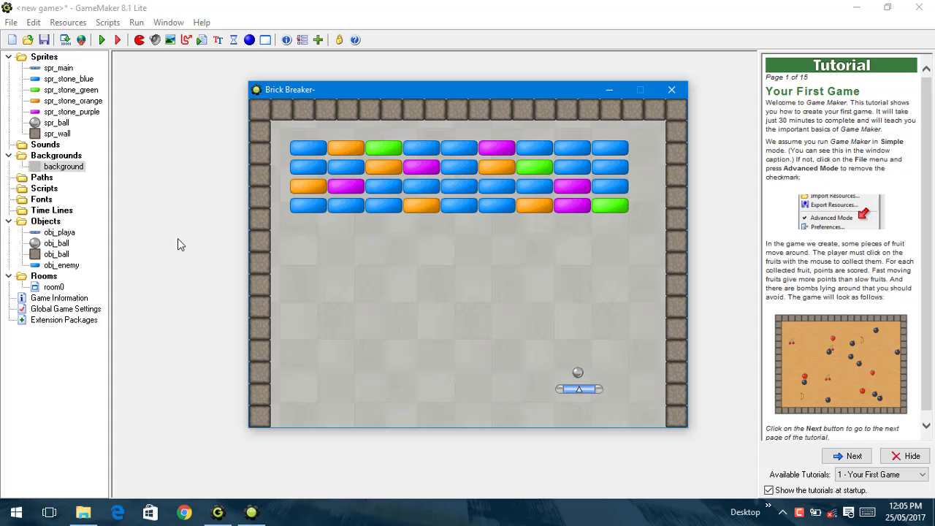
Step: Playtest the Brick Breaker game by launching the ball and steering the paddle to bounce it, and close the game window
key(Left)
key(Right)
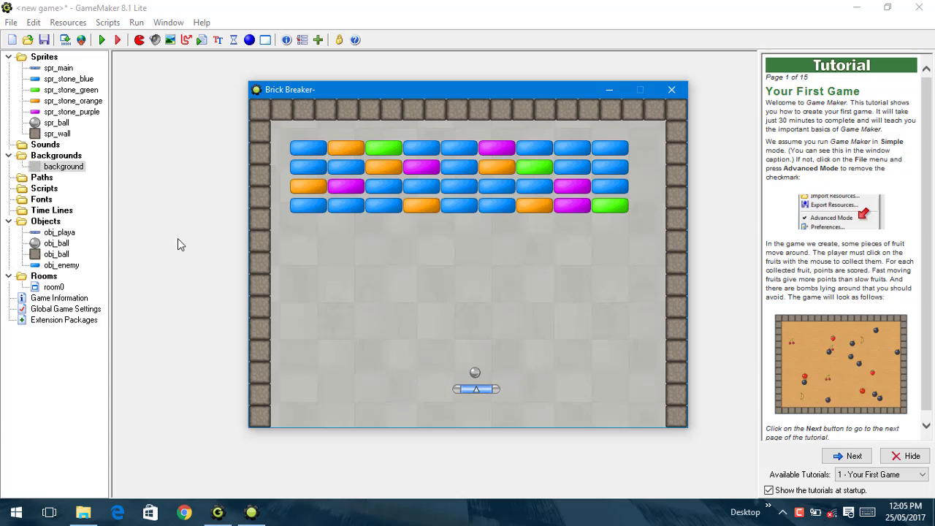
key(space)
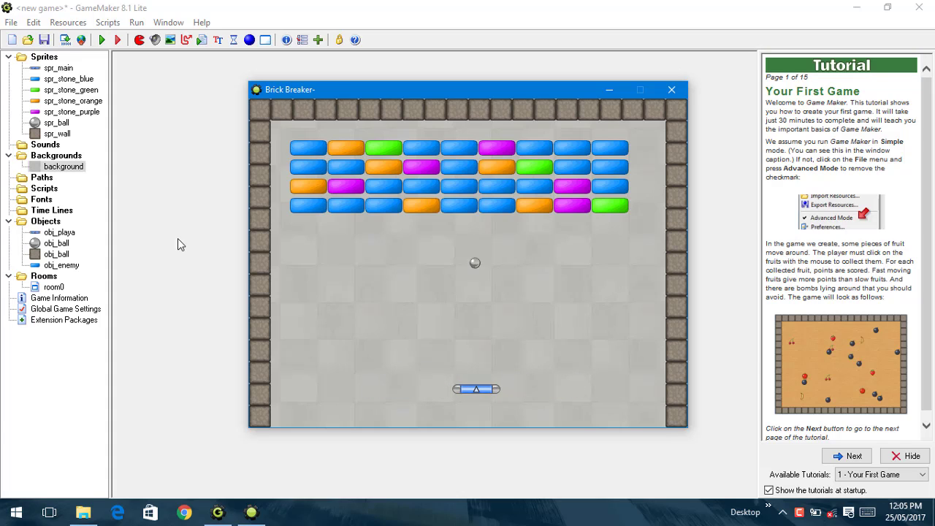
key(Left)
key(Left)
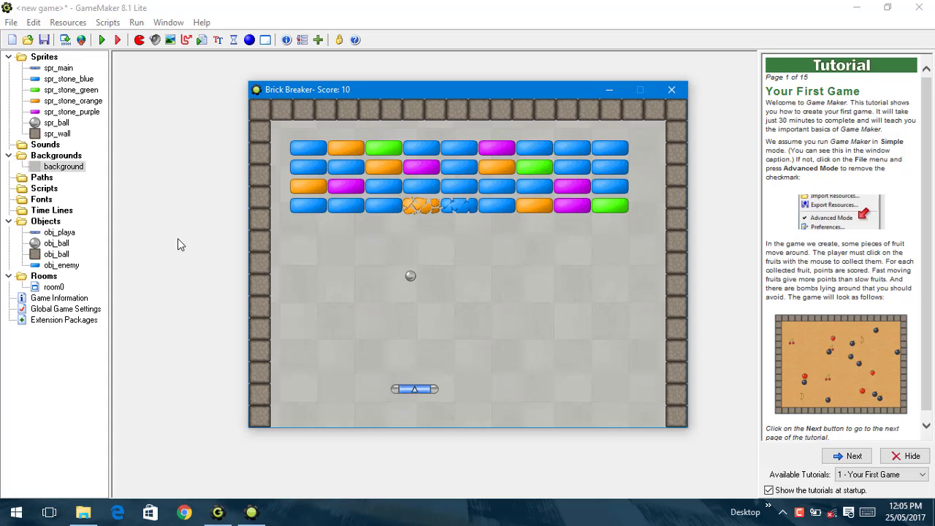
key(Left)
key(Left)
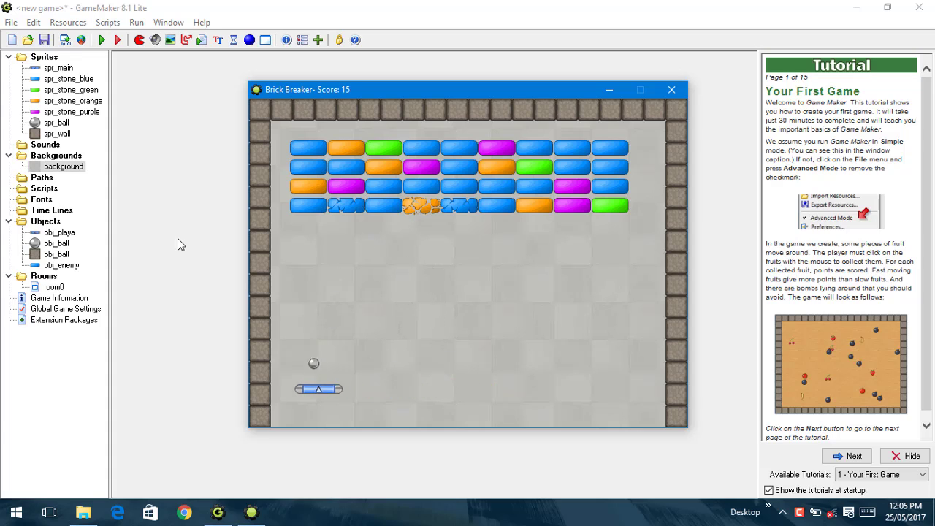
key(Right)
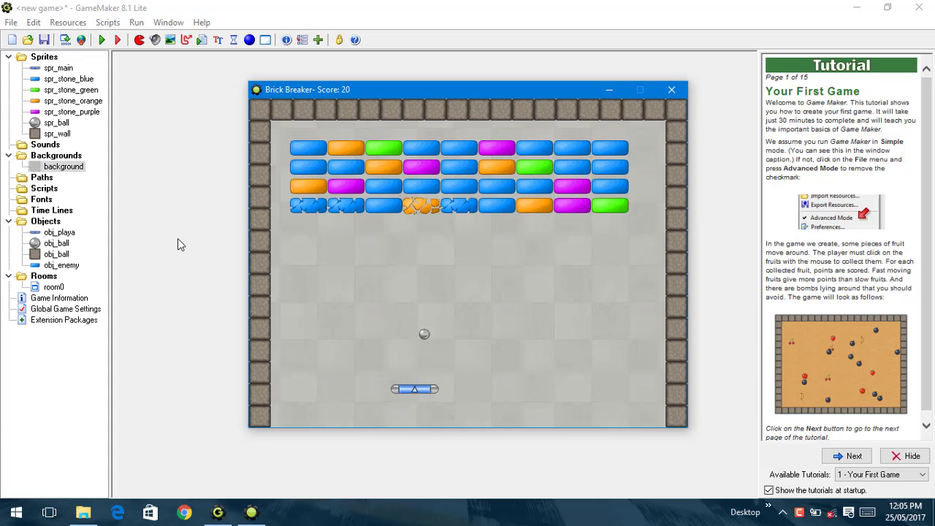
key(Right)
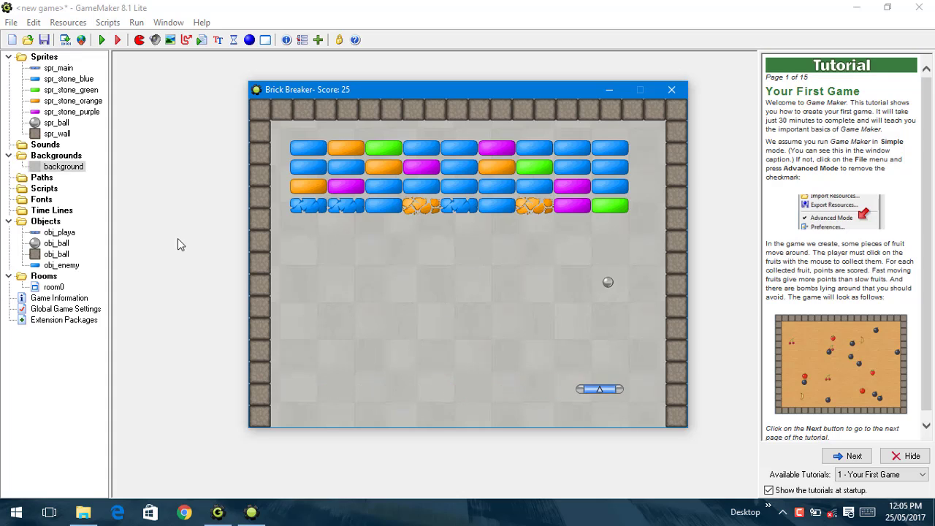
key(Left)
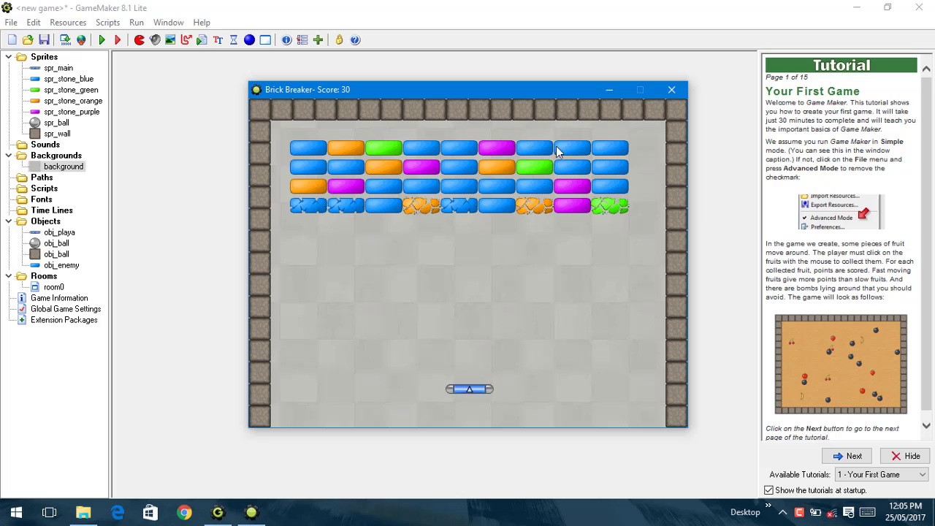
click(671, 89)
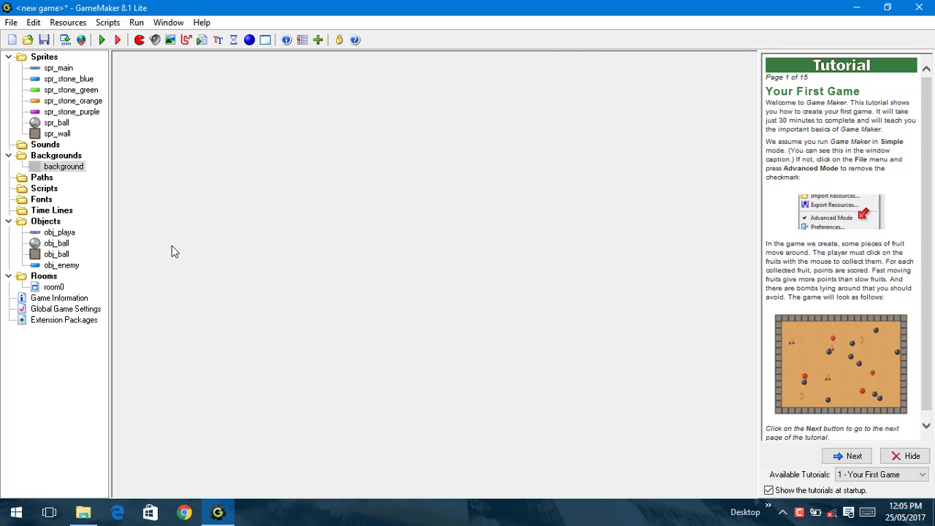
Step: Open room0 in a maximized window, check its caption and size settings, and close the room properties
double_click(61, 288)
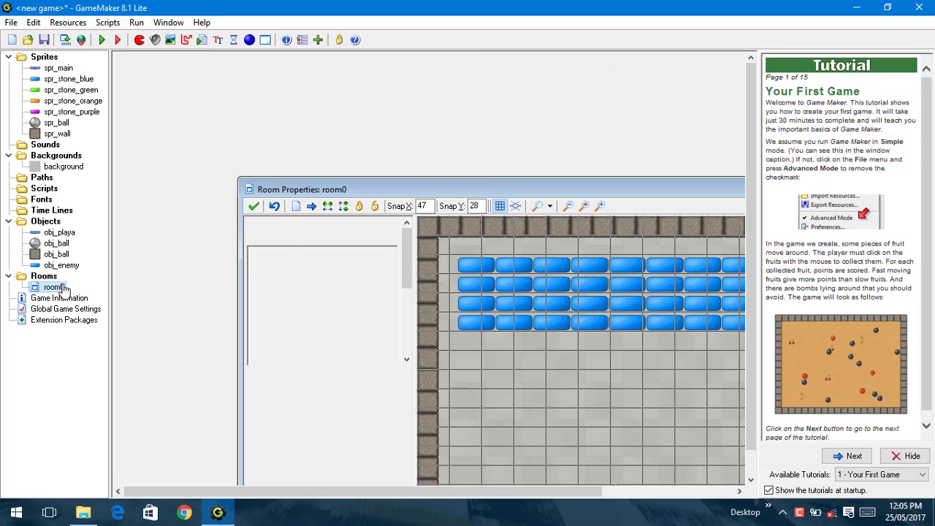
double_click(504, 190)
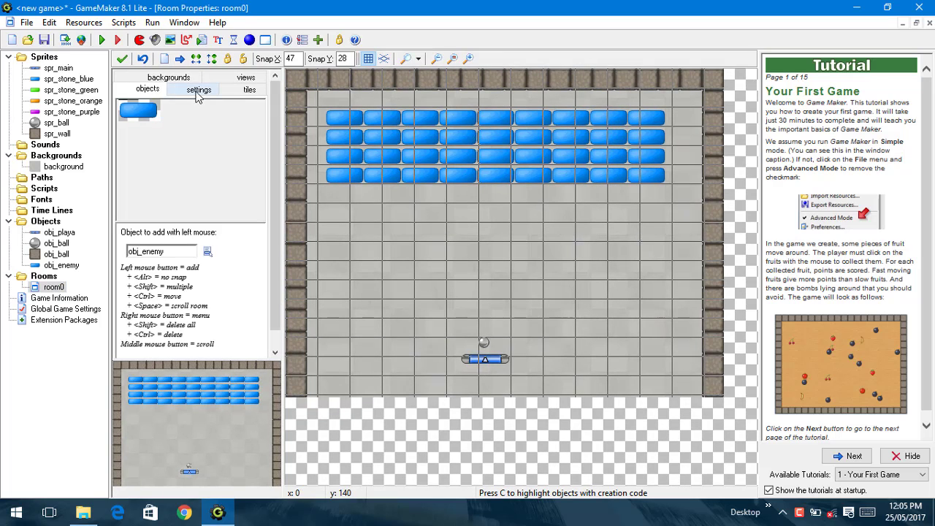
click(200, 89)
click(190, 139)
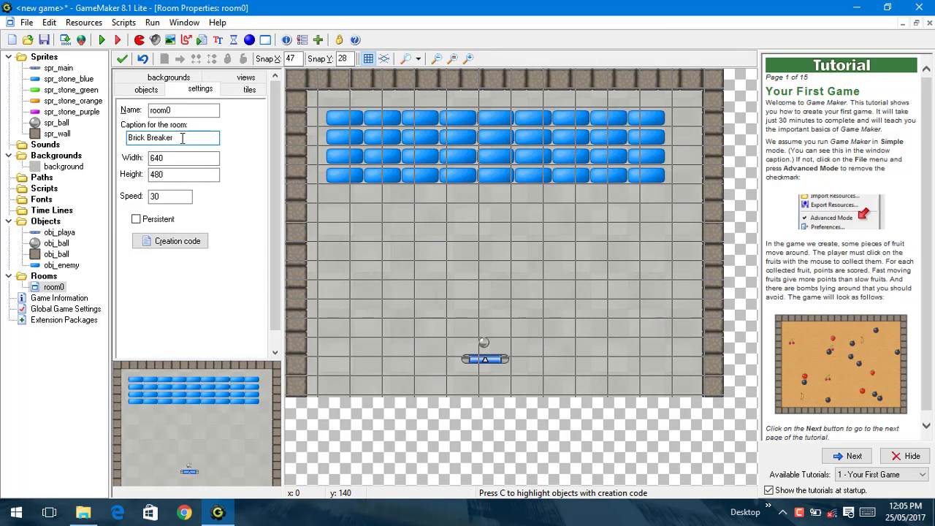
click(123, 60)
Step: Start a new game project without saving the changes to the current one
click(11, 23)
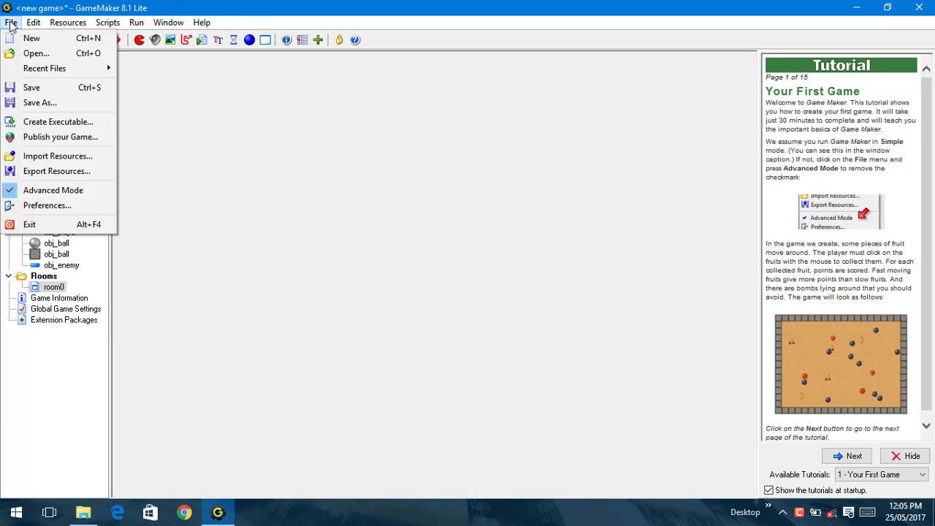
click(36, 42)
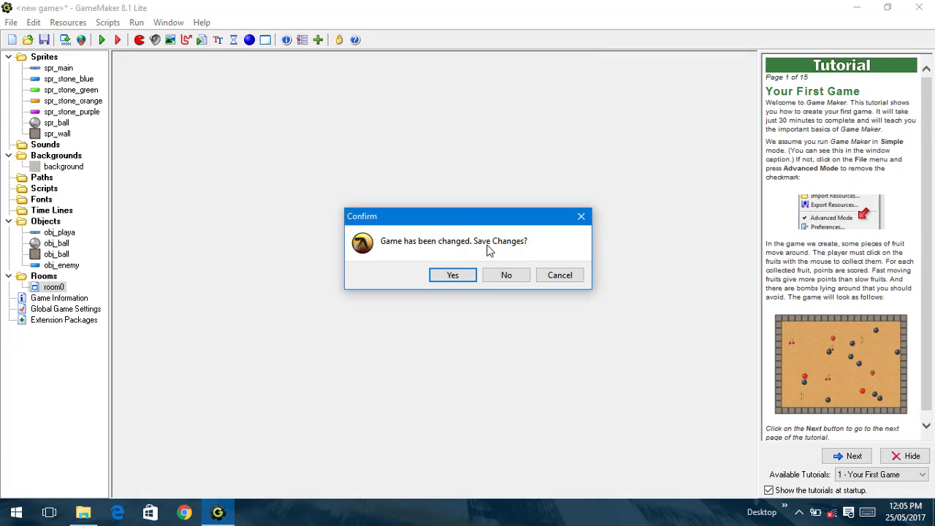
click(506, 274)
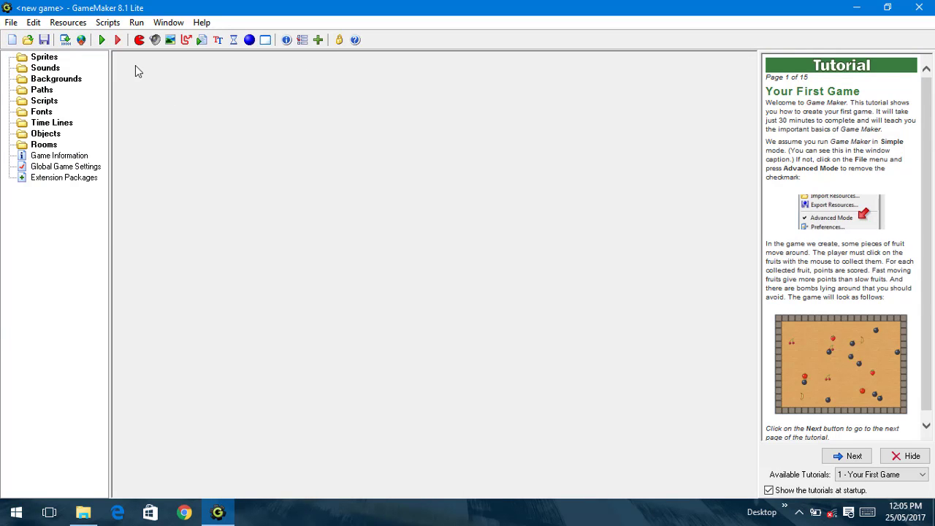
Step: Create a sprite and load the ball_blue image from the Bouncing Balls folder into it
right_click(49, 58)
click(66, 66)
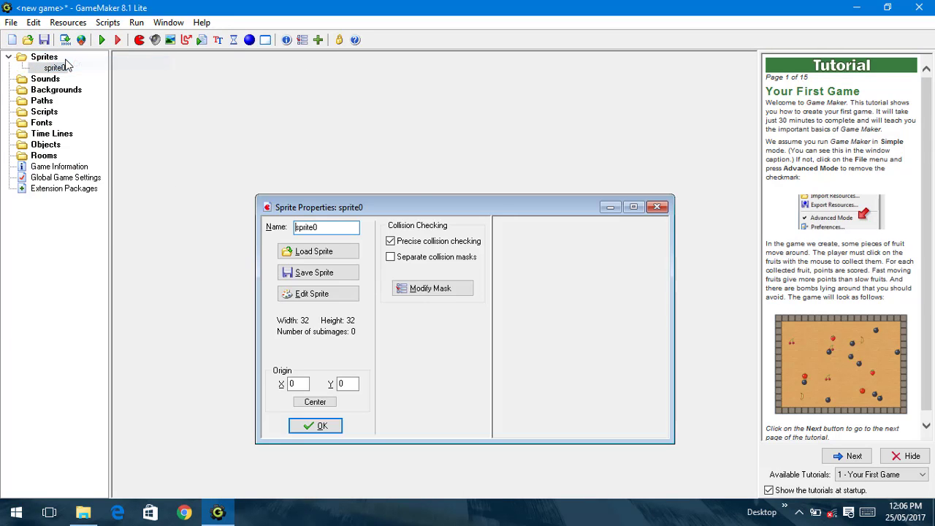
click(339, 252)
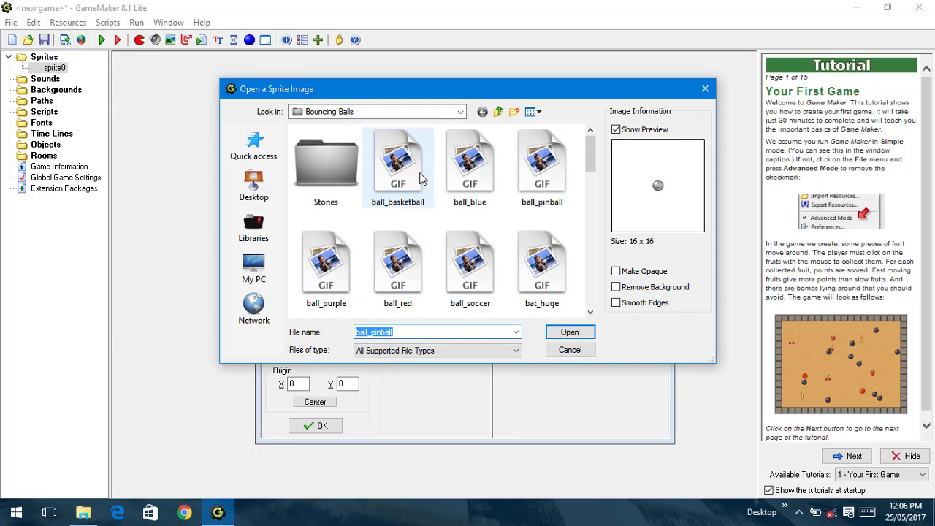
click(422, 177)
key(Down)
key(Down)
key(Up)
key(Up)
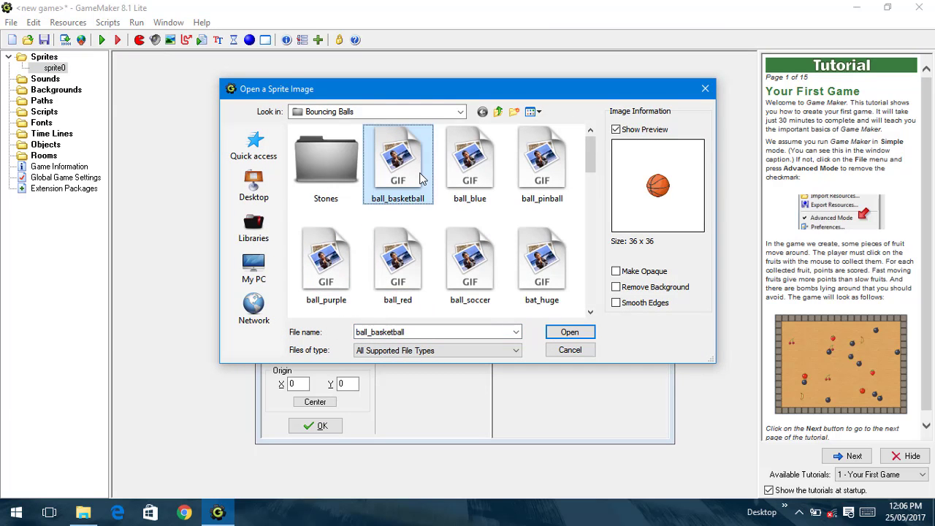
key(Right)
key(Right)
key(Down)
key(Up)
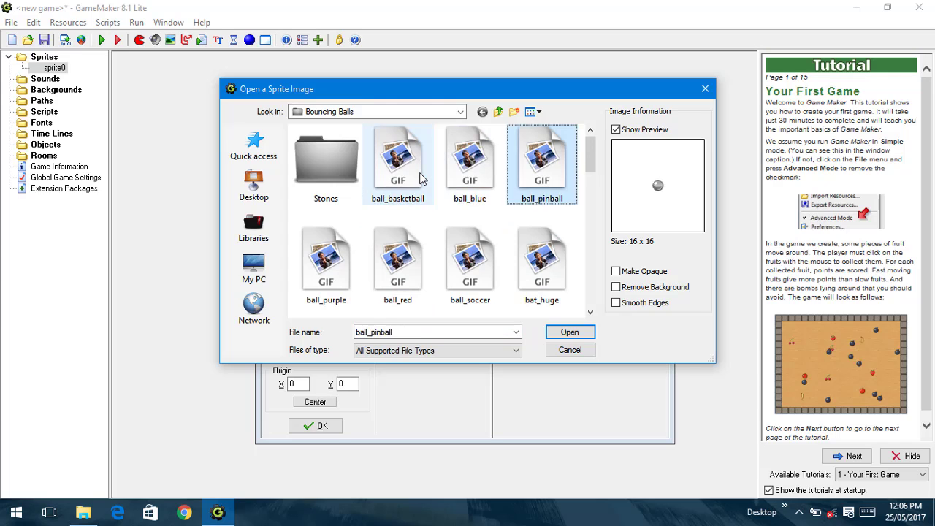
key(Left)
key(Return)
Step: Name the blue ball sprite spr_ball and accept its properties
double_click(329, 228)
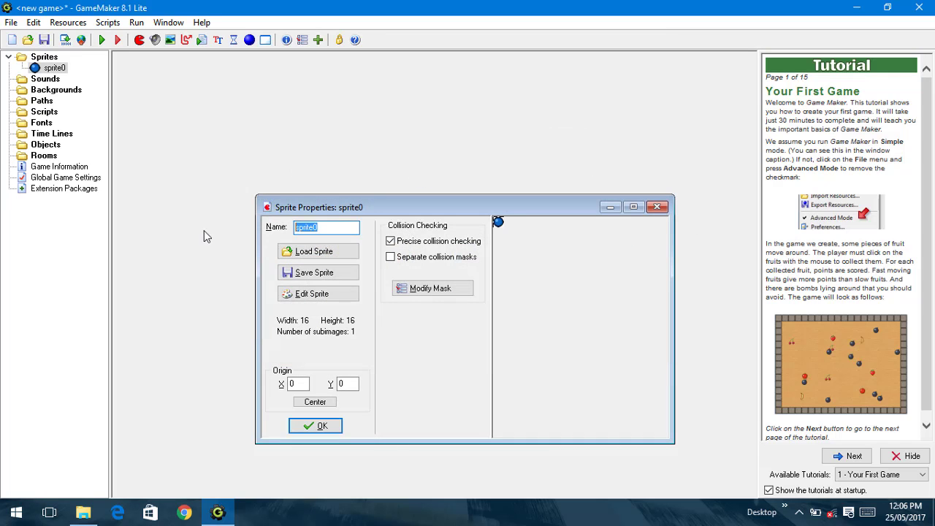
text(ball)
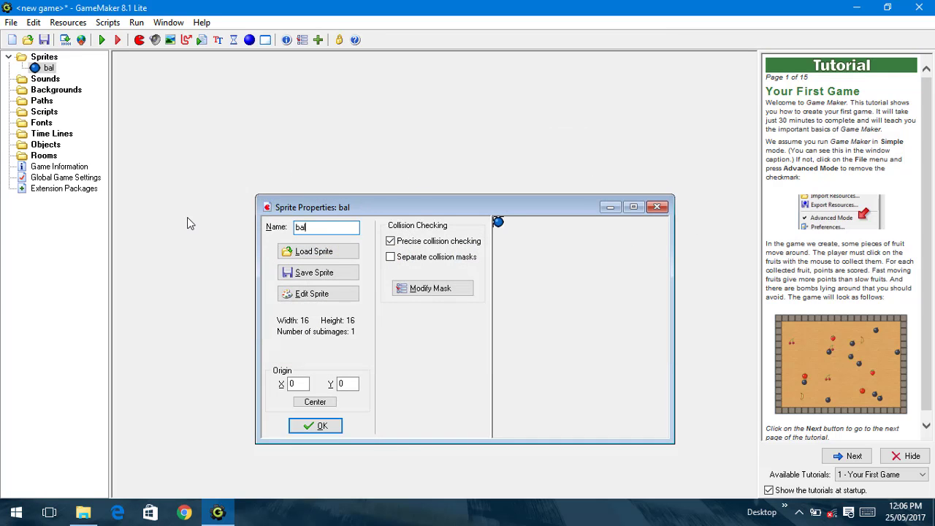
key(Home)
text(spr_)
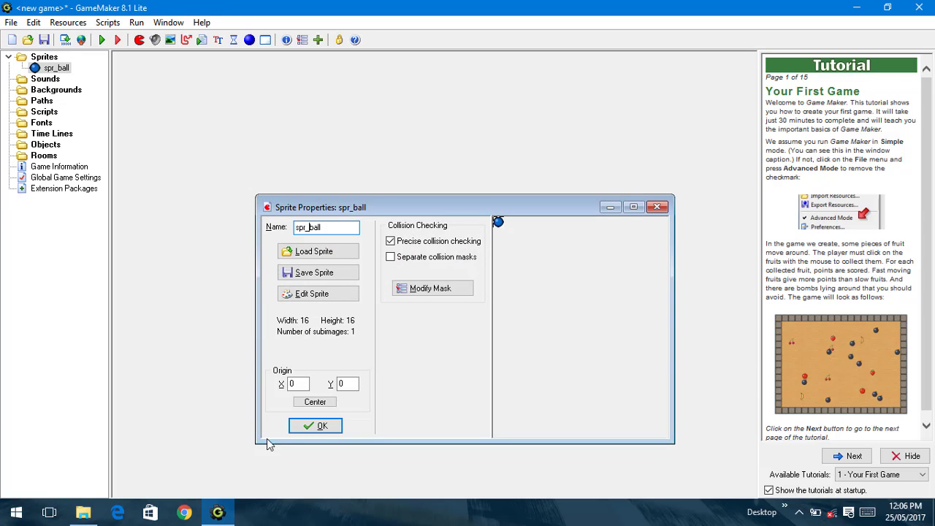
click(315, 426)
Step: Create a second sprite and load the bat_large image from the Bouncing Balls folder into it
right_click(56, 62)
click(73, 62)
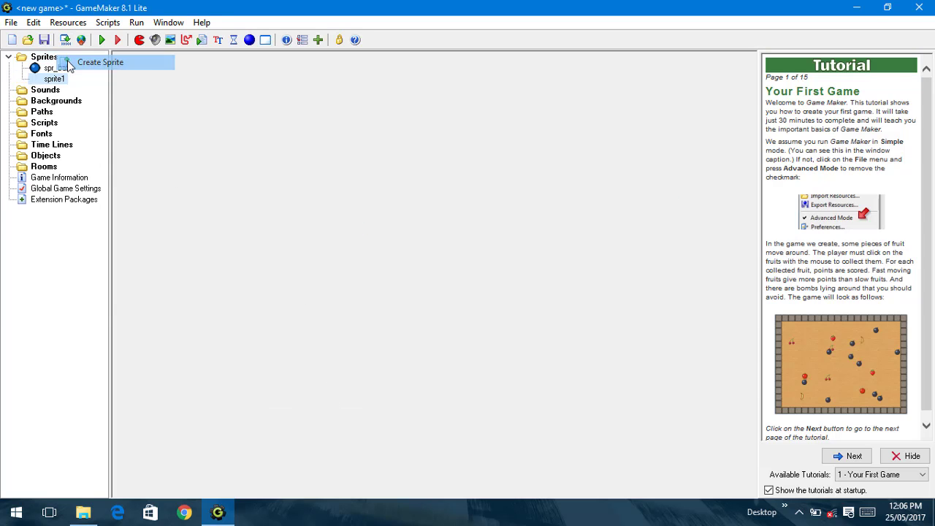
click(175, 108)
click(398, 271)
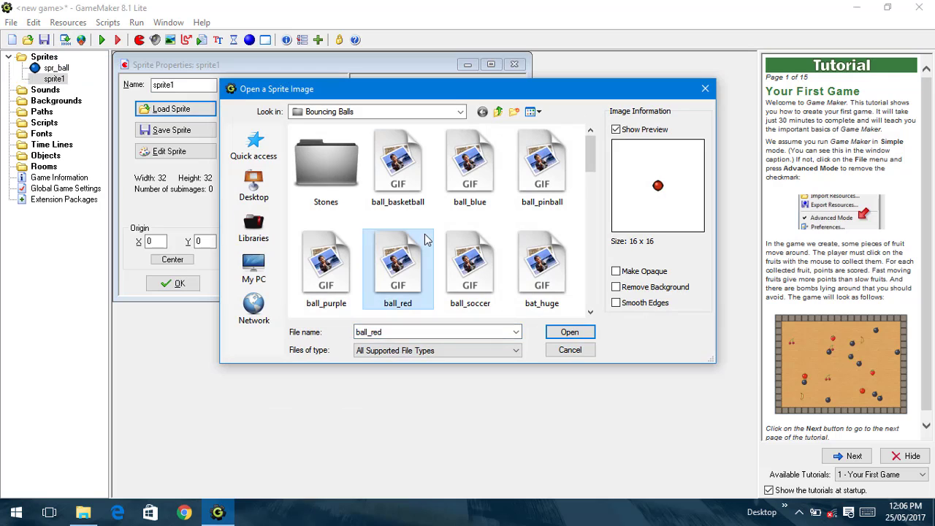
click(470, 271)
scroll(470, 270, down, 1)
click(470, 274)
click(428, 241)
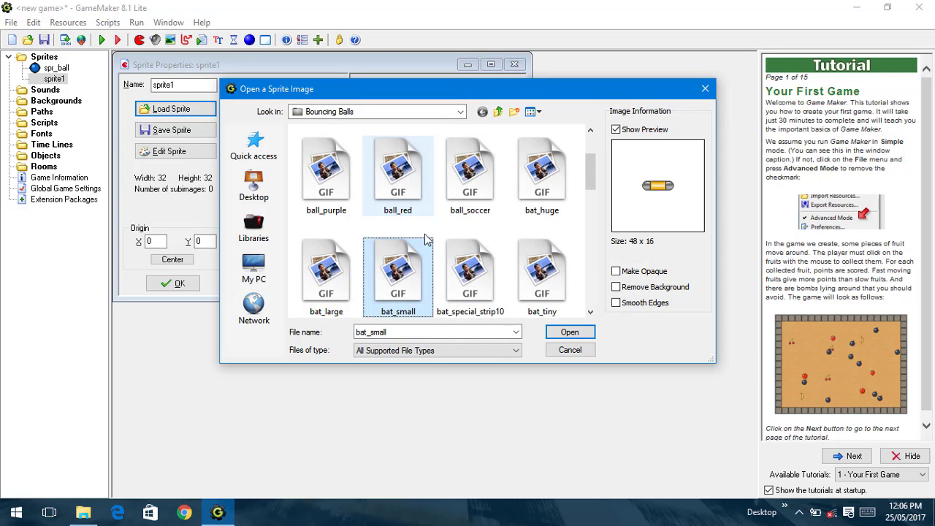
key(Left)
key(Return)
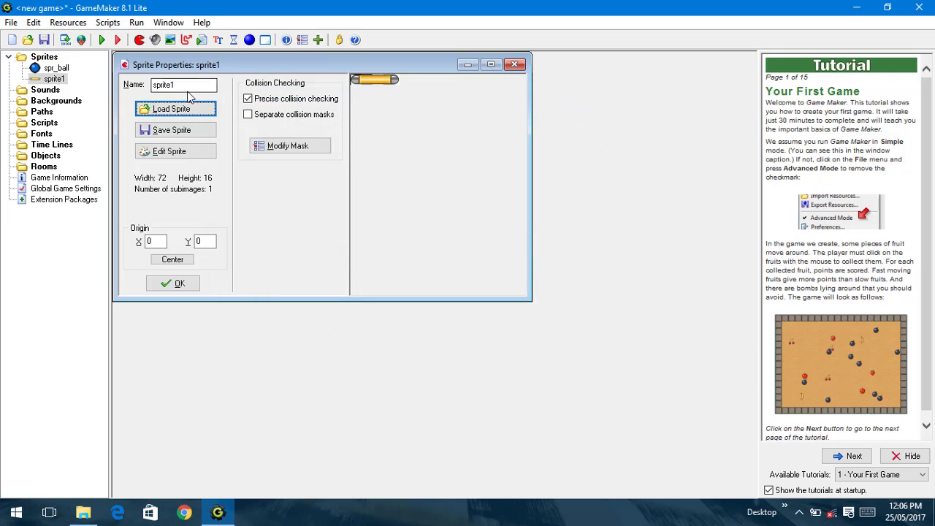
Step: Name the bat sprite spr_main and accept its properties
drag(184, 85, 145, 86)
text(spr_main)
key(Return)
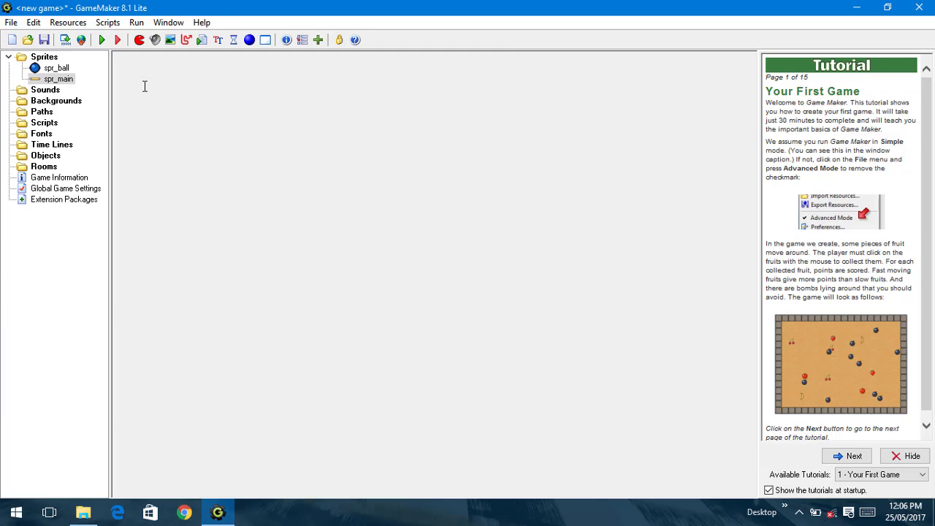
Step: Create a third sprite and open the Stones folder to choose its image
right_click(44, 57)
click(83, 65)
click(187, 126)
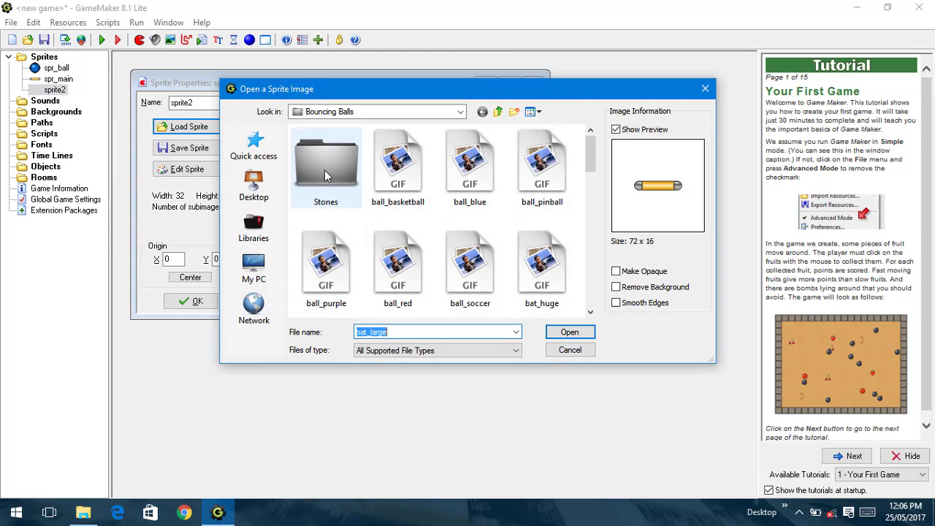
double_click(321, 169)
Step: Preview the breaking, cross and damaged stone images in the Stones folder
key(Left)
key(Down)
key(Down)
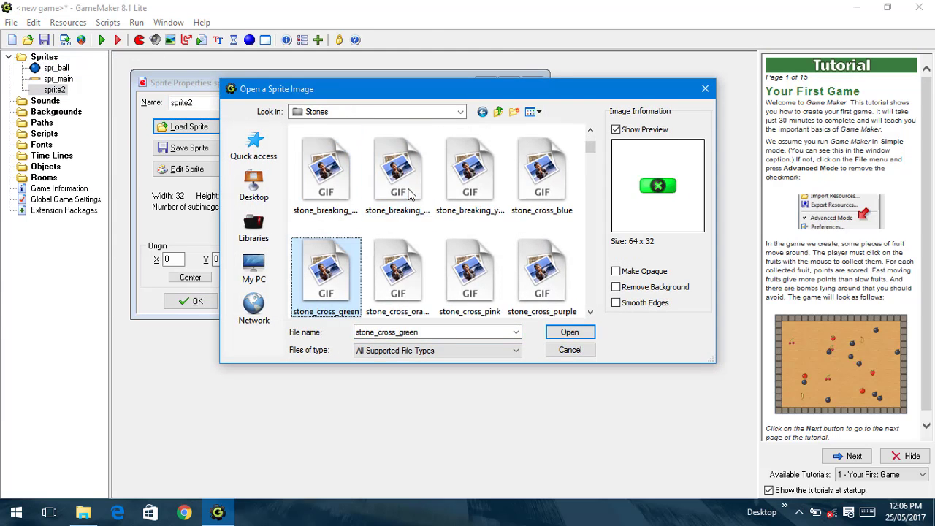
key(Down)
key(Right)
key(Down)
key(Right)
key(Up)
key(Right)
key(Right)
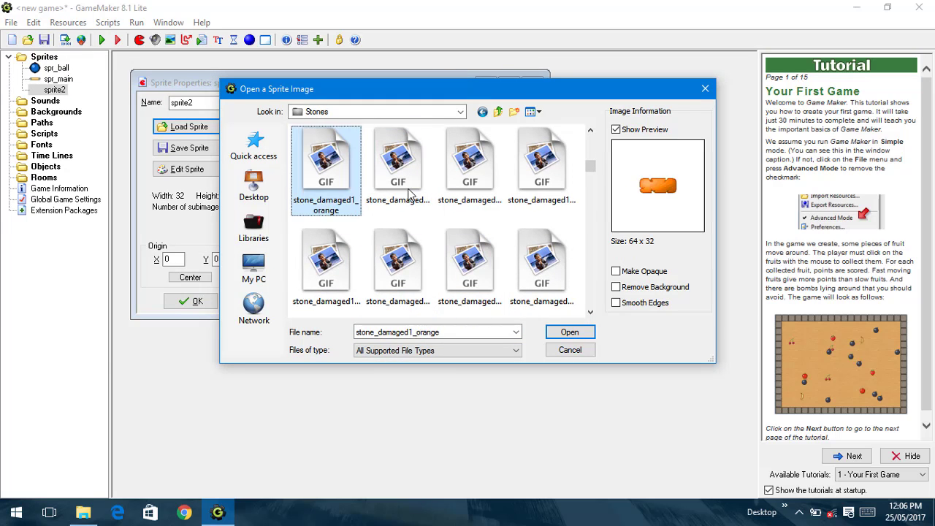
key(Right)
key(Up)
key(Left)
key(Up)
key(Right)
key(Right)
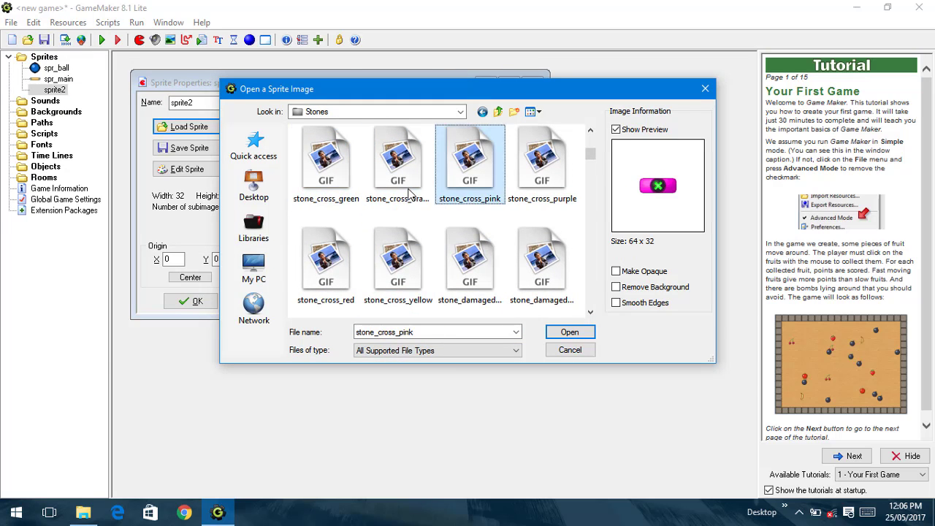
key(Down)
key(Down)
key(Up)
key(Right)
key(Up)
key(Up)
key(Left)
key(Left)
key(Left)
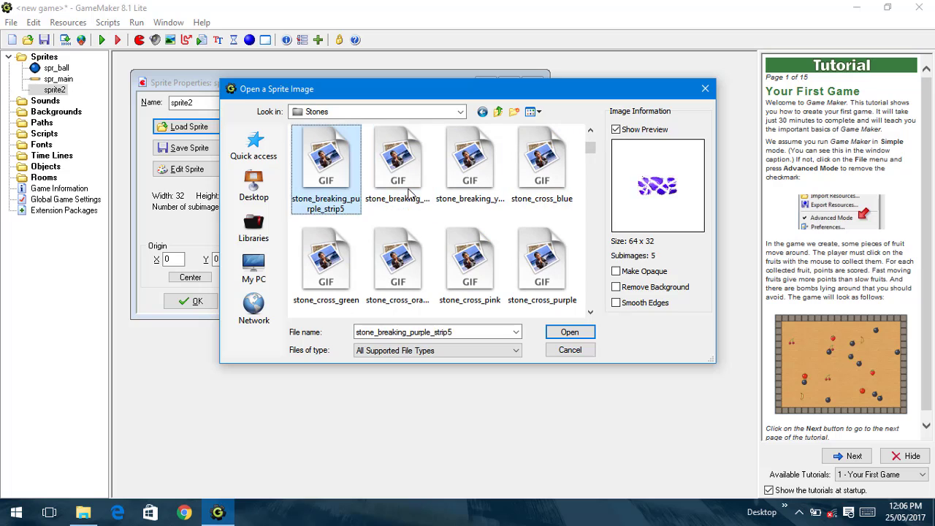
Step: Find the normal stone images and load stone_normal_blue into the third sprite
key(Up)
key(Down)
key(Down)
key(Down)
key(Down)
key(Down)
key(Down)
key(Down)
key(Down)
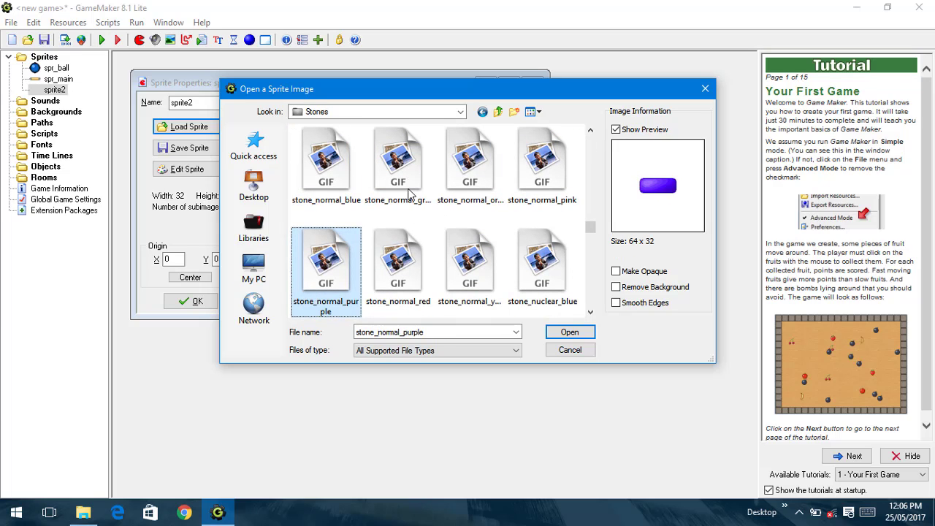
key(Right)
key(Up)
key(Right)
key(Right)
key(Down)
key(Left)
key(Left)
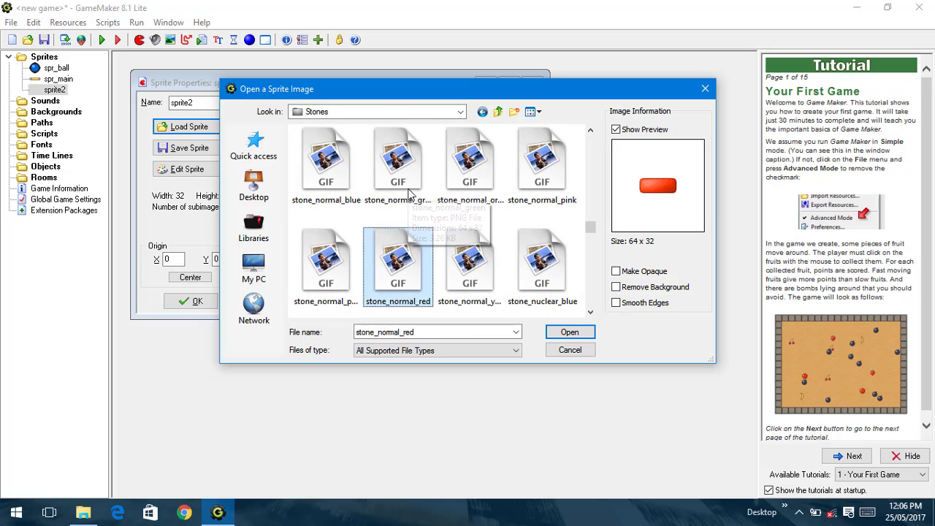
key(Left)
key(Up)
key(Right)
key(Right)
key(Left)
key(Left)
key(Return)
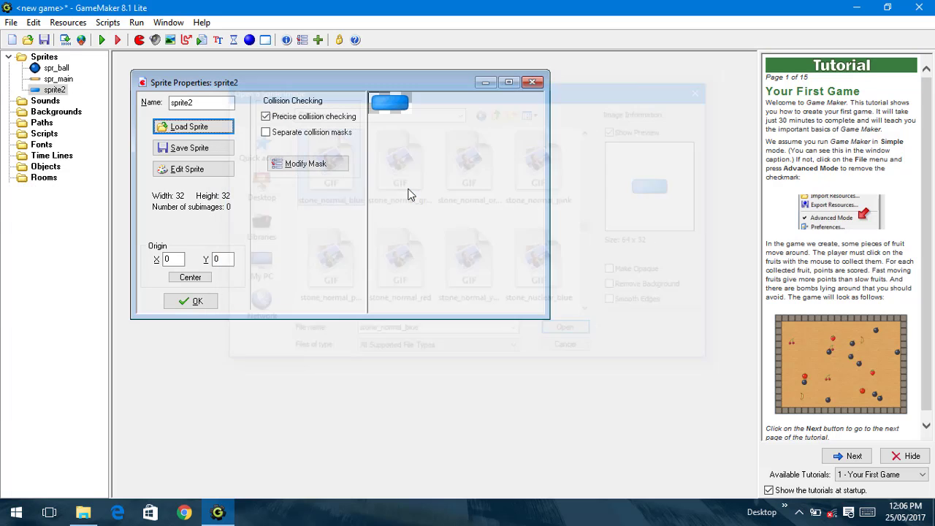
Step: Edit the blue stone sprite and add stone_damaged2_blue from file as its second subimage
click(188, 170)
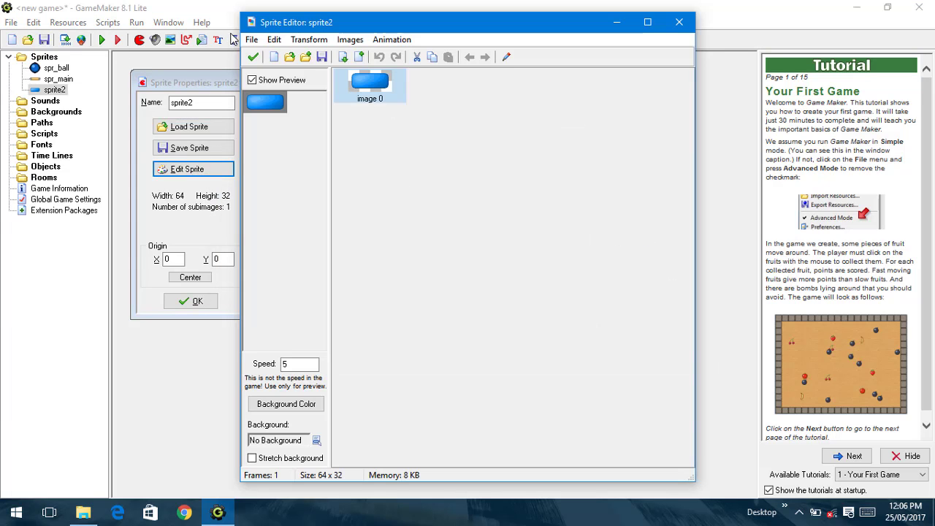
click(251, 39)
click(299, 137)
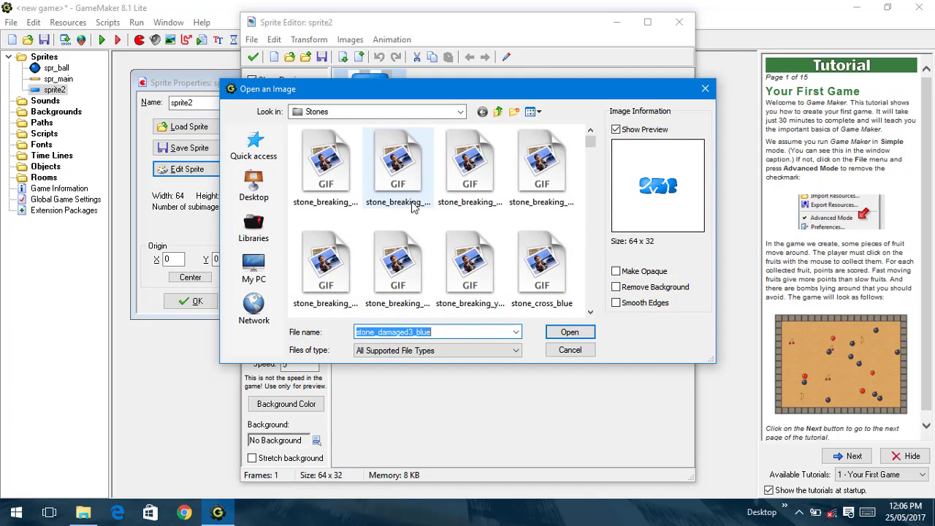
key(Down)
key(Down)
key(Down)
key(Up)
key(Down)
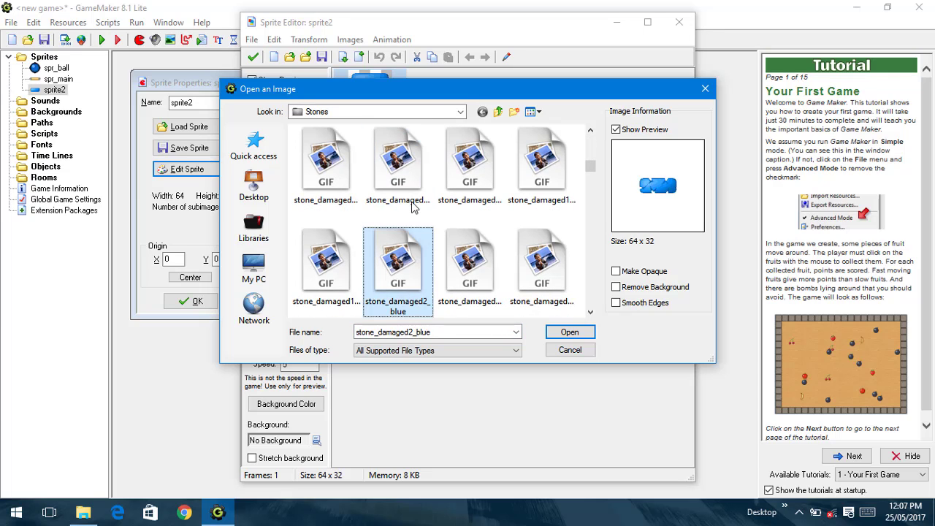
key(Return)
click(300, 371)
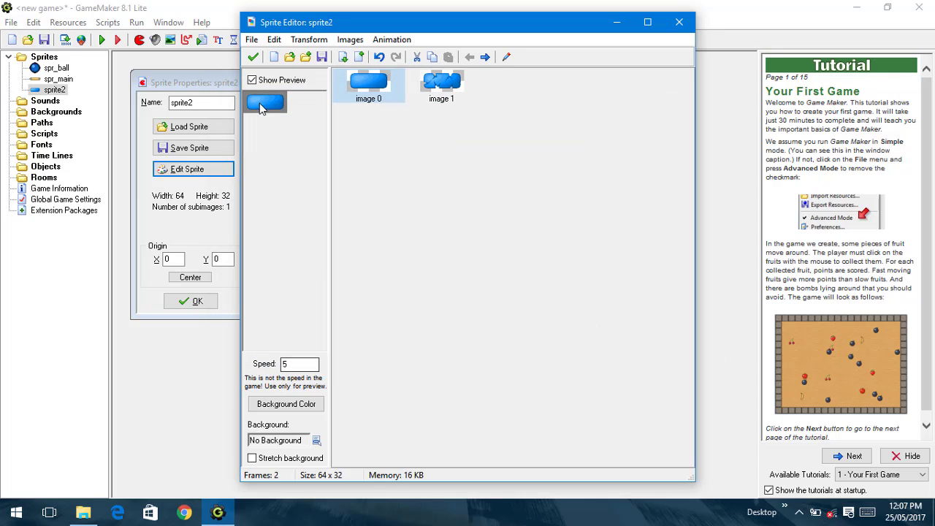
Step: Add stone_damaged3_blue from file as the third subimage of the blue stone sprite
click(251, 40)
click(292, 139)
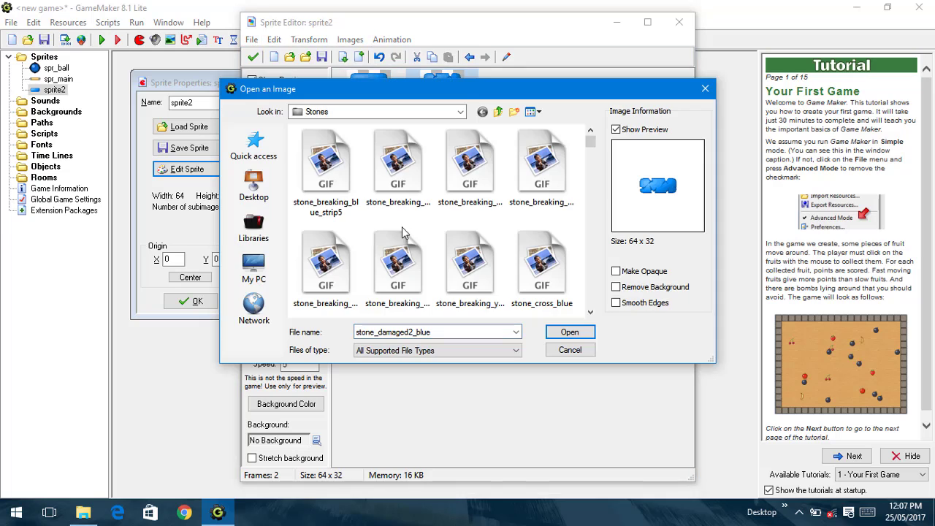
click(409, 252)
key(Down)
key(Down)
key(Down)
scroll(409, 252, down, 1)
click(326, 158)
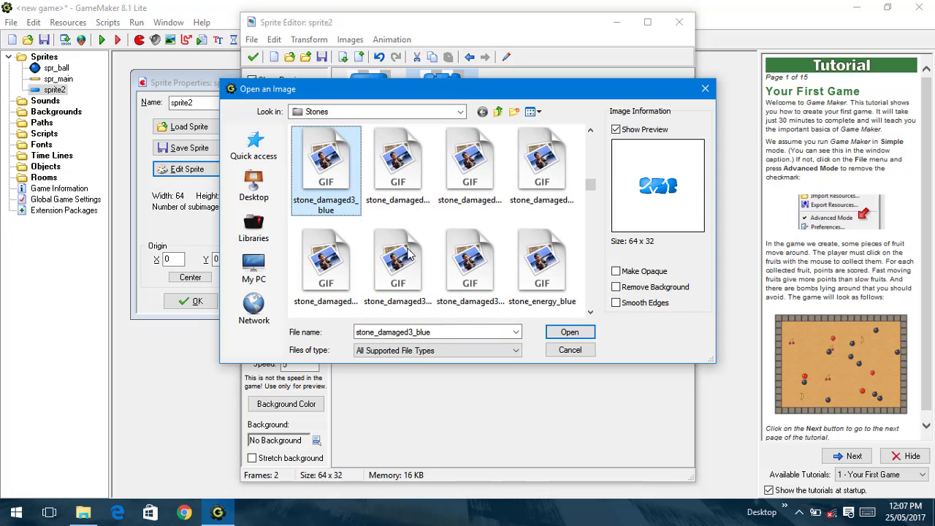
key(Return)
click(300, 371)
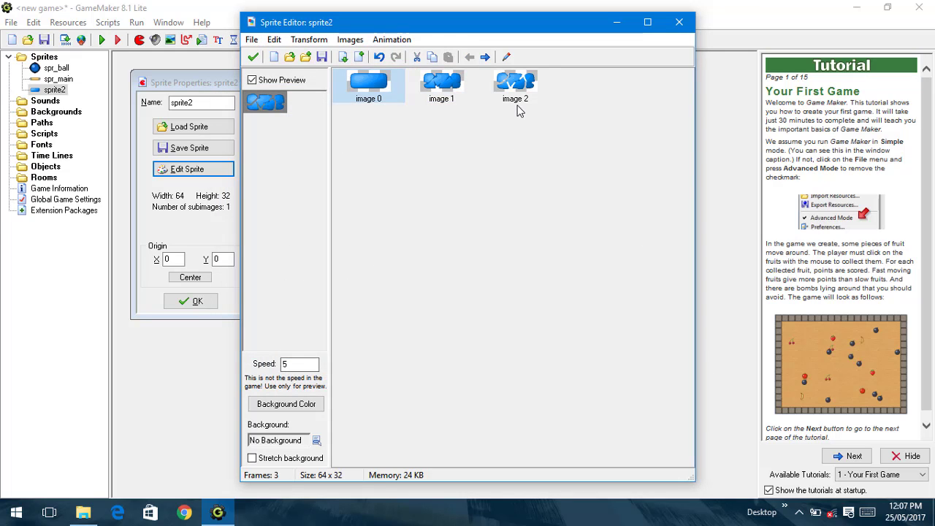
Step: Append a copy of the third subimage as a fourth frame, and name the sprite spr_stone_b
click(524, 108)
key(ctrl+c)
key(ctrl+v)
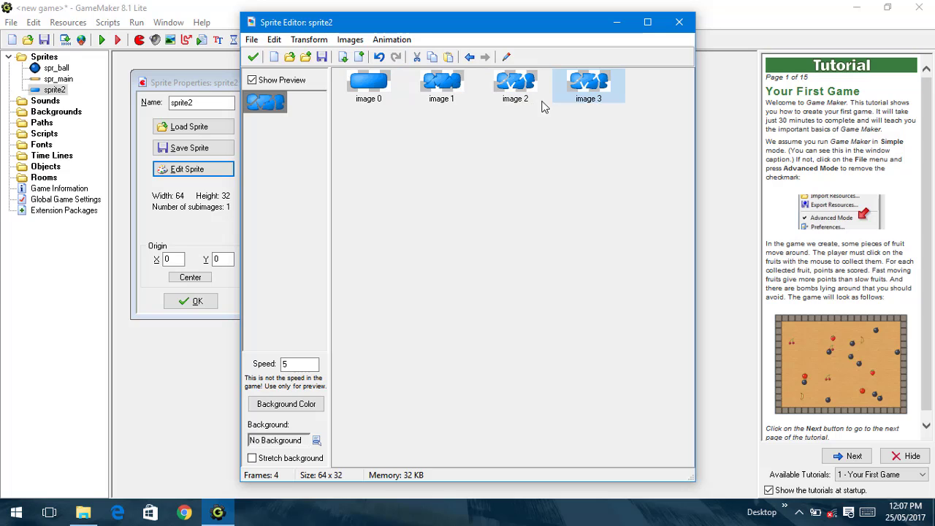
click(253, 57)
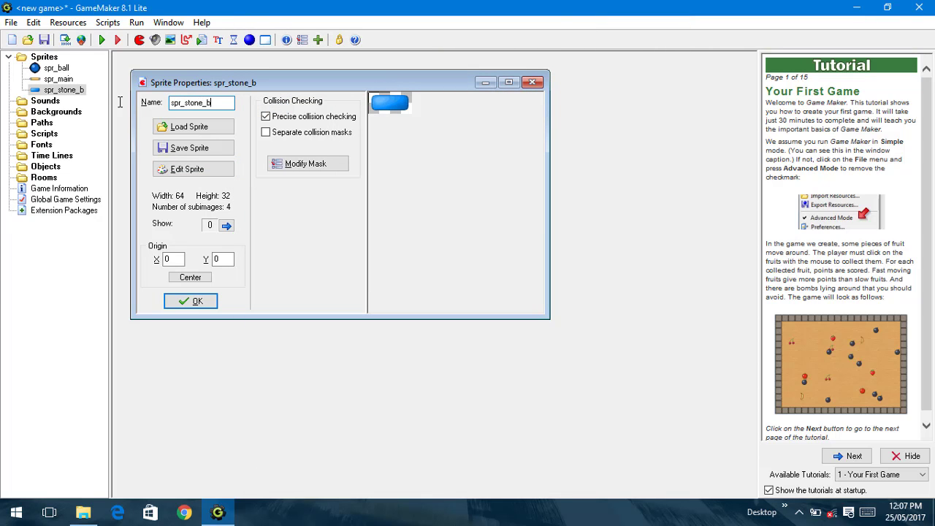
click(192, 301)
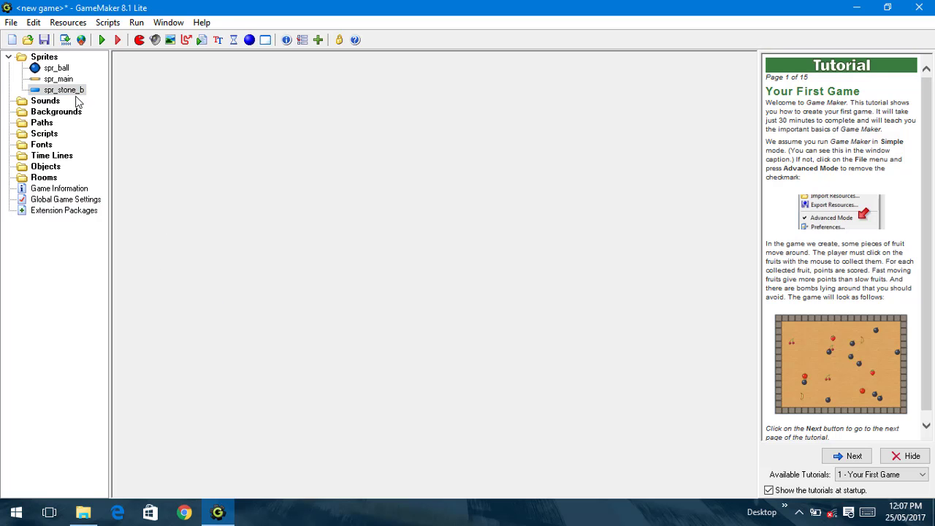
Step: Duplicate the spr_stone_b sprite and name the copy spr_stone_r
right_click(77, 92)
click(106, 111)
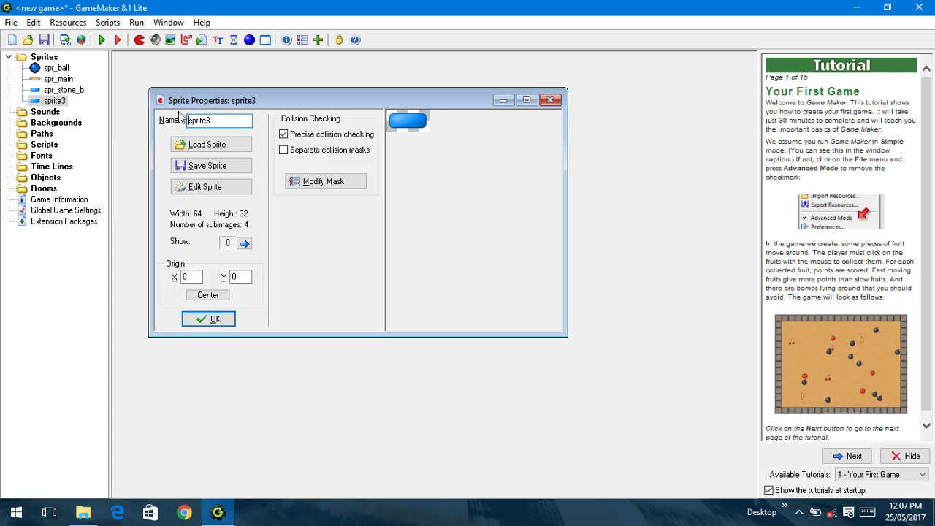
text(spr_stone_r)
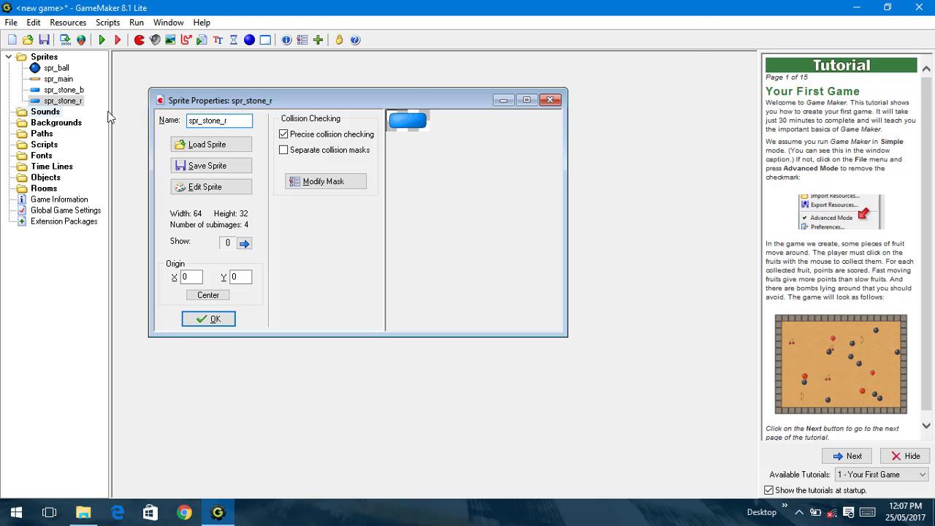
Step: Colorize all subimages of the duplicated stone sprite green
click(211, 189)
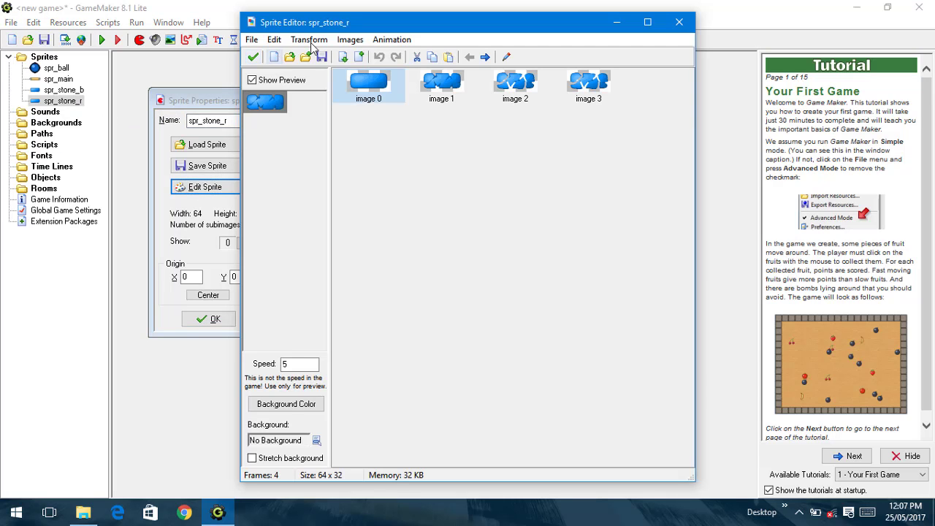
click(309, 39)
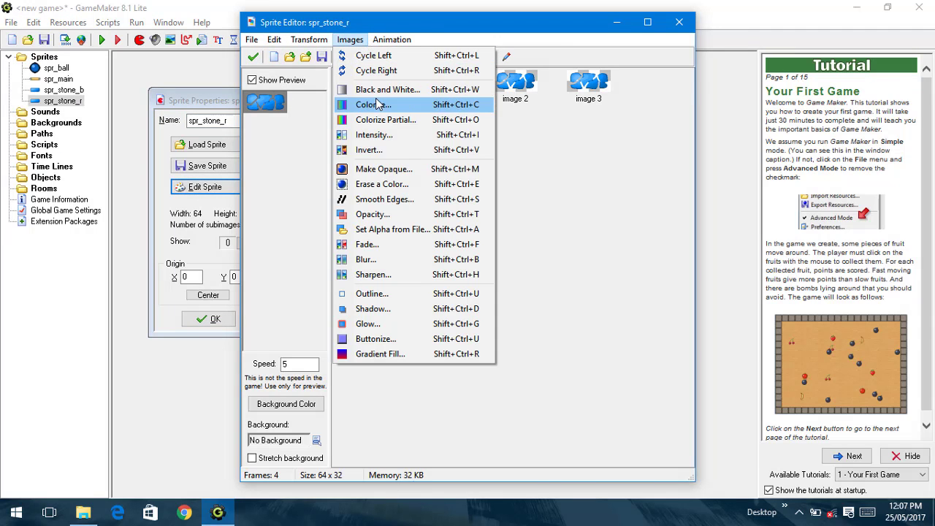
click(379, 105)
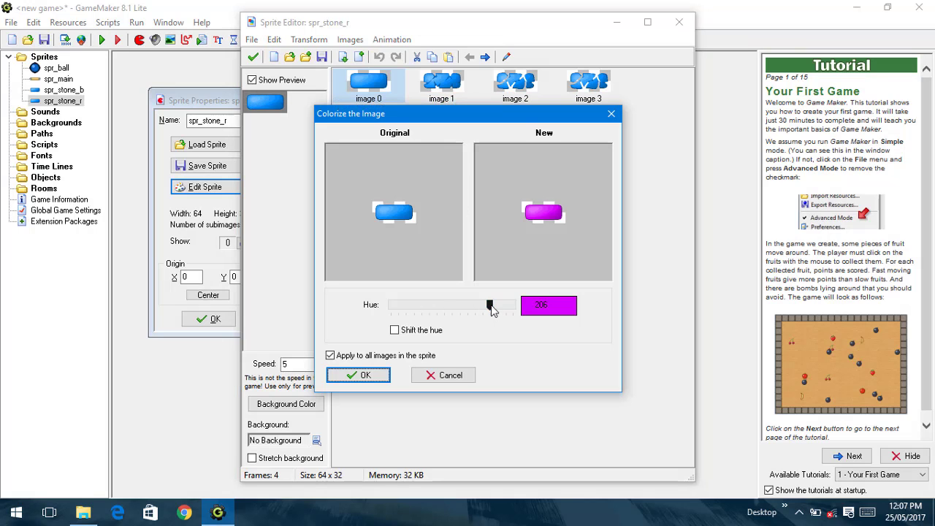
drag(492, 310, 432, 312)
click(359, 376)
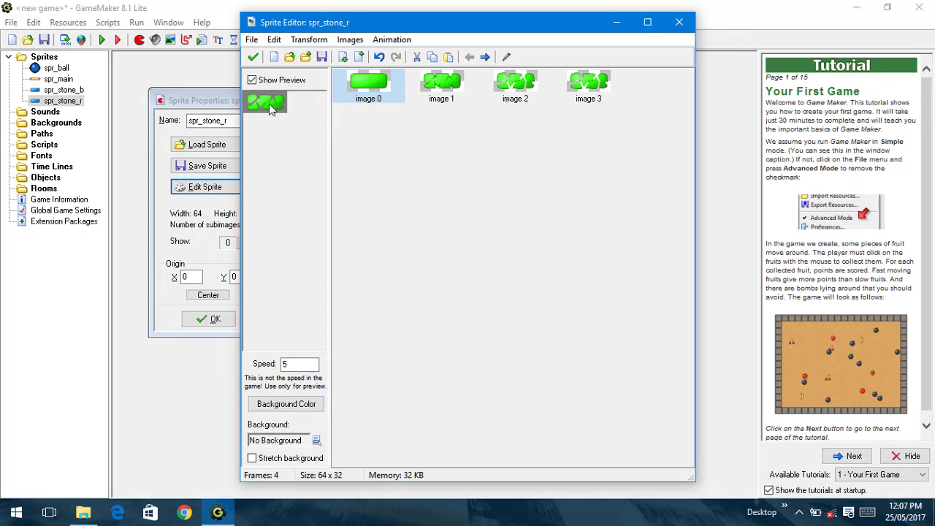
Step: Rename the green stone sprite spr_stone_g, and gather spr_stone_o into the stones group
click(253, 58)
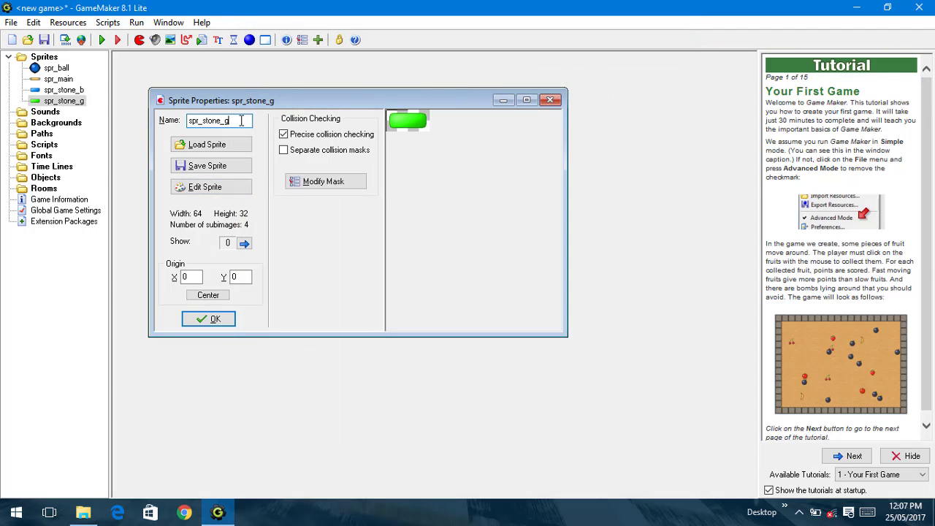
click(209, 319)
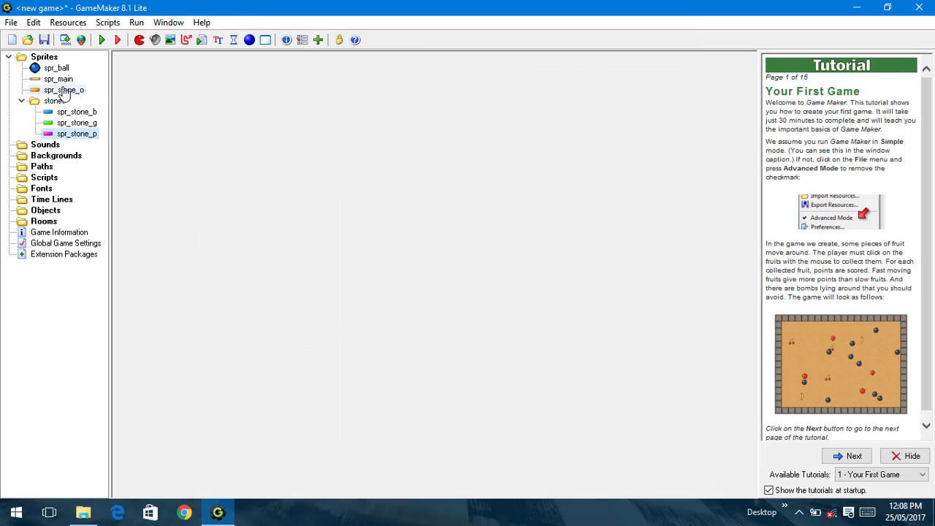
drag(64, 89, 54, 66)
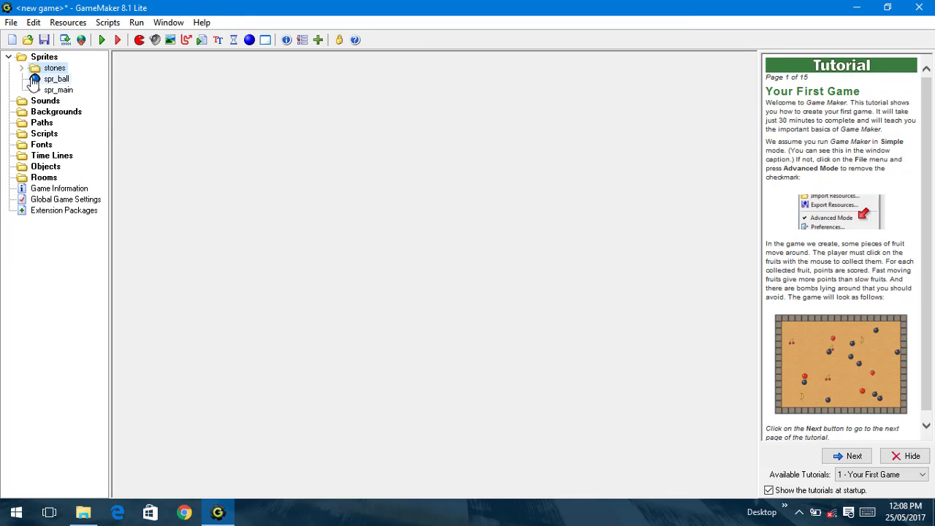
Step: Create an object named obj_main that uses the spr_main sprite
right_click(49, 169)
click(93, 175)
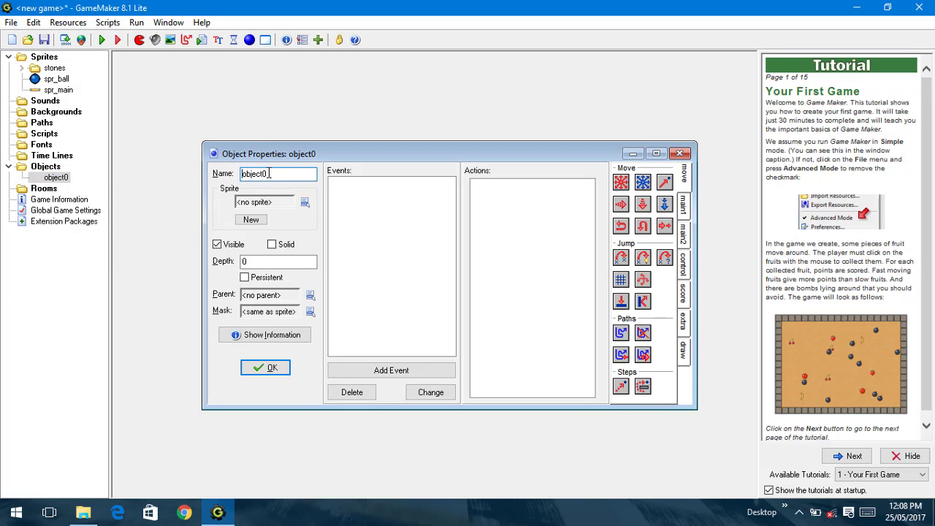
text(obj_main)
click(306, 204)
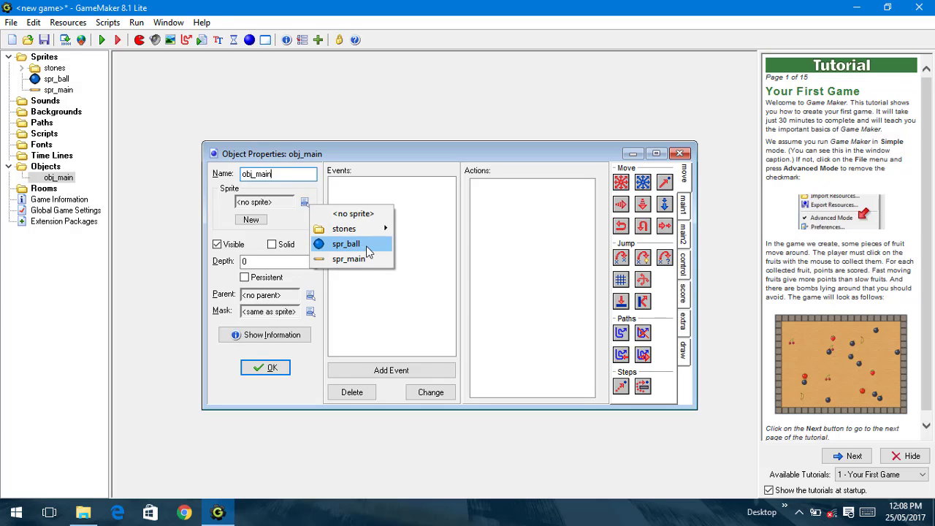
click(354, 259)
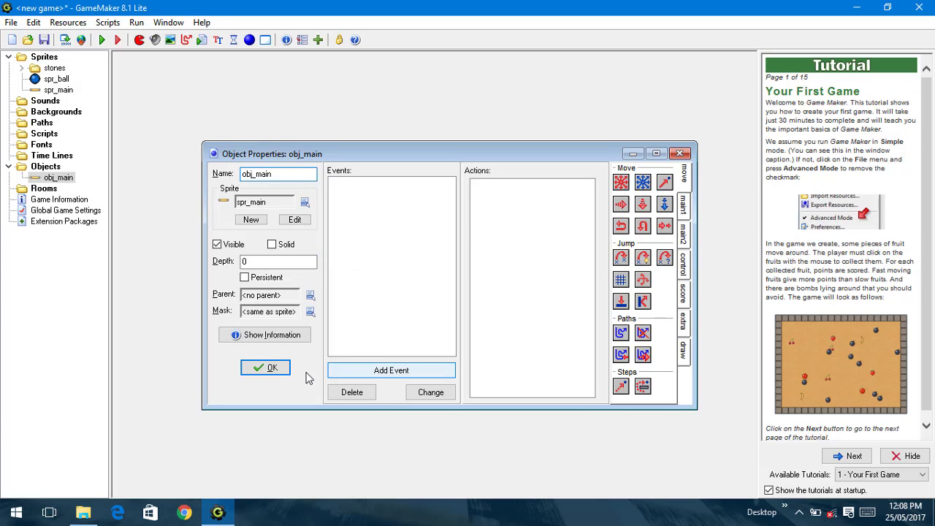
click(271, 368)
Step: Create an object named obj_ball that uses the spr_ball sprite
right_click(45, 170)
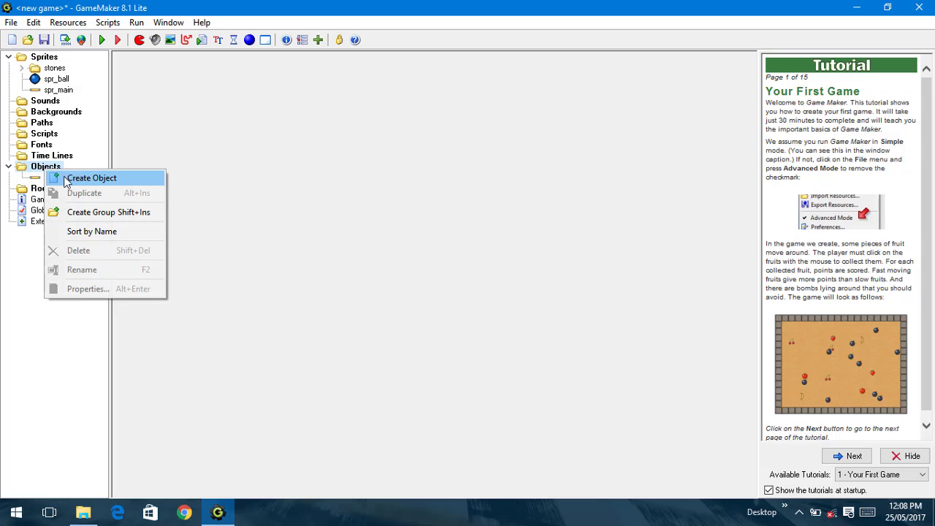
click(73, 178)
text(obj)
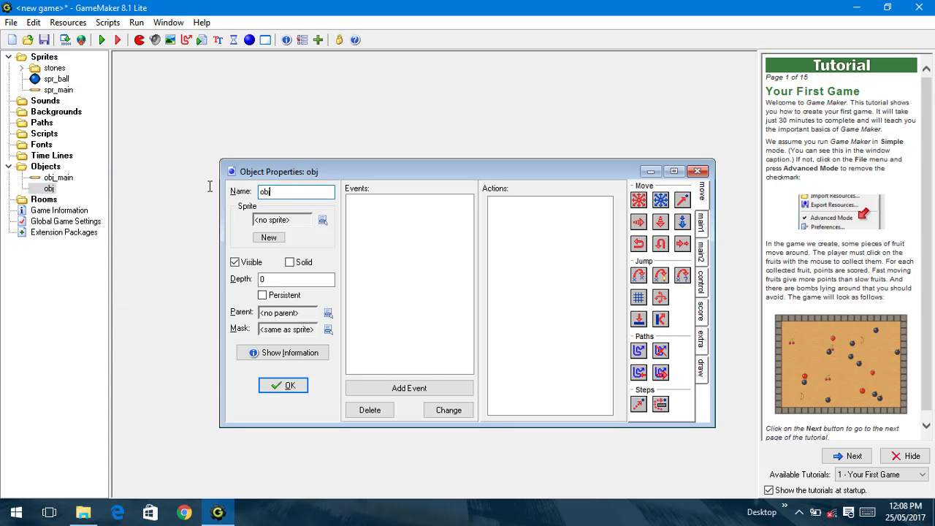
text(_ball)
click(321, 220)
click(366, 262)
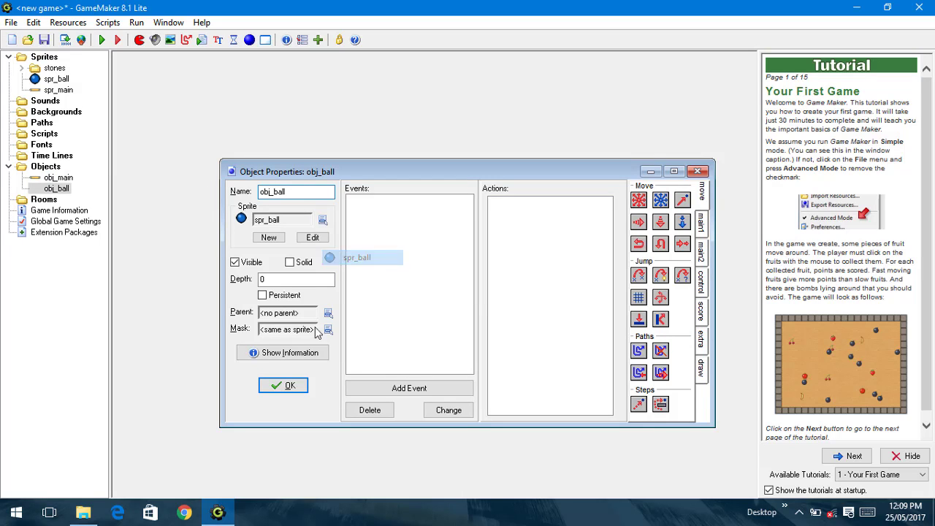
click(290, 388)
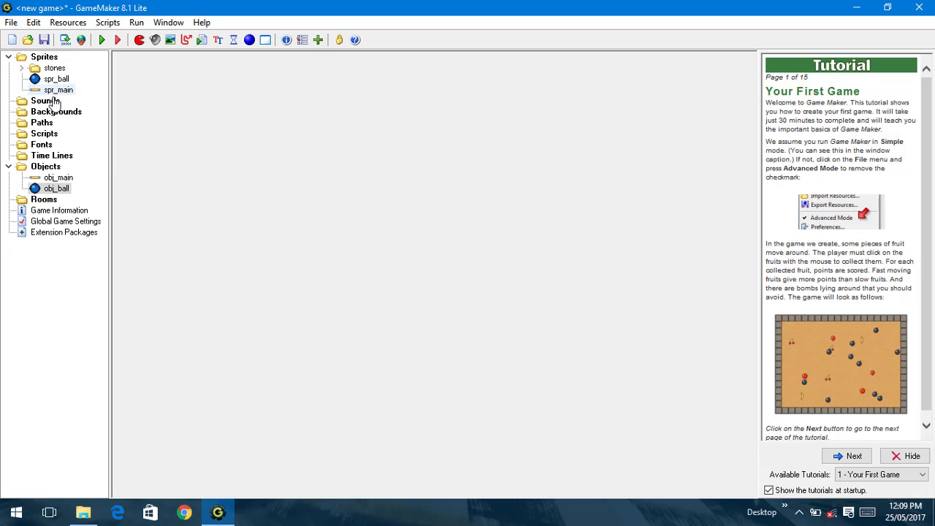
Step: Create a new room and maximize its properties window
click(48, 202)
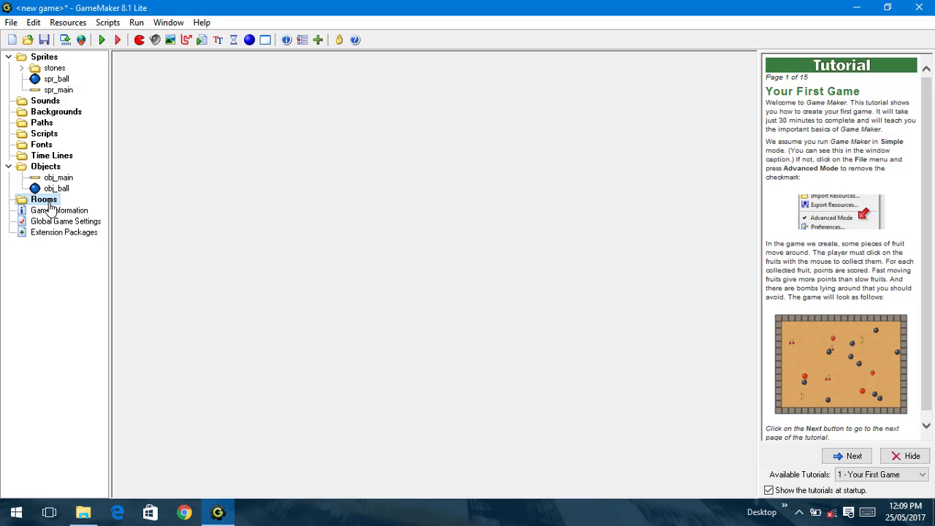
right_click(49, 204)
click(95, 211)
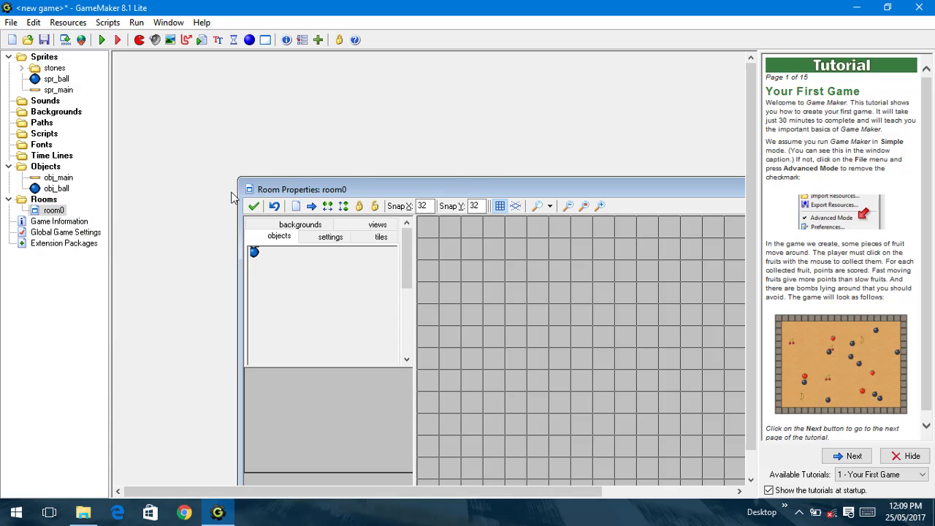
double_click(405, 190)
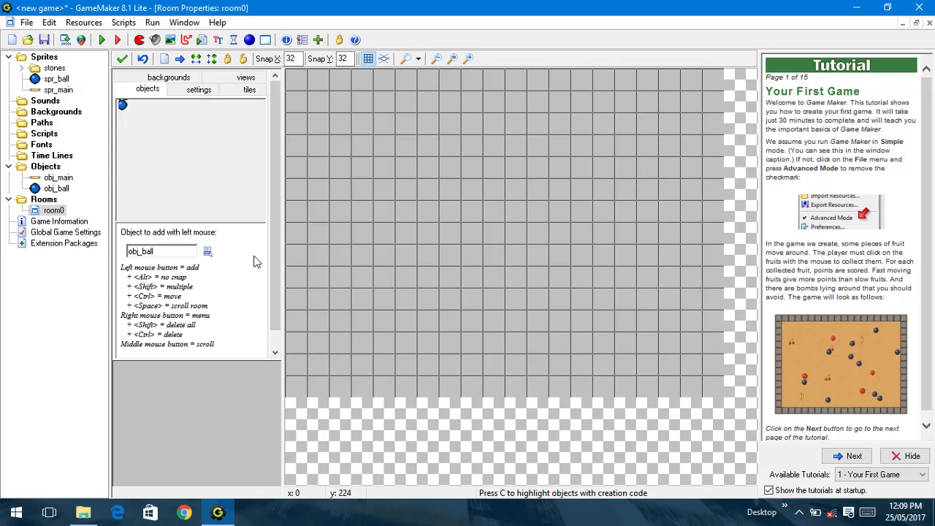
Step: Place one obj_main instance near the room's lower middle at x 288, y 416, and accept the room
click(211, 255)
click(252, 264)
click(475, 371)
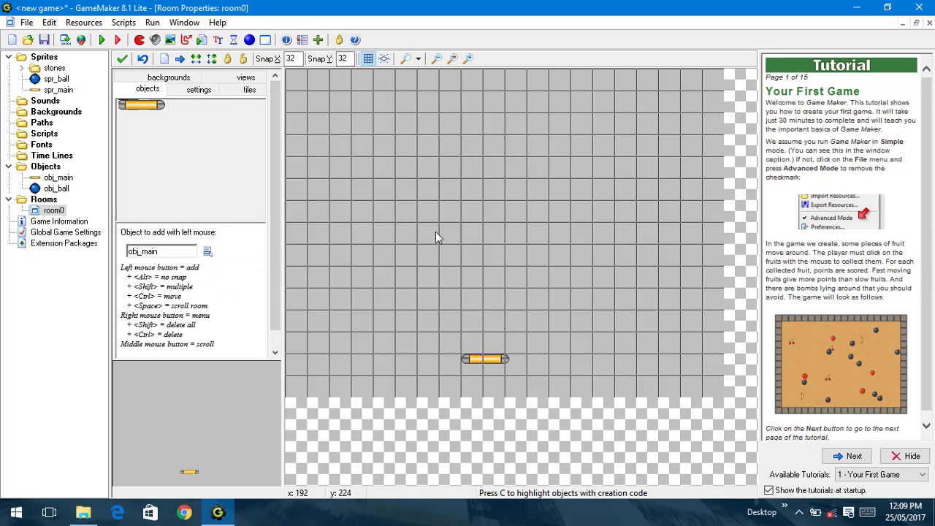
click(491, 357)
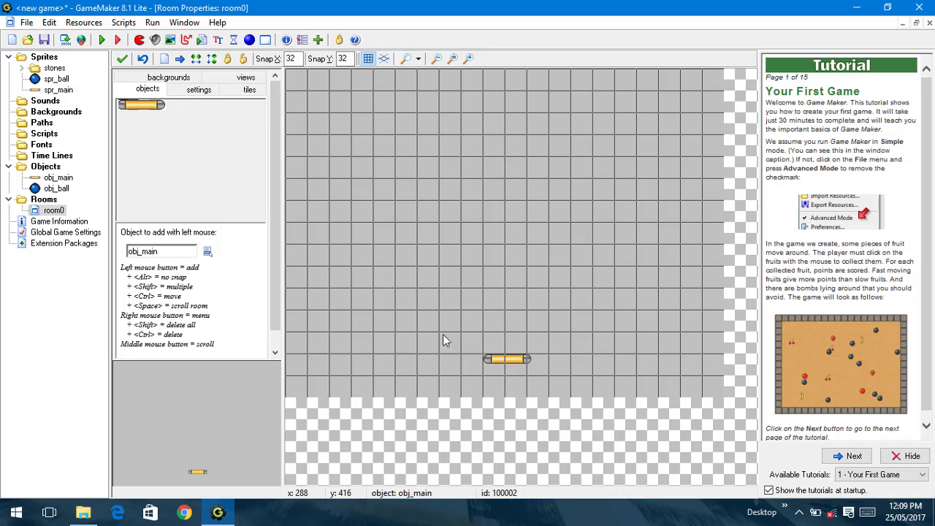
click(122, 60)
Step: Open obj_main's properties and add a keyboard event for the Left arrow key
click(60, 189)
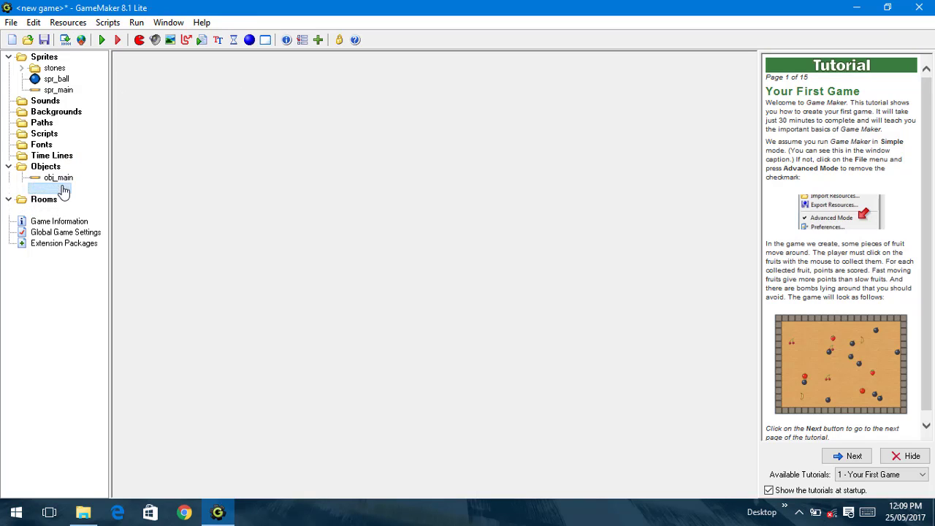
double_click(59, 177)
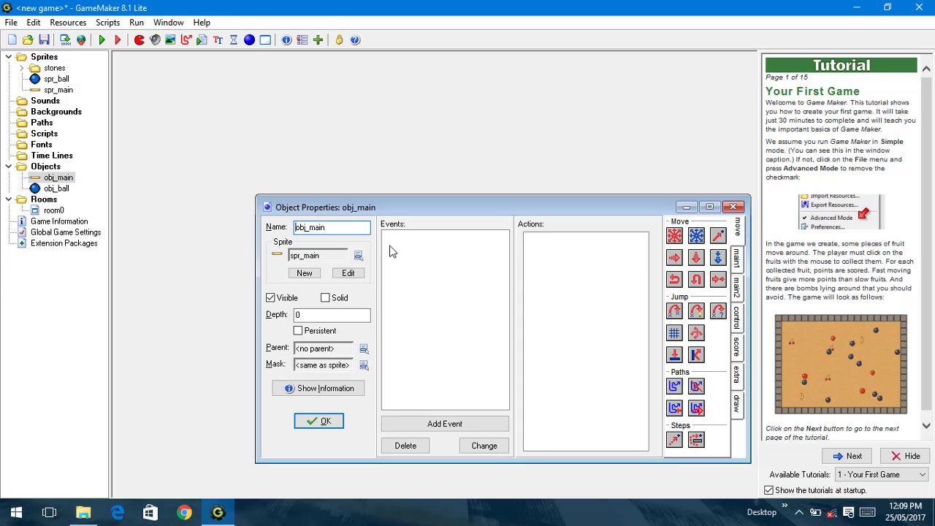
drag(405, 207, 285, 85)
click(283, 138)
click(348, 303)
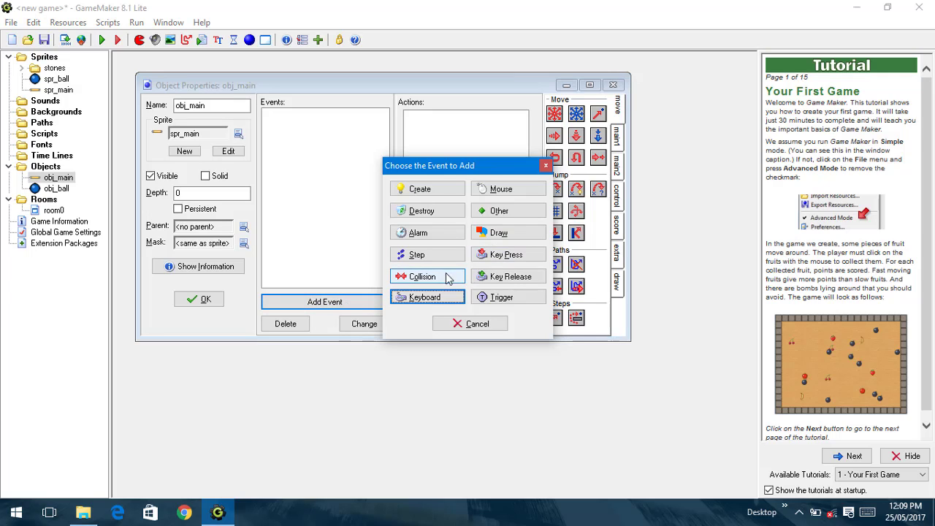
click(445, 297)
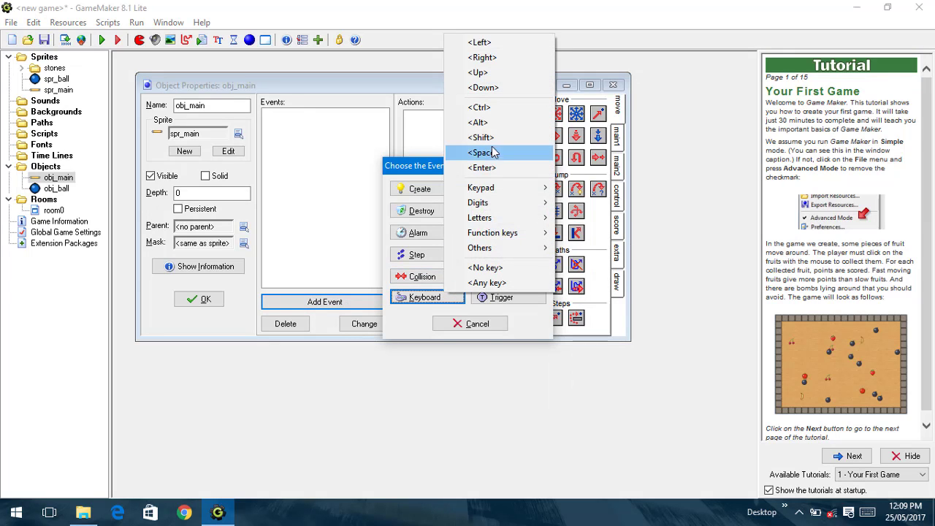
click(480, 42)
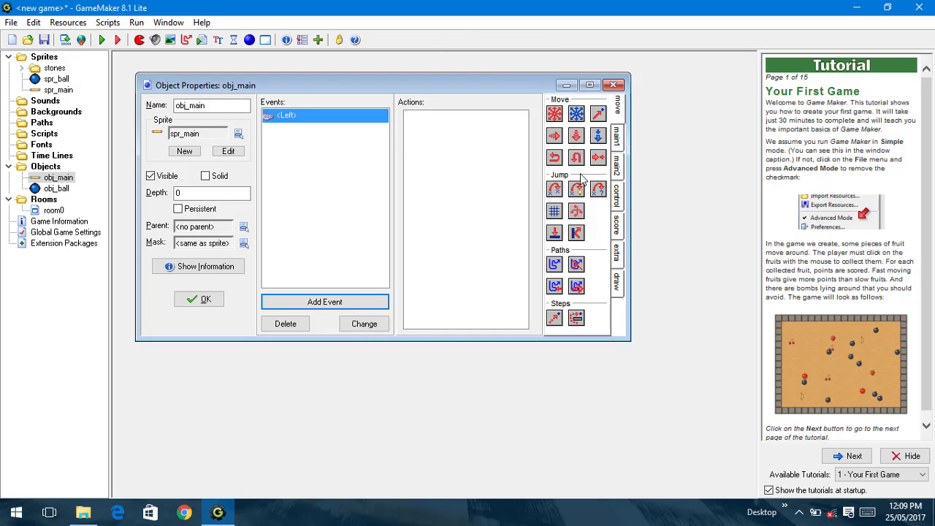
Step: Add a Jump to Position action to the Left event with x -10 and y 0
drag(555, 190, 477, 216)
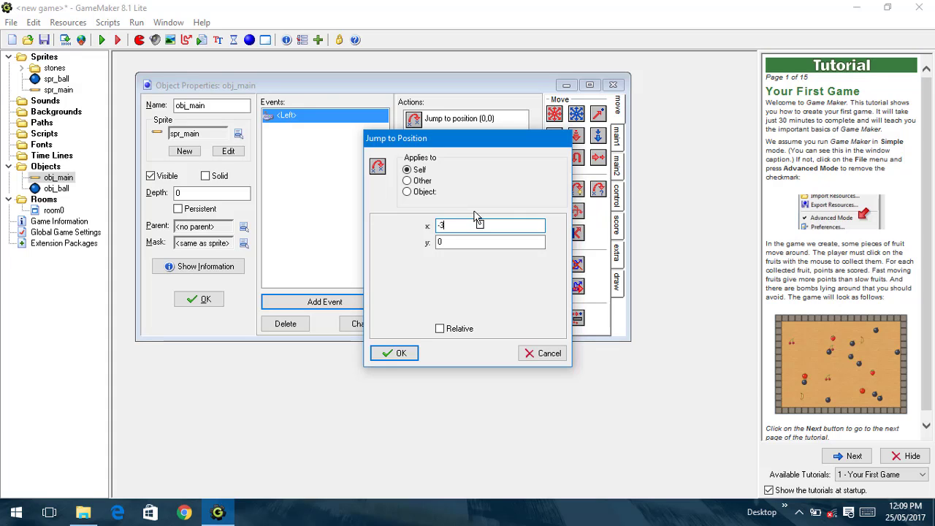
text(-3)
key(BackSpace)
text(1)
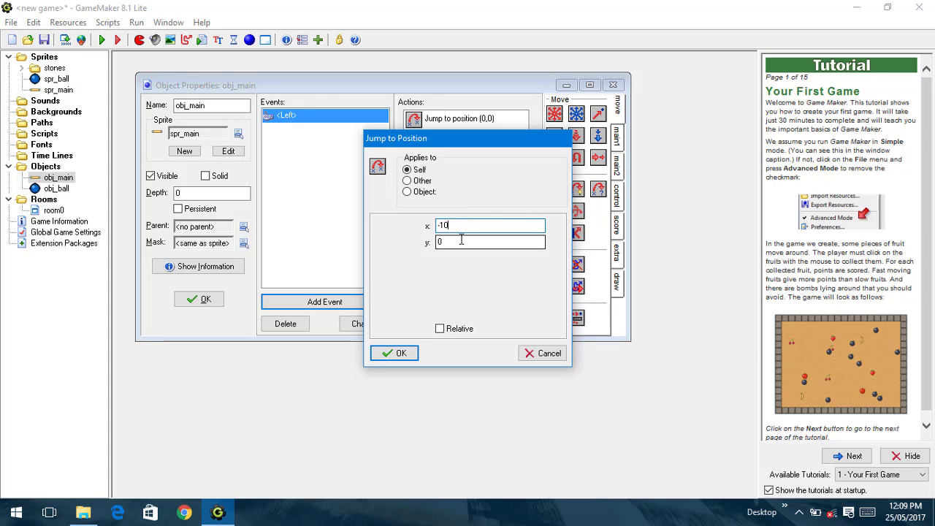
text(0)
click(395, 353)
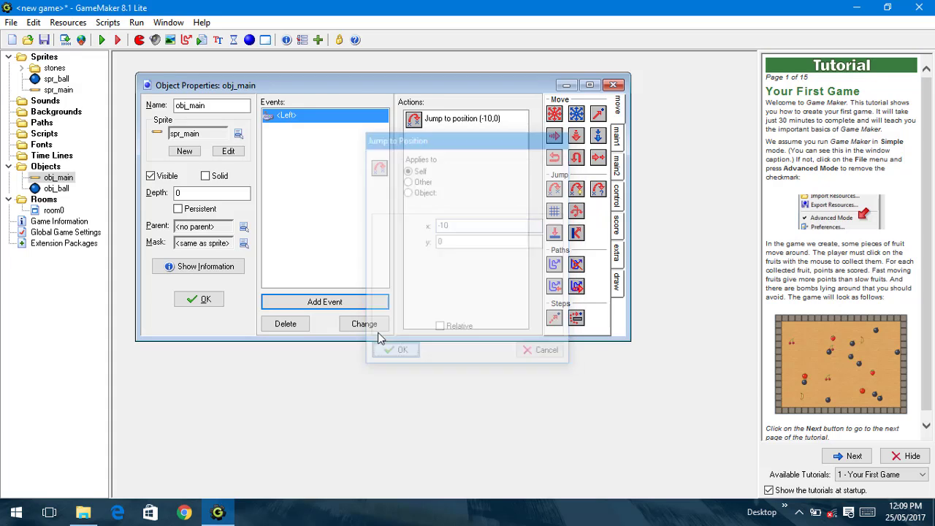
Step: Add a keyboard event for the Right arrow key and copy the Left event's jump action into it
click(328, 302)
click(413, 297)
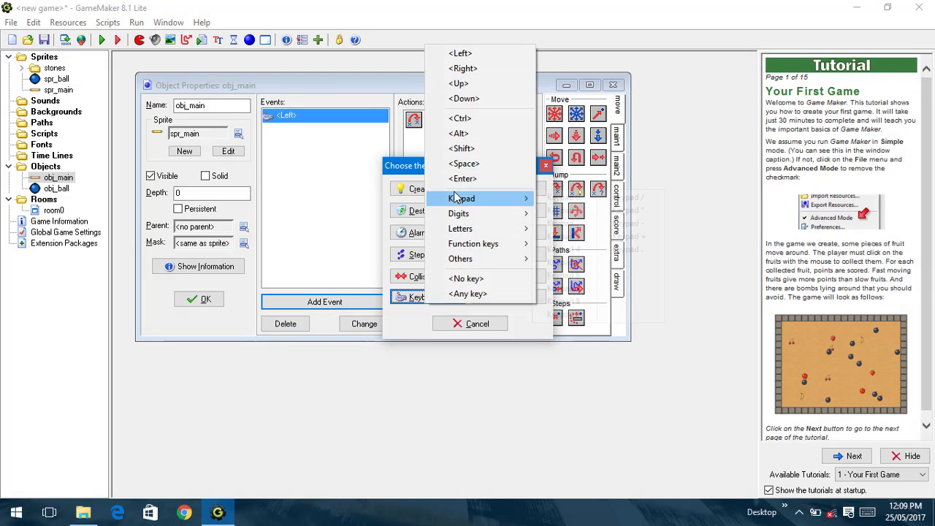
click(462, 69)
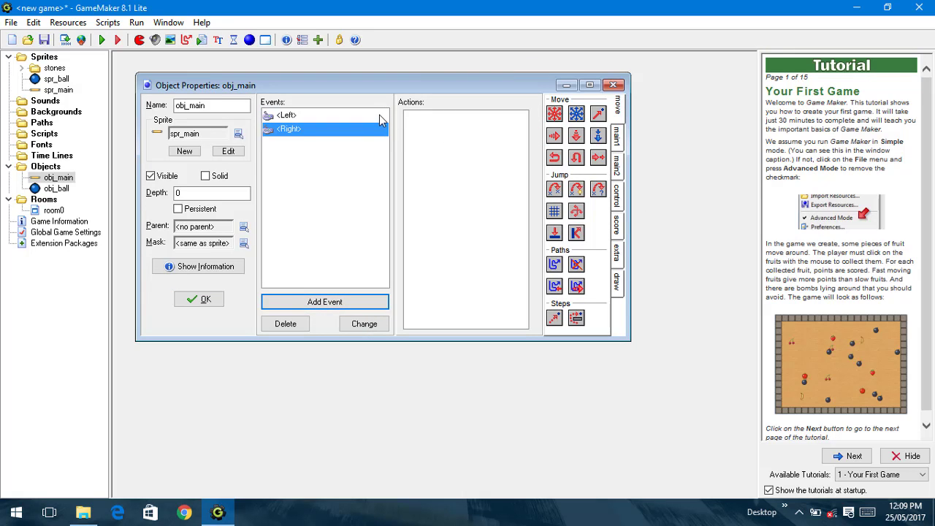
click(376, 115)
click(420, 121)
key(ctrl+c)
click(289, 128)
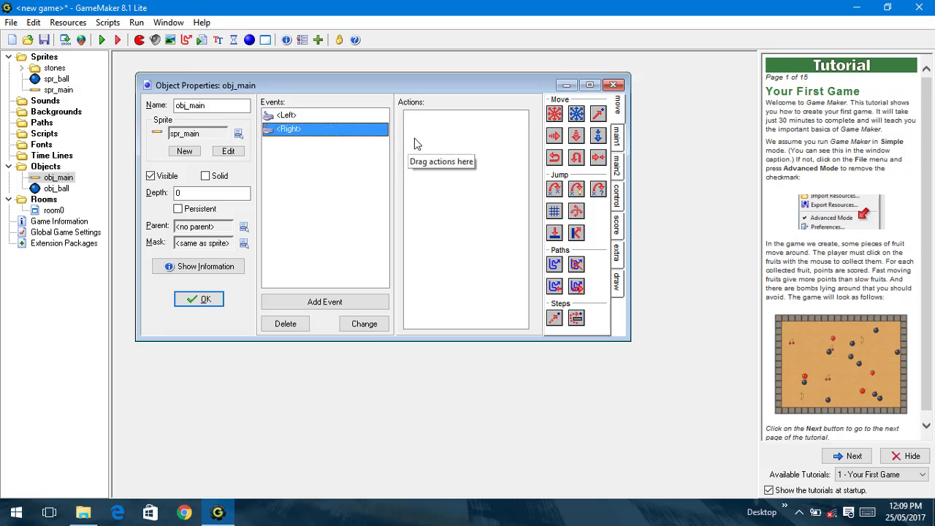
key(ctrl+v)
Step: Set the Right event's jump x value to 10 and accept the obj_main changes
double_click(426, 122)
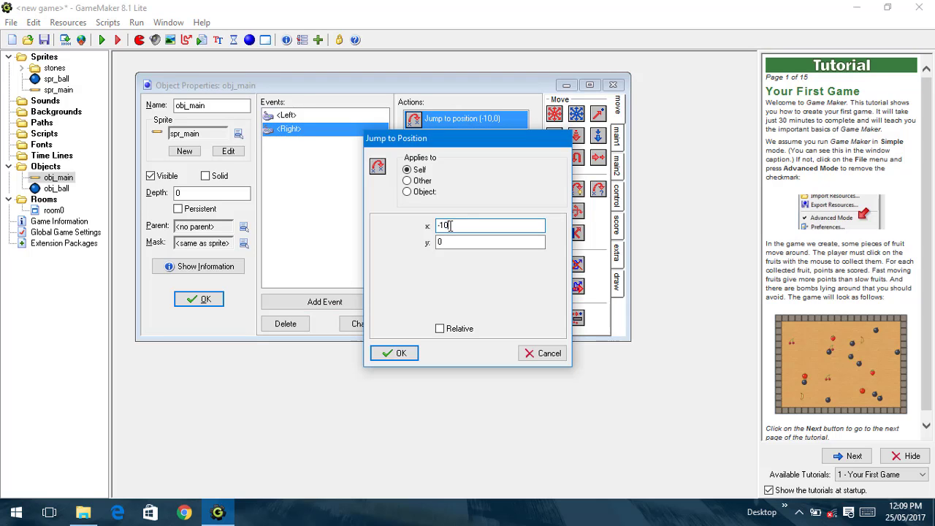
text(10)
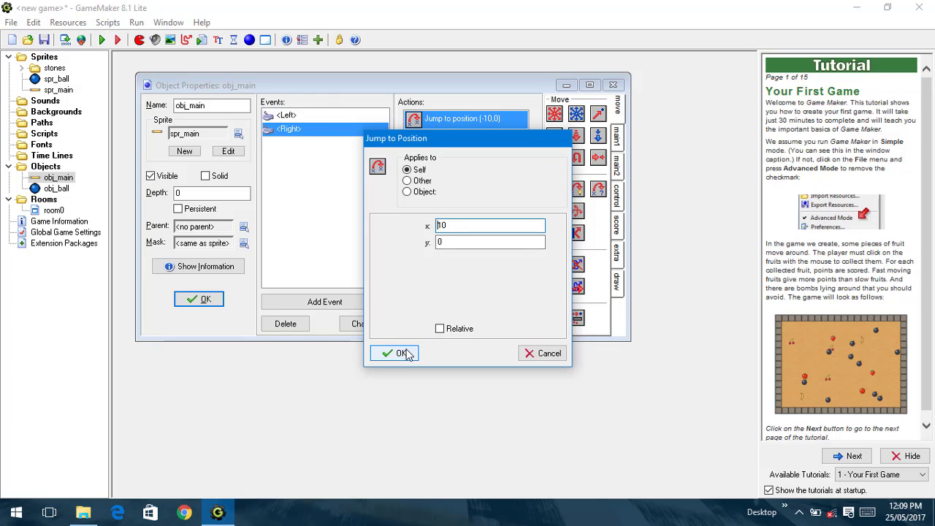
click(394, 353)
click(206, 299)
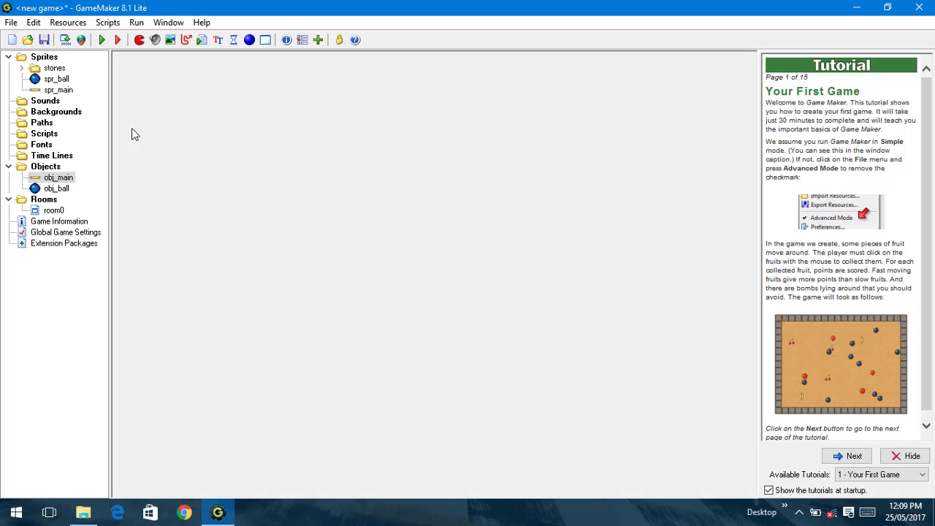
Step: Run the game to test the bat's keyboard movement, and close the game window
click(102, 42)
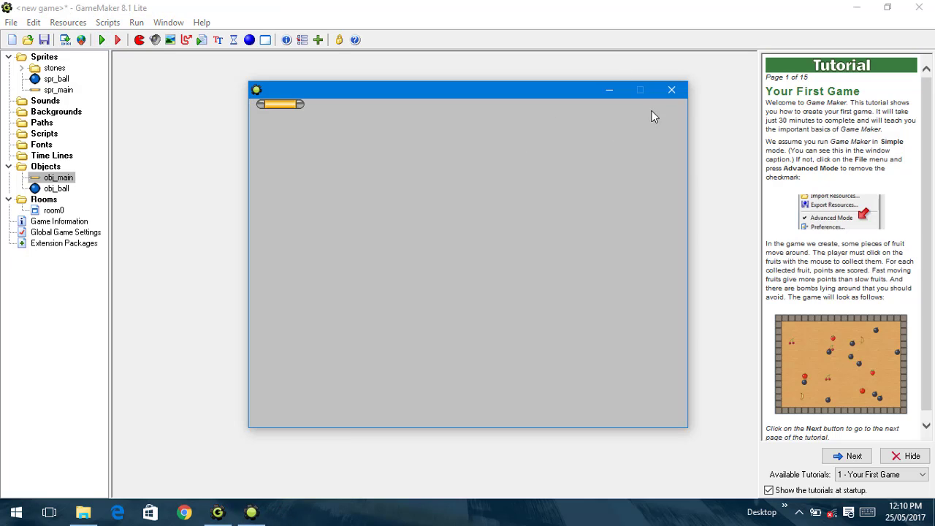
click(672, 90)
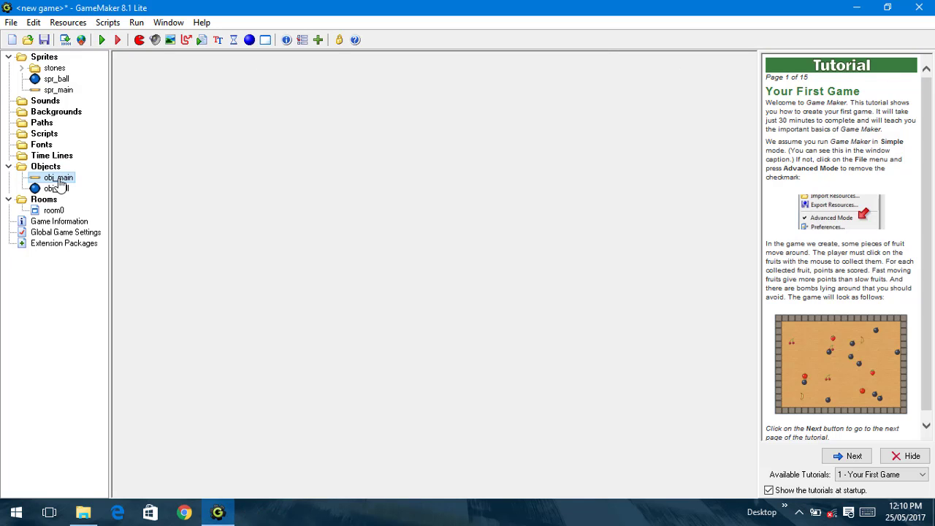
Step: Reopen obj_main and make the Left event's jump action relative
double_click(59, 179)
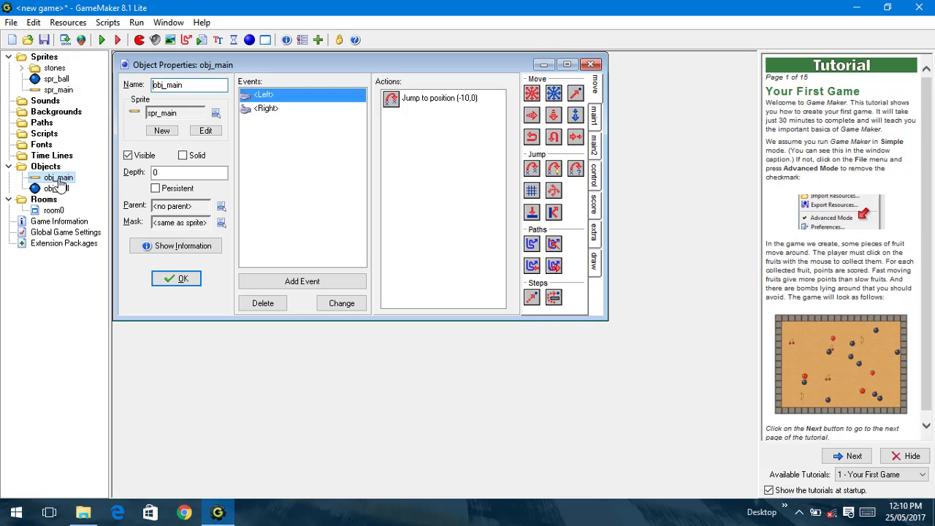
right_click(443, 95)
click(454, 105)
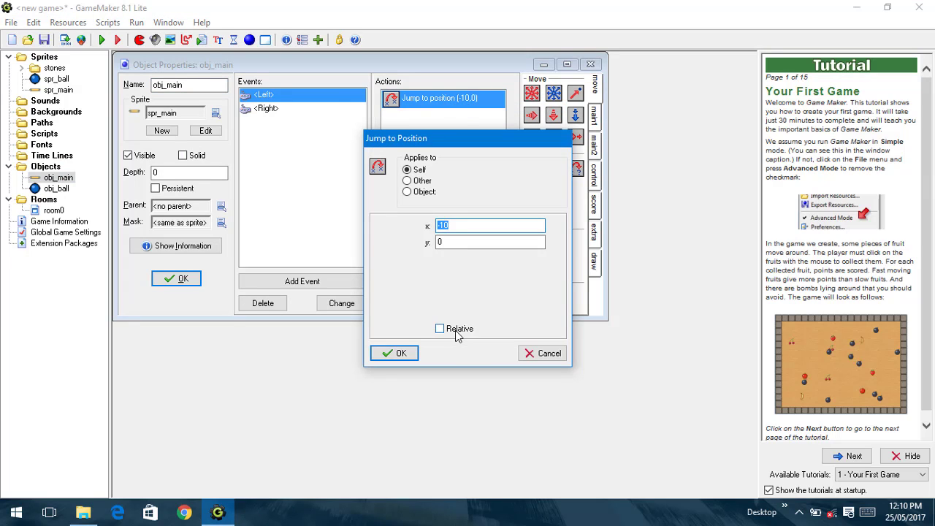
click(454, 330)
click(394, 353)
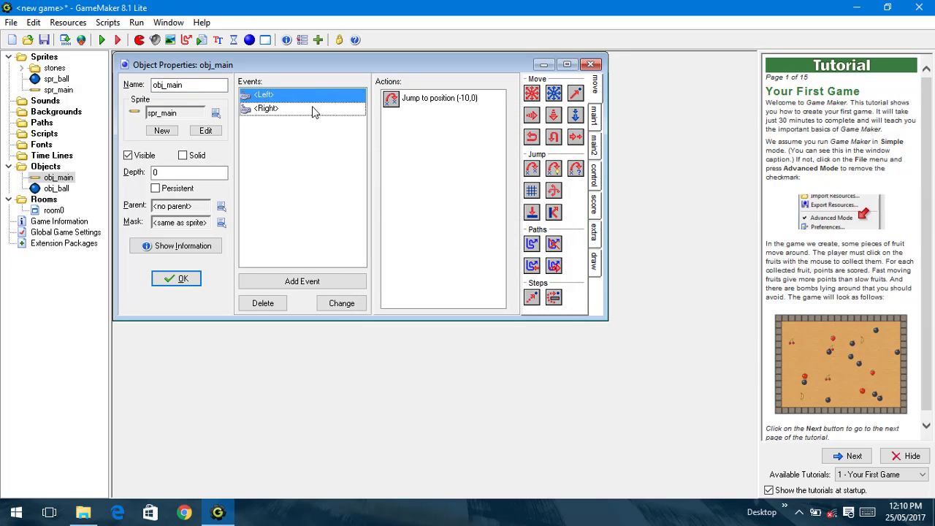
Step: Make the Right event's jump action relative as well and accept the obj_main changes
click(314, 110)
right_click(399, 99)
click(427, 112)
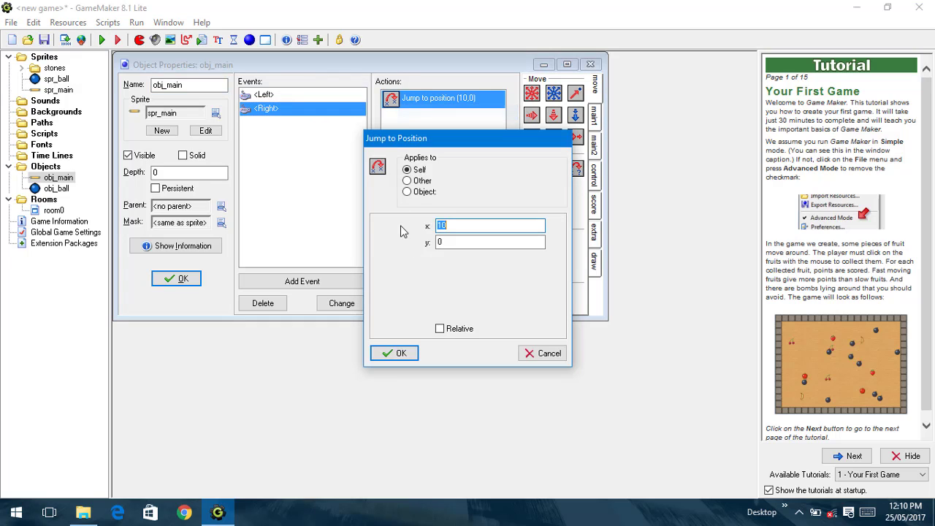
click(401, 352)
click(167, 282)
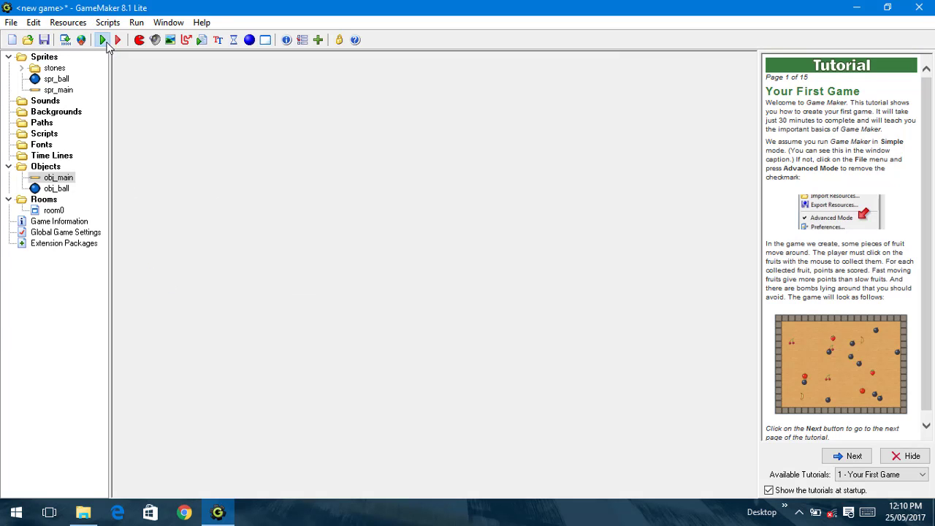
Step: Run the game again, move the bat to the left to check its relative movement, and close the game window
click(102, 39)
key(Left)
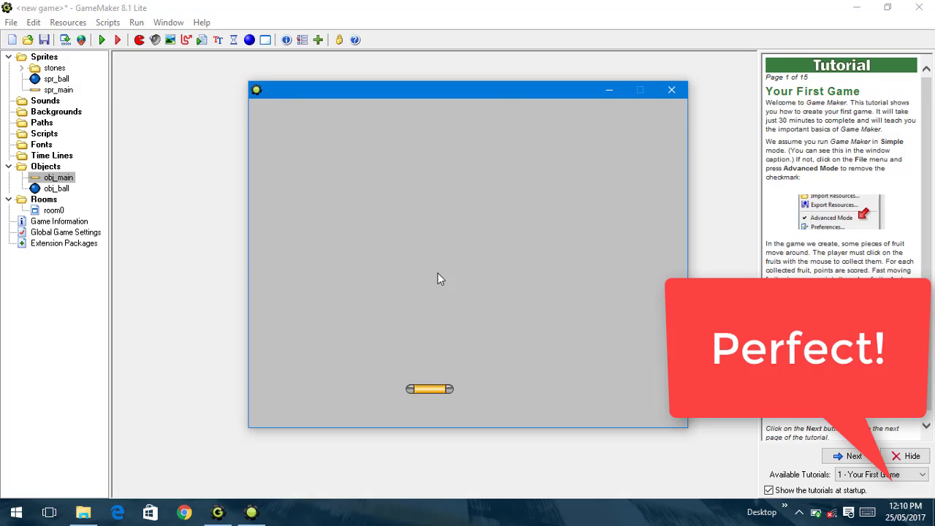
click(680, 91)
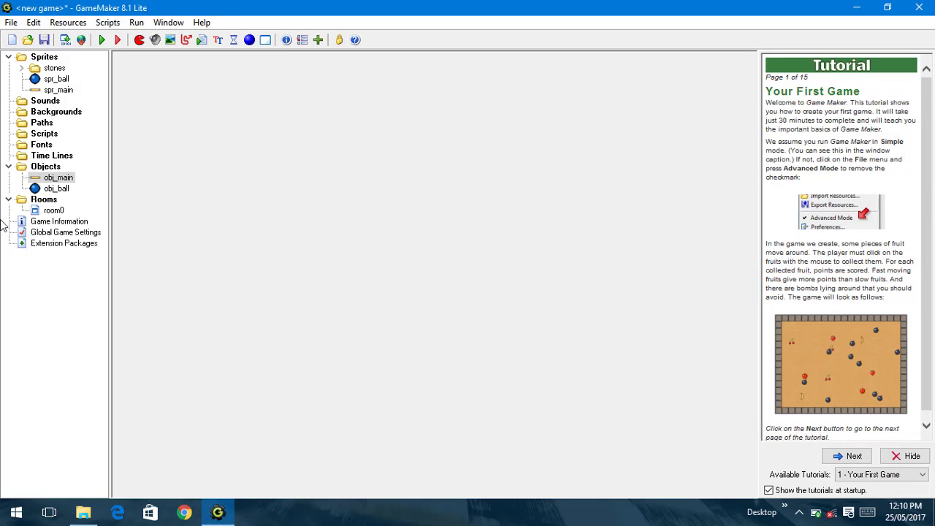
Step: Create an object named obj_enemy that uses the spr_stone_b sprite from the stones group
right_click(38, 171)
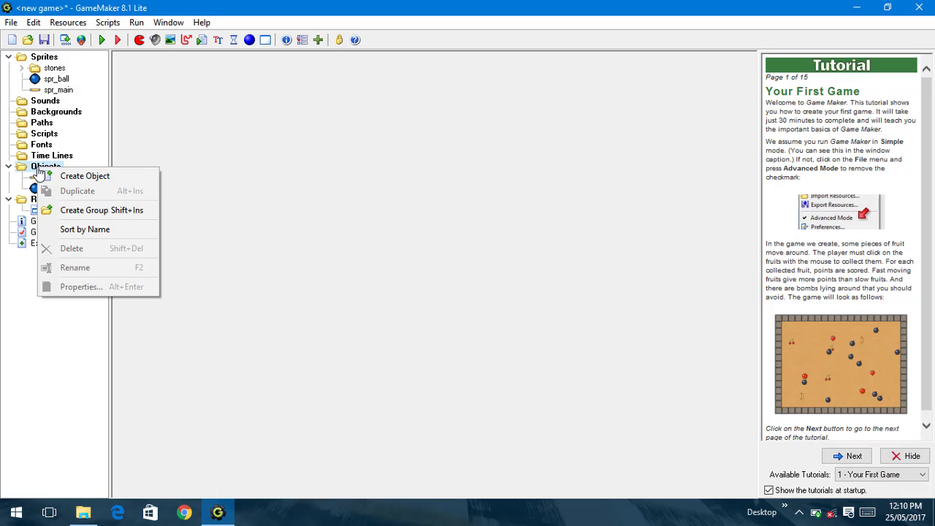
click(55, 176)
double_click(210, 102)
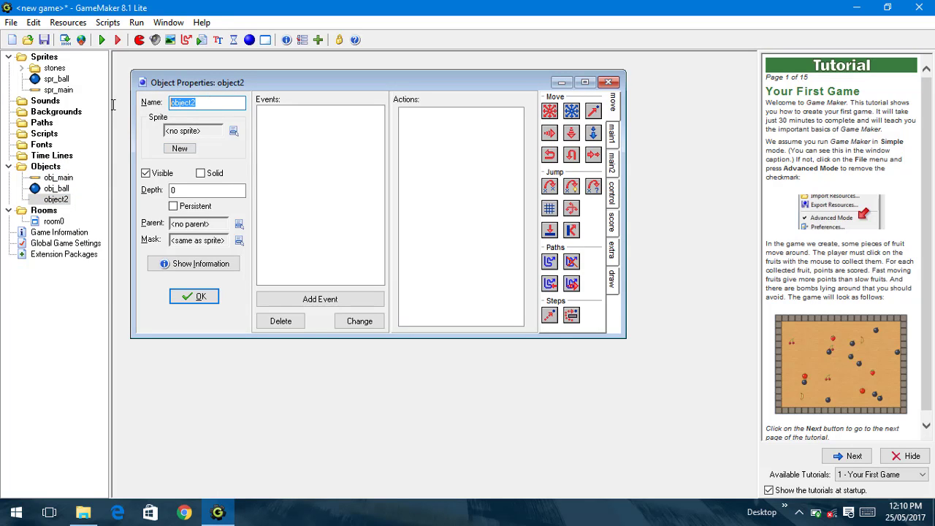
text(obj_enemy)
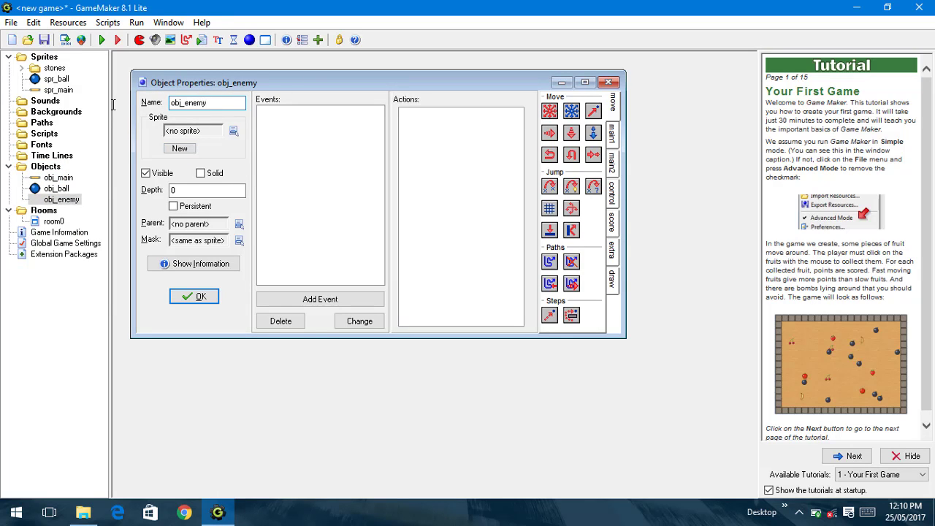
click(233, 132)
mouse_move(281, 156)
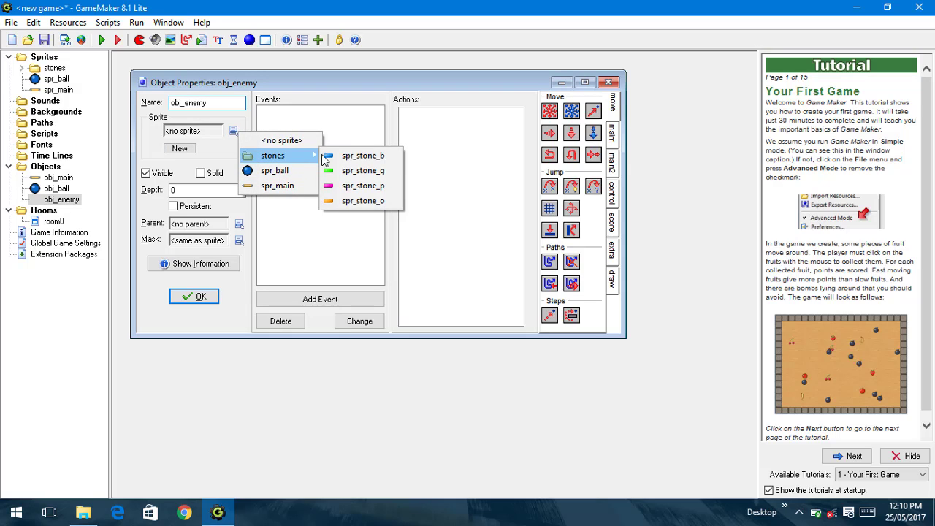
click(358, 156)
Step: Add a Create event to obj_enemy and maximize its properties window
right_click(372, 220)
click(387, 226)
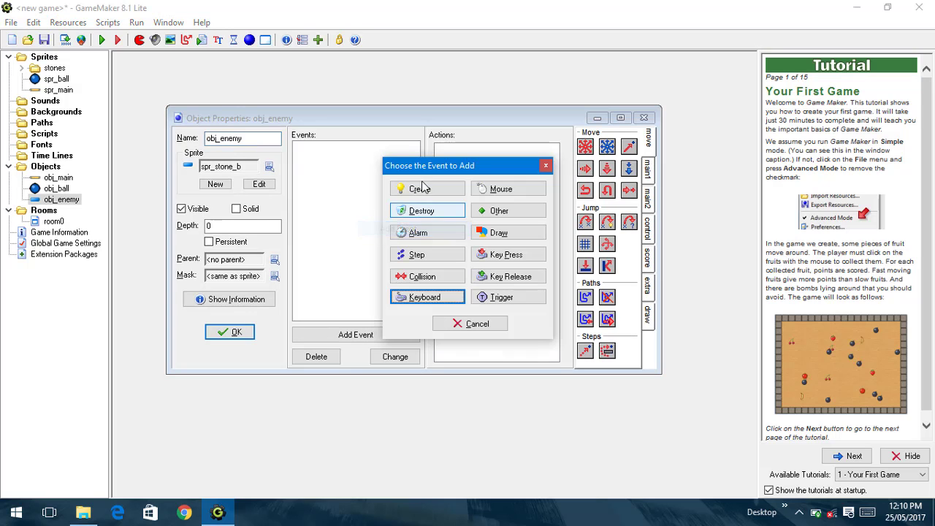
click(422, 190)
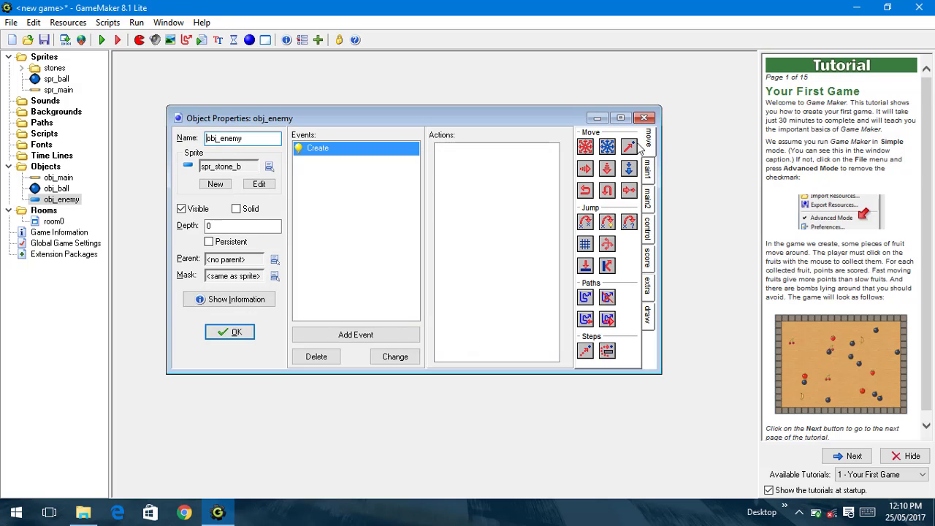
double_click(554, 125)
Step: Add a Test Chance action with 4 sides to obj_enemy's Create event
click(749, 146)
drag(708, 93, 578, 142)
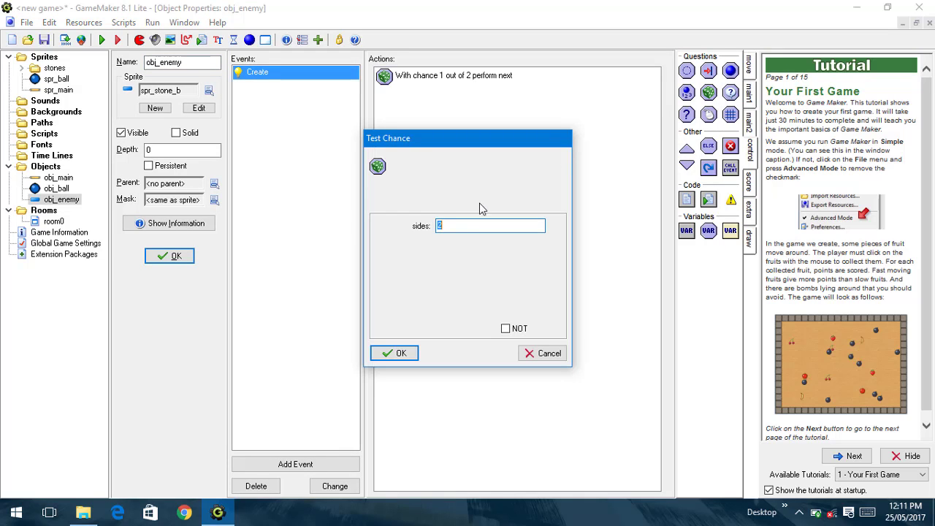
click(395, 352)
Step: Add a Change Sprite action to spr_stone_g with subimage 0 and speed 0, followed by an Exit Event action
click(748, 87)
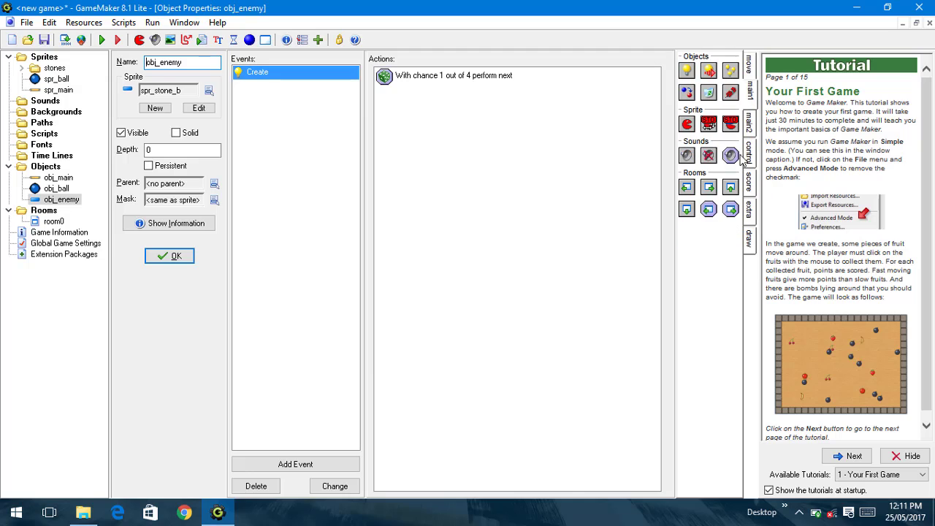
drag(688, 125, 453, 103)
click(554, 227)
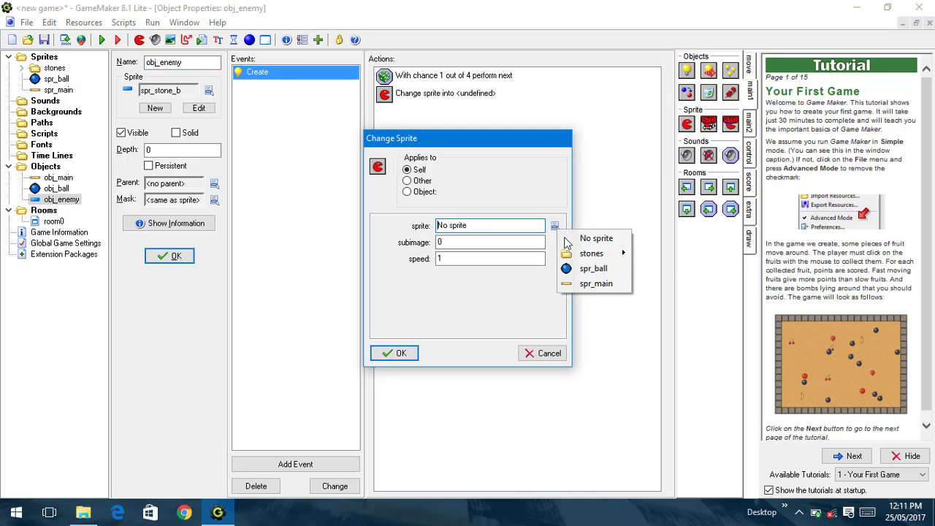
mouse_move(619, 256)
click(665, 269)
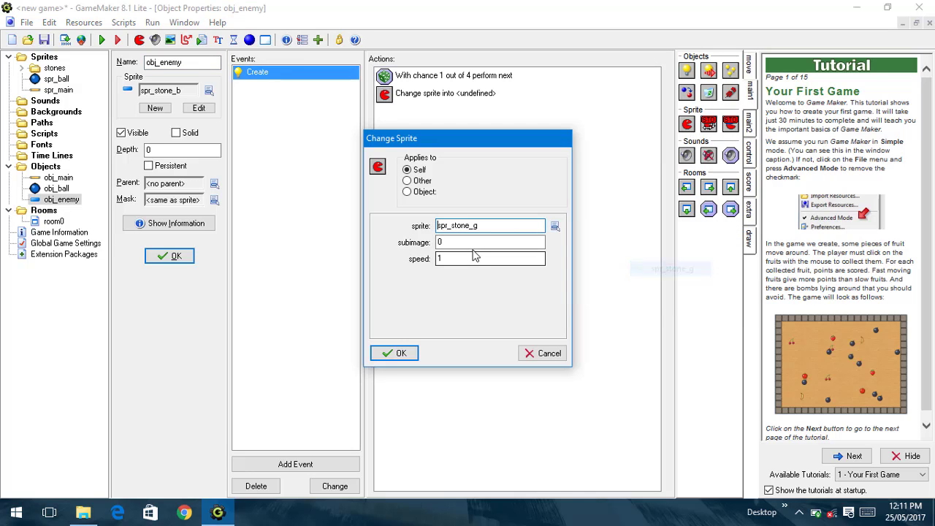
click(449, 259)
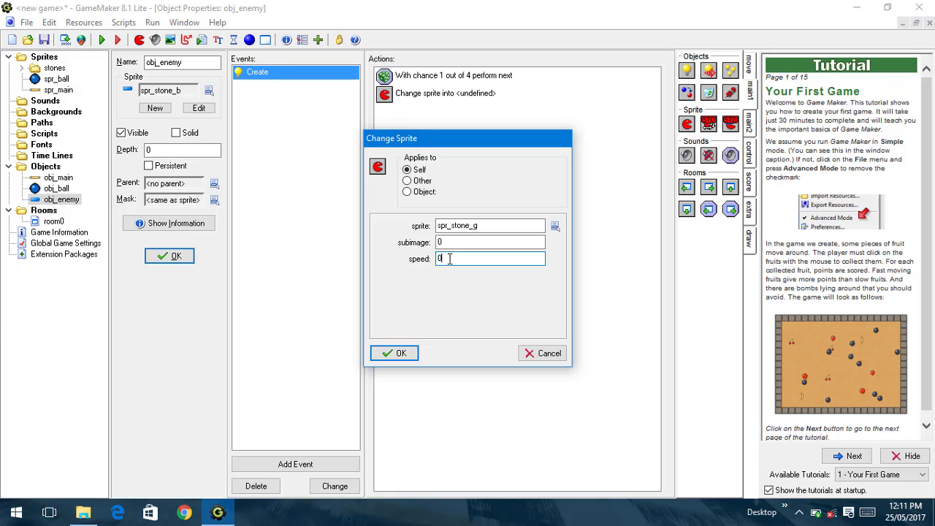
click(391, 355)
click(749, 151)
drag(731, 146, 532, 176)
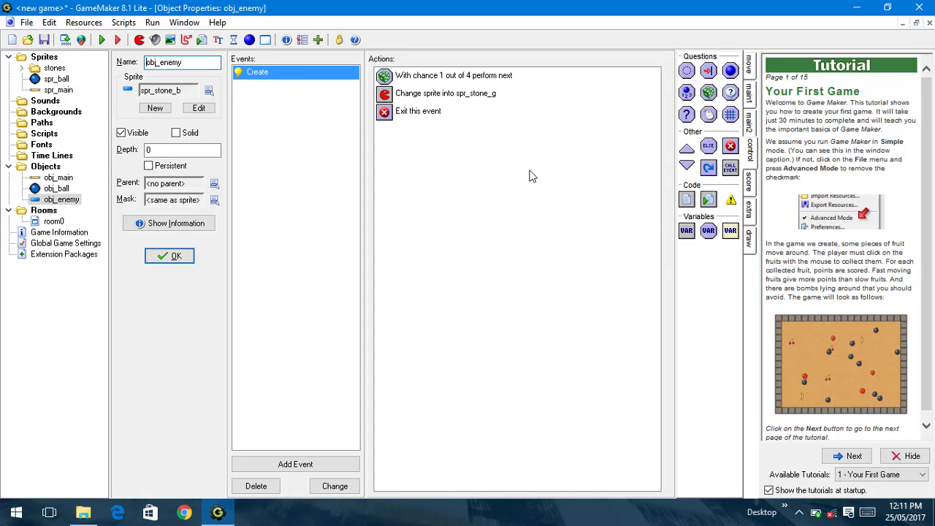
Step: Enclose the spr_stone_g sprite change and exit actions in a block, and paste a copy of the whole chance group below it
drag(687, 150, 503, 101)
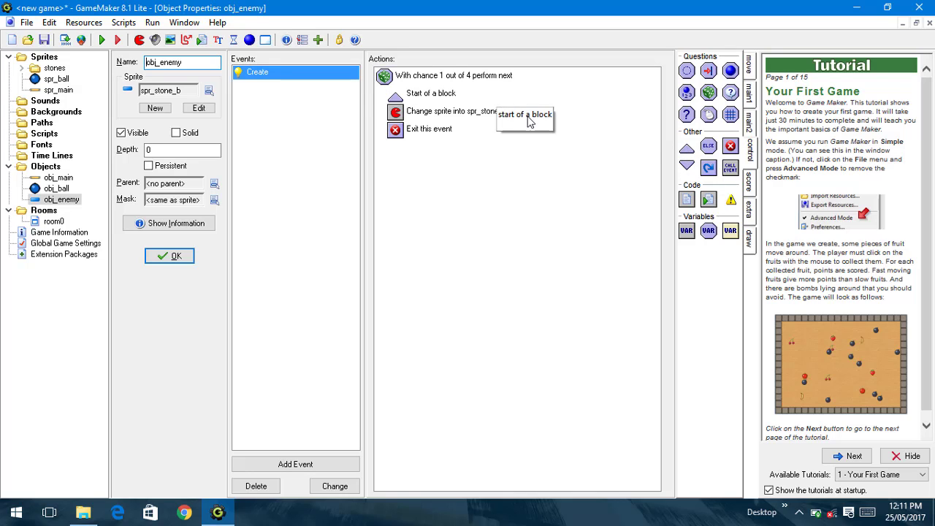
drag(535, 227, 526, 212)
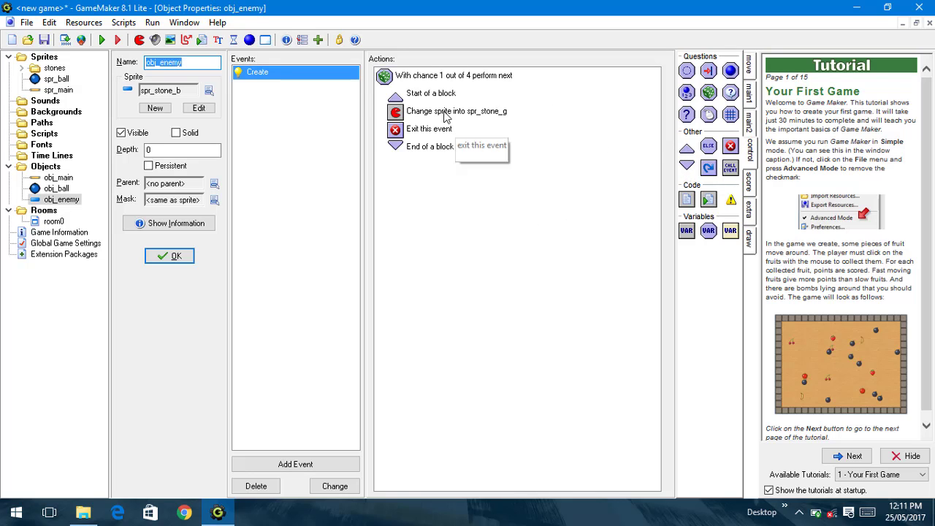
click(453, 76)
shift+click(447, 129)
key(ctrl+c)
click(441, 189)
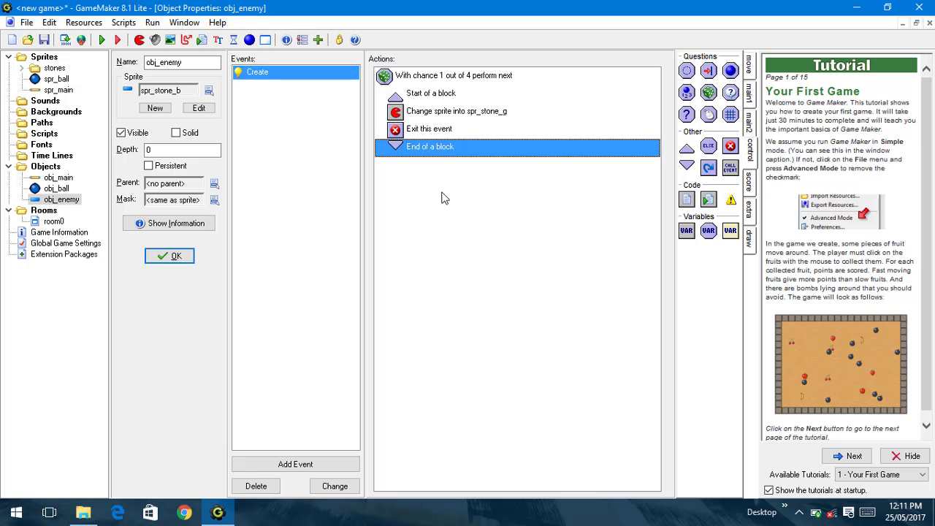
key(ctrl+v)
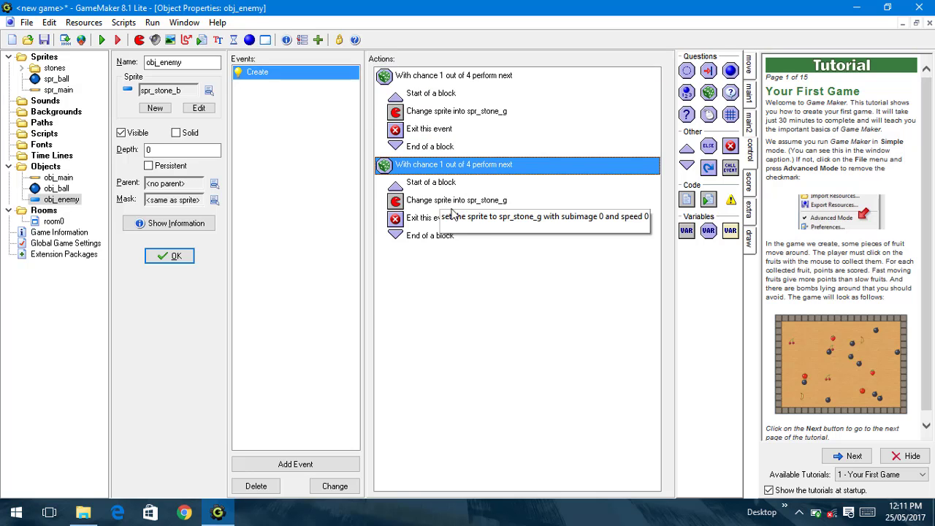
Step: Set the Change Sprite action in the second chance group to spr_stone_p
right_click(468, 199)
click(491, 200)
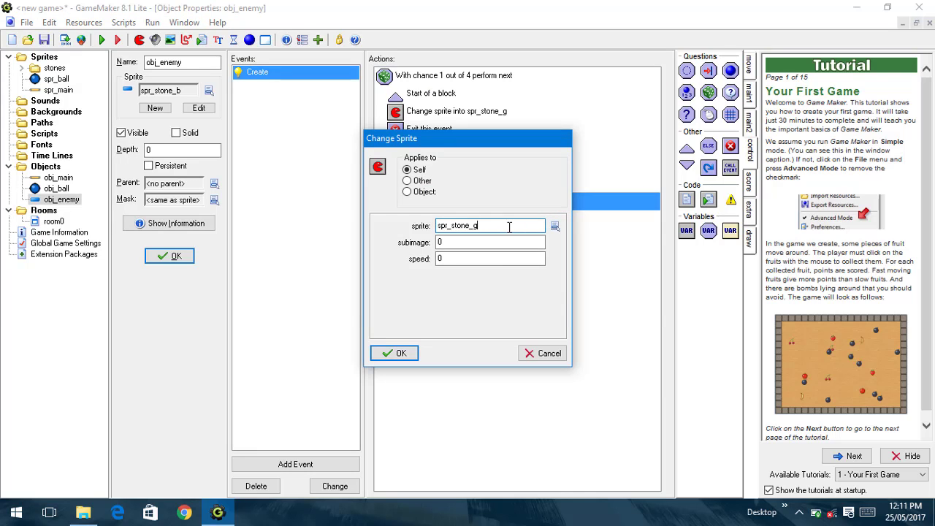
click(510, 227)
mouse_move(543, 251)
click(605, 282)
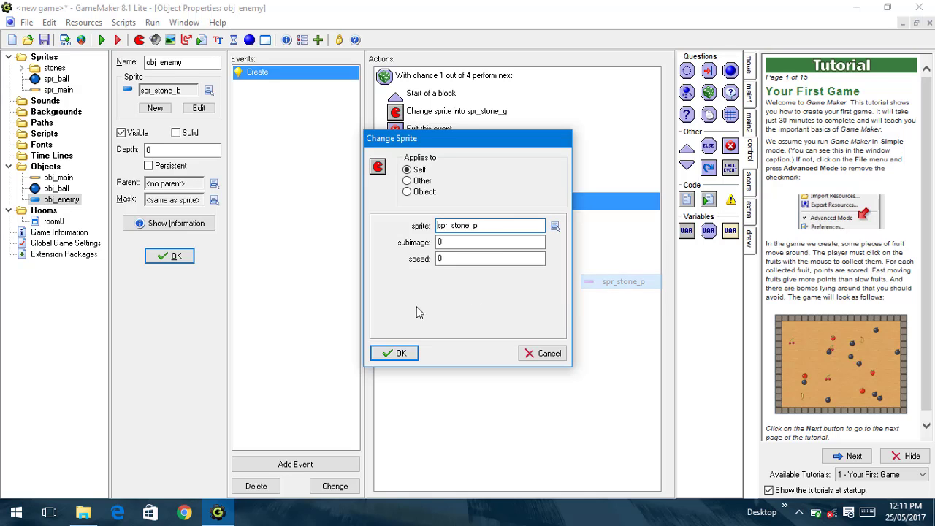
click(390, 353)
Step: Paste a third chance group, set its Change Sprite action to spr_stone_o, and confirm obj_enemy's properties
click(446, 287)
key(ctrl+v)
right_click(455, 291)
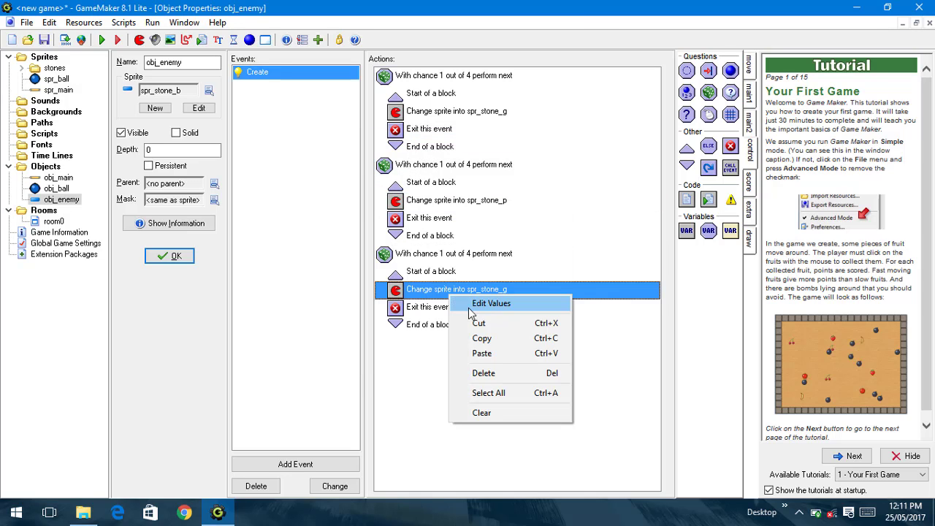
click(479, 302)
click(556, 229)
mouse_move(590, 249)
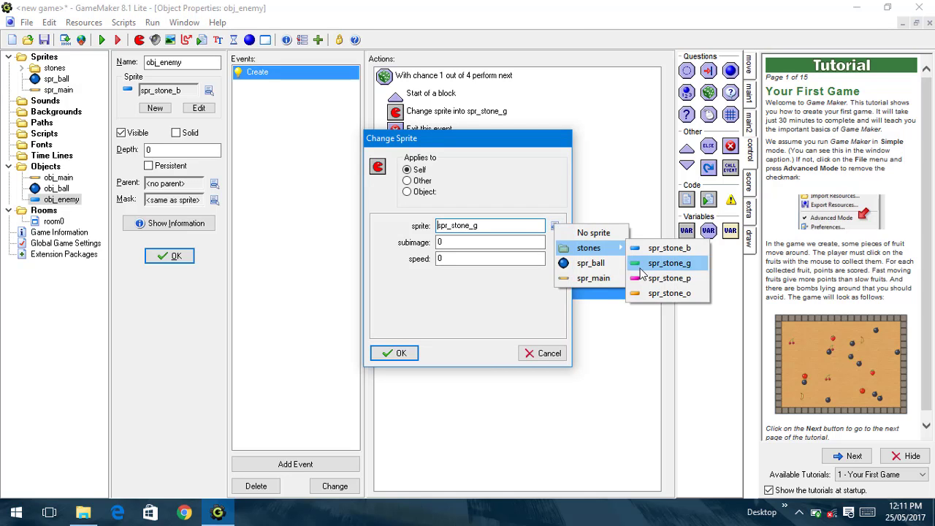
click(661, 293)
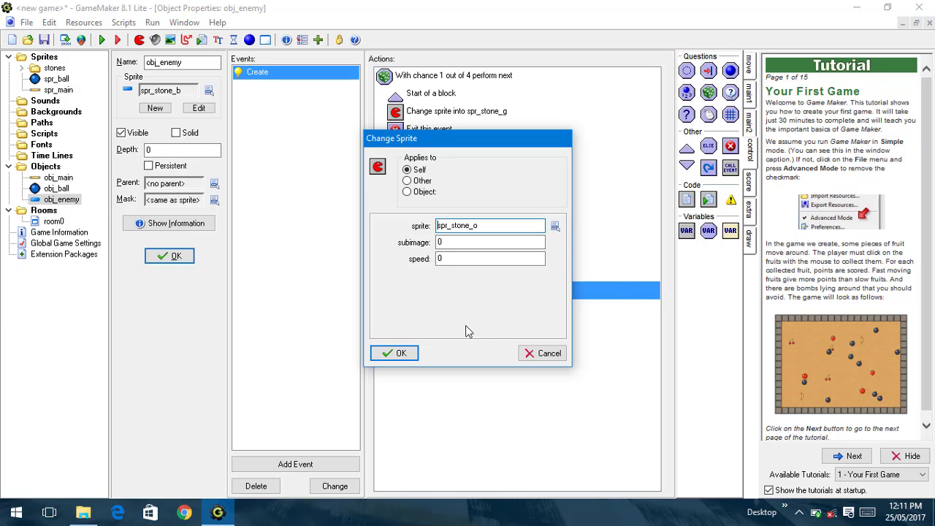
click(394, 353)
click(417, 325)
click(177, 257)
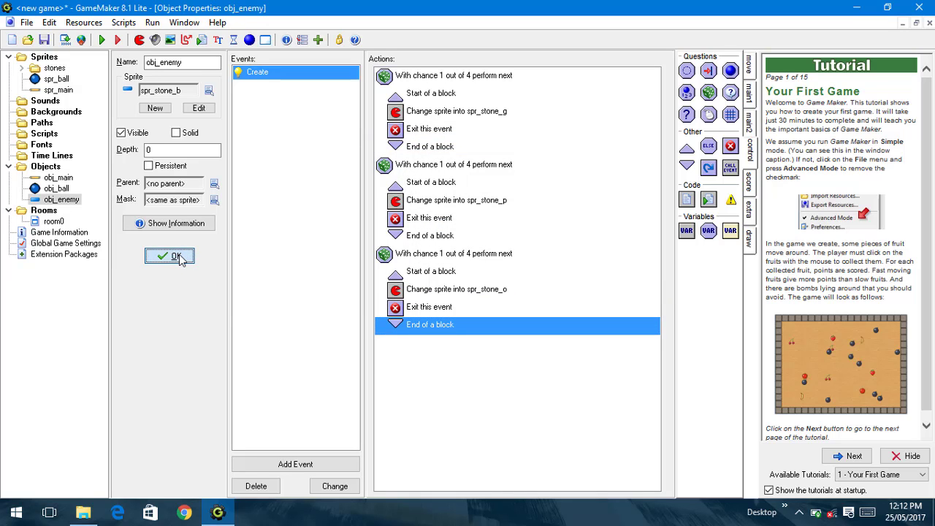
Step: Inspect the width and height of the spr_stone_b sprite in the stones group
double_click(54, 222)
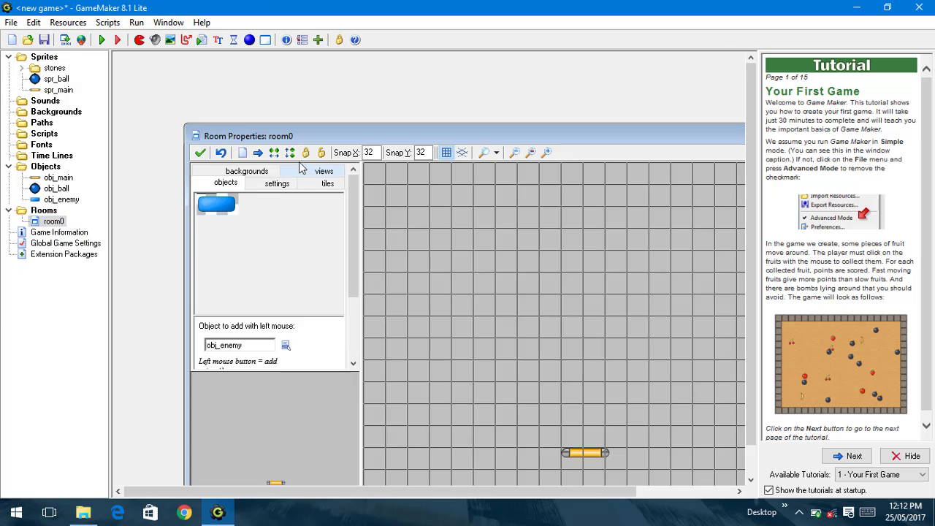
double_click(333, 135)
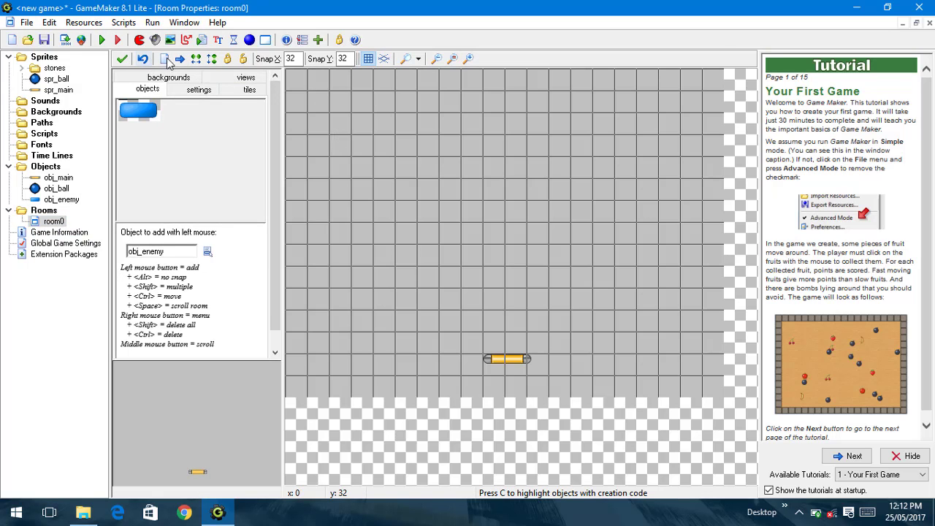
click(121, 59)
click(22, 68)
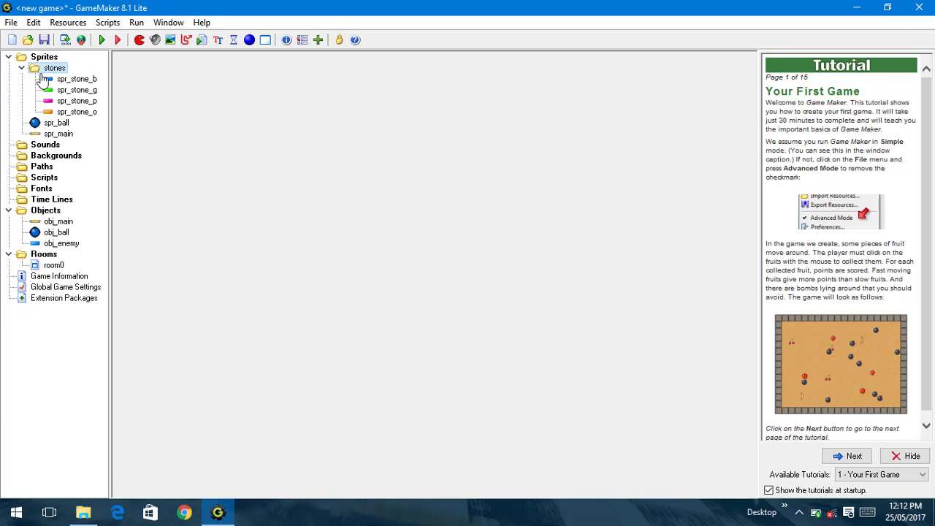
double_click(76, 78)
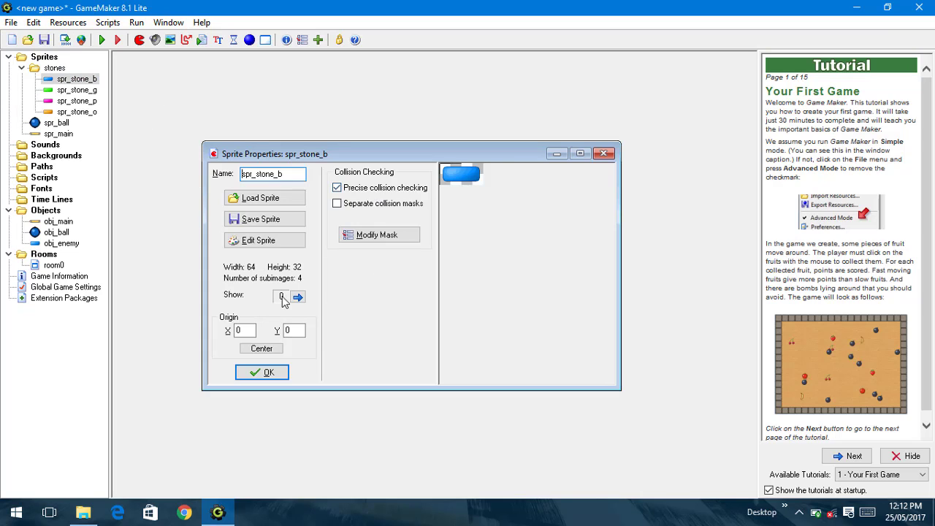
click(263, 373)
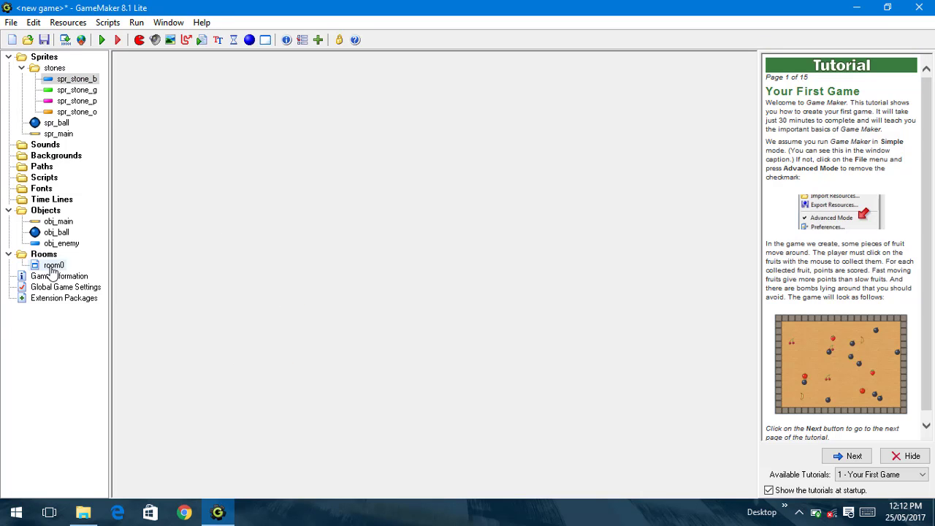
Step: Open room0 in a maximized window and set its grid snap to 55 for X and 30 for Y
double_click(53, 265)
double_click(453, 172)
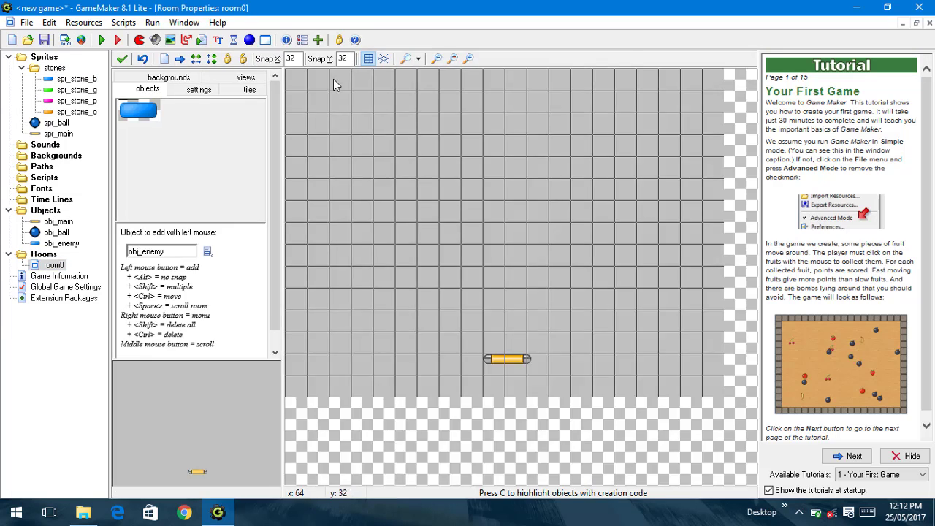
double_click(297, 58)
text(55)
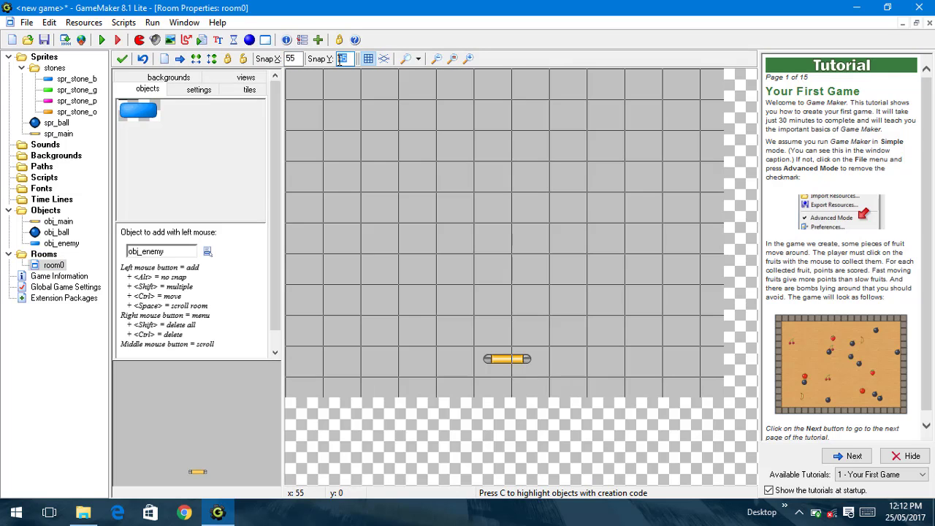
double_click(342, 58)
key(BackSpace)
text(30)
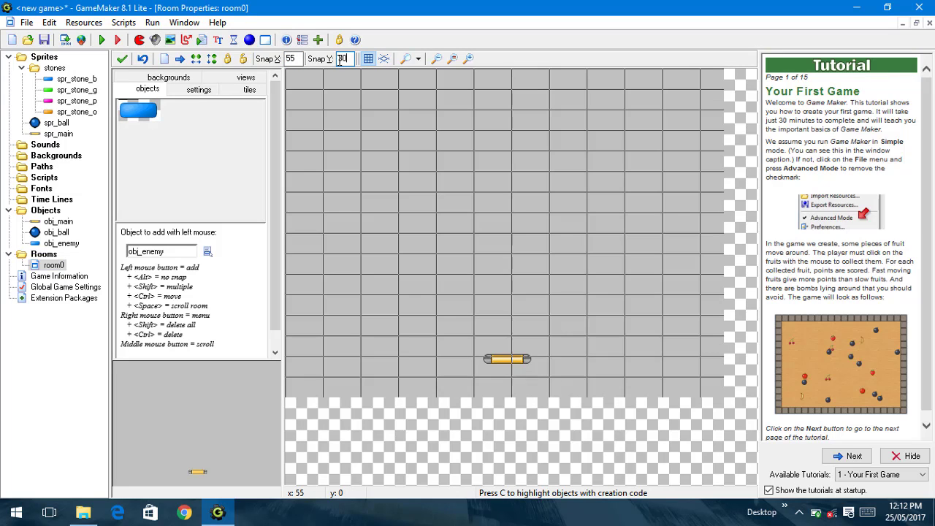
Step: Try placing a few adjacent obj_enemy stones in the upper part of room0, and delete them all
click(336, 103)
key(ctrl+z)
click(336, 102)
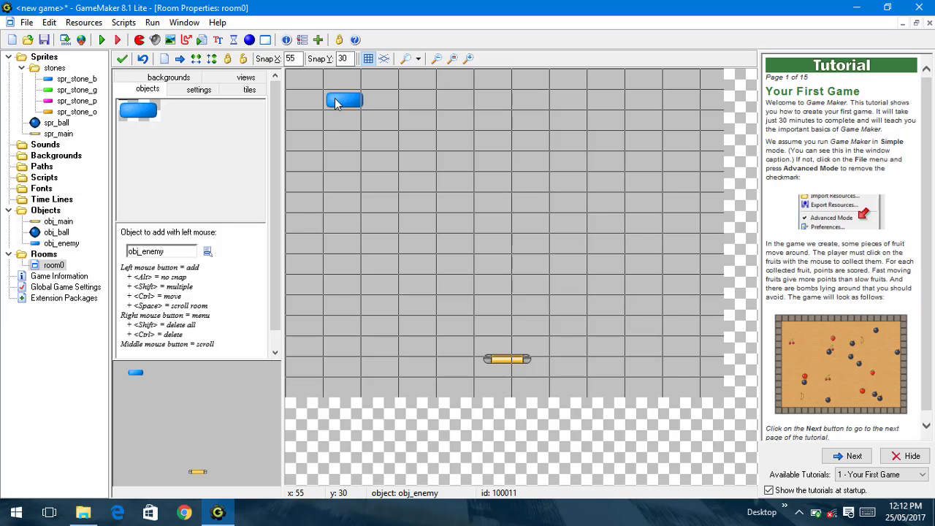
click(385, 102)
click(419, 102)
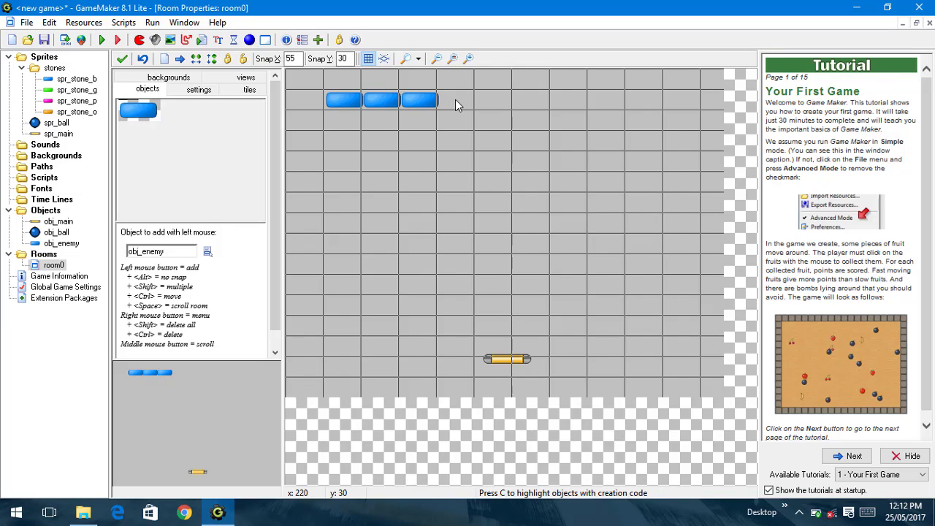
click(345, 120)
right_click(360, 123)
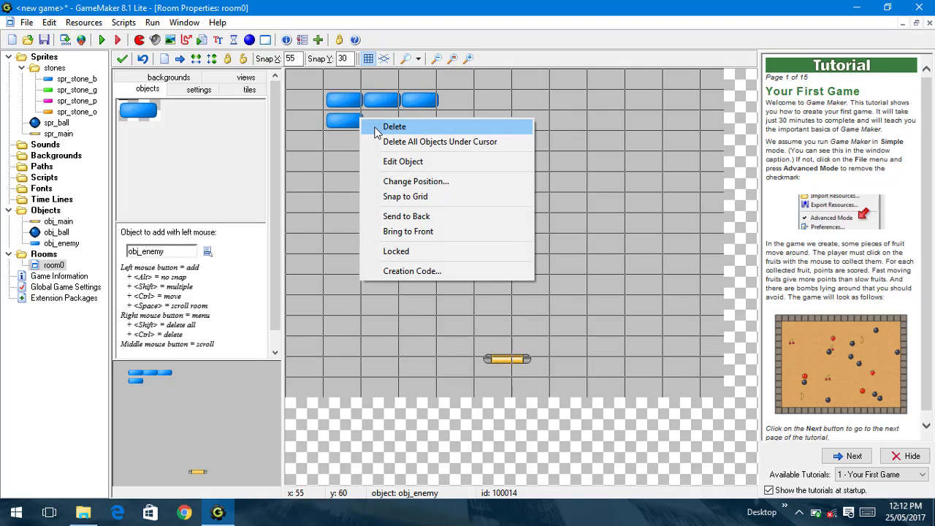
click(380, 125)
shift+right_drag(350, 108, 380, 108)
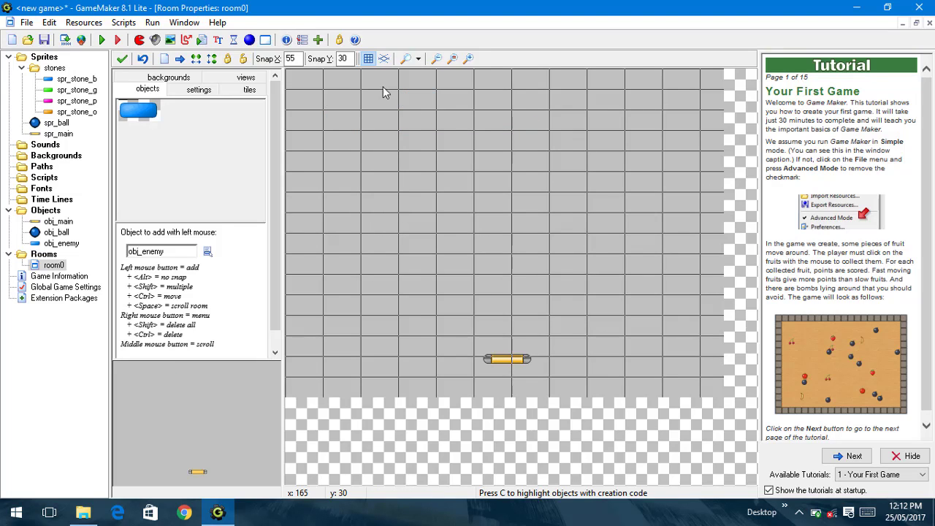
Step: Set Snap Y to 28, fill four rows of nine obj_enemy stones across the upper part of room0, and save the room
key(BackSpace)
key(BackSpace)
text(28)
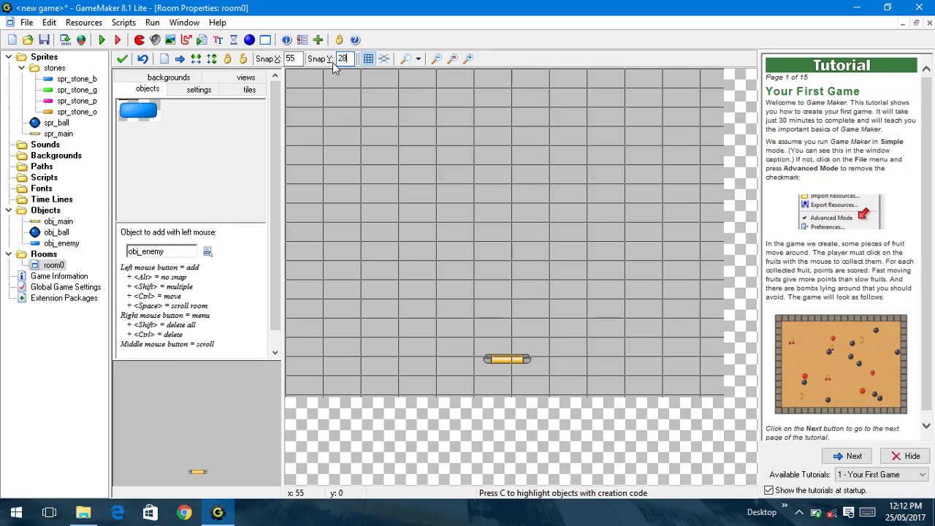
click(329, 107)
click(350, 117)
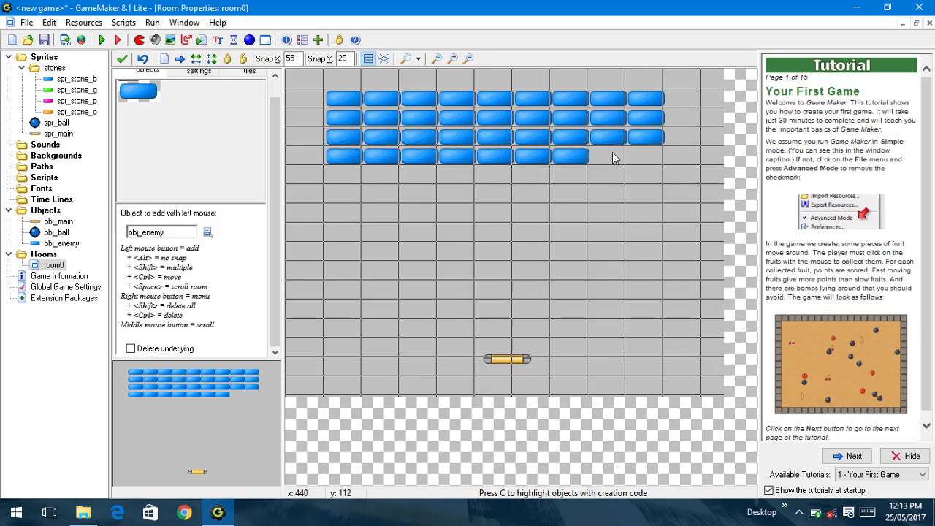
click(611, 154)
click(650, 158)
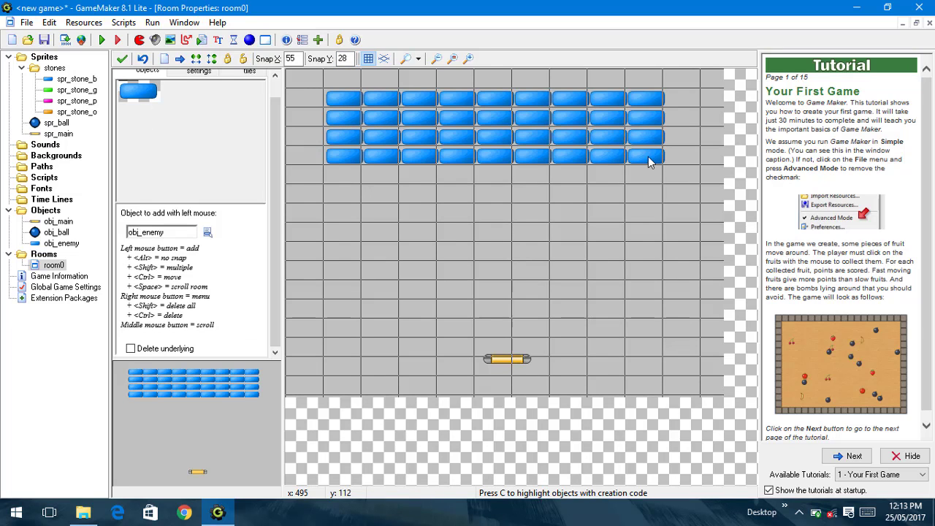
click(122, 60)
Step: Test-run the game to check the stones, close it, and review obj_main's Left and Right key events
key(F5)
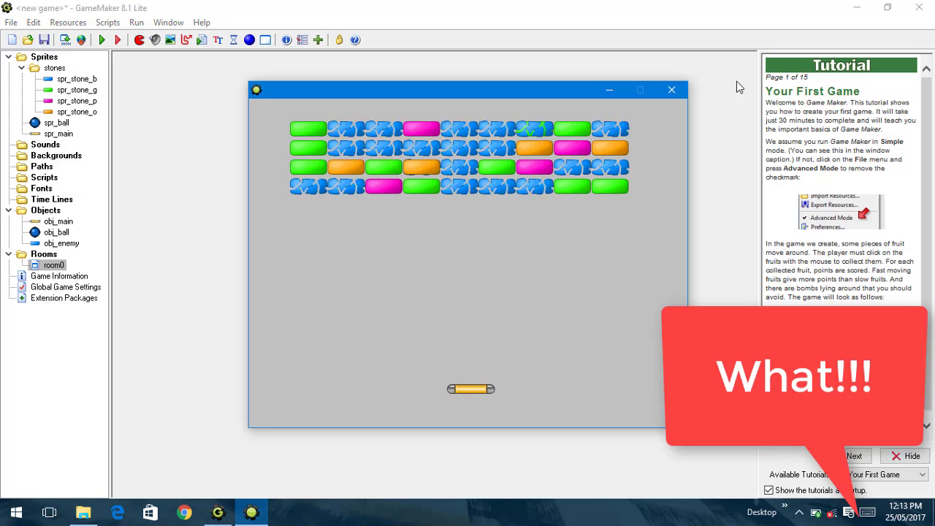
click(672, 89)
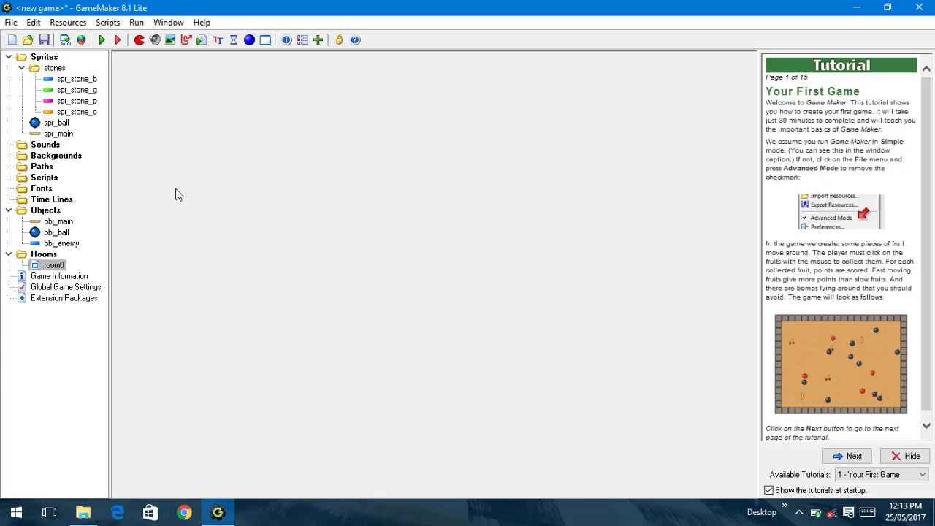
double_click(58, 221)
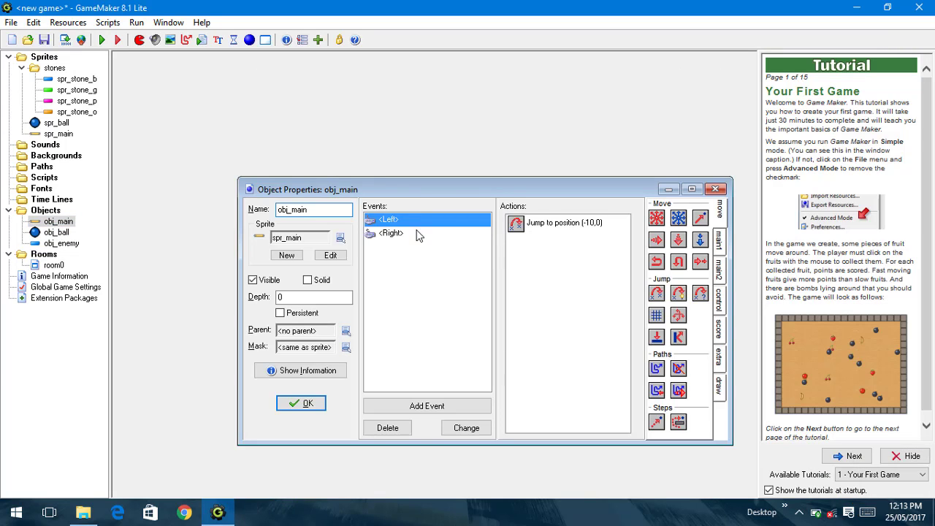
click(417, 233)
click(312, 403)
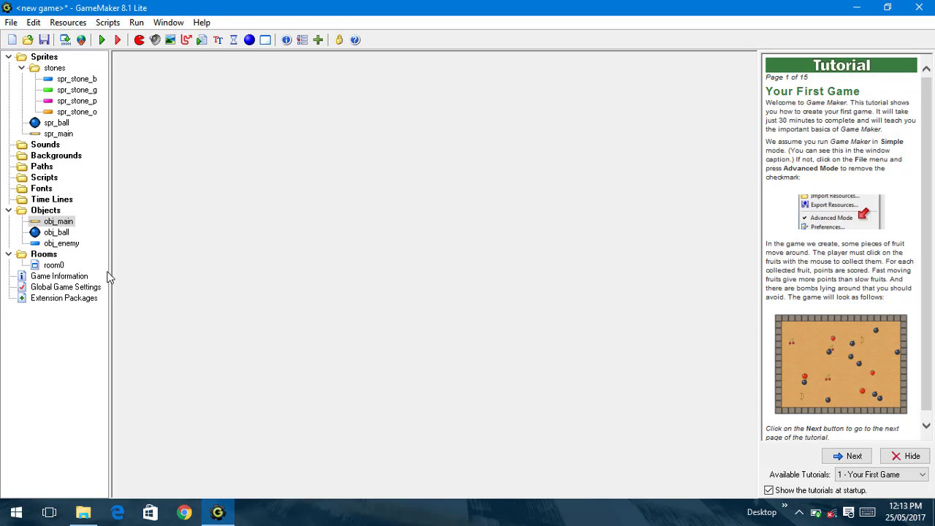
Step: Add a Set Variable action after the chance groups in obj_enemy's Create event, setting image_index to 0
double_click(61, 243)
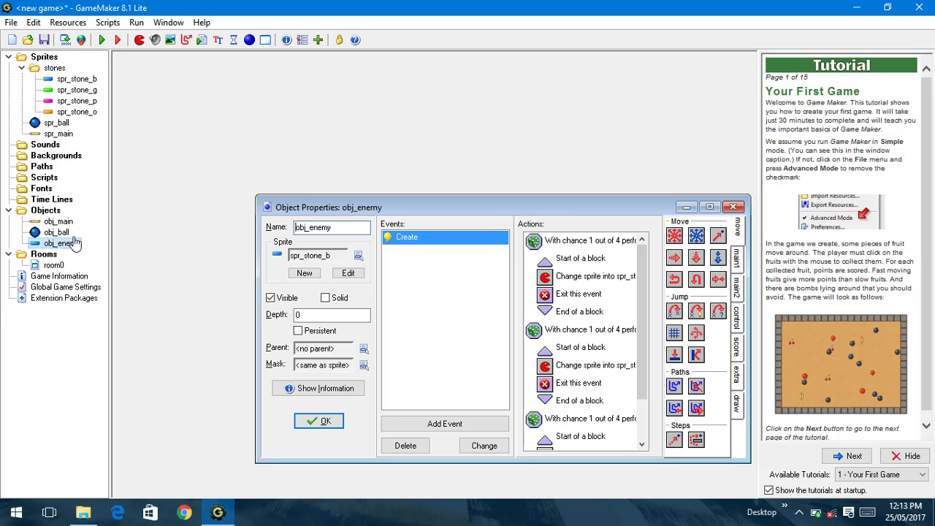
double_click(547, 207)
click(750, 151)
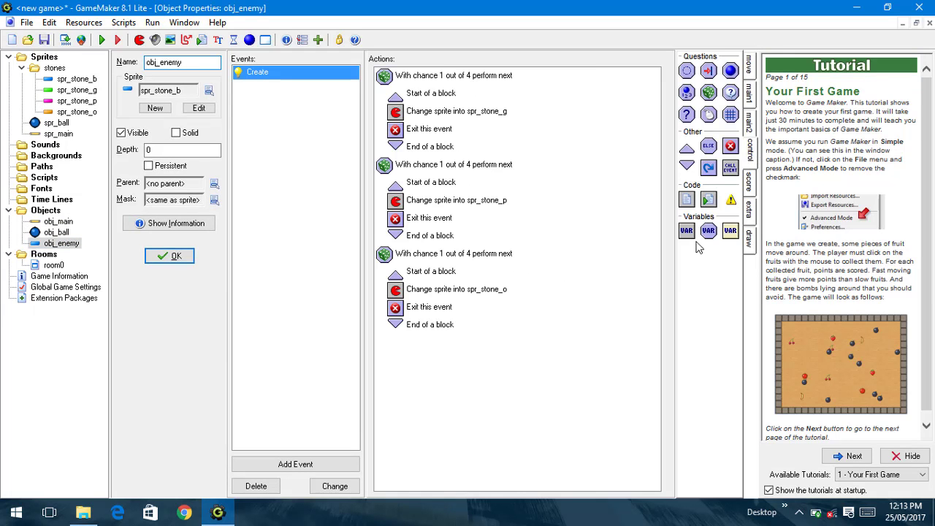
drag(687, 230, 491, 388)
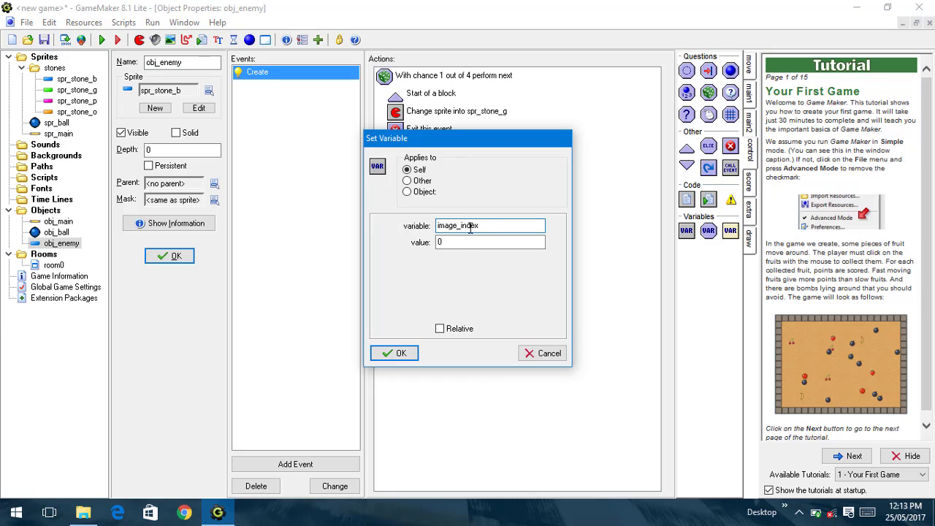
click(393, 353)
Step: Duplicate the image_index action and change the copy's variable to image_speed with value 0
click(483, 347)
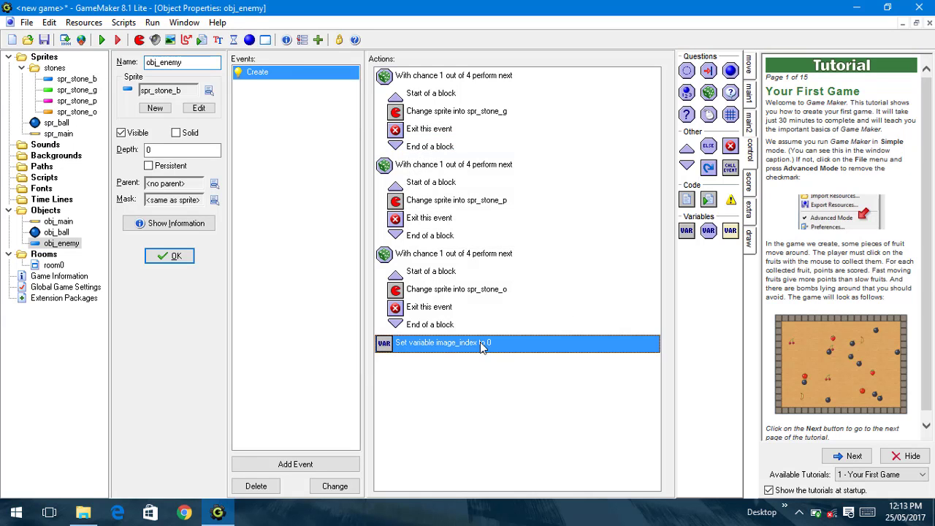
key(ctrl+c)
key(ctrl+v)
double_click(482, 360)
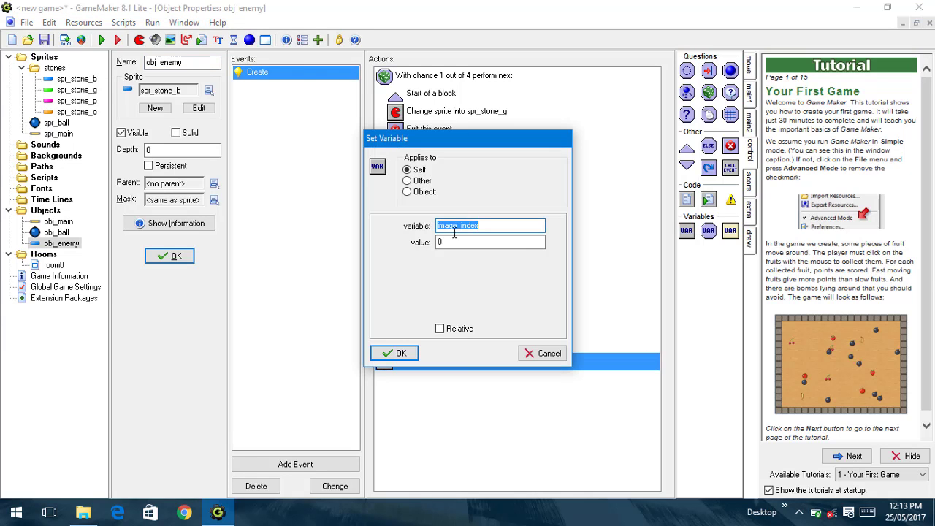
click(498, 225)
click(391, 353)
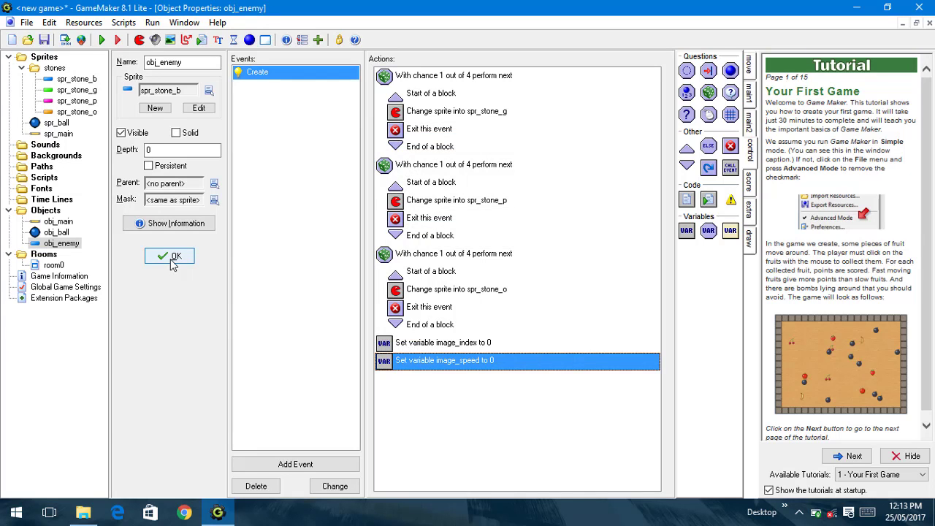
Step: Confirm obj_enemy's changes, test-run the game to check the stone colours and bat movement, and close the game window
click(173, 259)
click(52, 233)
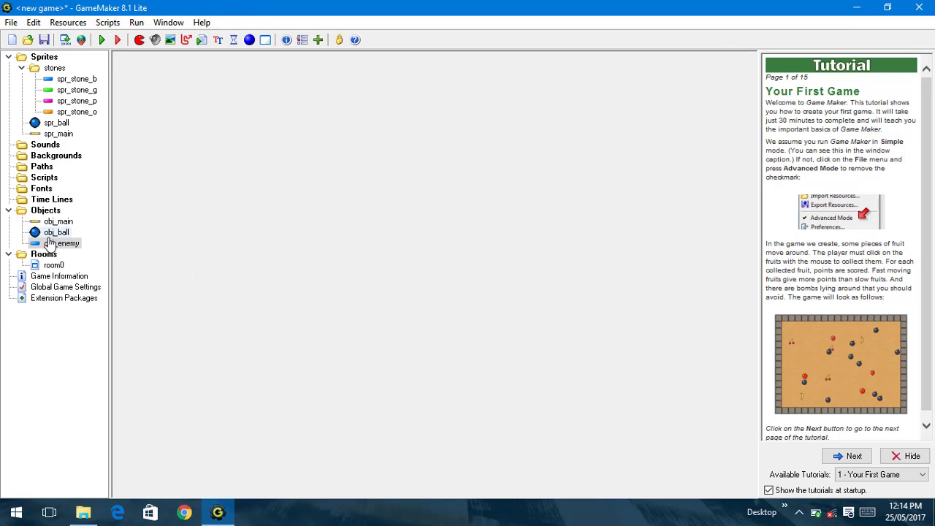
click(117, 40)
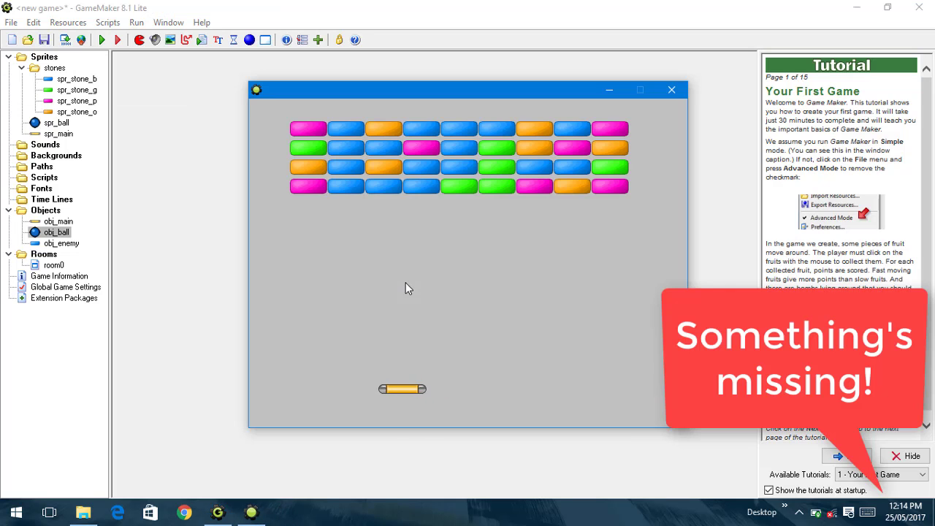
key(Right)
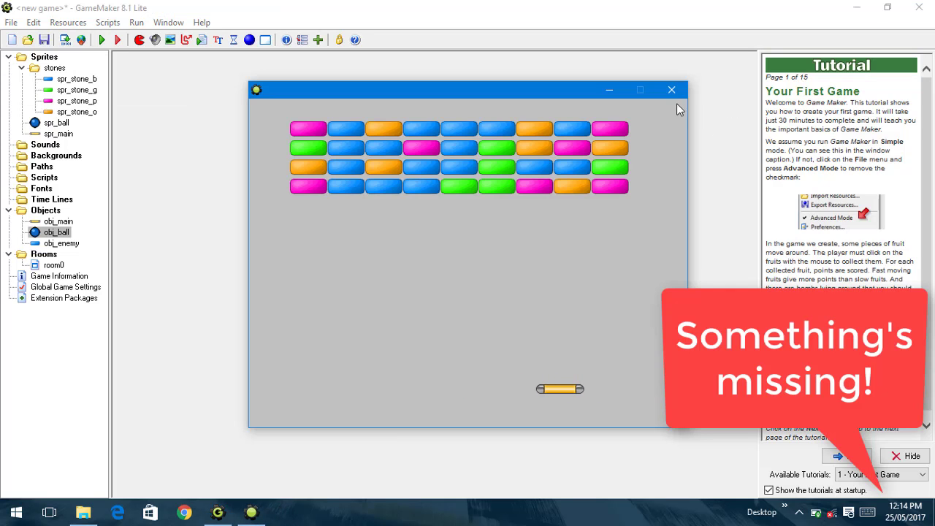
click(672, 90)
Step: Open room0 and place one obj_ball instance just above the bat, at about X 304, Y 400
double_click(59, 267)
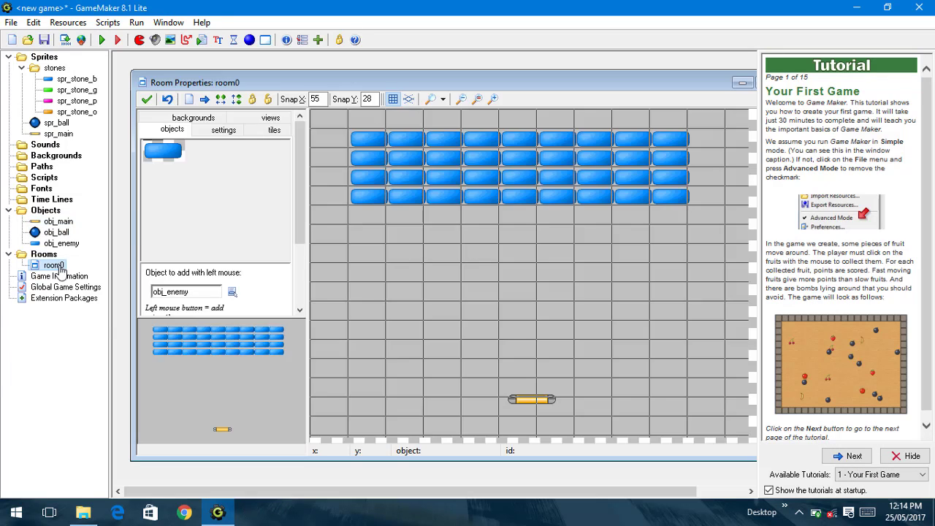
click(230, 291)
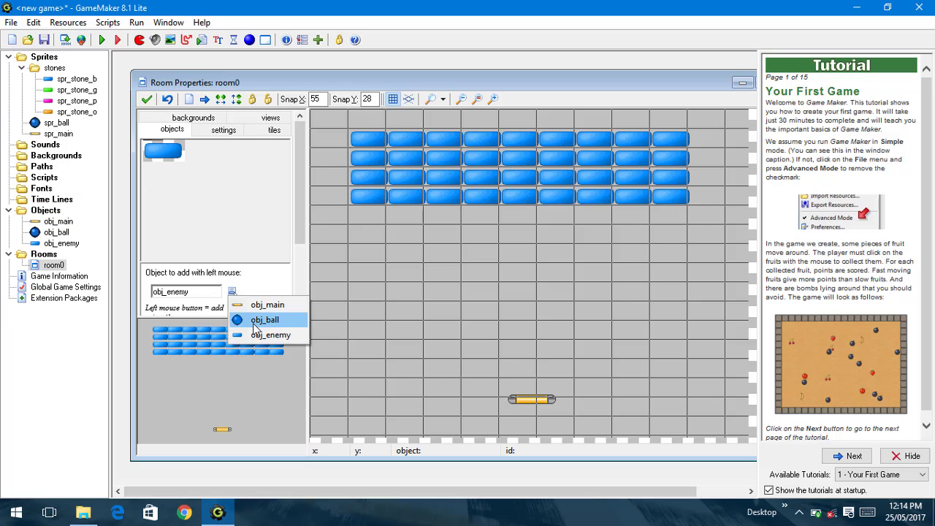
click(267, 317)
click(524, 385)
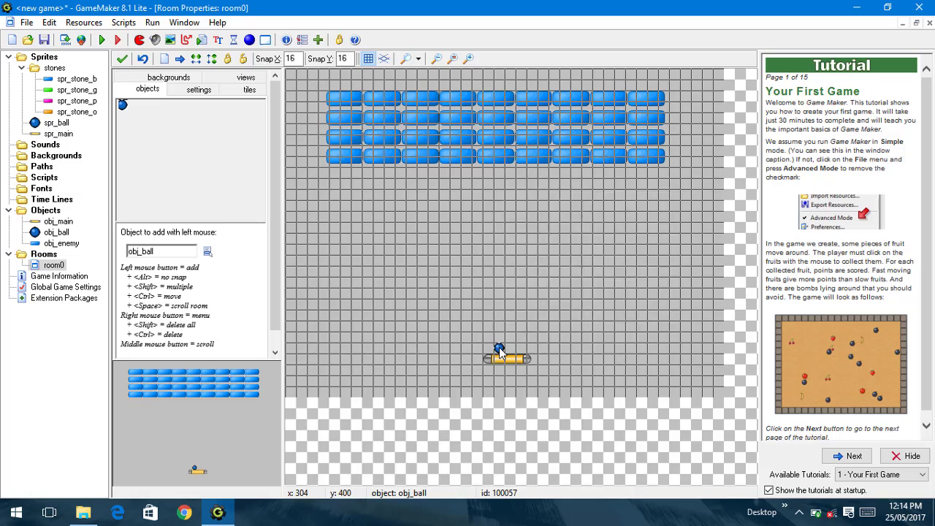
Step: Change the placed ball's X position to 314, toggle the room's grid display, and save room0
right_click(500, 353)
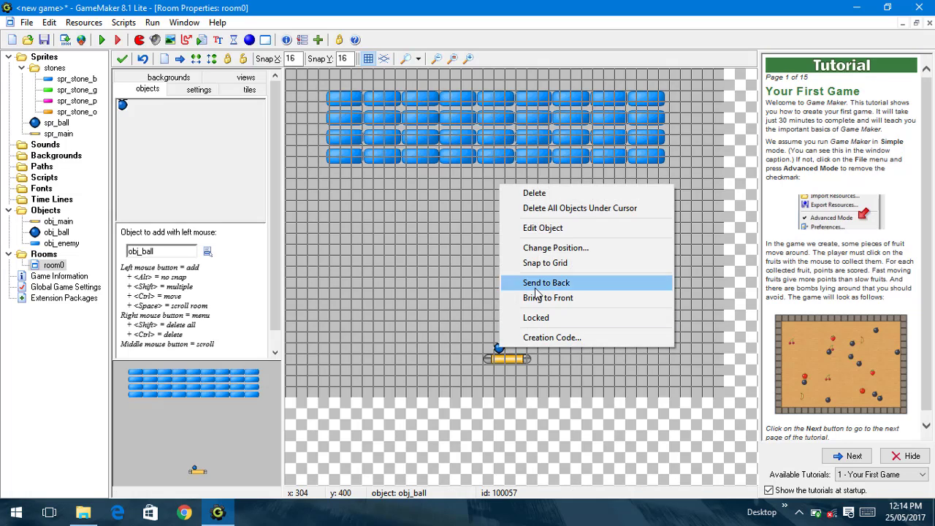
click(555, 264)
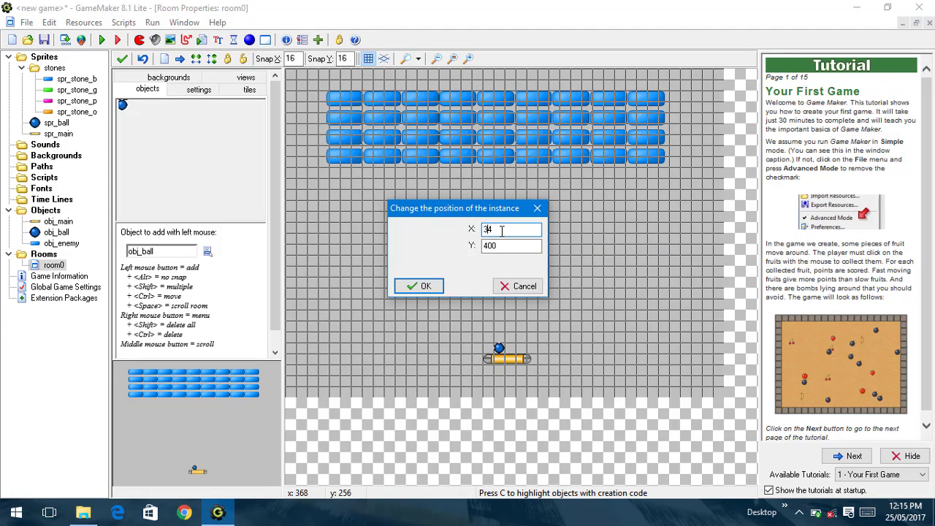
text(314)
key(Return)
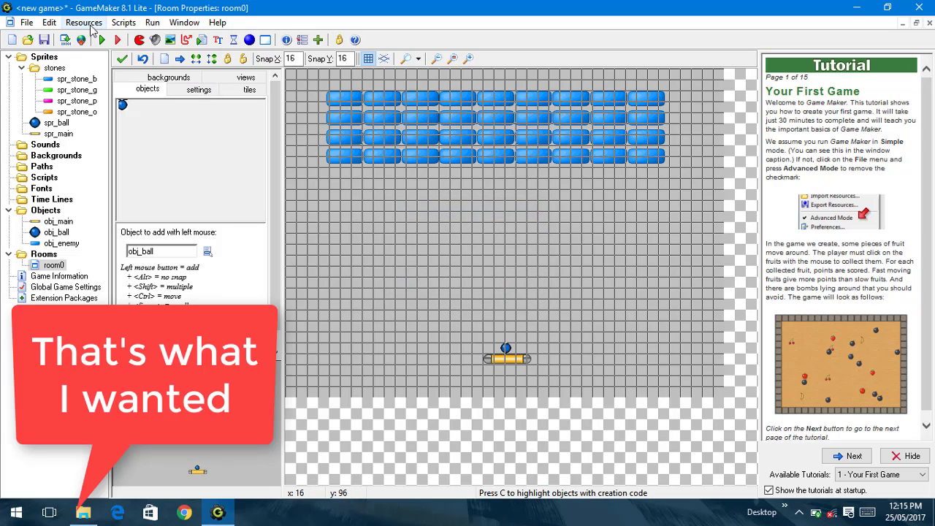
click(368, 58)
click(122, 60)
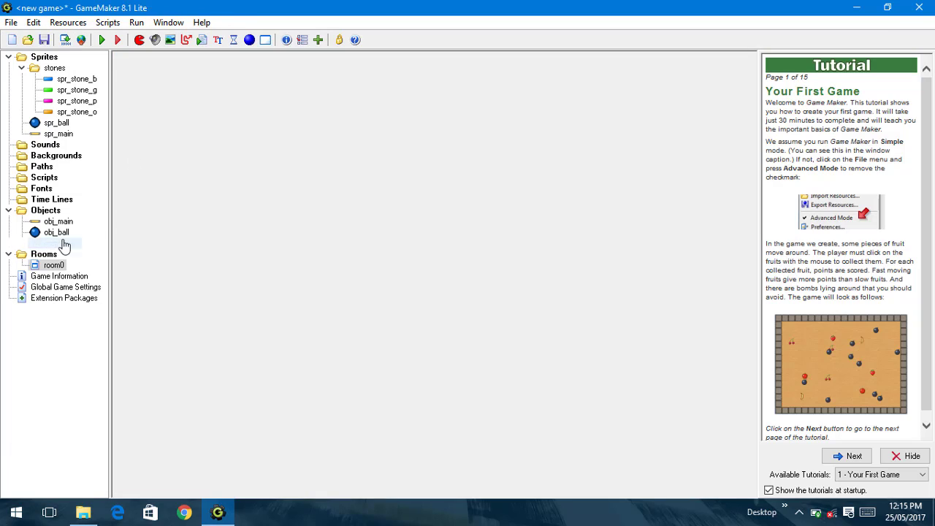
click(62, 244)
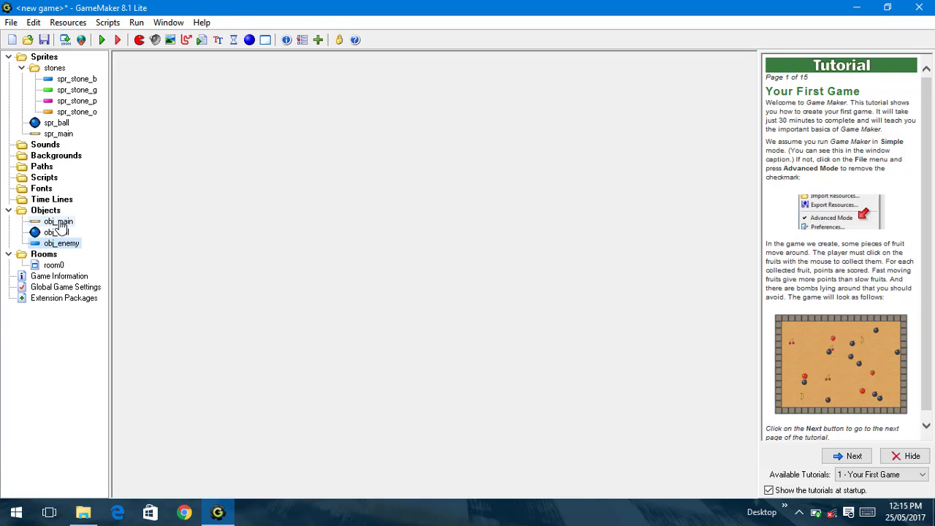
click(60, 222)
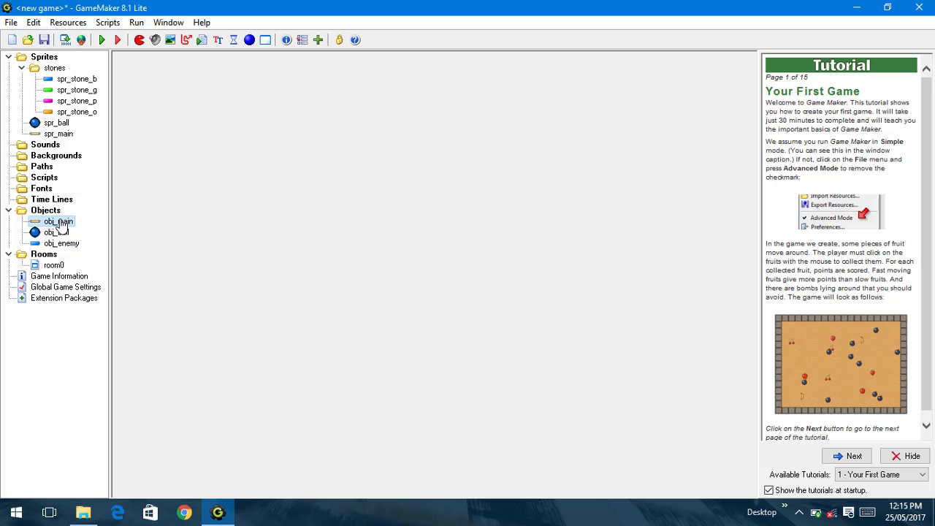
click(59, 232)
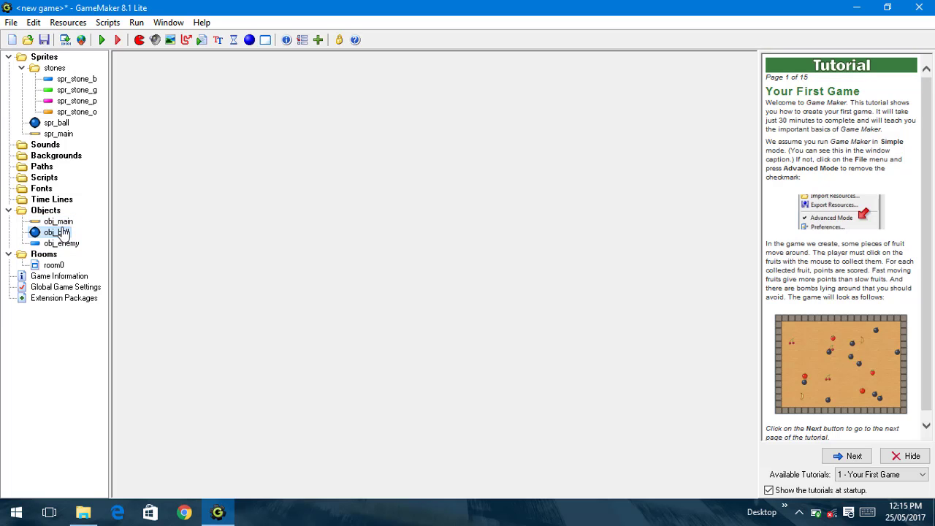
Step: Open obj_ball's properties and add a Create event
double_click(63, 234)
right_click(383, 200)
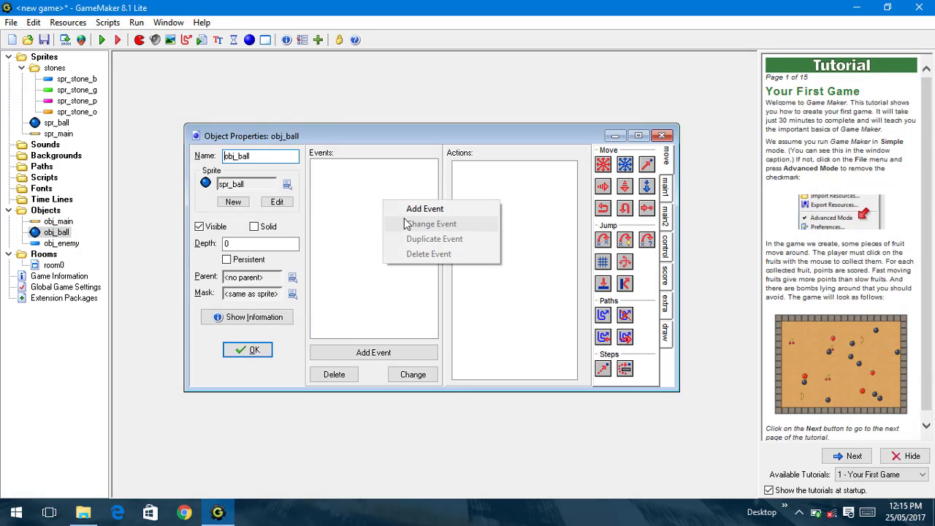
click(410, 212)
click(418, 187)
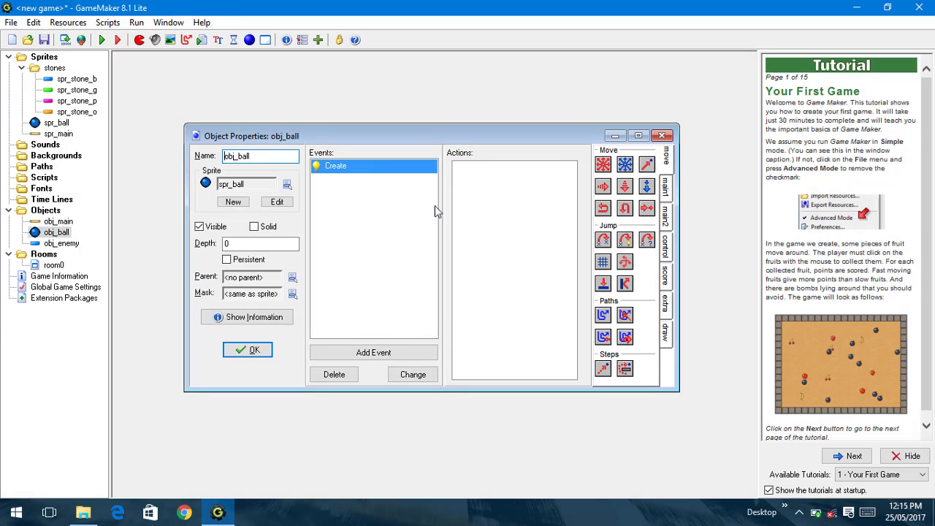
click(399, 170)
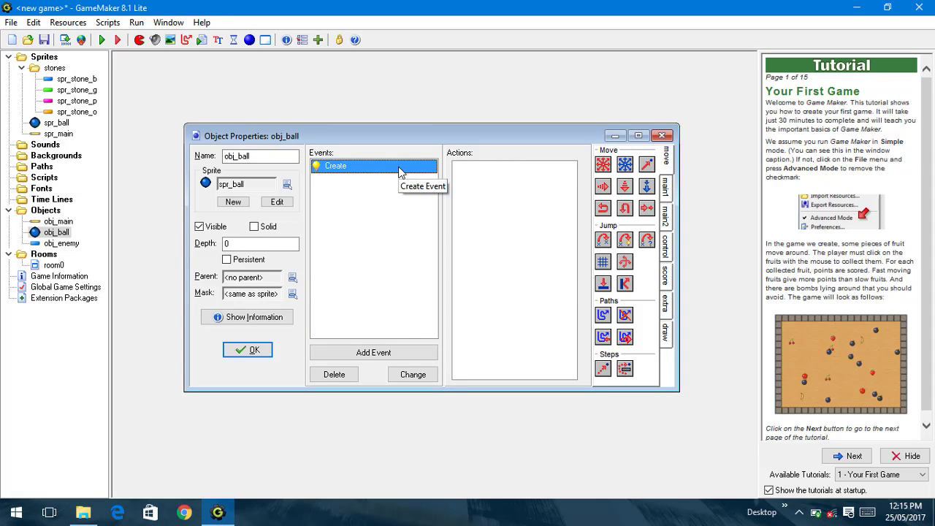
Step: Add a Move Fixed action to obj_ball's Create event, applied to Self with only the upward direction selected
drag(604, 165, 532, 240)
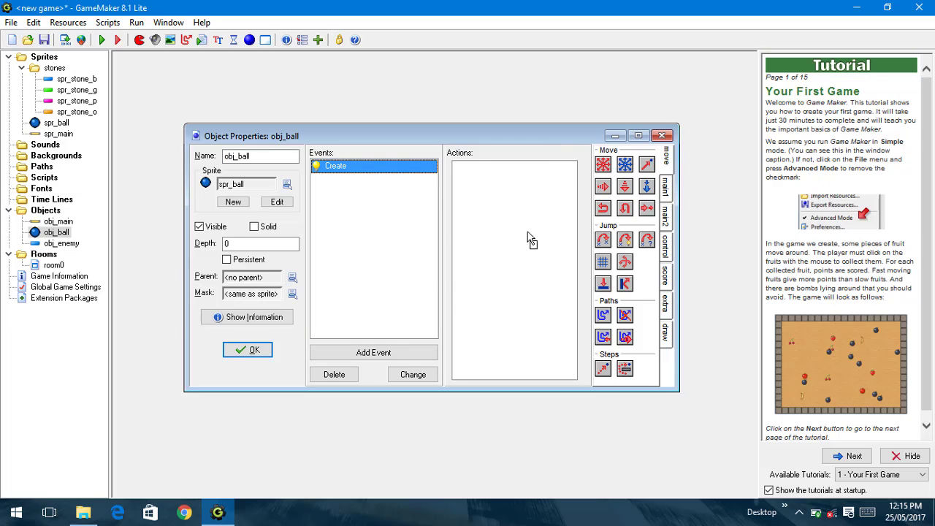
click(443, 232)
click(478, 232)
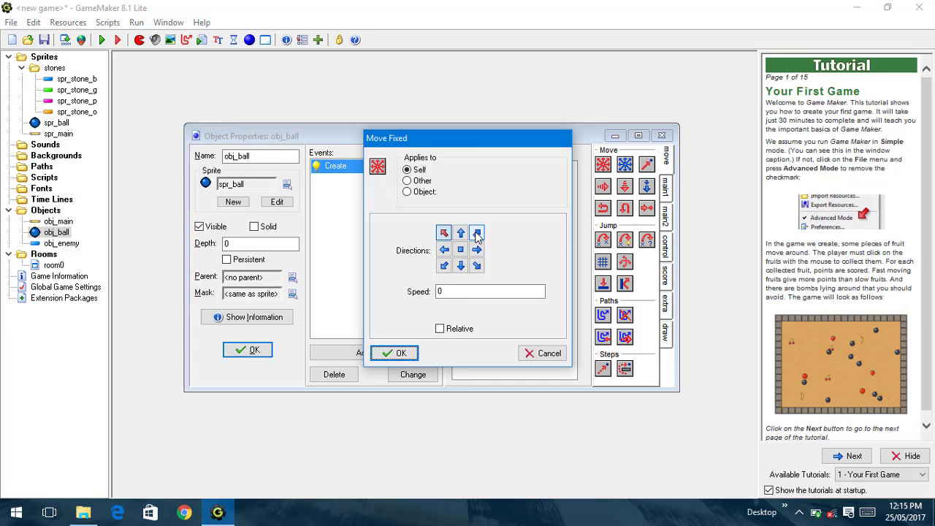
click(443, 232)
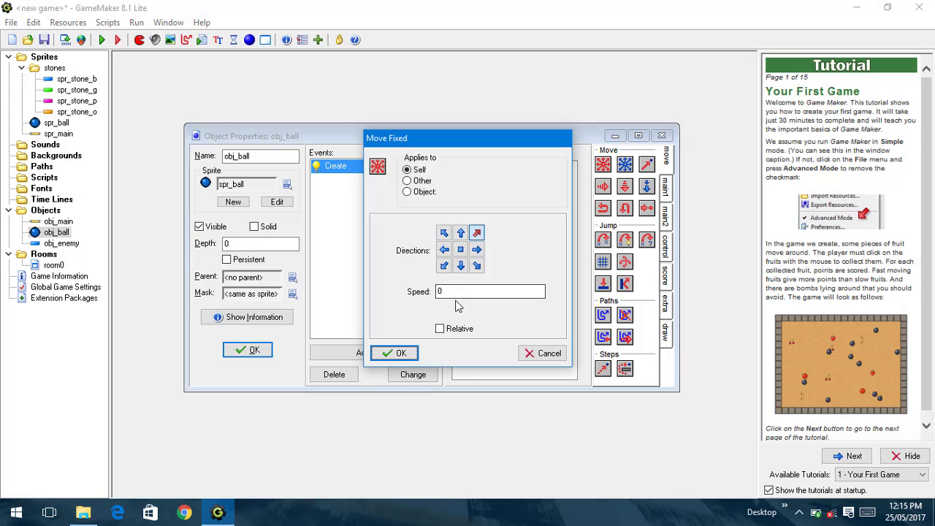
click(477, 233)
click(461, 232)
double_click(442, 291)
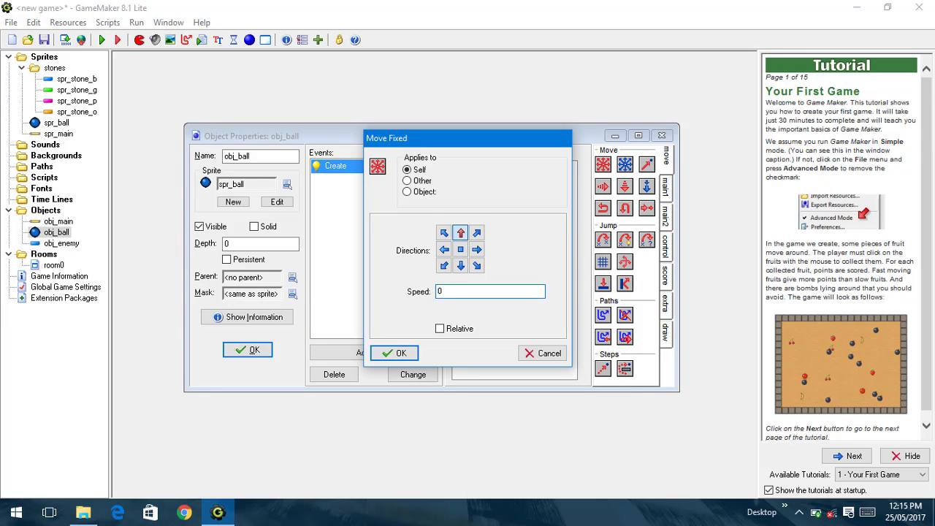
click(397, 353)
Step: Add a collision event with obj_main to obj_ball
right_click(352, 242)
click(394, 249)
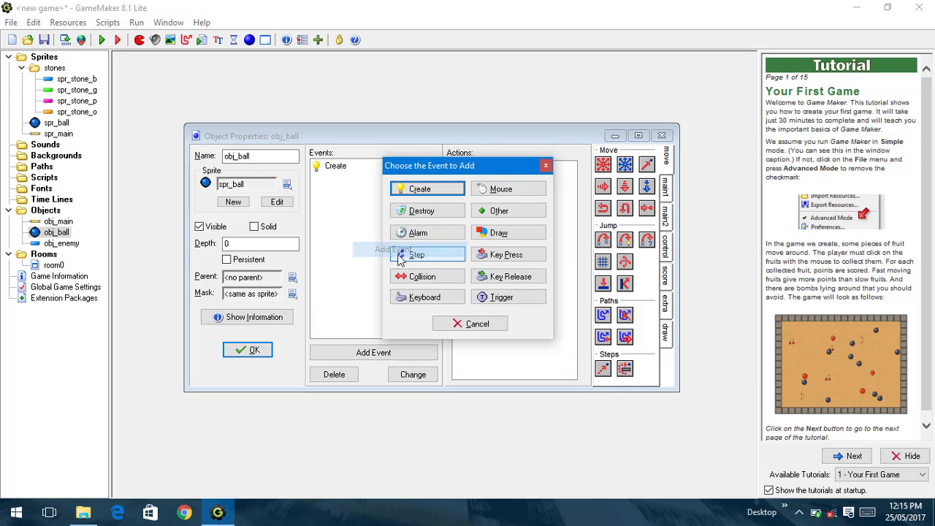
click(453, 282)
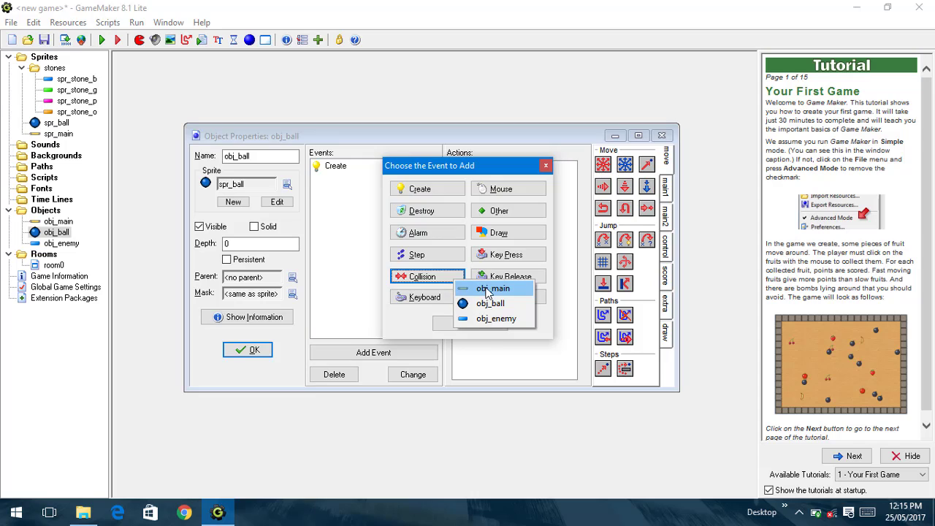
click(487, 291)
Step: Add an Execute Code action to the obj_main collision event containing move_bounce_solid(true); and save the code
click(667, 192)
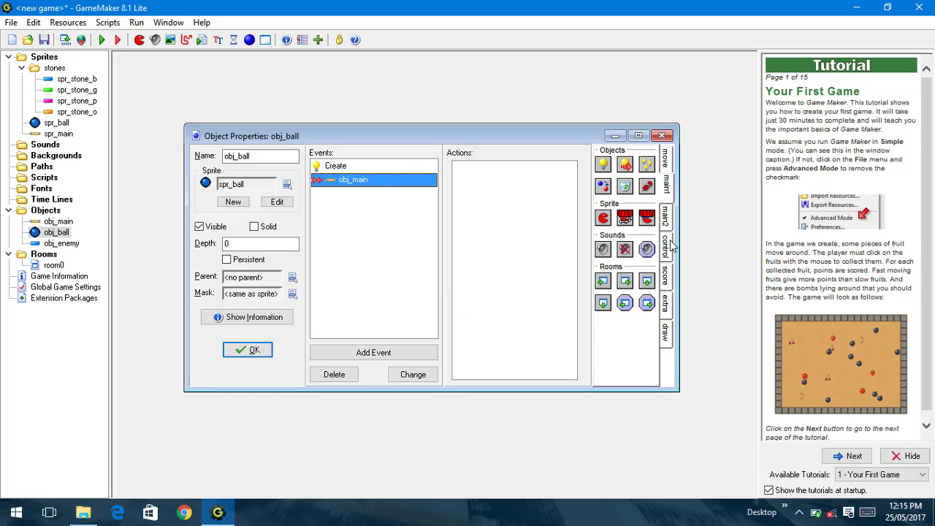
click(669, 246)
drag(604, 296, 543, 300)
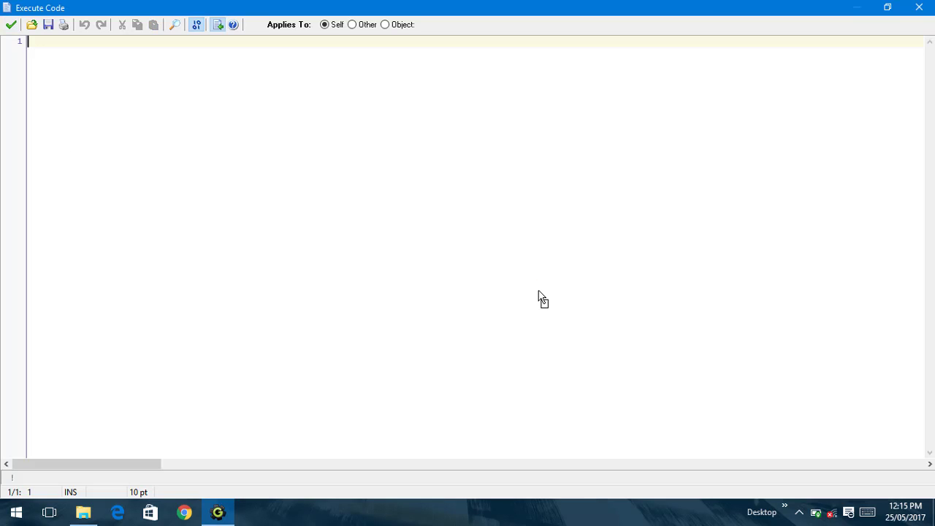
text(bounce_)
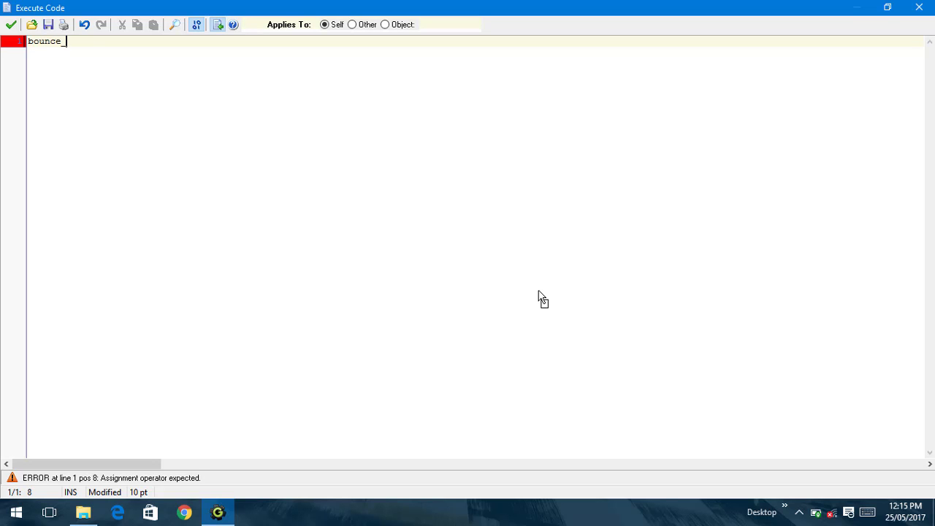
text(solei)
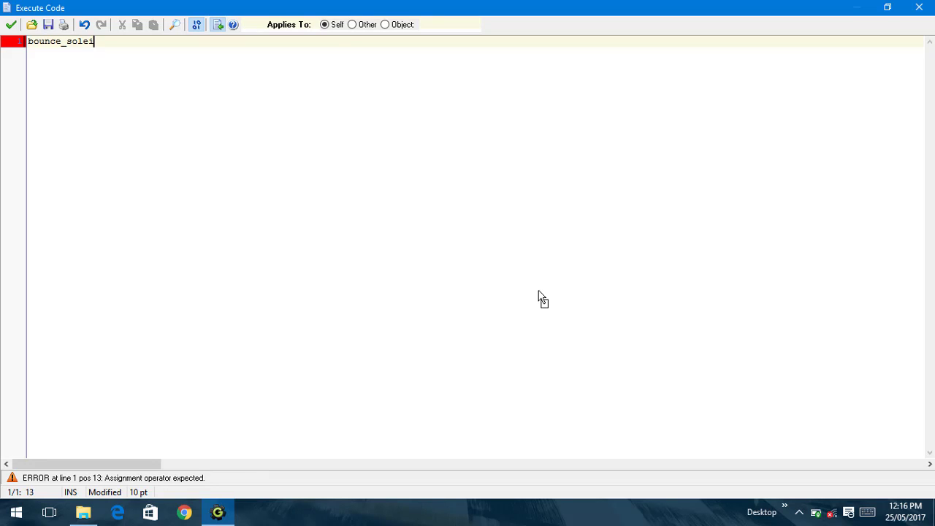
text(d(true);)
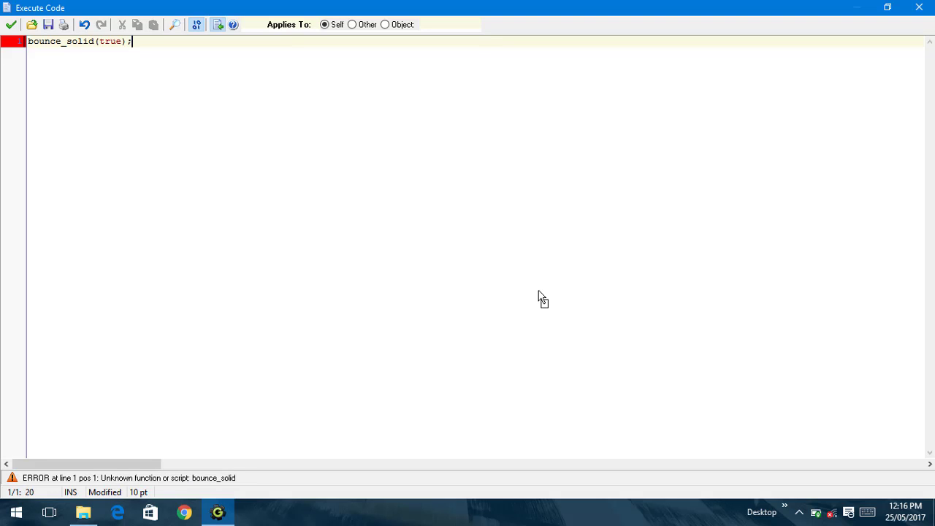
key(Home)
text(move_)
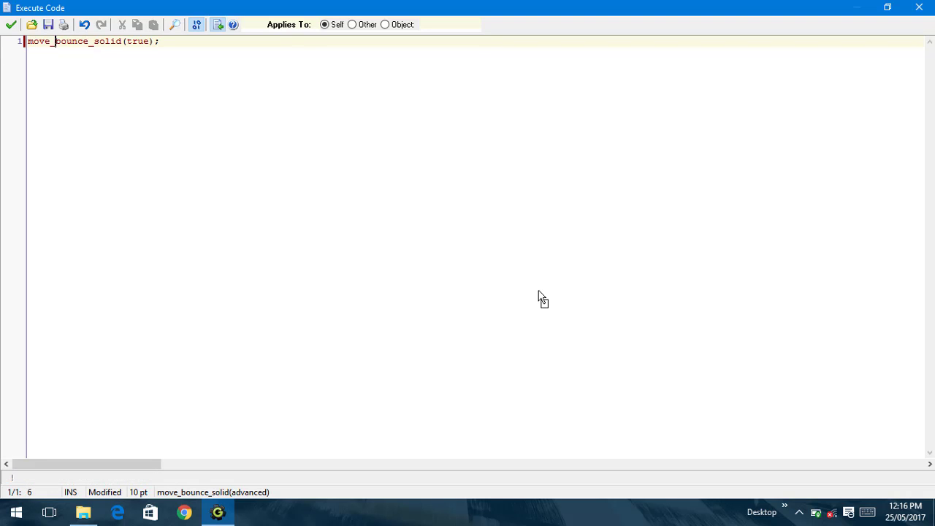
key(End)
click(110, 41)
click(11, 24)
Step: Duplicate obj_ball's obj_main collision event as a collision event with obj_enemy, and confirm the object's properties
click(387, 168)
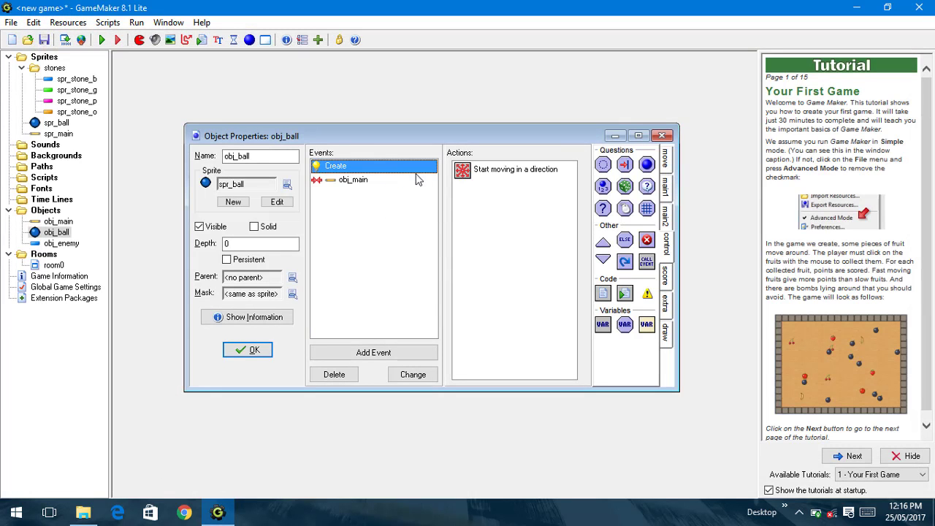
click(416, 179)
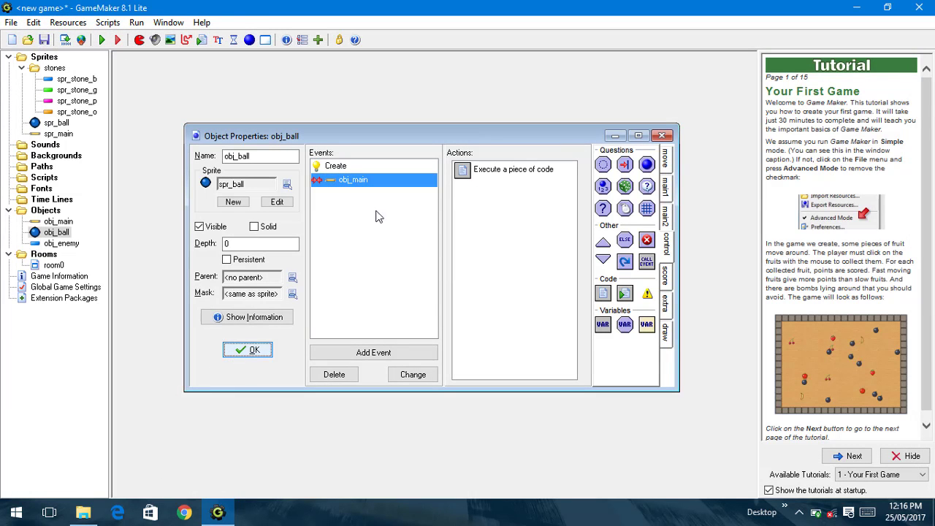
right_click(381, 183)
click(430, 221)
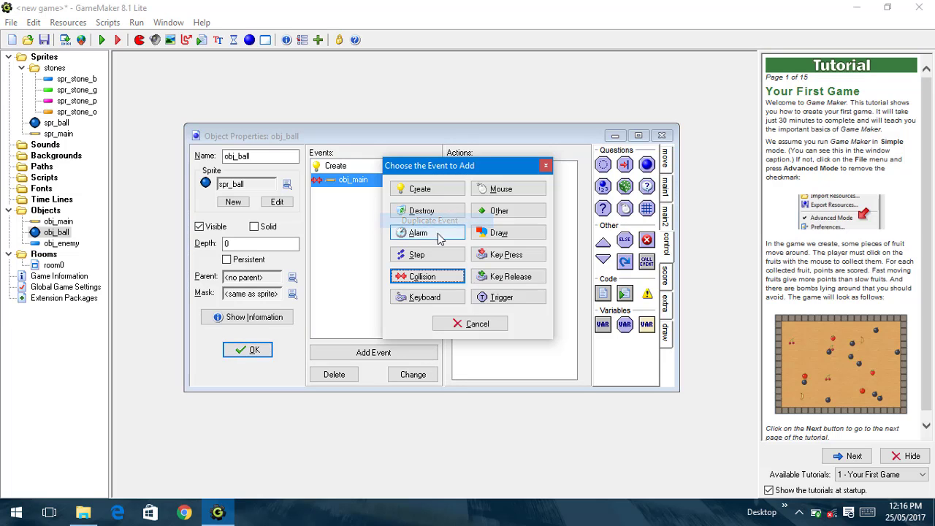
click(449, 278)
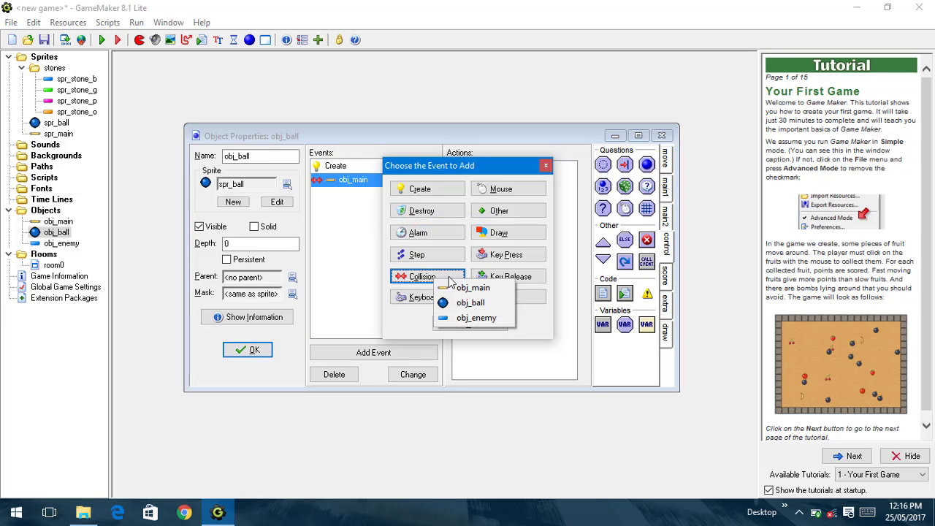
click(468, 318)
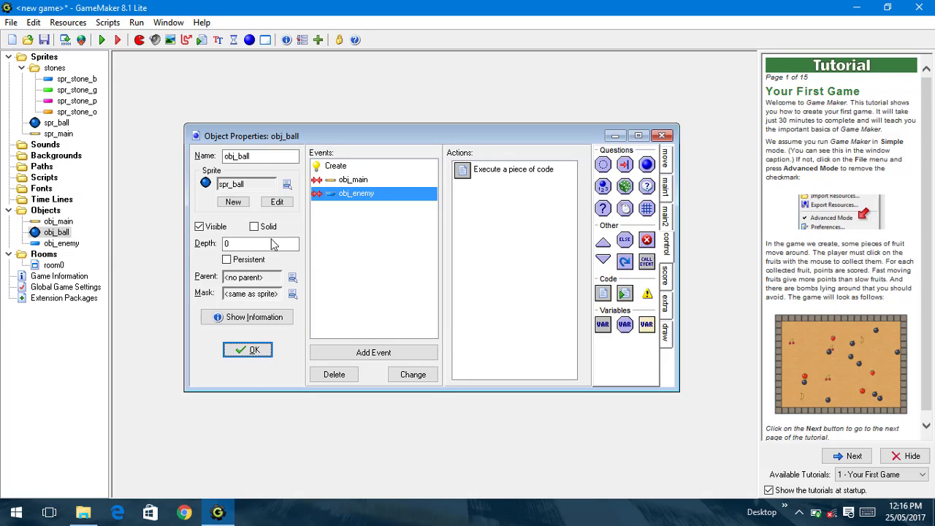
click(247, 350)
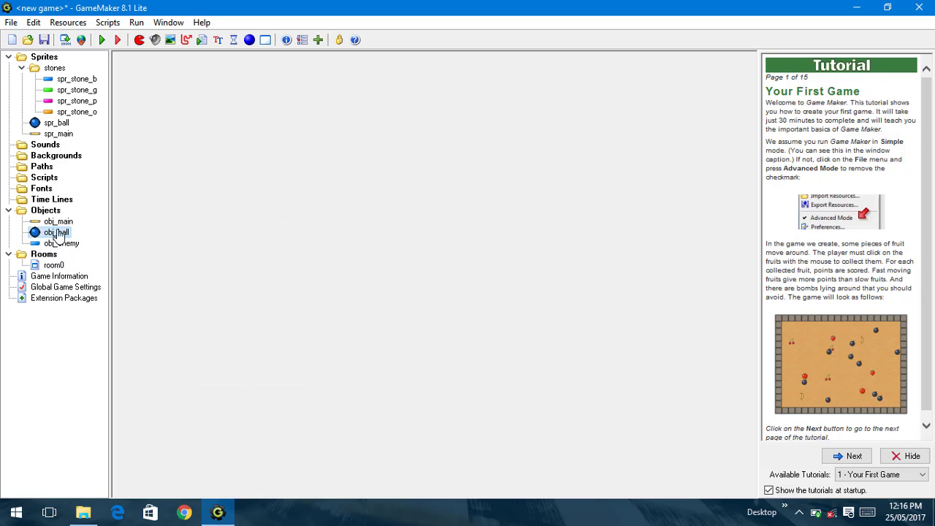
Step: Test-run the game to check the ball's movement and collisions, and close the game window
click(65, 233)
click(102, 40)
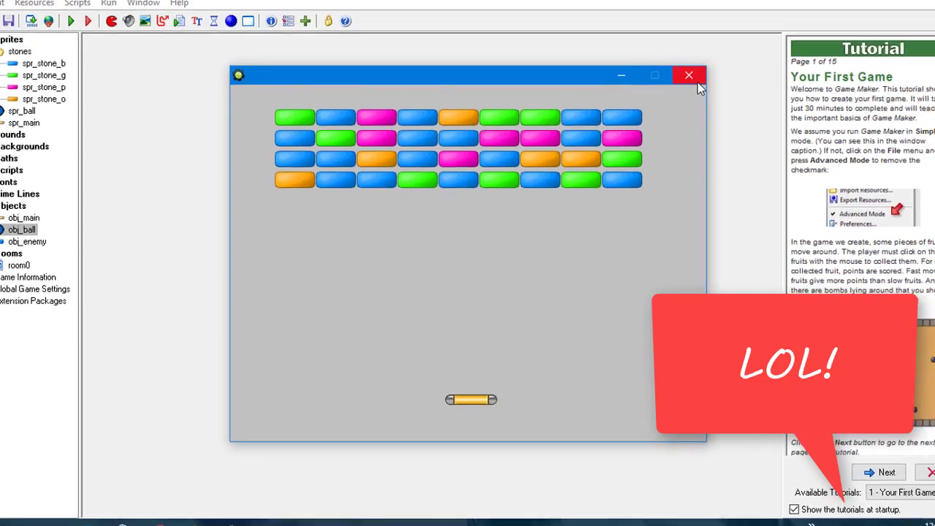
click(749, 24)
Step: Make both obj_enemy and obj_main solid and confirm each object's properties
double_click(61, 243)
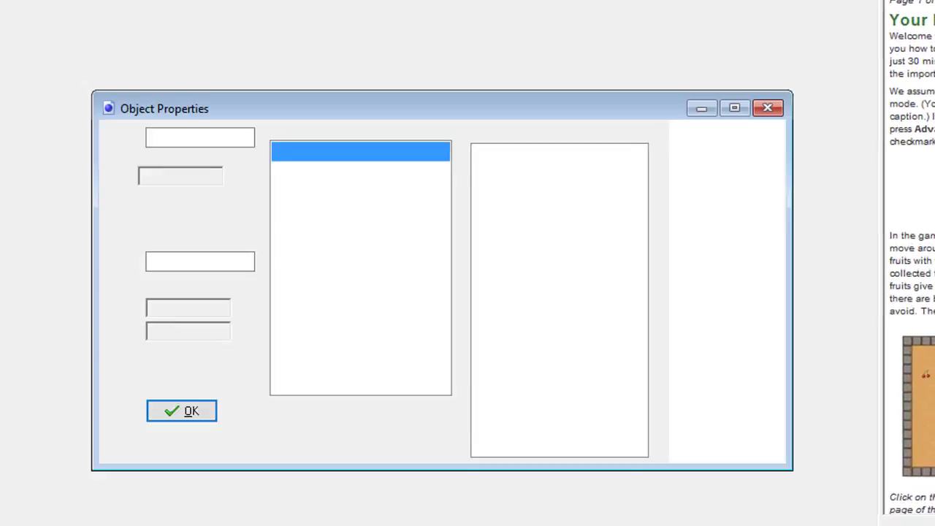
click(168, 239)
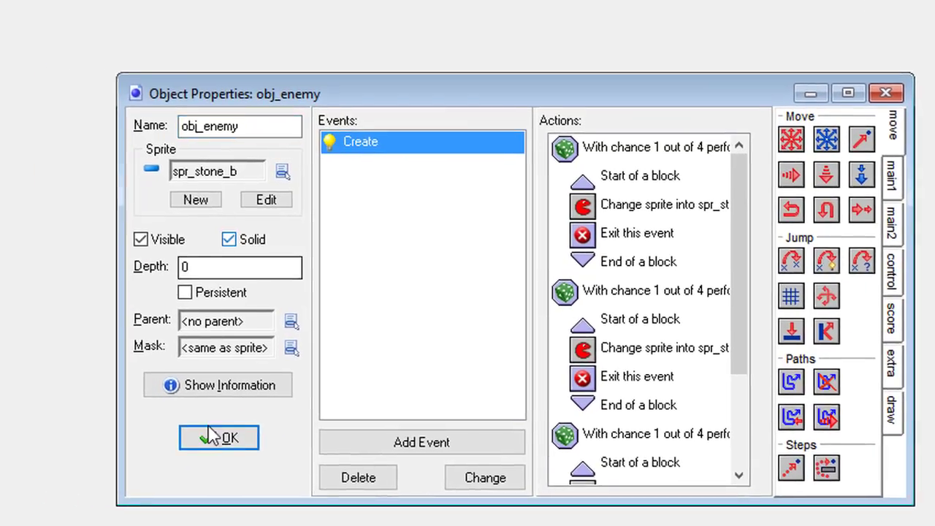
click(211, 437)
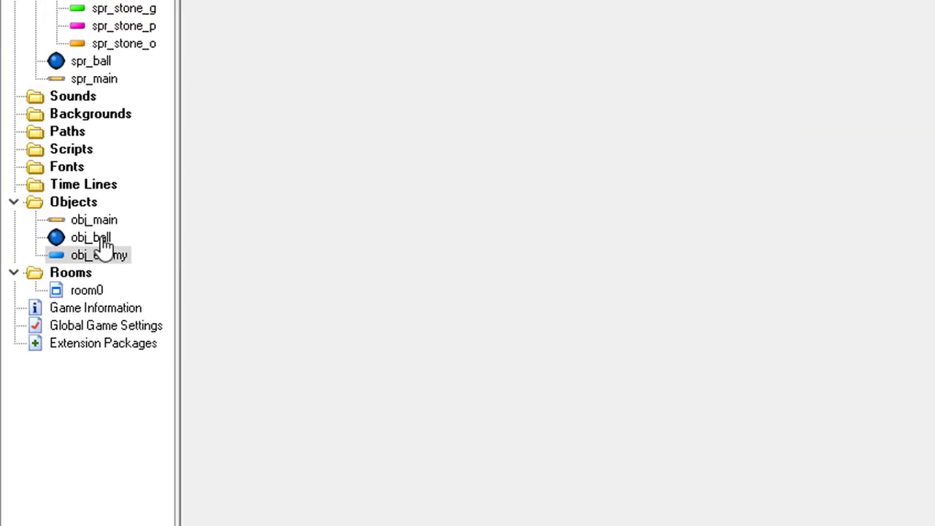
double_click(92, 219)
click(151, 194)
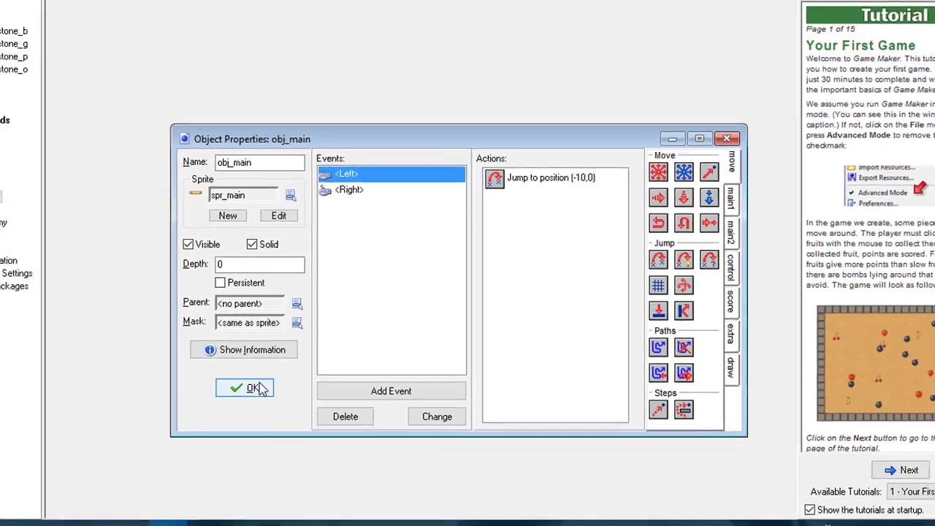
click(140, 395)
Step: Test-run the game, moving the bat left and right to check how the ball bounces, and close the game window
click(102, 40)
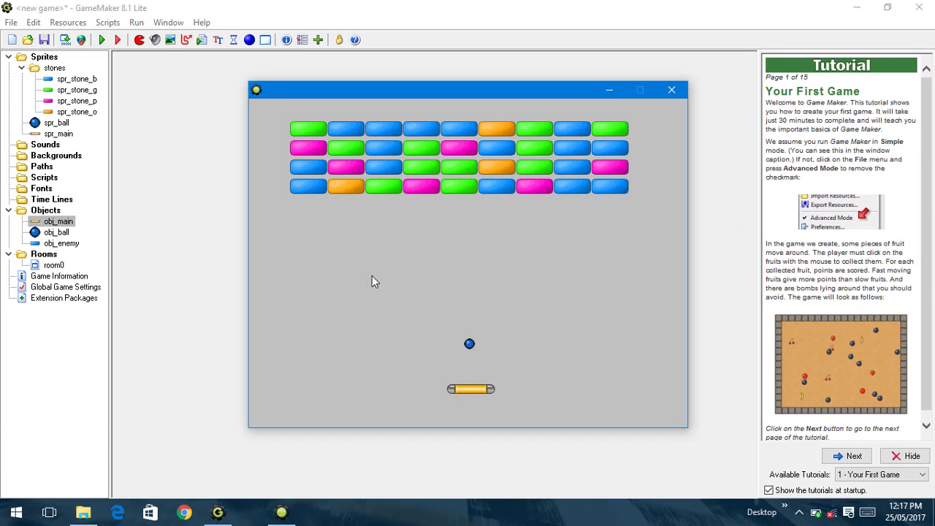
key(Right)
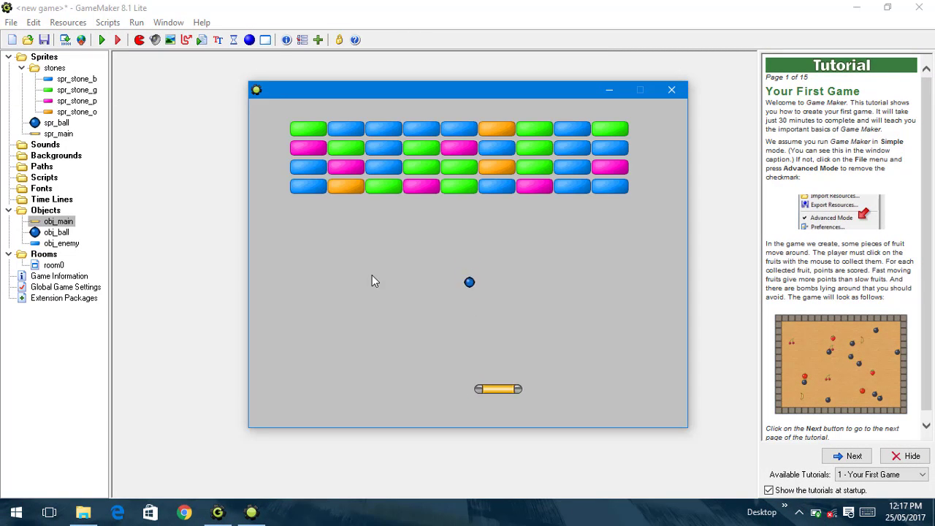
key(Left)
key(Right)
key(Left)
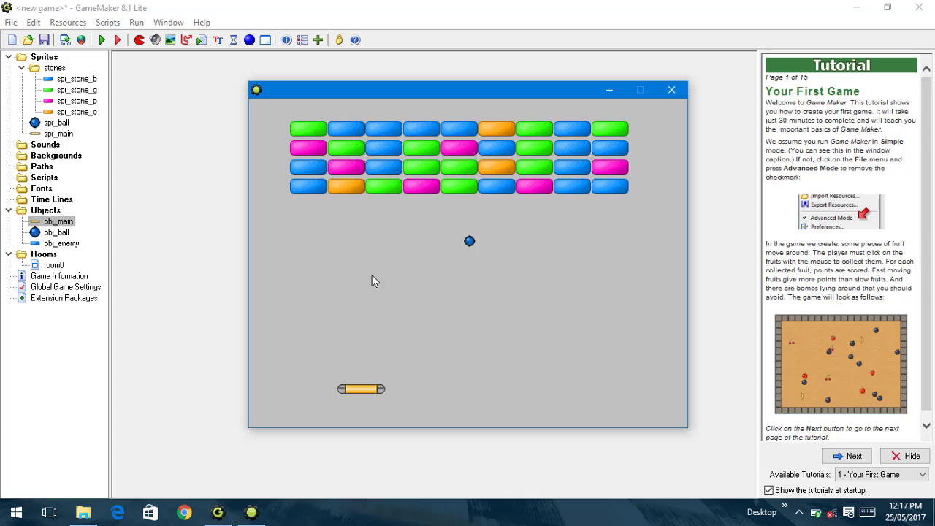
key(Right)
key(Left)
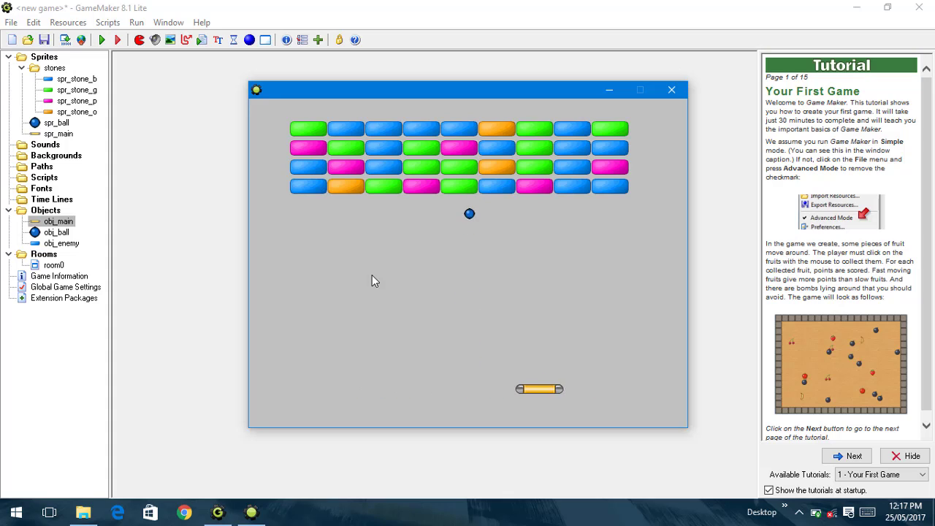
key(Right)
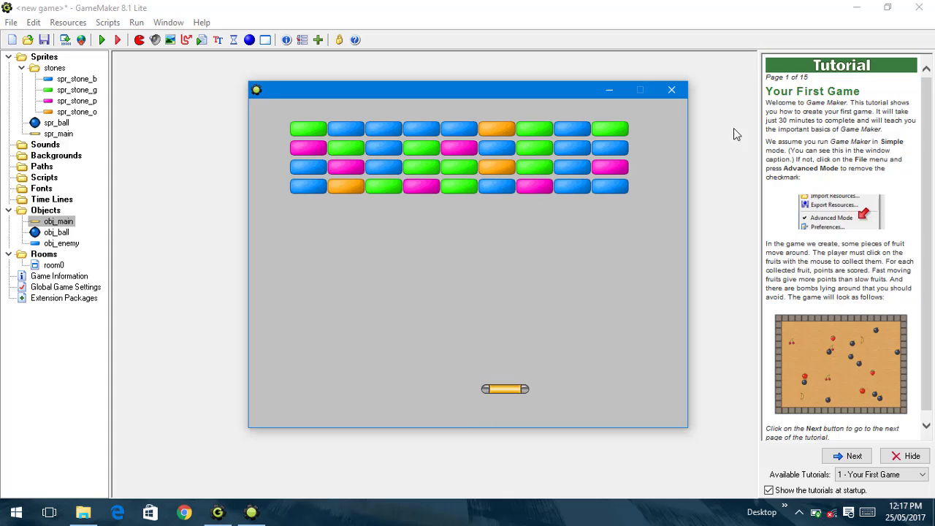
click(671, 89)
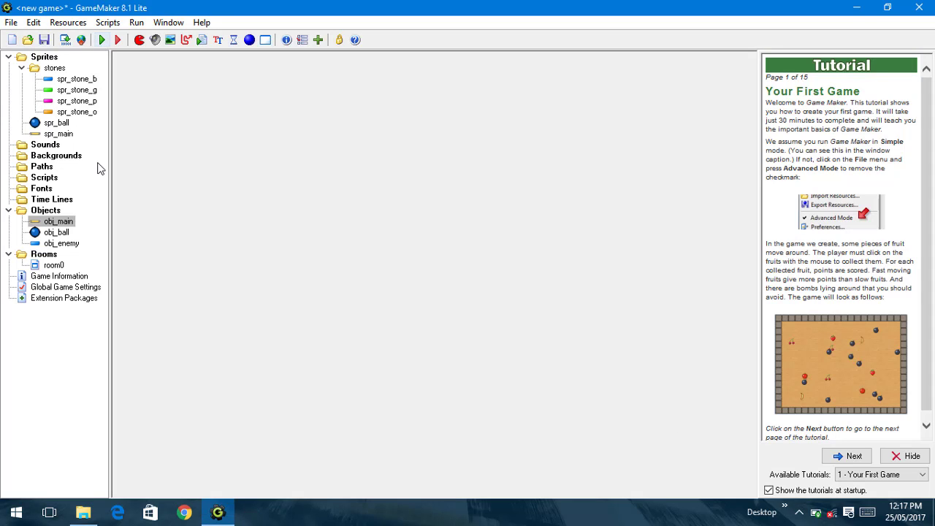
double_click(64, 233)
key(Escape)
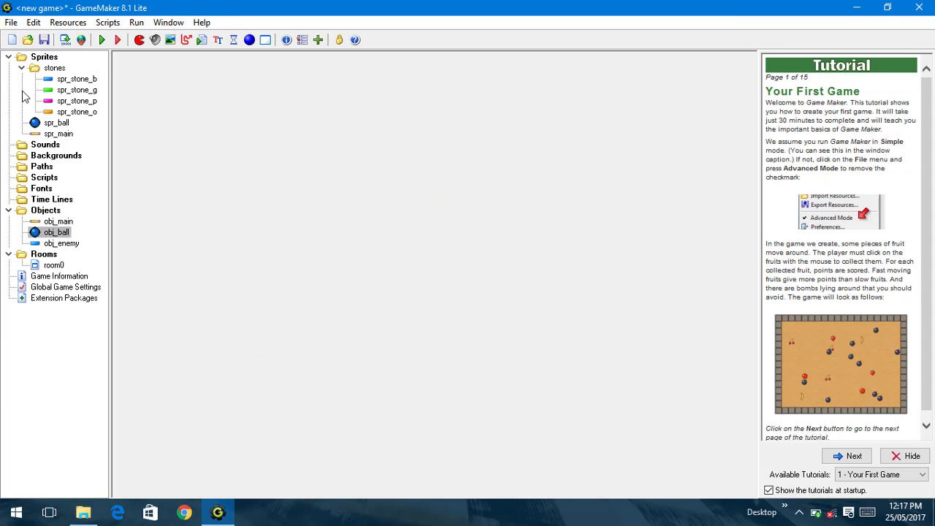
Step: Create a sprite named spr_wall, load the wall image from the Tutorial1 folder into it, and confirm the sprite
right_click(45, 57)
click(82, 63)
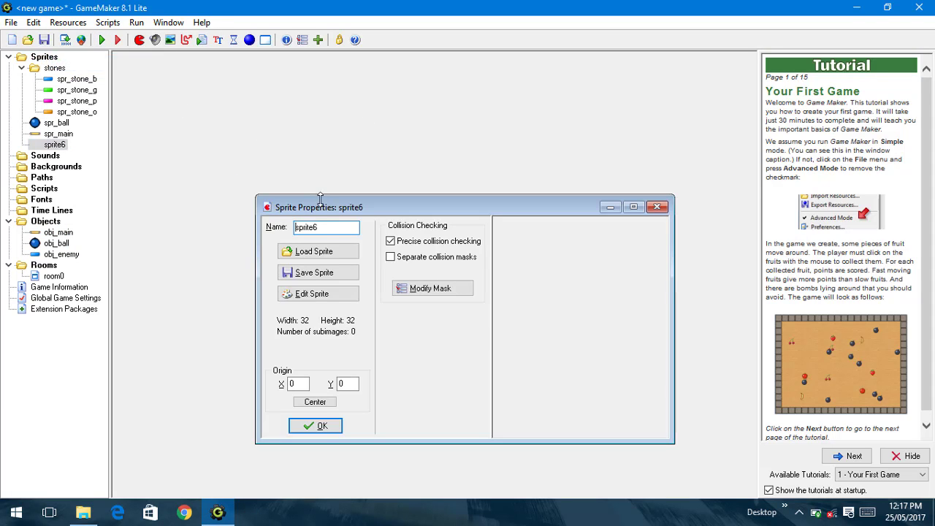
text(spr_wall)
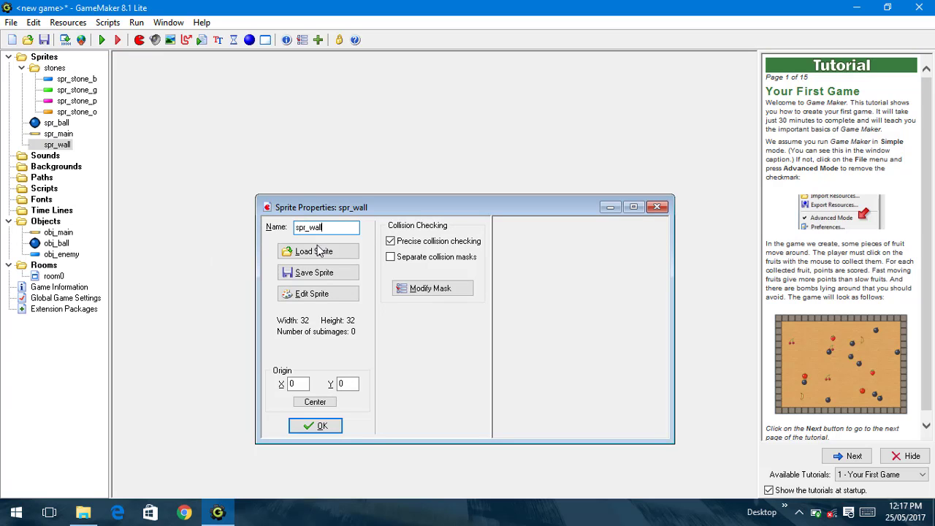
click(320, 250)
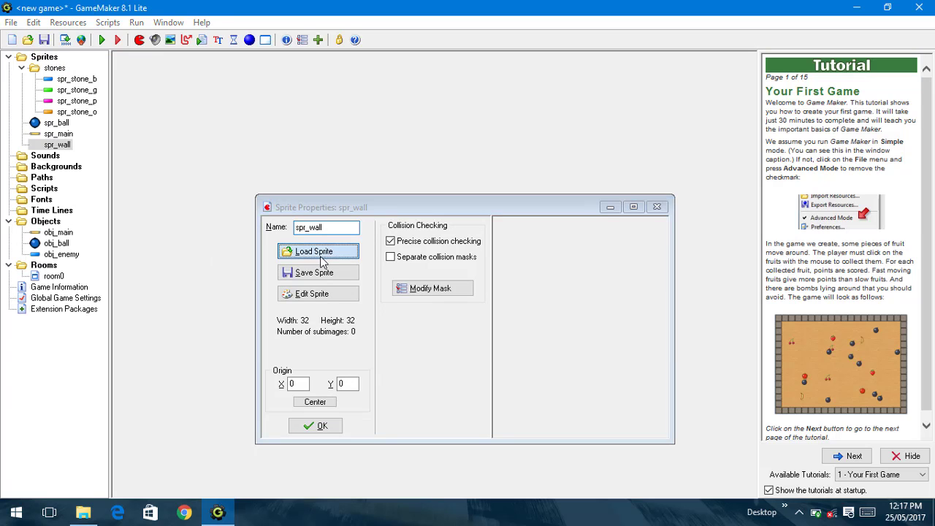
click(417, 247)
key(BackSpace)
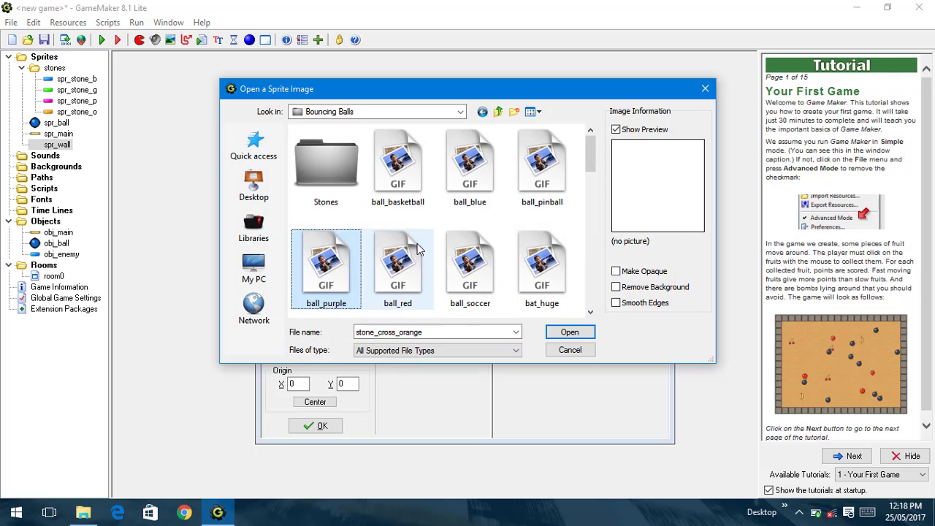
key(BackSpace)
double_click(417, 248)
double_click(417, 248)
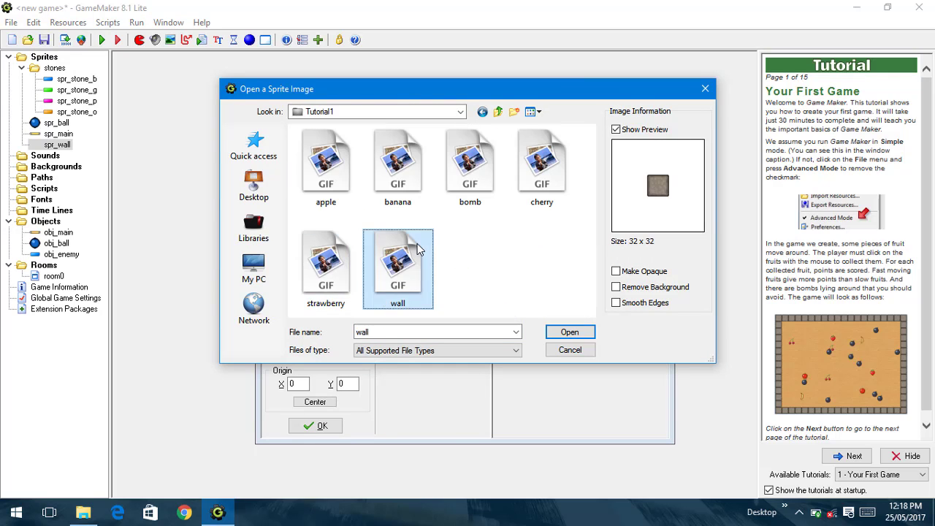
click(319, 426)
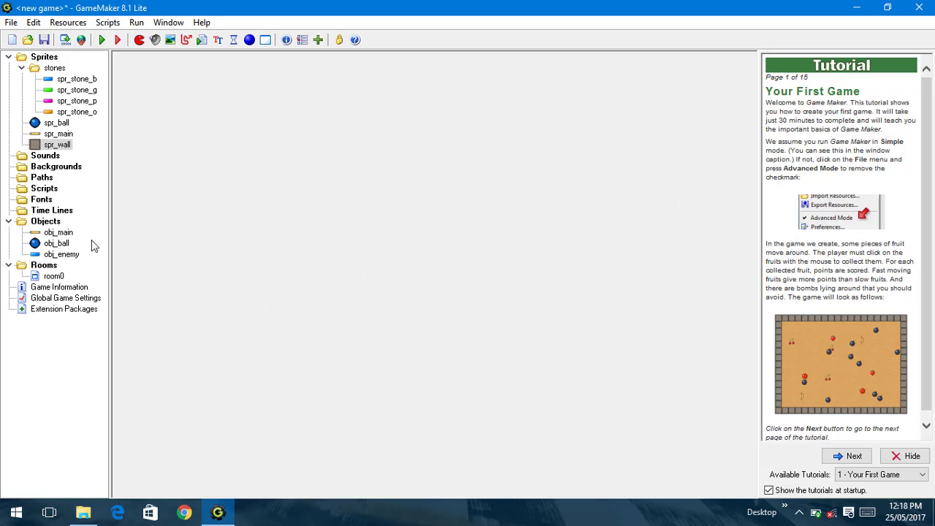
Step: Create a solid object named obj_wall that uses the spr_wall sprite, and confirm its properties
right_click(59, 225)
click(75, 233)
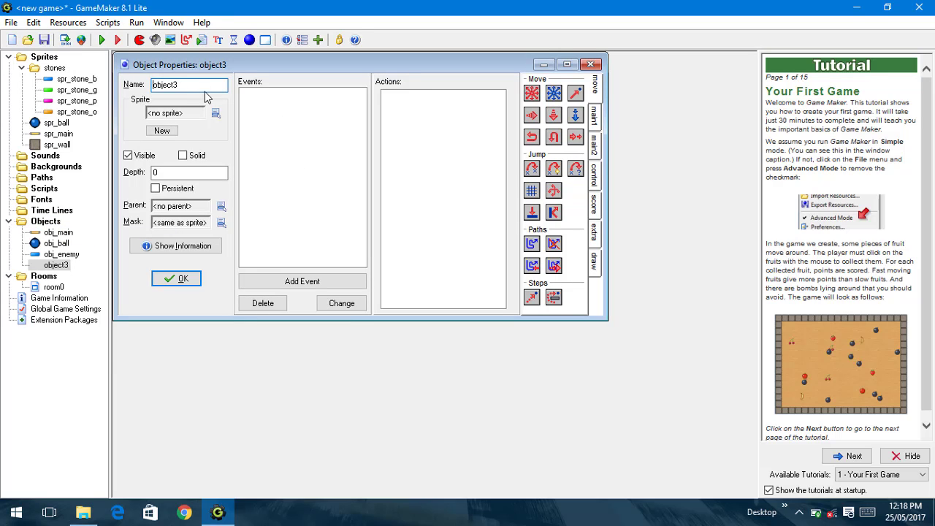
text(obj_wall)
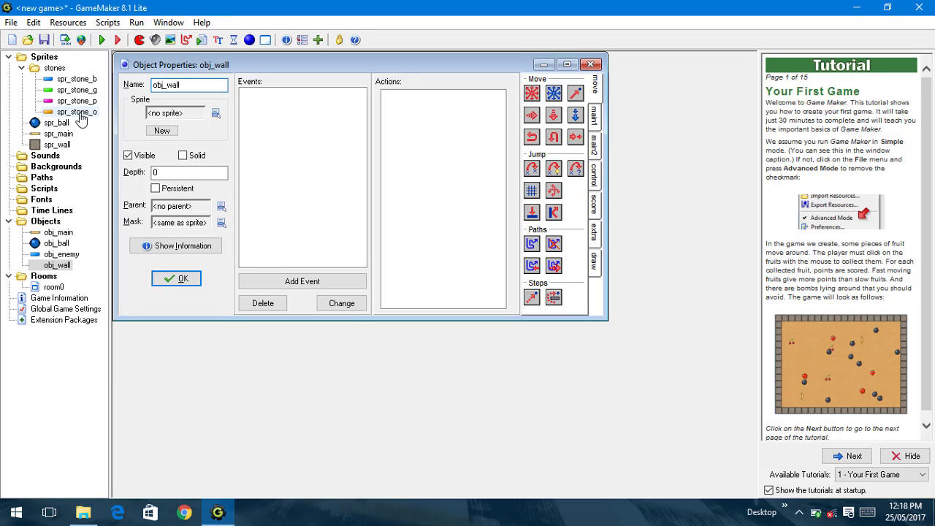
click(215, 113)
click(234, 184)
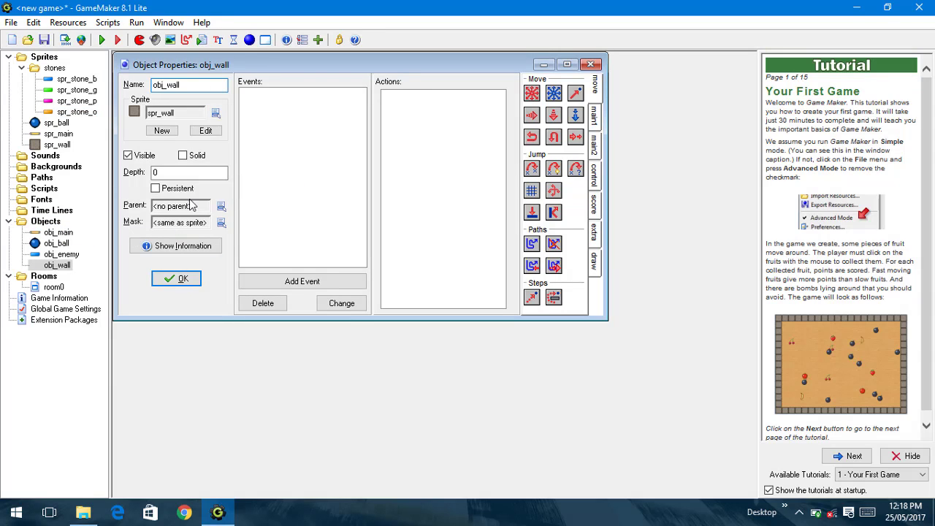
click(183, 155)
click(179, 279)
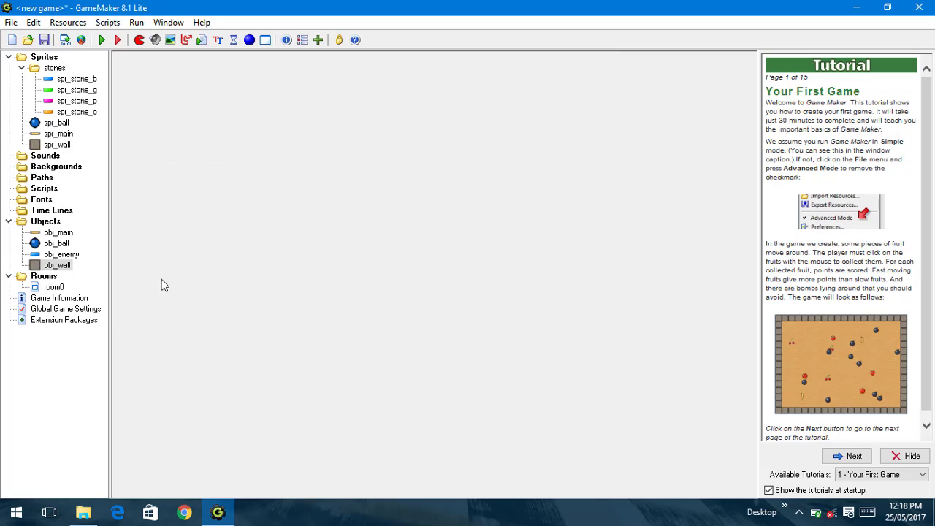
Step: Duplicate obj_ball's obj_enemy collision event as a collision event with obj_wall, and confirm the object's properties
click(54, 245)
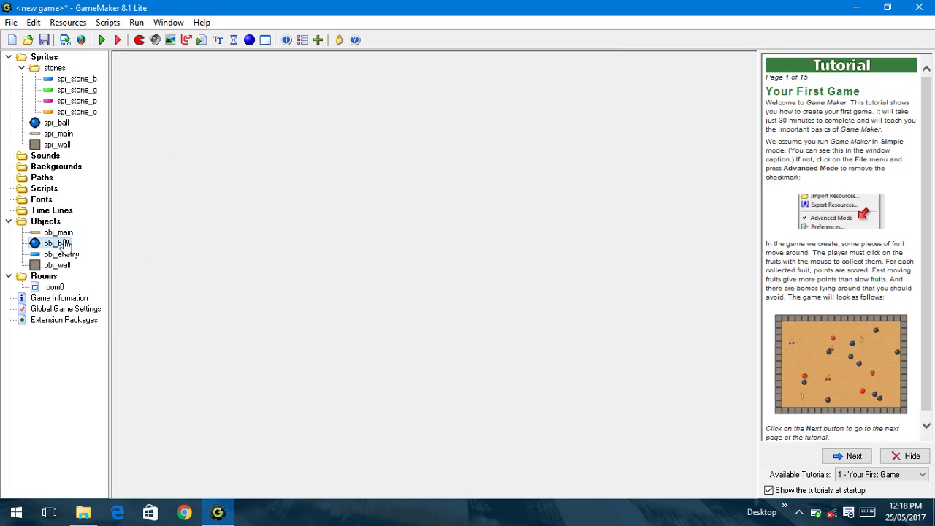
double_click(58, 244)
click(303, 140)
right_click(314, 139)
click(361, 179)
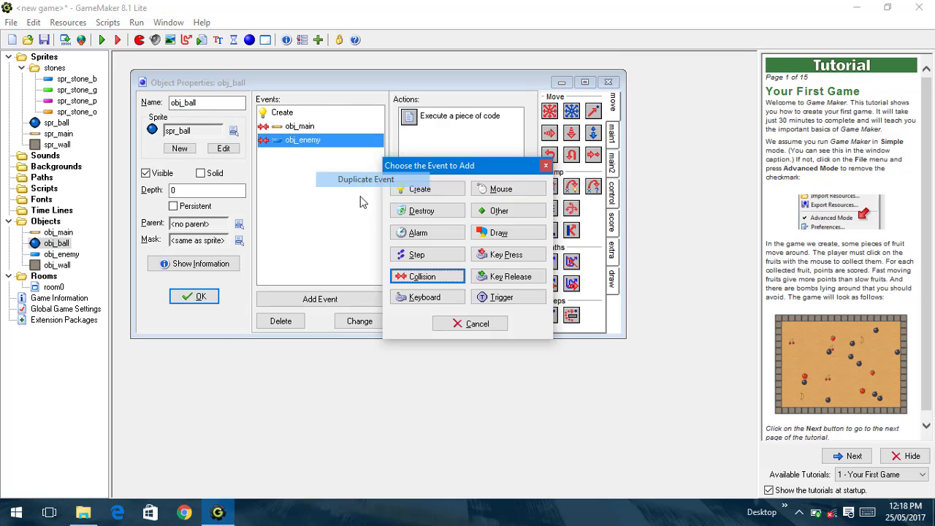
click(424, 276)
click(442, 327)
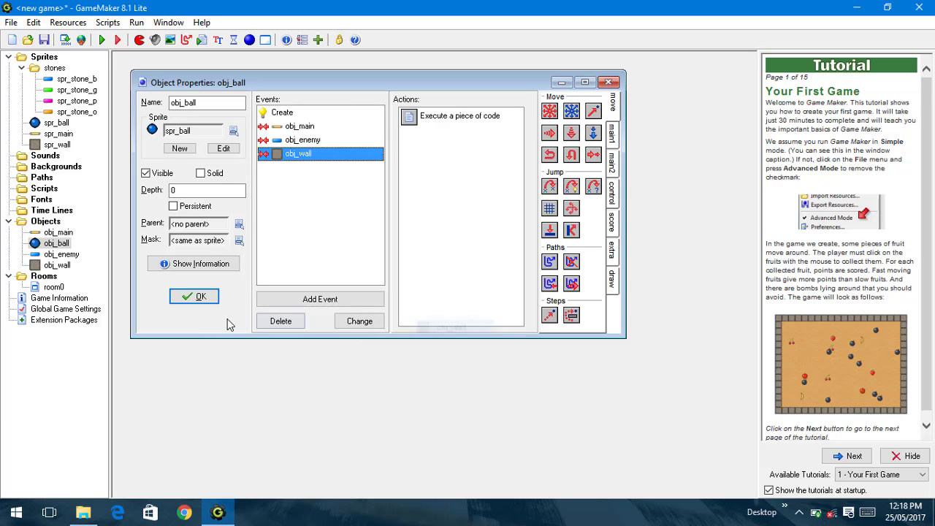
click(194, 296)
Step: Open room0 in a maximized room editor, set Snap X and Snap Y to 32, and hide the grid
double_click(53, 287)
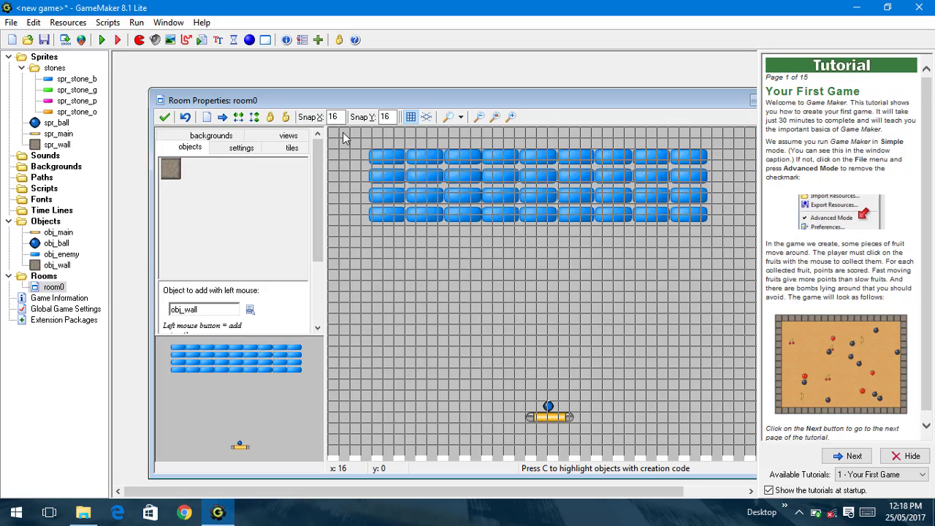
key(BackSpace)
key(BackSpace)
text(32)
key(Tab)
text(32)
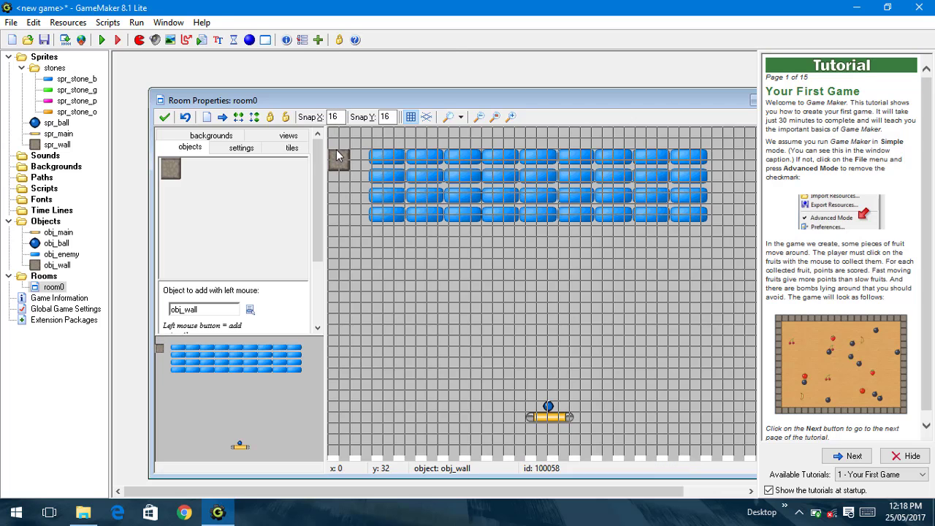
double_click(438, 100)
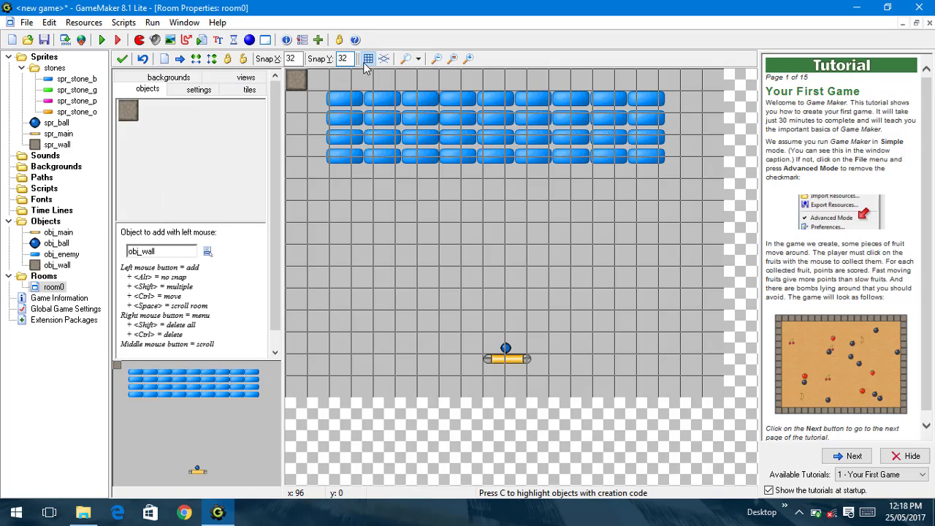
click(366, 61)
Step: Line all four edges of room0 with obj_wall blocks to form a closed border, and save the room
mouse_move(297, 101)
shift+mouse_down()
mouse_move(298, 389)
mouse_move(314, 399)
mouse_move(514, 391)
shift+mouse_up()
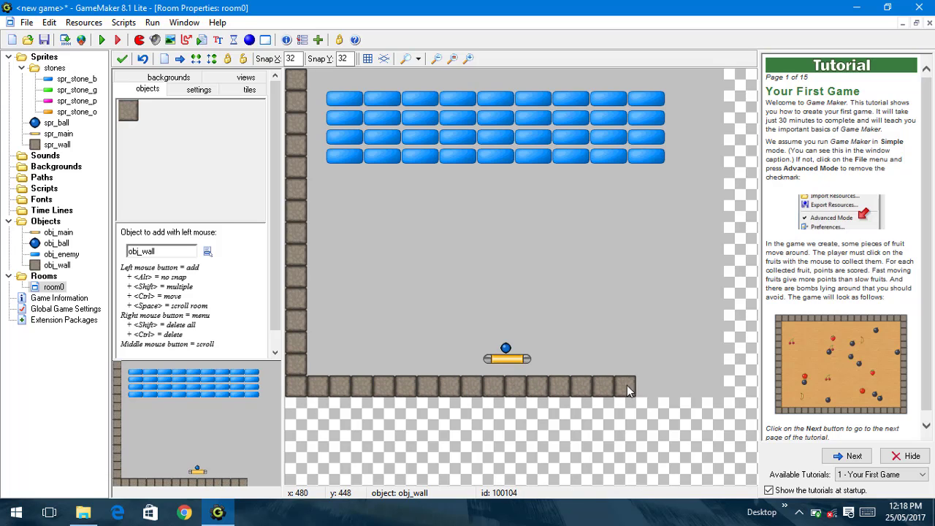
shift+drag(627, 385, 713, 389)
shift+drag(714, 78, 713, 365)
shift+drag(318, 79, 697, 76)
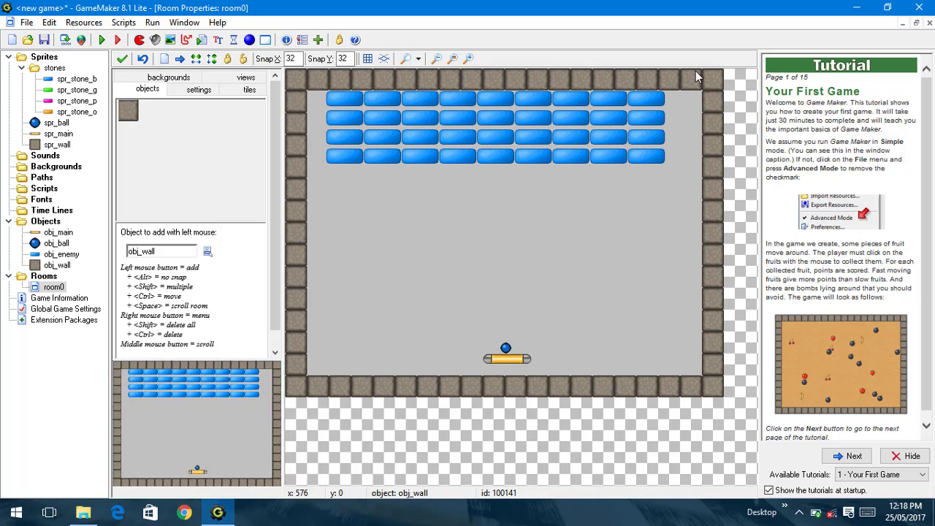
click(123, 60)
Step: Test-run the walled room, moving the bat left and right to check the ball's bounces, and close the game window
key(F5)
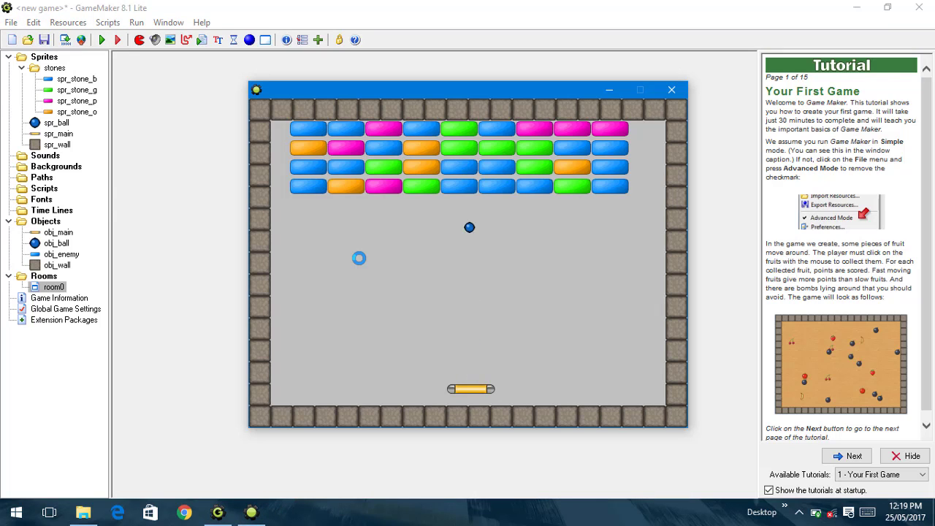
key(Left)
key(Right)
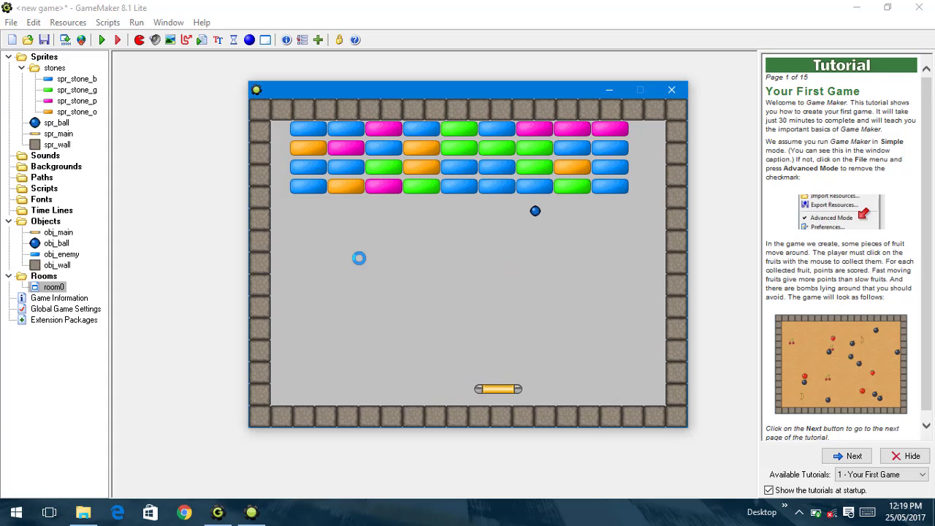
key(Left)
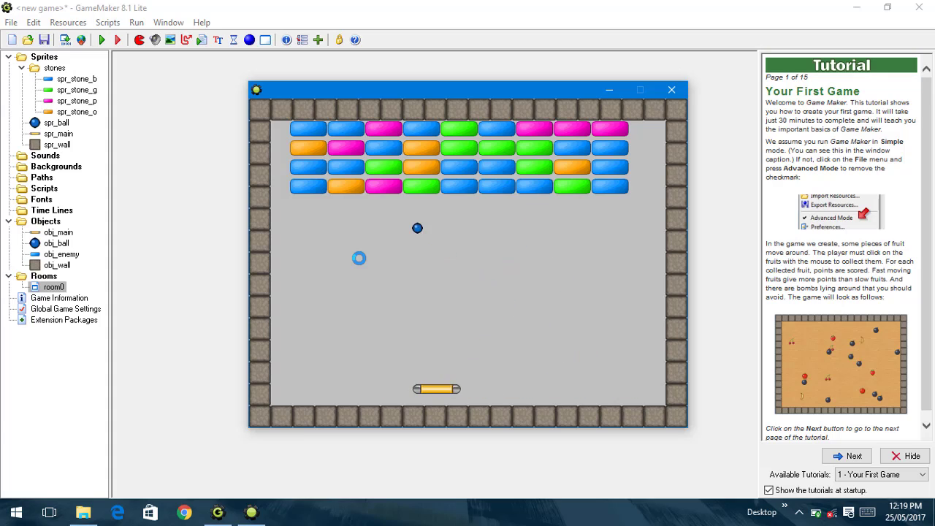
key(Right)
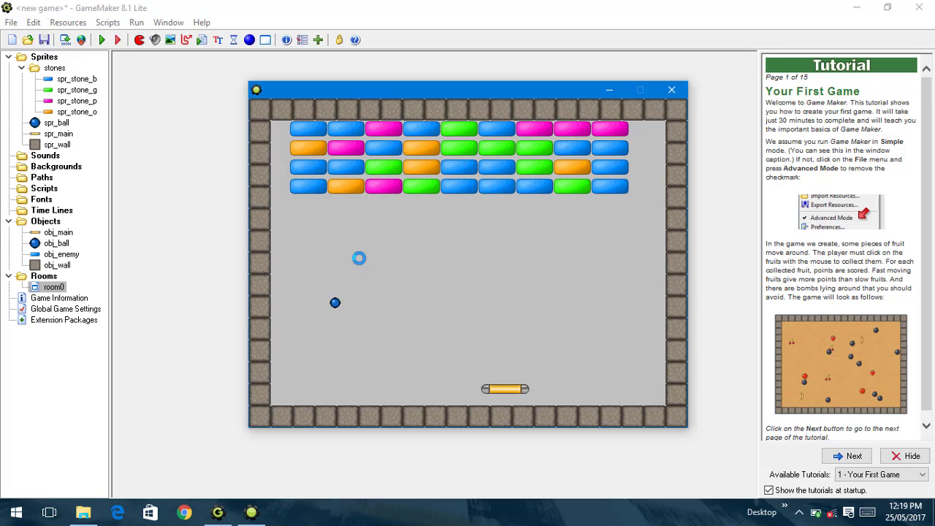
click(665, 94)
Step: Open room0 in a maximized room editor and delete obj_wall blocks from the bottom wall to make openings
double_click(46, 287)
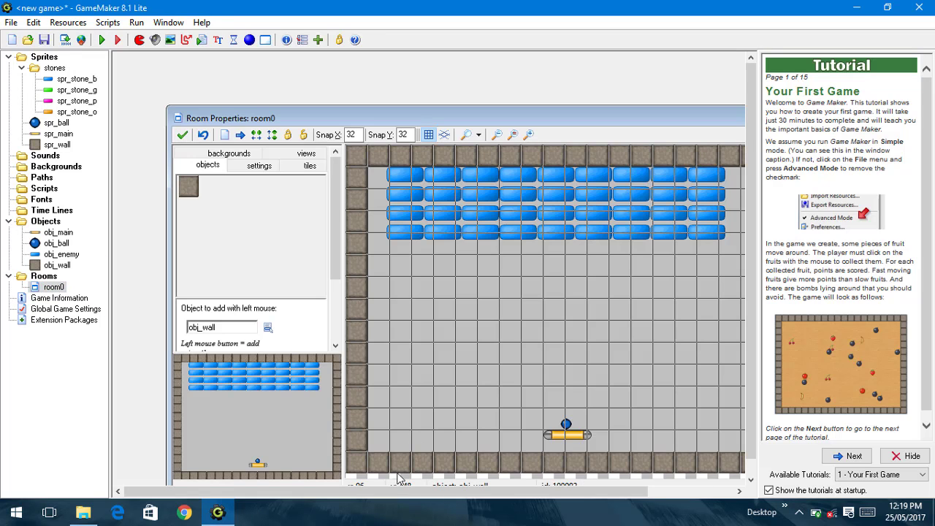
right_click(374, 458)
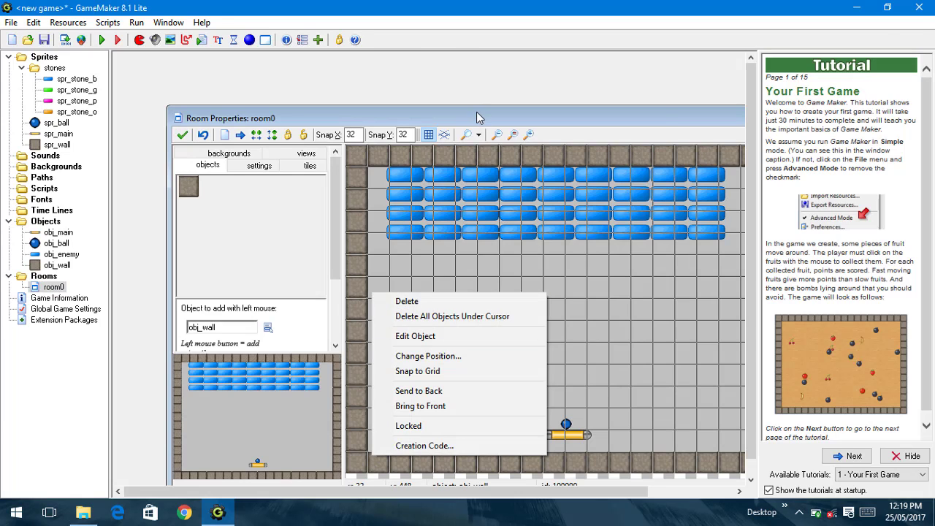
double_click(479, 118)
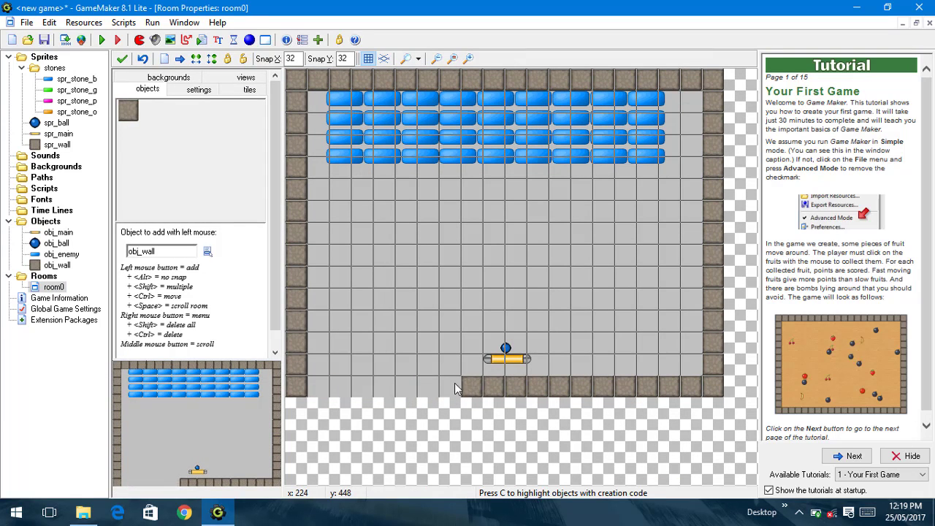
ctrl+right_drag(454, 384, 496, 386)
ctrl+right_drag(578, 387, 649, 387)
Step: Place six obj_wall blocks back along room0's bottom edge, leaving gaps between the block groups, and save the room
click(340, 386)
click(363, 386)
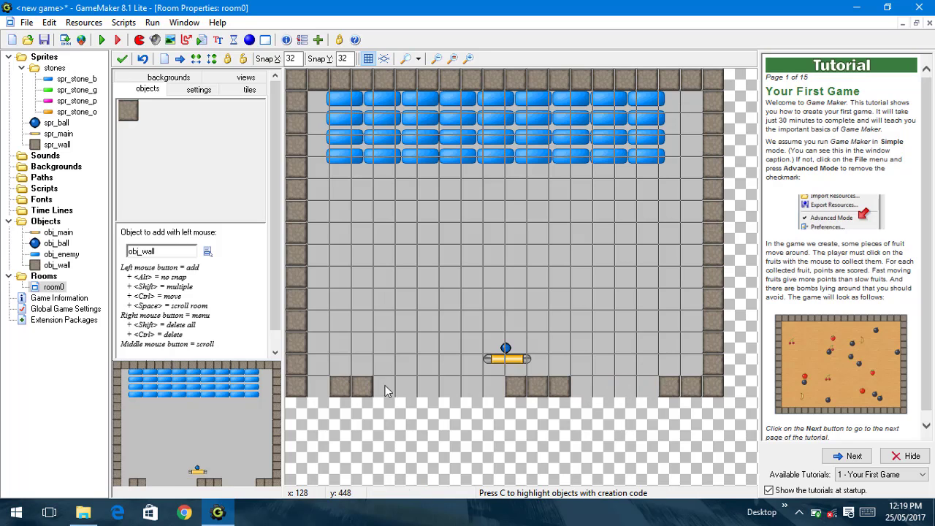
click(384, 387)
click(407, 387)
click(491, 387)
click(474, 387)
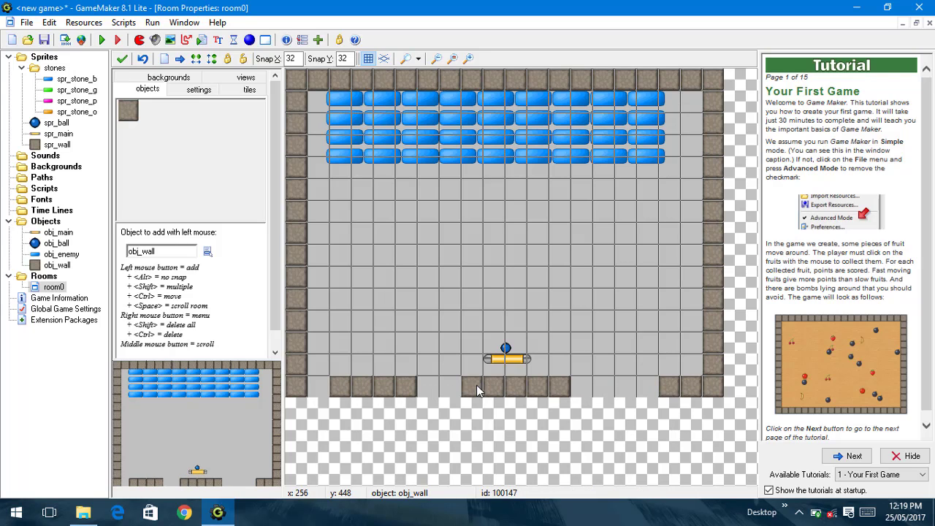
click(124, 60)
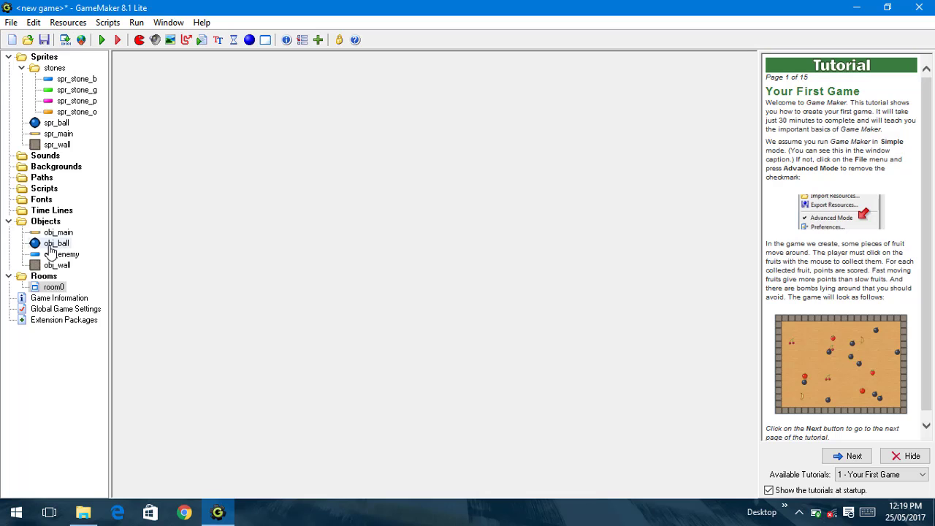
Step: Add a Destroy Instance action applied to Other in obj_ball's collision event with obj_enemy
drag(51, 243, 62, 235)
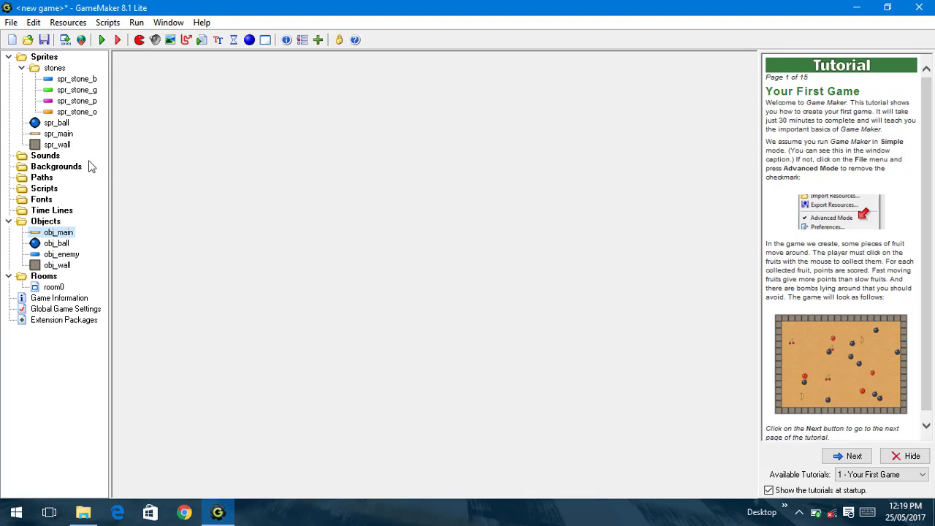
double_click(57, 243)
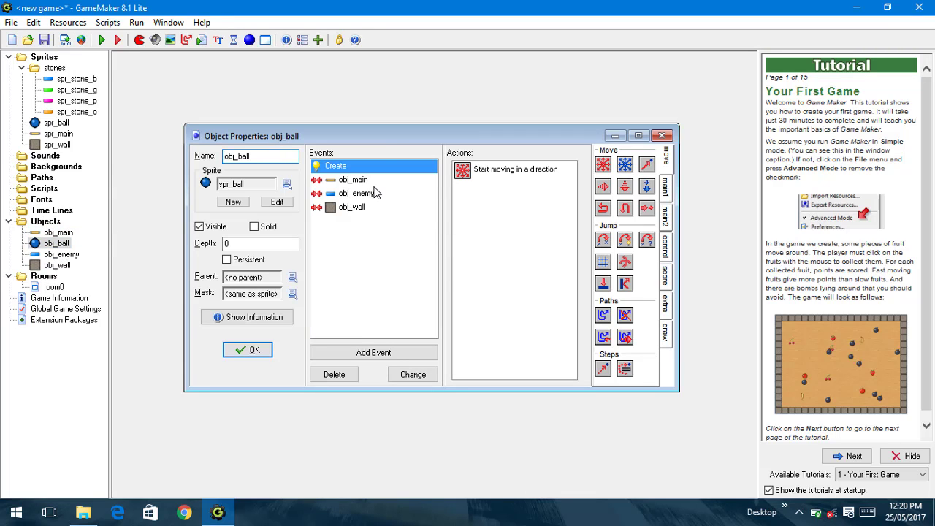
key(Down)
key(Down)
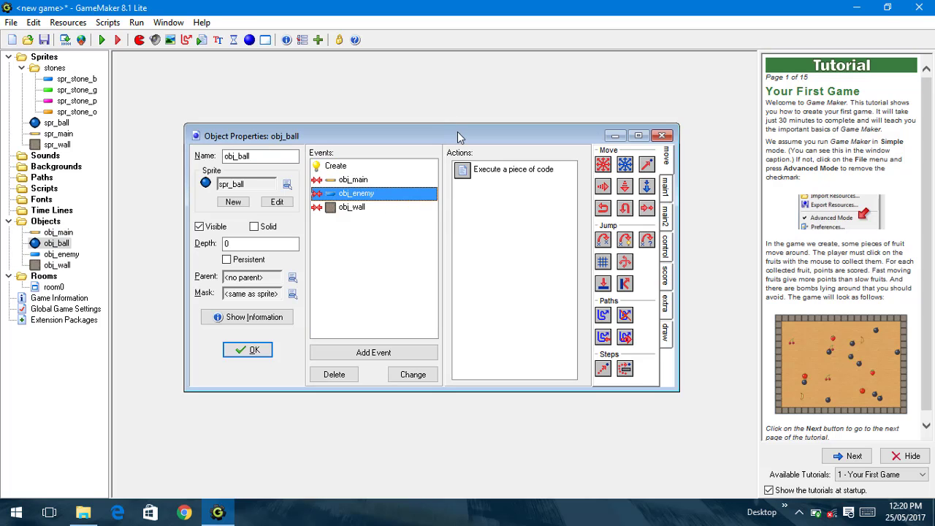
double_click(458, 137)
click(751, 99)
click(750, 120)
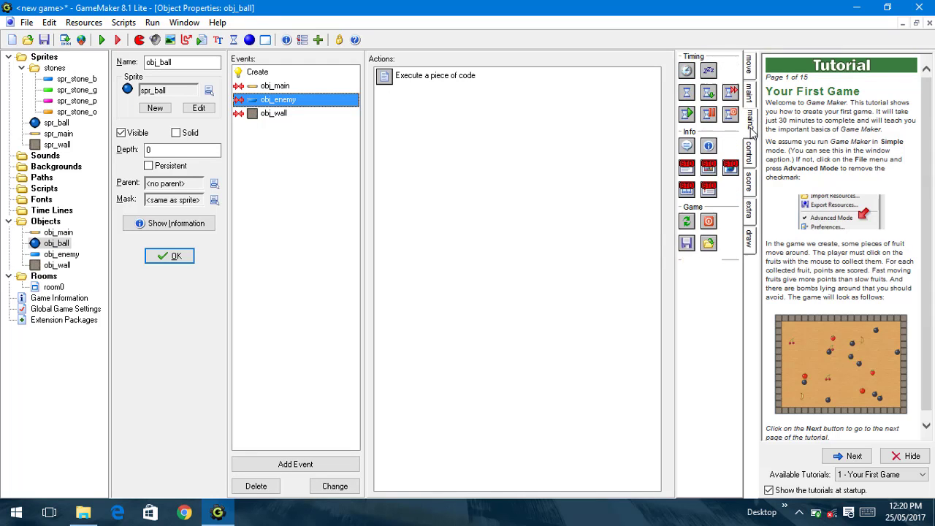
click(751, 151)
click(750, 123)
click(750, 94)
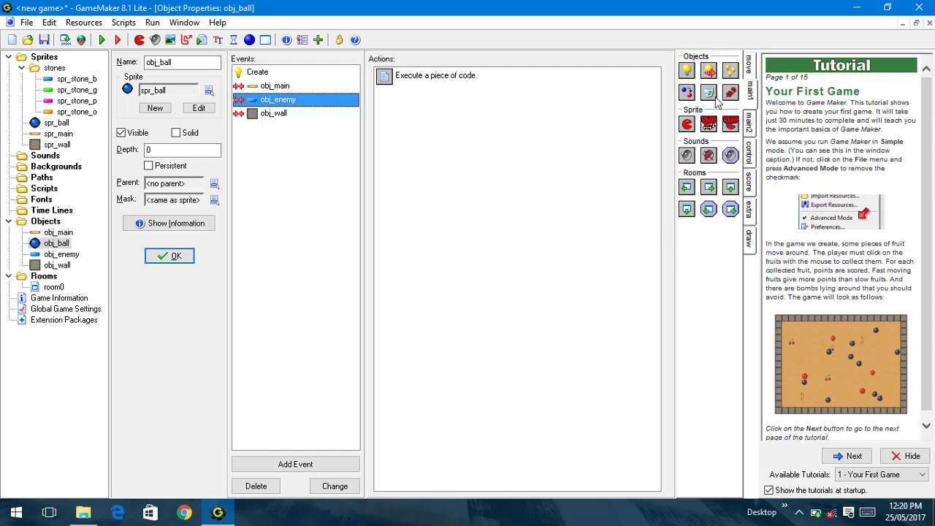
drag(709, 92, 544, 221)
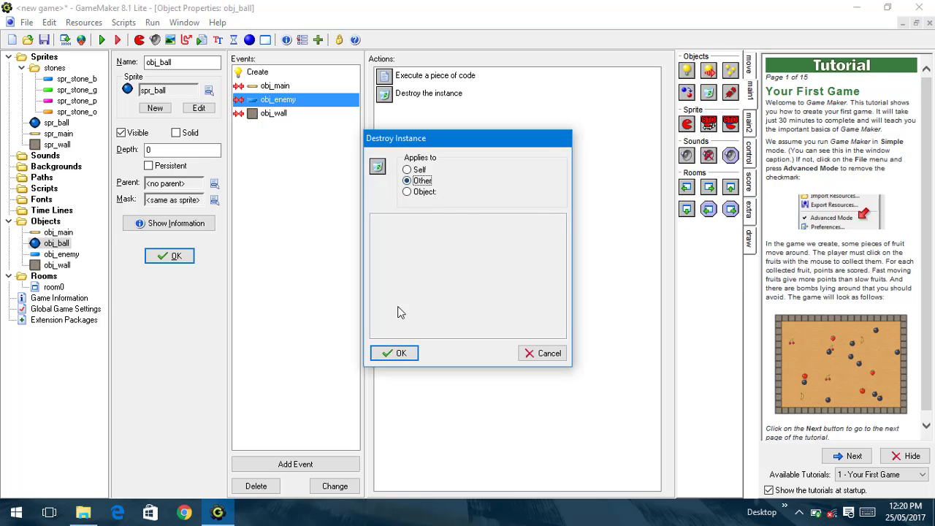
click(388, 352)
Step: Check the collision event's bounce code, add a Set Score action with new score 5 and Relative enabled, and confirm obj_ball
double_click(426, 79)
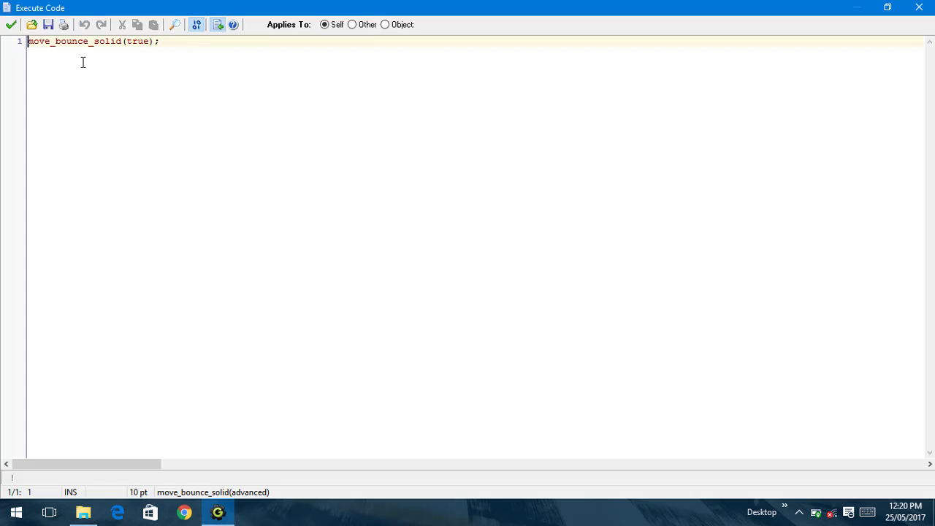
click(11, 24)
click(423, 92)
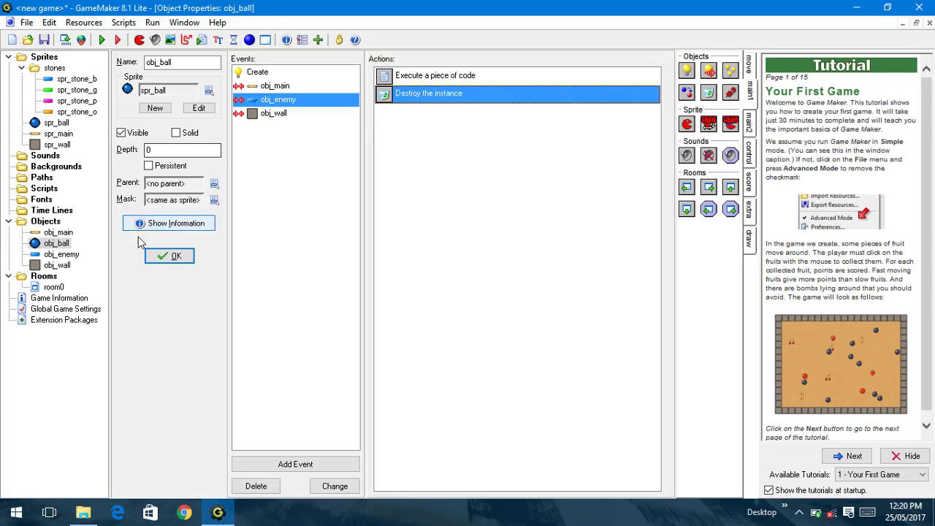
click(751, 184)
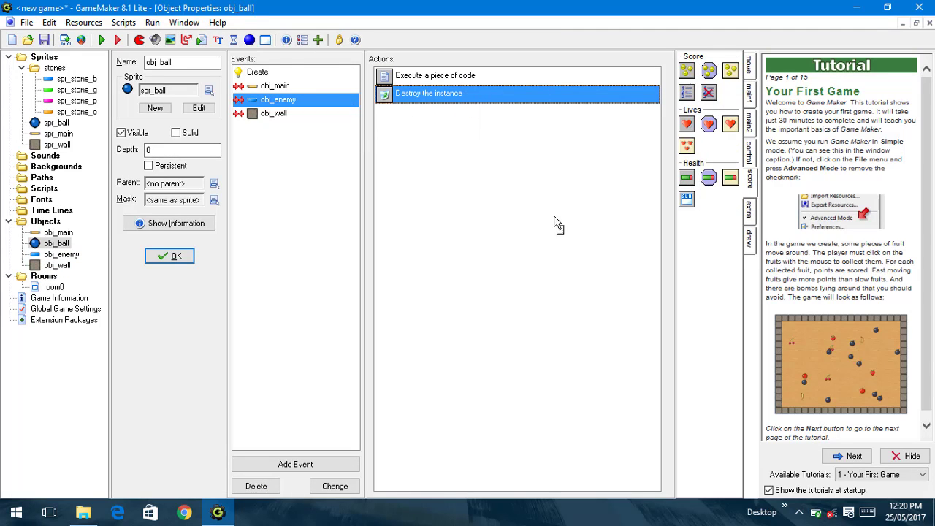
drag(557, 226, 578, 193)
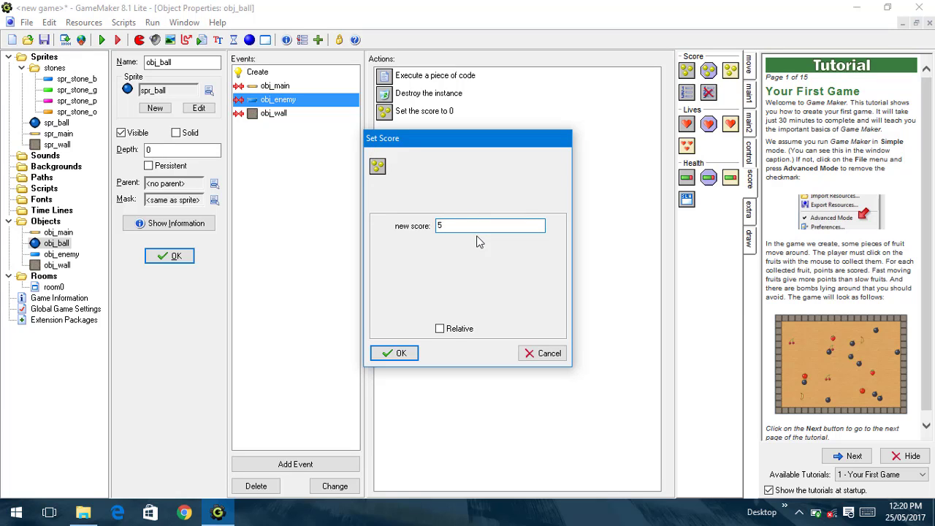
click(440, 328)
click(394, 353)
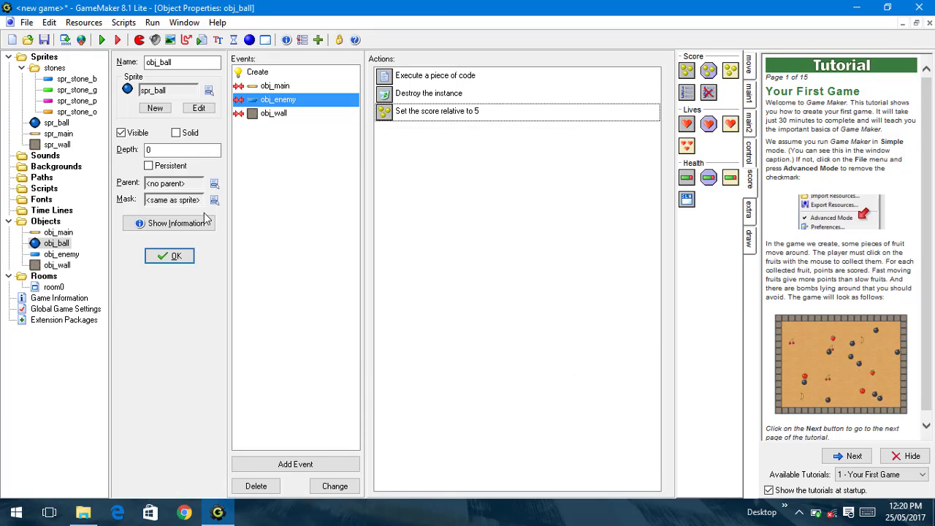
click(169, 256)
Step: Test-run the game, moving the bat left and right to check stone destruction and scoring, and close the game window
key(F5)
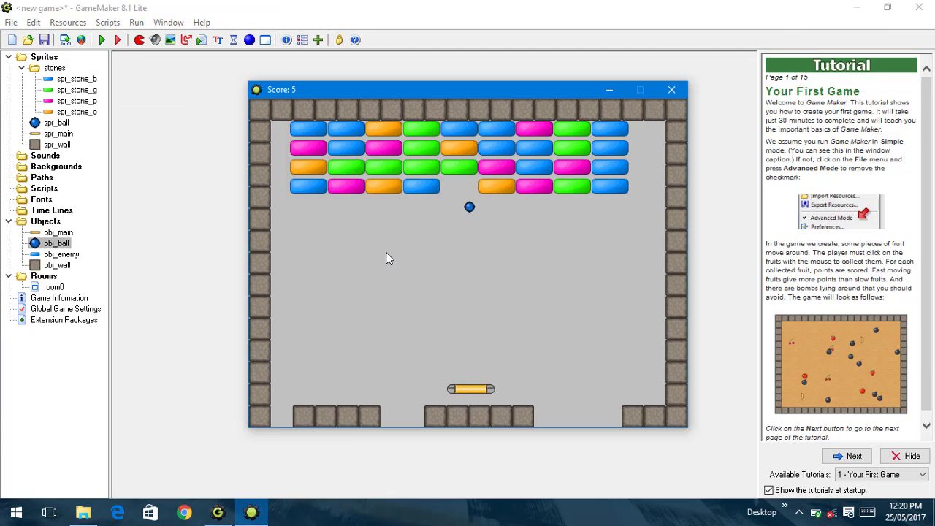
key(Right)
key(Left)
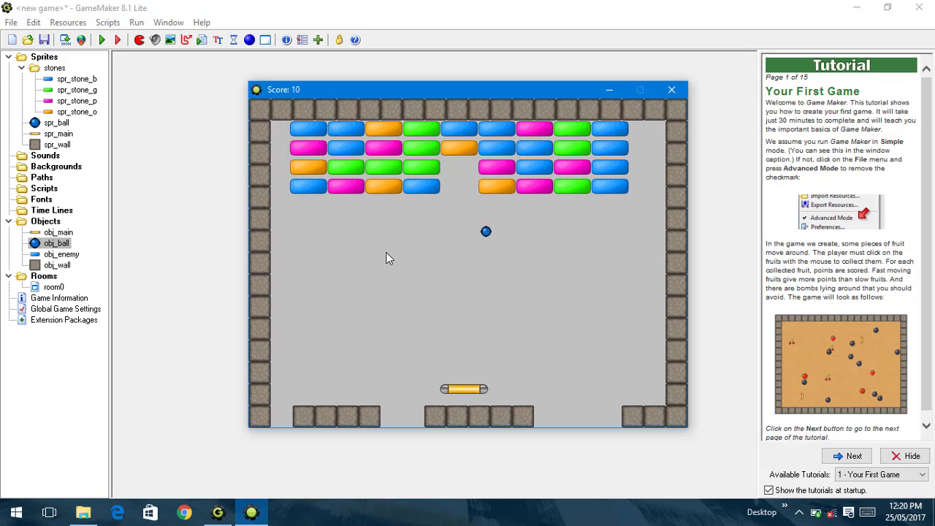
key(Right)
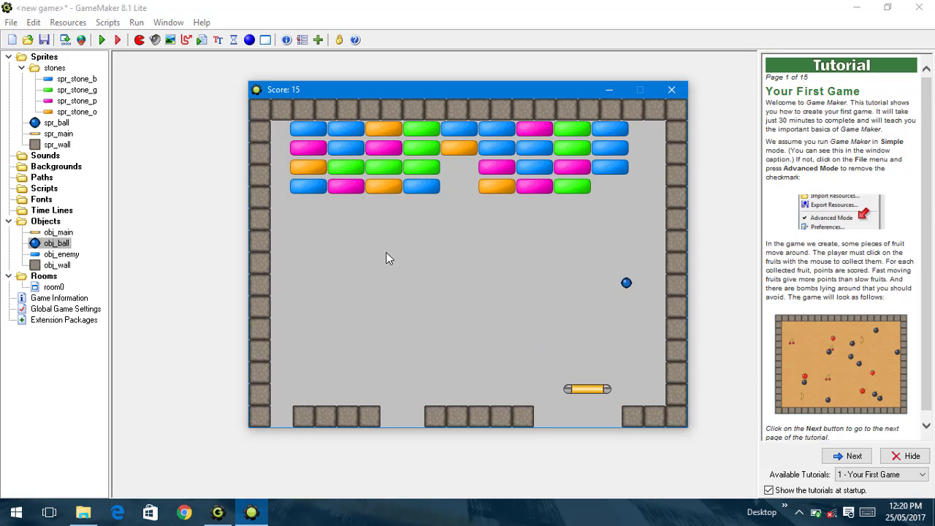
key(Left)
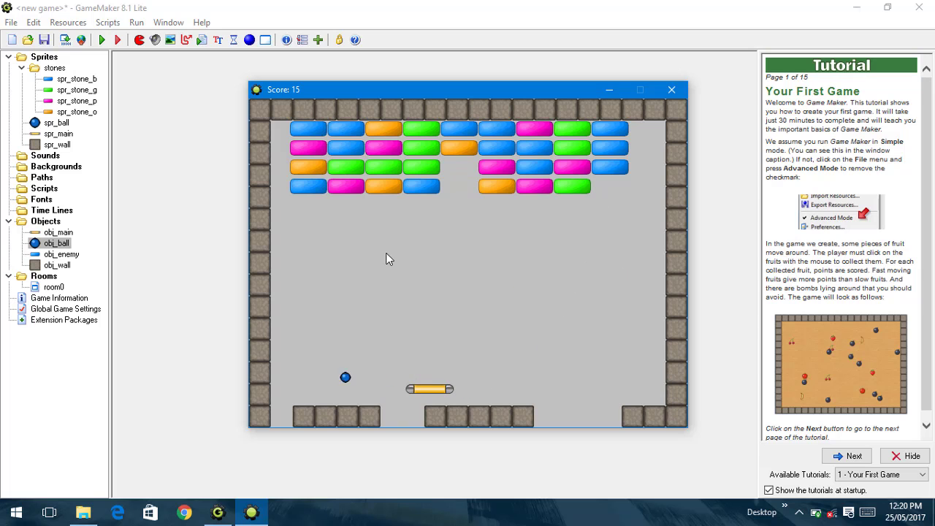
key(Right)
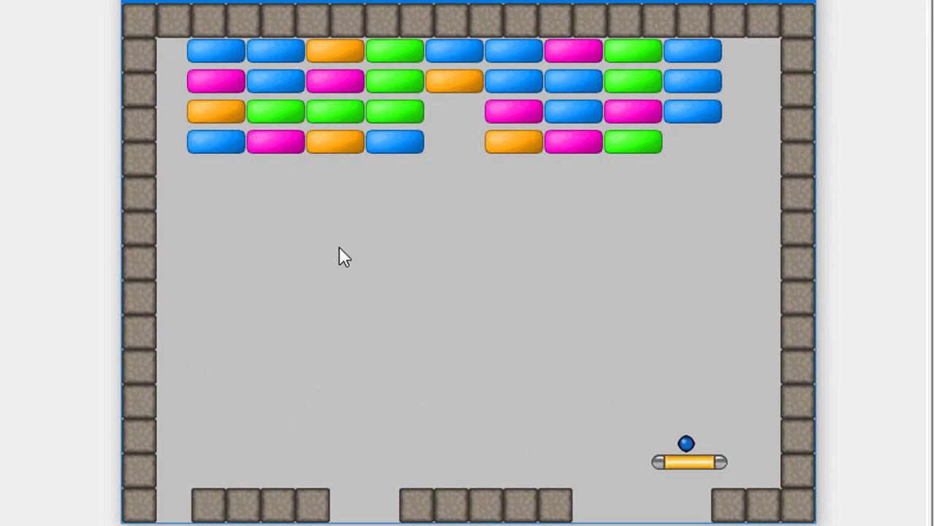
key(Left)
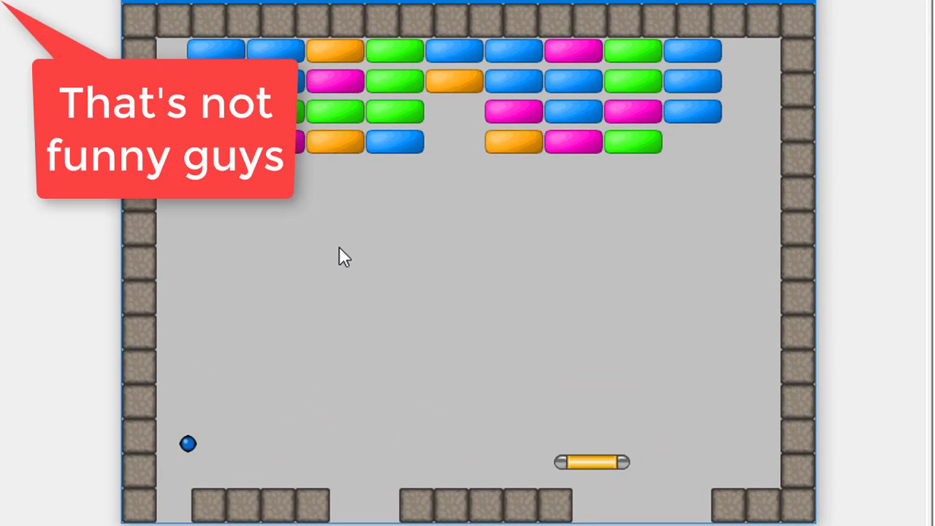
key(Right)
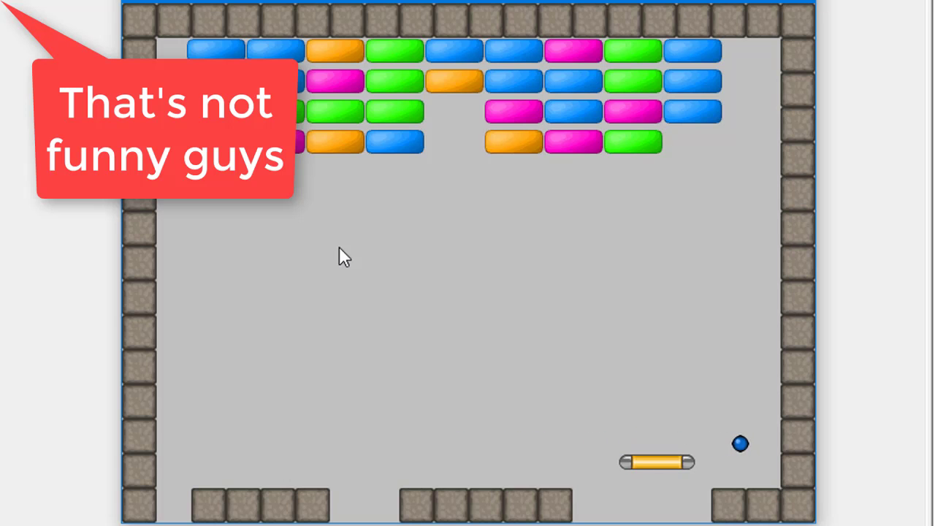
key(Left)
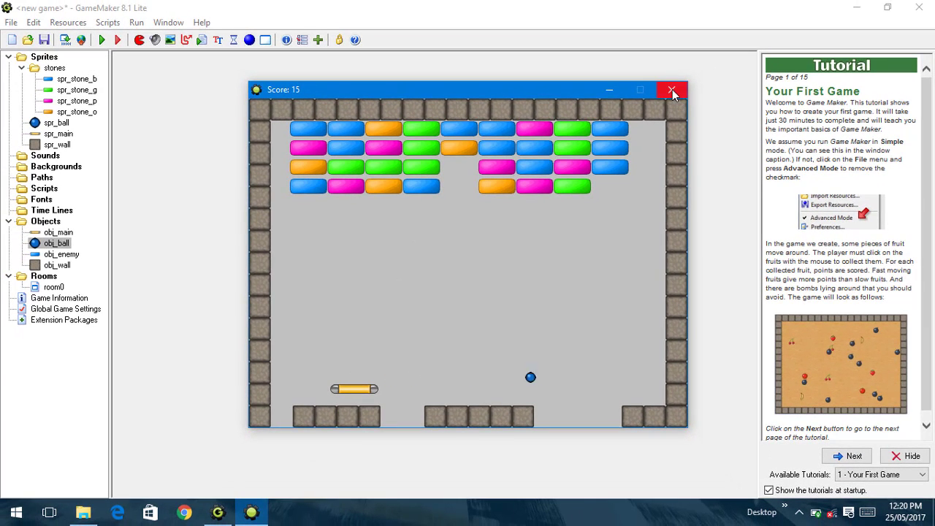
click(672, 89)
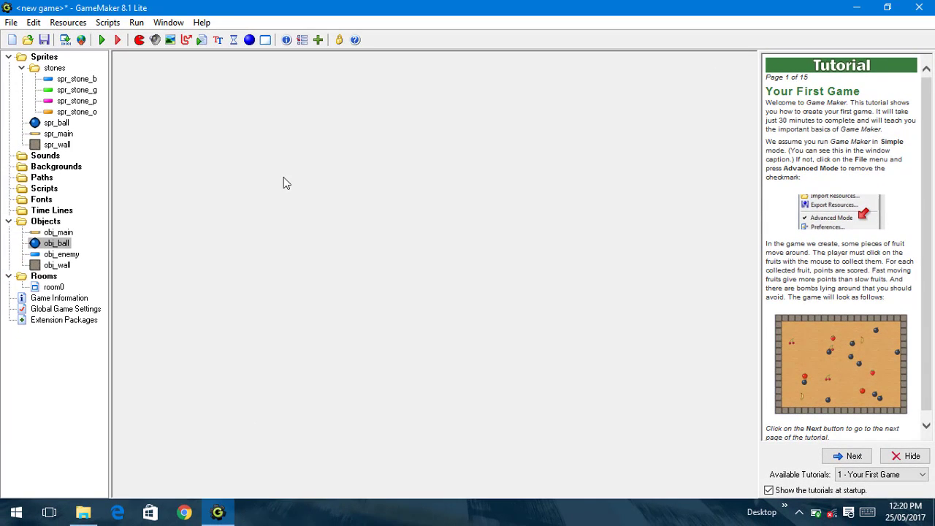
Step: Delete room0's two bottom corner wall blocks and one block near the bottom of each side wall, and save the room
double_click(55, 288)
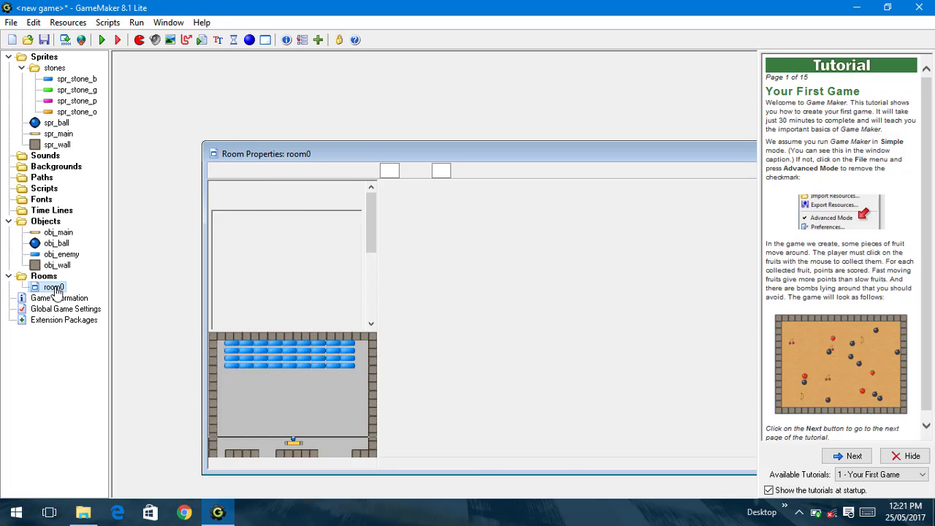
double_click(399, 153)
right_click(300, 381)
click(326, 222)
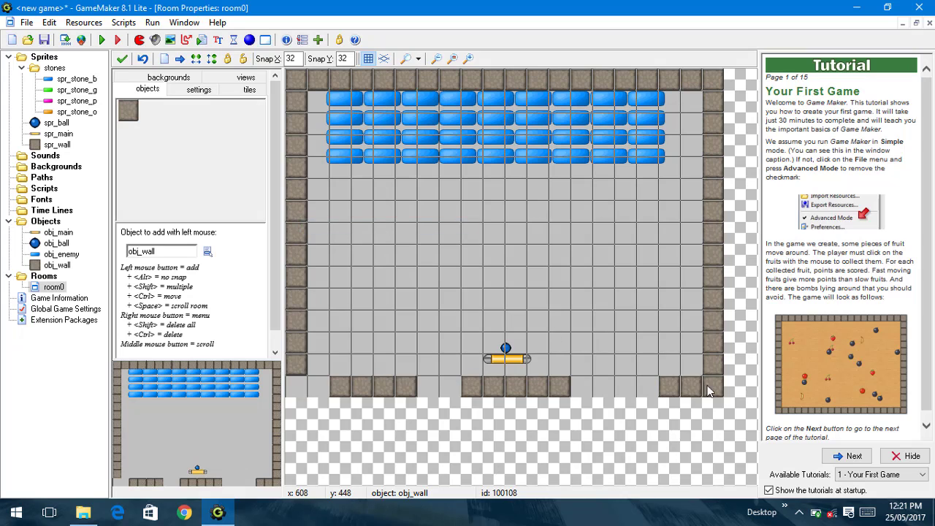
right_click(707, 391)
click(731, 227)
right_click(714, 342)
click(735, 183)
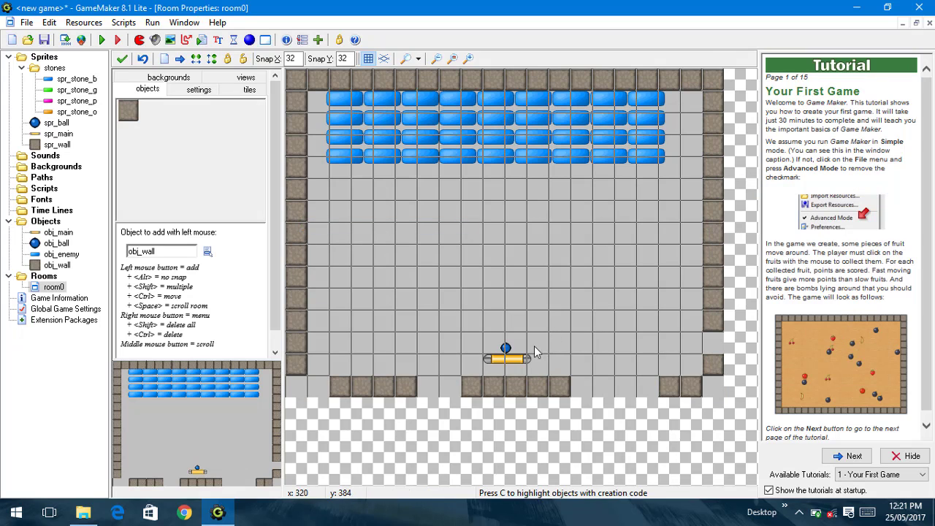
right_click(296, 352)
click(322, 189)
click(122, 59)
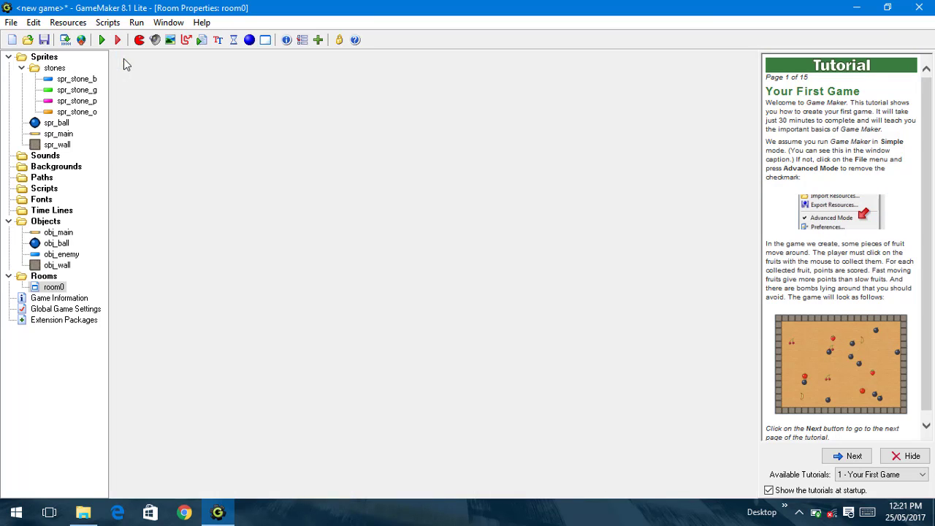
Step: Test-run the game to check the openings in the side and bottom walls, and close the game window
click(61, 255)
key(F5)
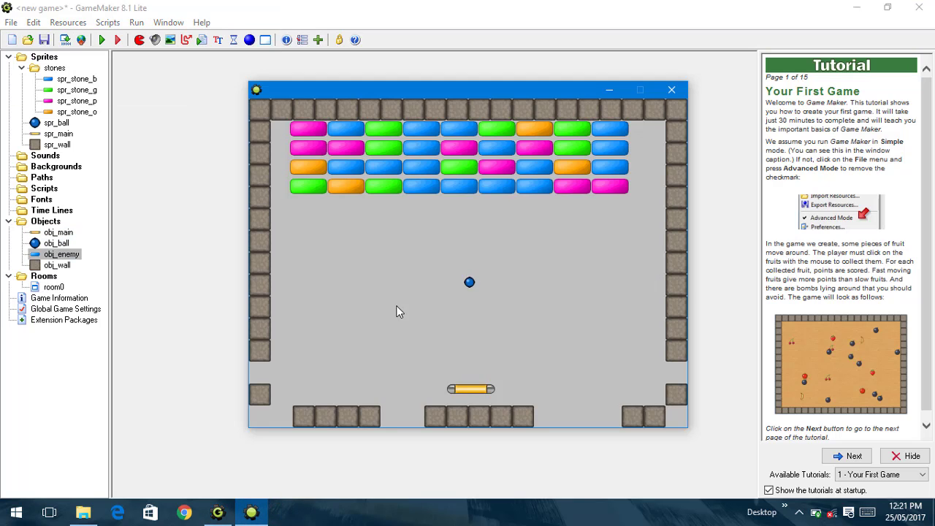
click(672, 91)
Step: Add a Create event to obj_main and maximize its object properties
double_click(46, 232)
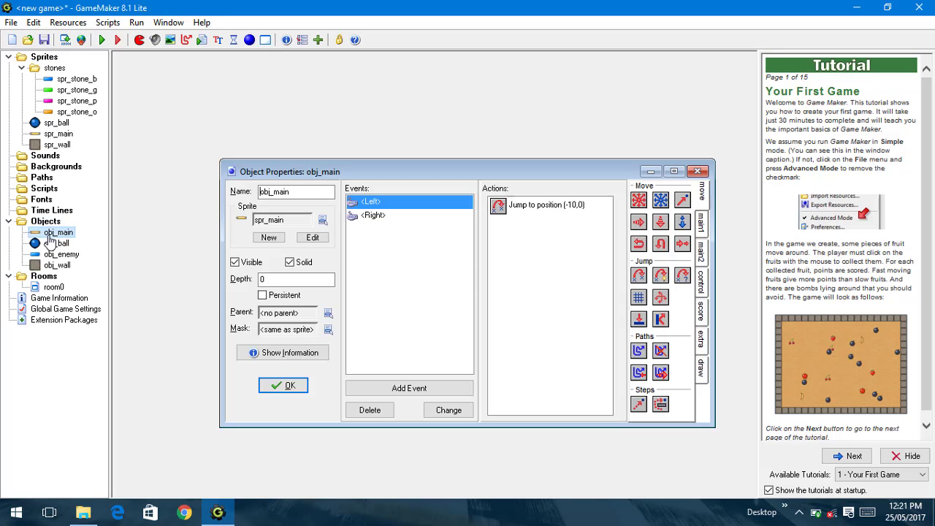
click(408, 349)
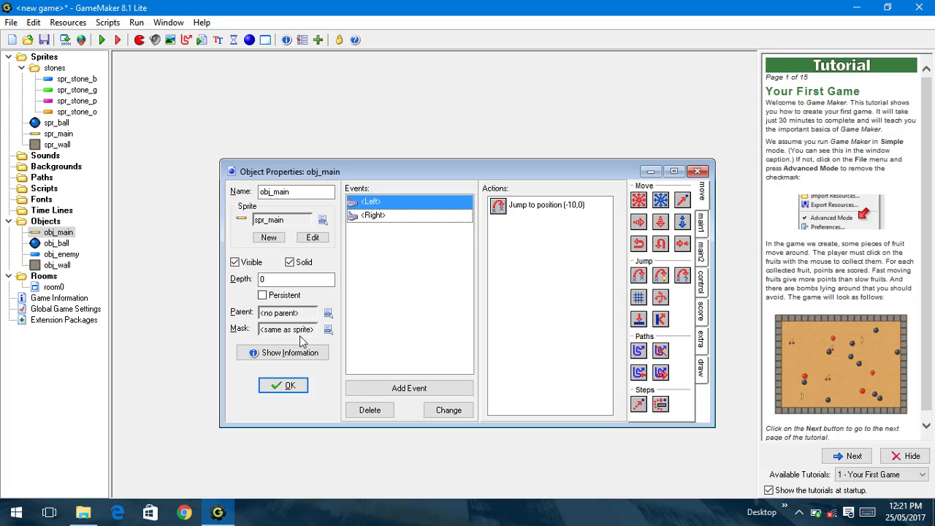
click(399, 388)
click(418, 129)
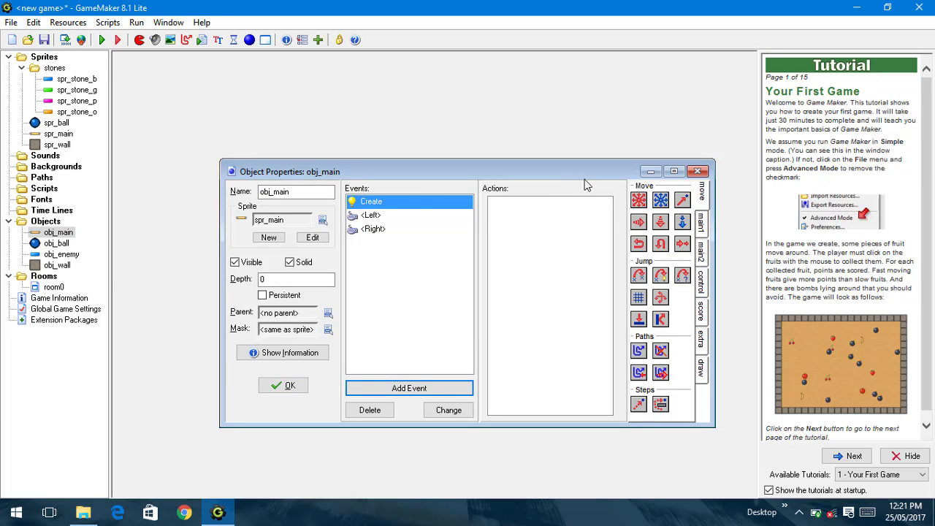
double_click(554, 174)
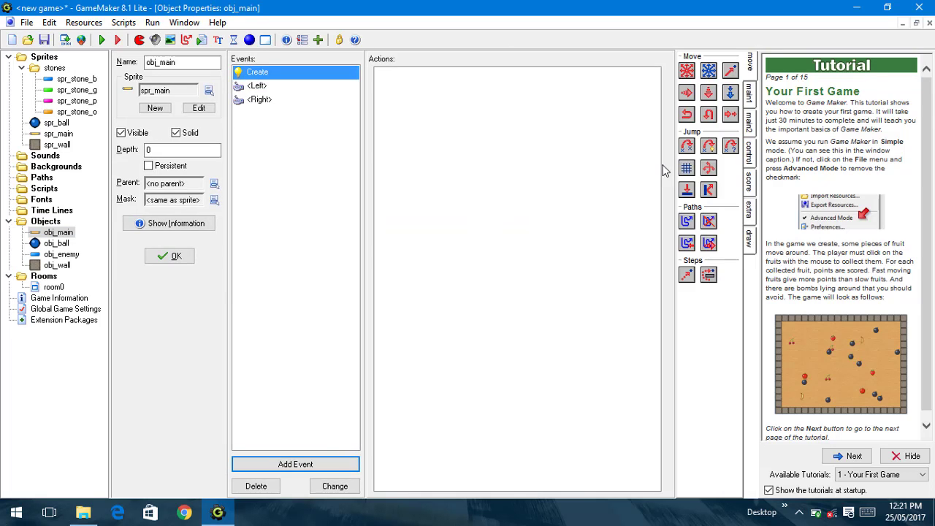
Step: Add a Set Variable action to obj_main's Create event that sets global.space to false
click(751, 152)
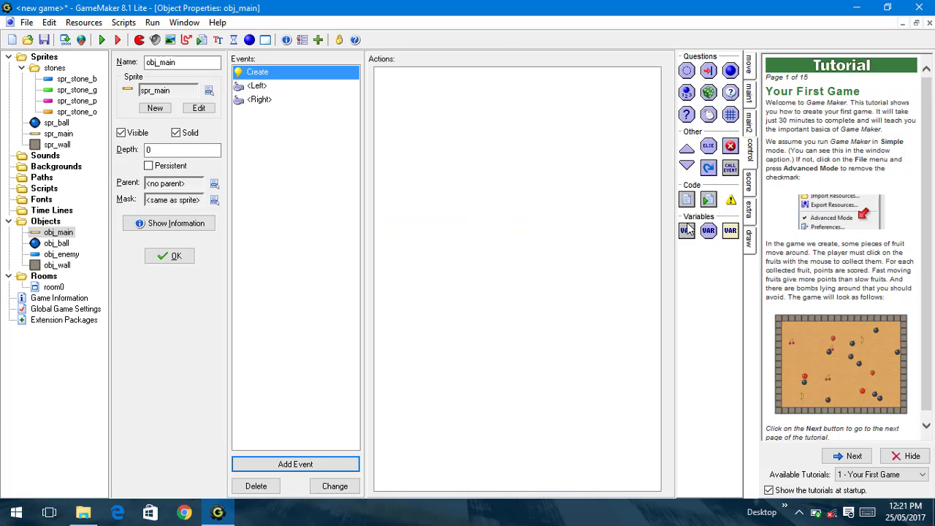
drag(489, 195, 491, 197)
text(g)
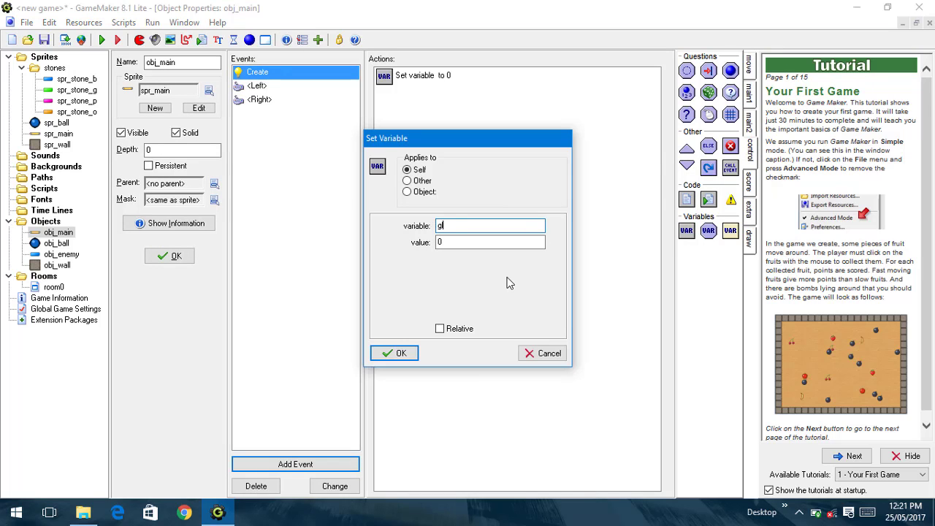
text(lobal.space)
key(Tab)
text(false)
click(399, 354)
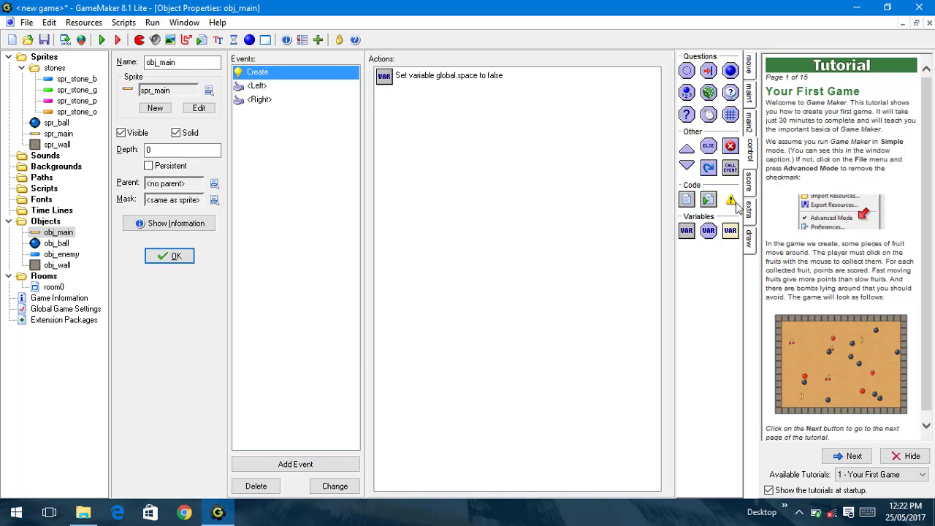
Step: Add a comment action reading GLOBAL below the variable action in the Create event
drag(612, 212, 578, 201)
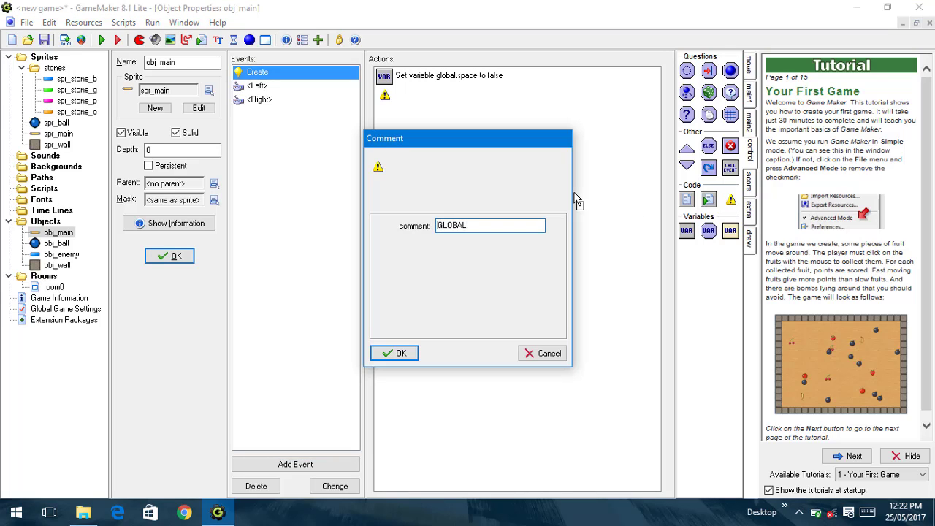
click(402, 353)
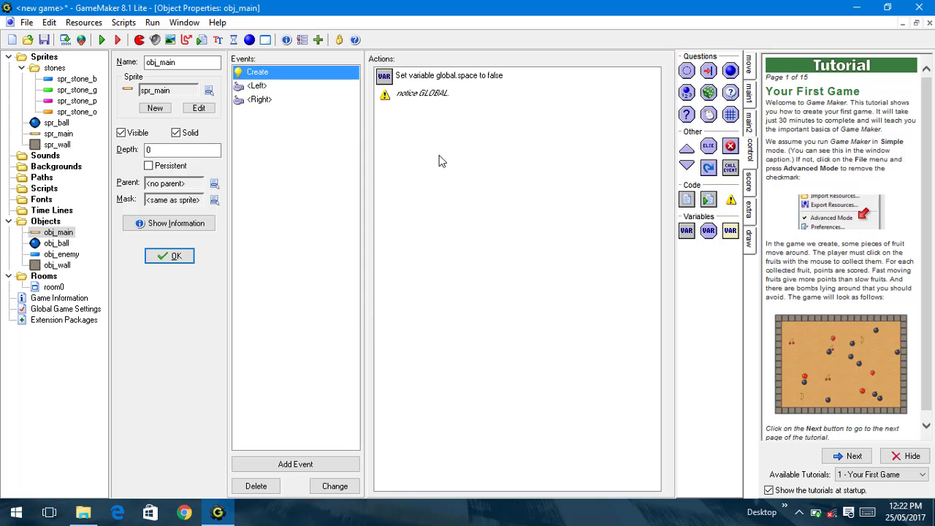
click(448, 79)
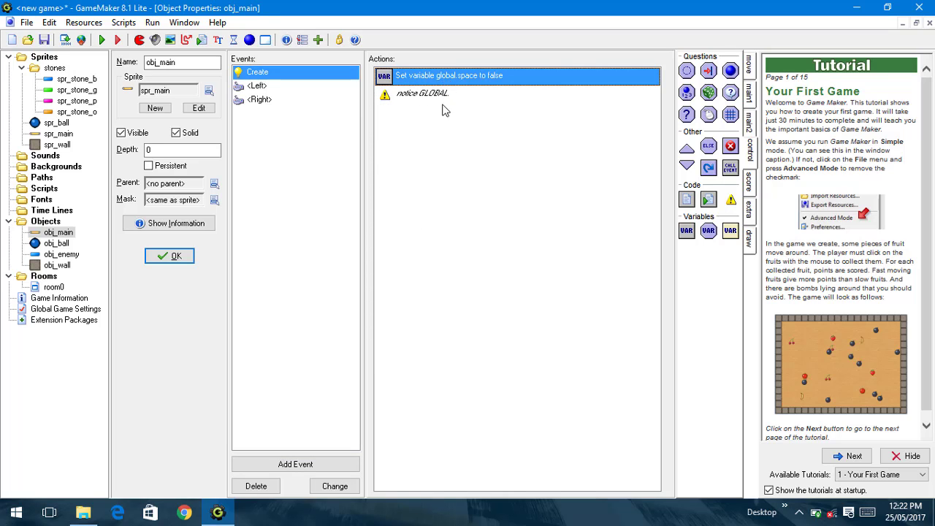
Step: Add a Test Variable action to the Left event that checks whether global.space is equal to false
click(336, 87)
click(444, 94)
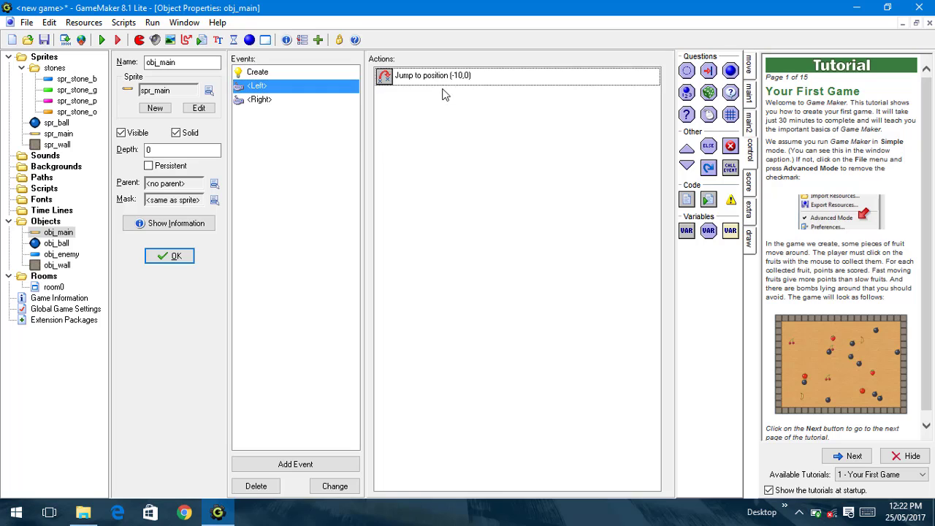
drag(710, 234, 521, 213)
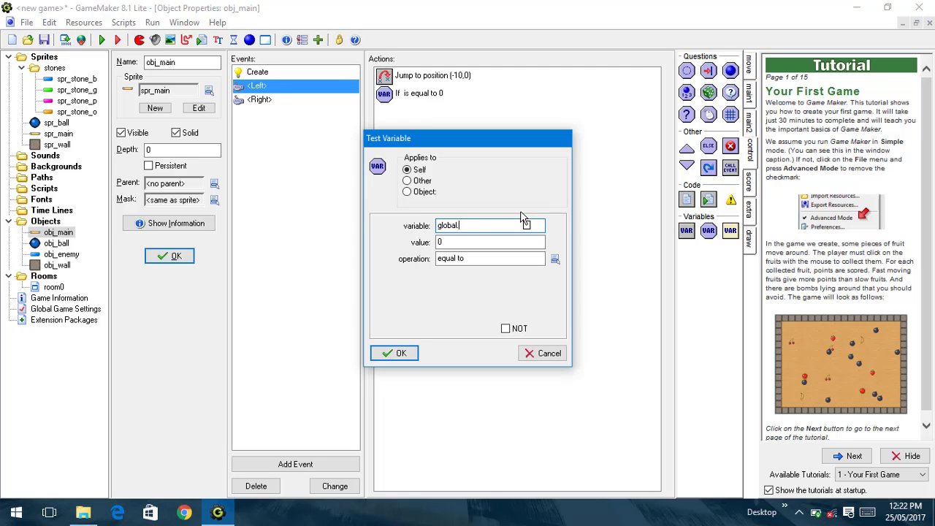
key(Tab)
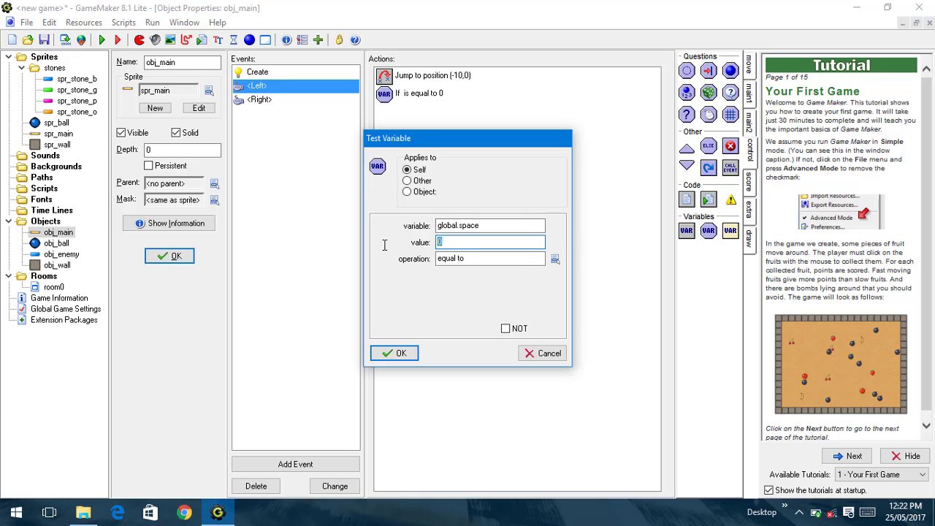
click(403, 354)
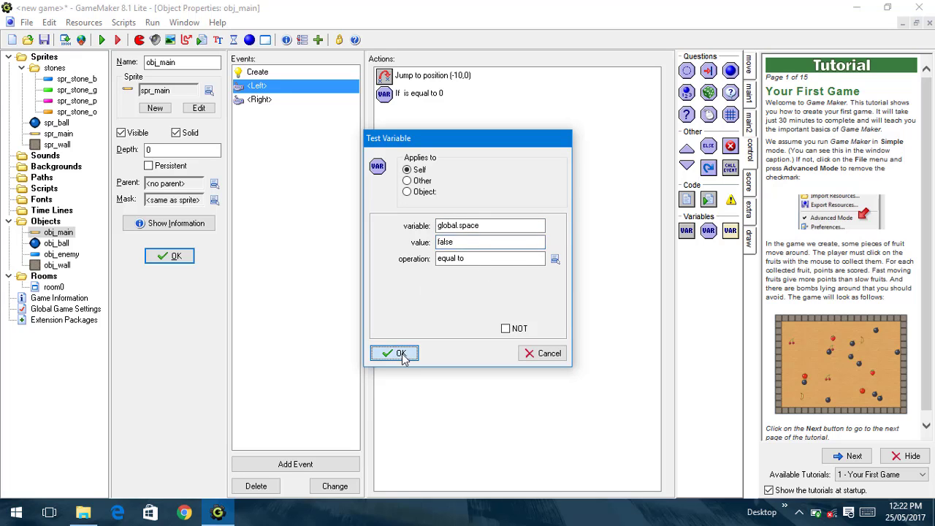
Step: Duplicate the Left event's Jump to Position action below the variable test and apply the copy to obj_ball
click(456, 112)
key(ctrl+v)
double_click(457, 111)
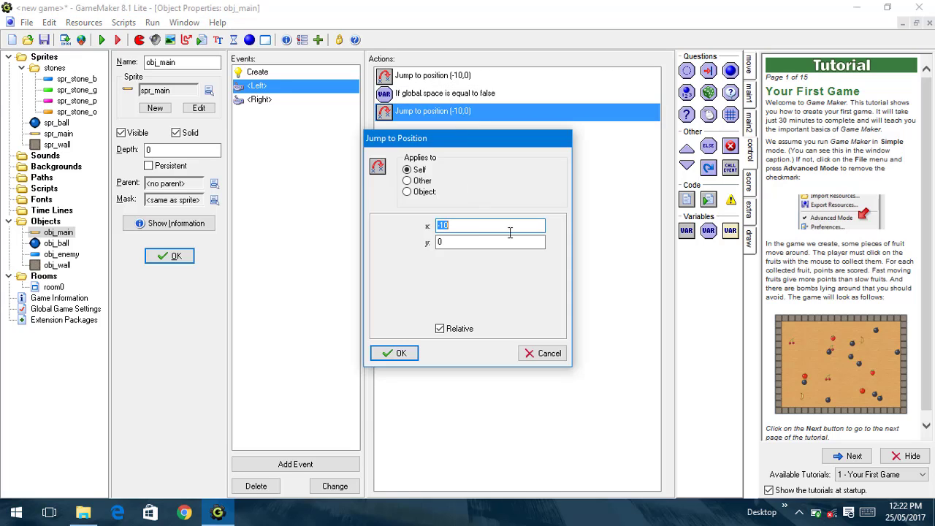
click(407, 191)
click(492, 194)
click(493, 194)
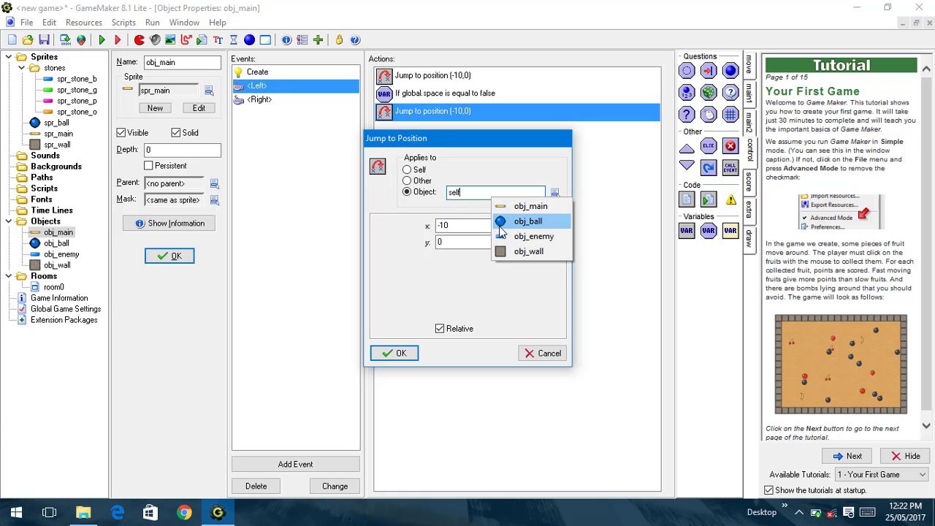
click(526, 222)
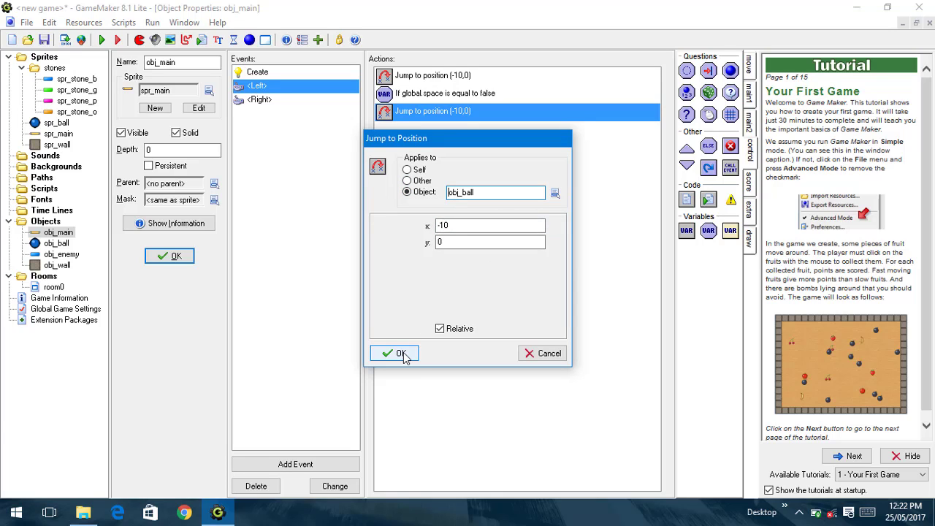
click(401, 353)
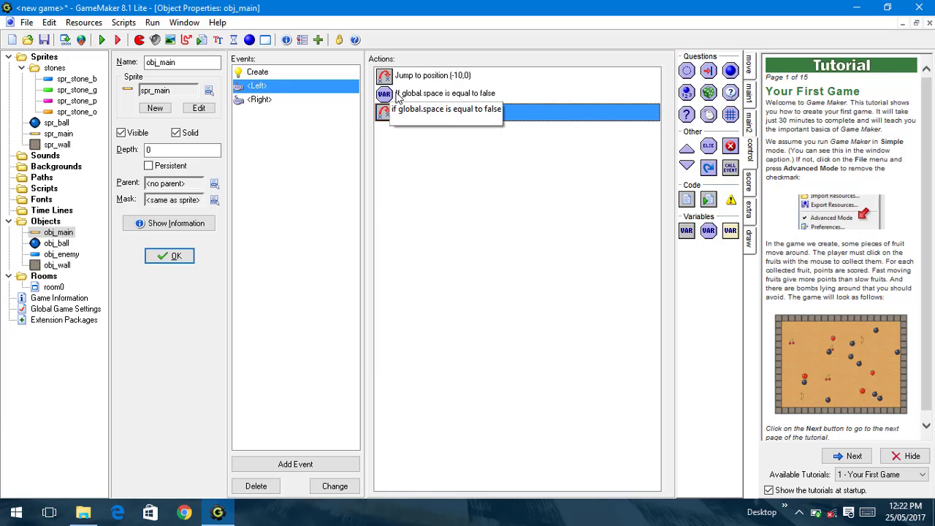
Step: Copy the variable test and ball jump into the Right event, set the copied jump's x to 10, and save obj_main
click(398, 95)
shift+click(409, 111)
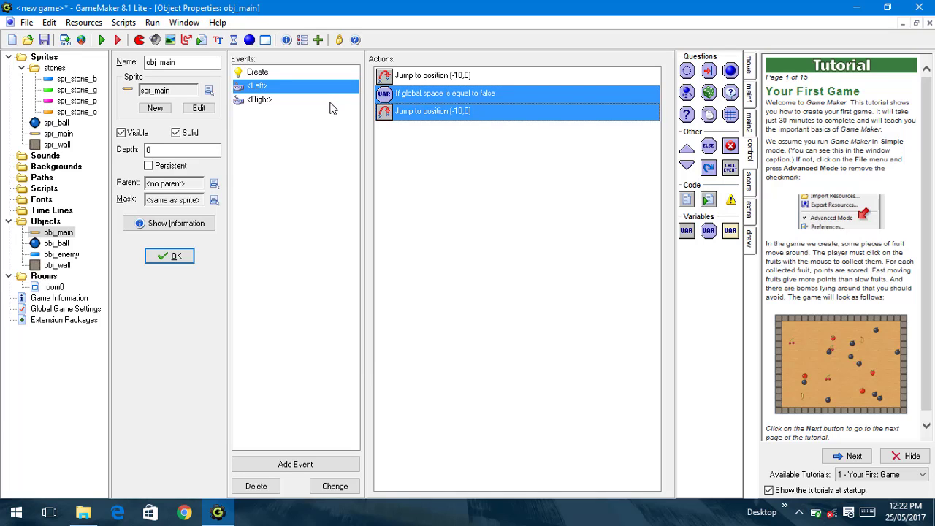
click(260, 100)
key(ctrl+v)
double_click(433, 111)
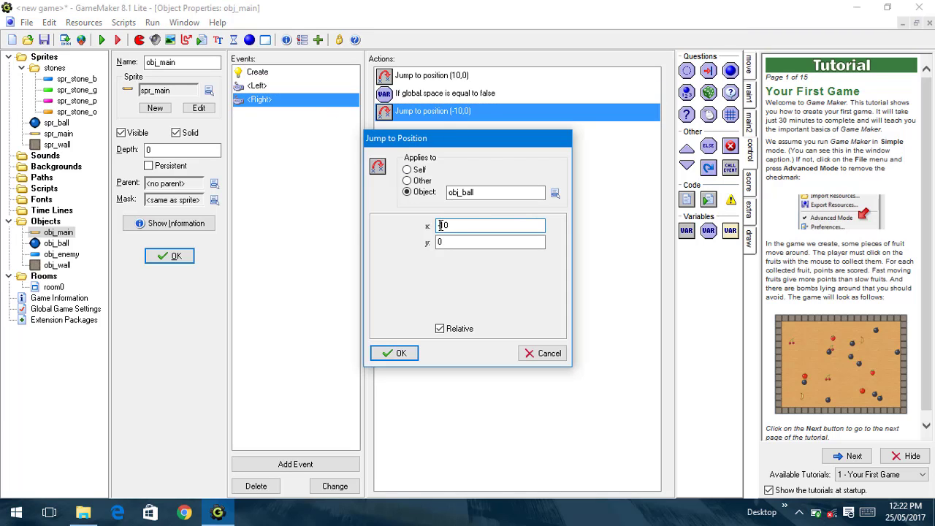
click(396, 354)
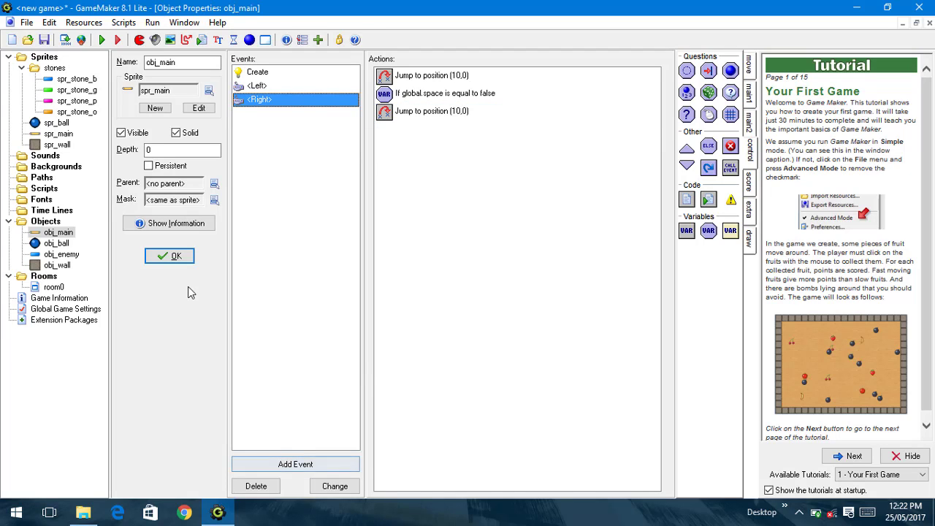
click(181, 262)
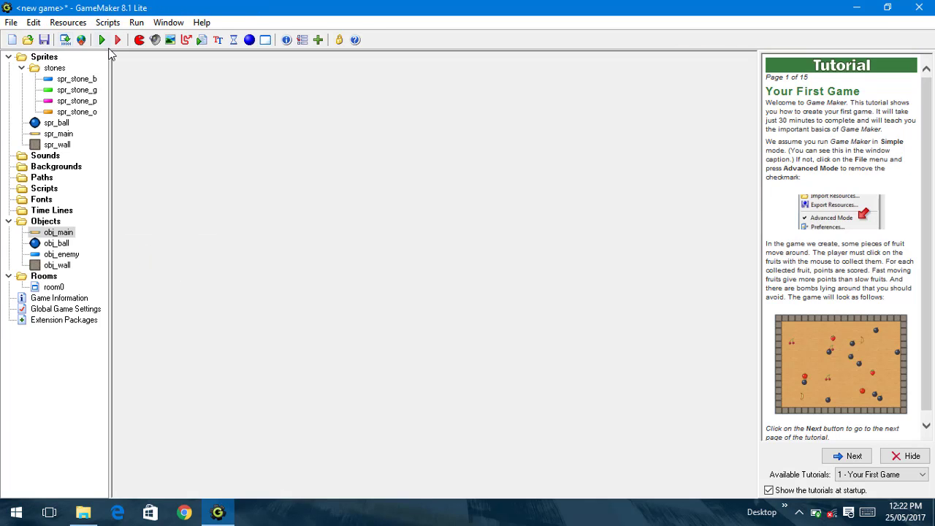
Step: Test-run the game, moving the bat left and right to check the ball's behaviour, and close the game window
key(F5)
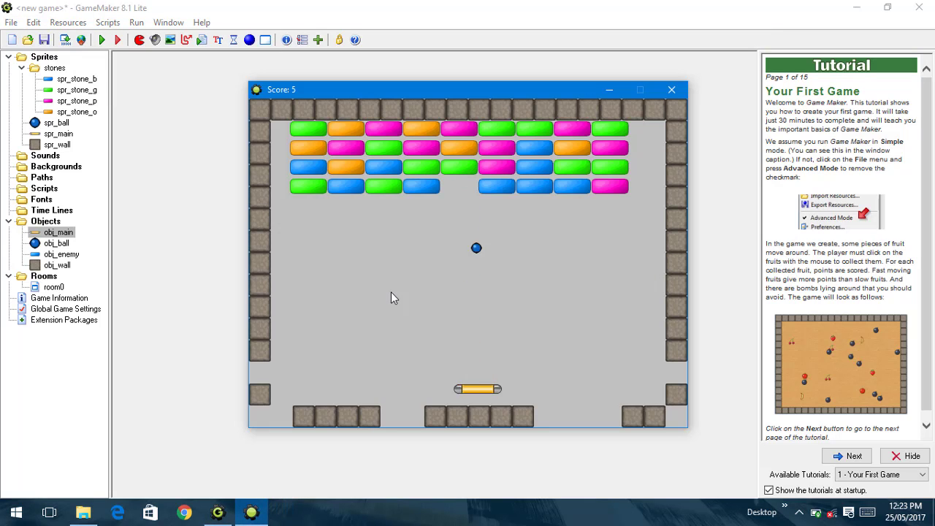
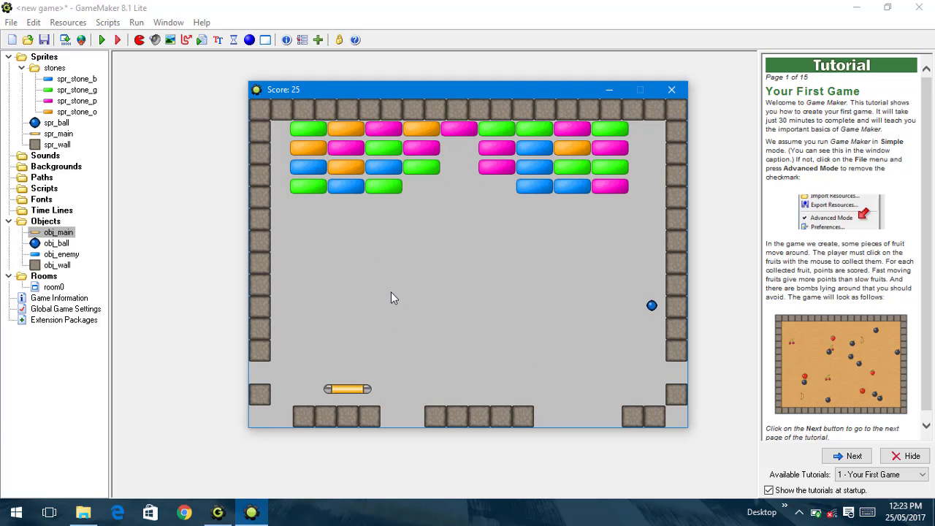
key(Left)
key(Right)
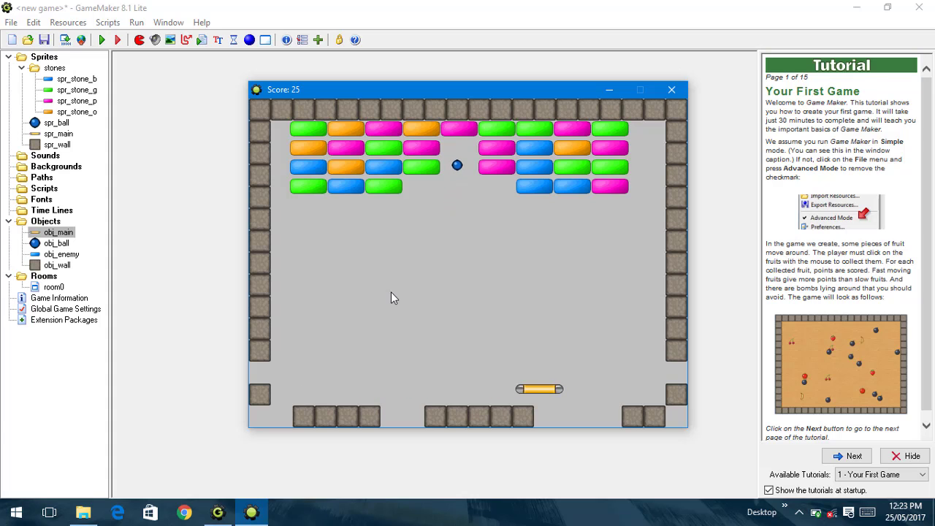
key(Left)
key(Right)
key(Right)
key(Left)
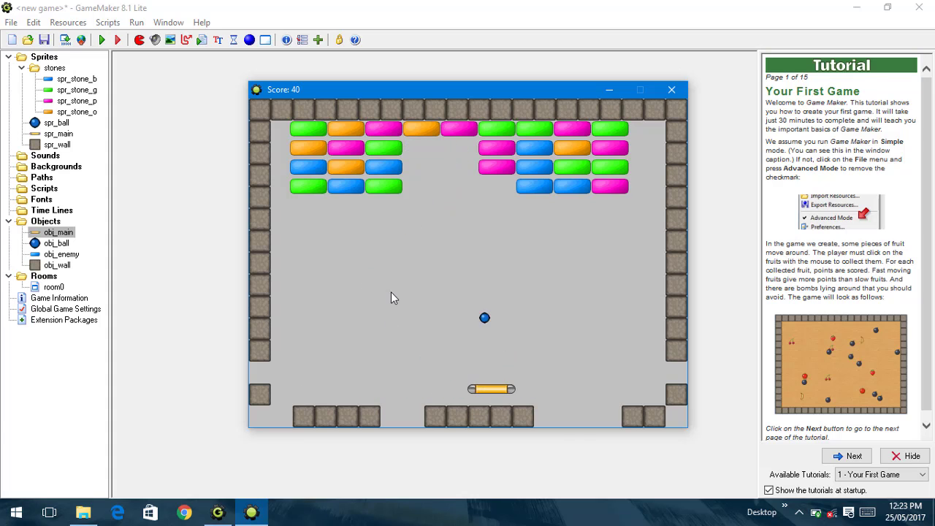
key(Left)
key(Right)
key(Left)
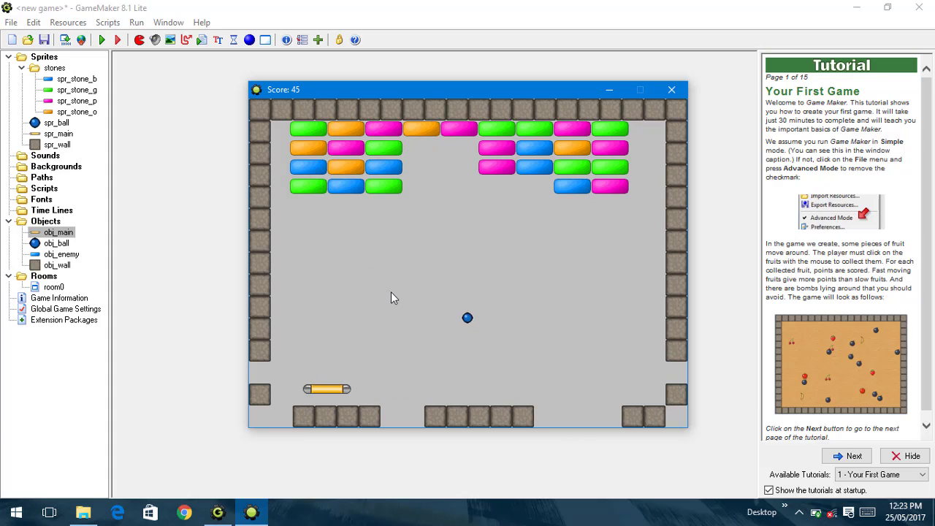
key(Right)
key(Right)
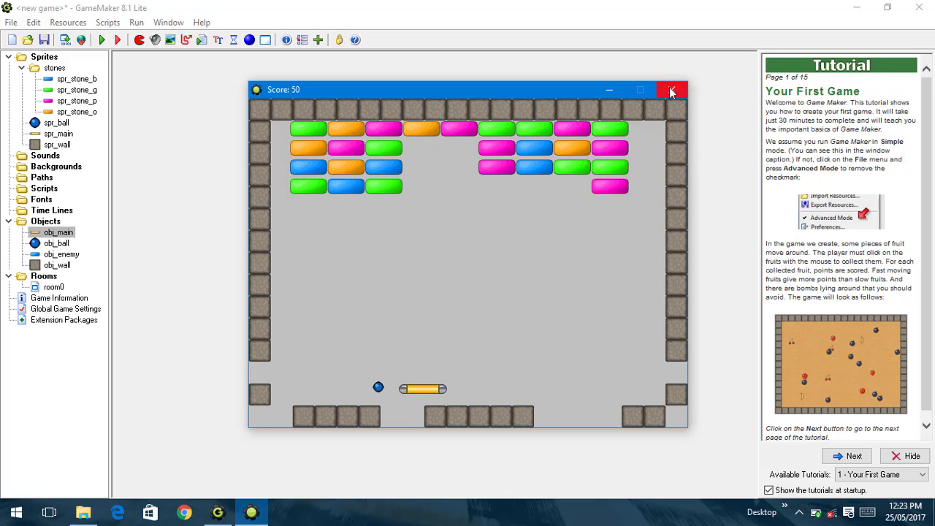
click(670, 90)
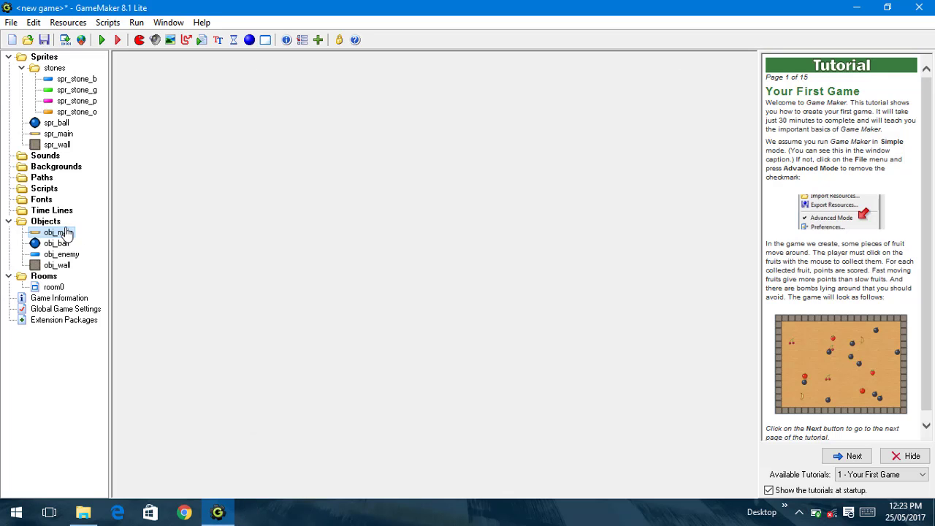
Step: Reopen obj_main, check its Left and Right events, and add a Keyboard event for the Space key
double_click(59, 233)
double_click(369, 190)
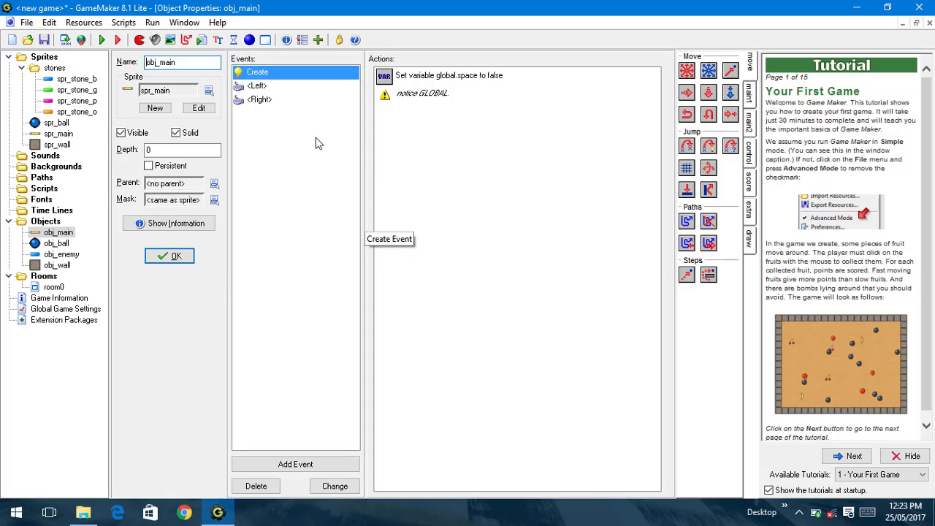
click(281, 86)
click(285, 101)
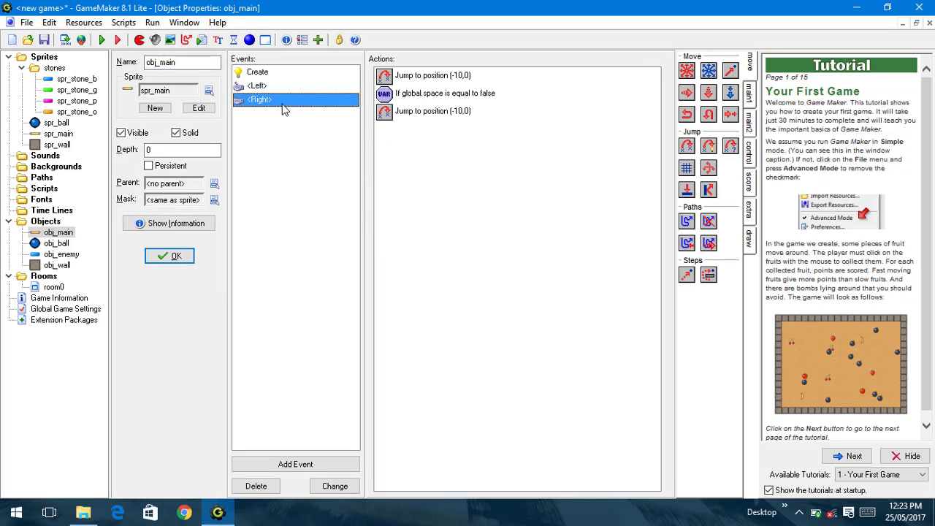
click(349, 464)
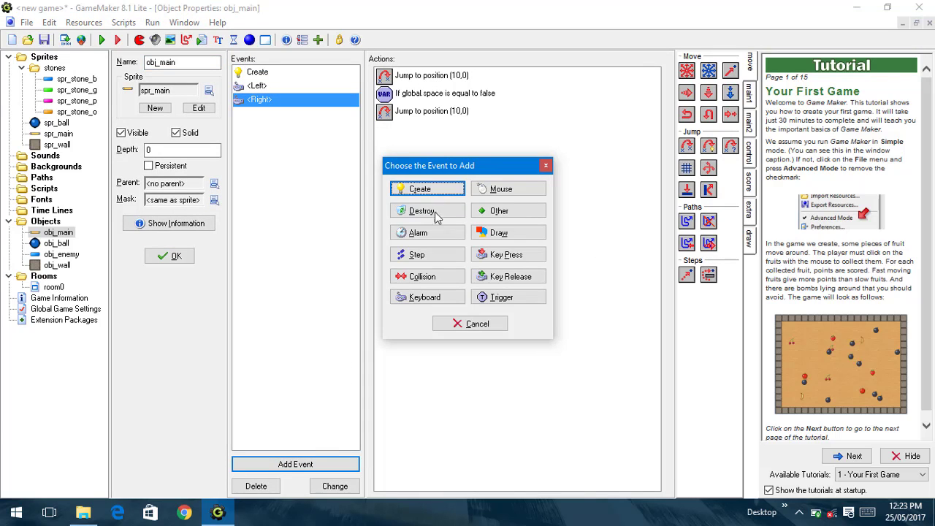
click(437, 297)
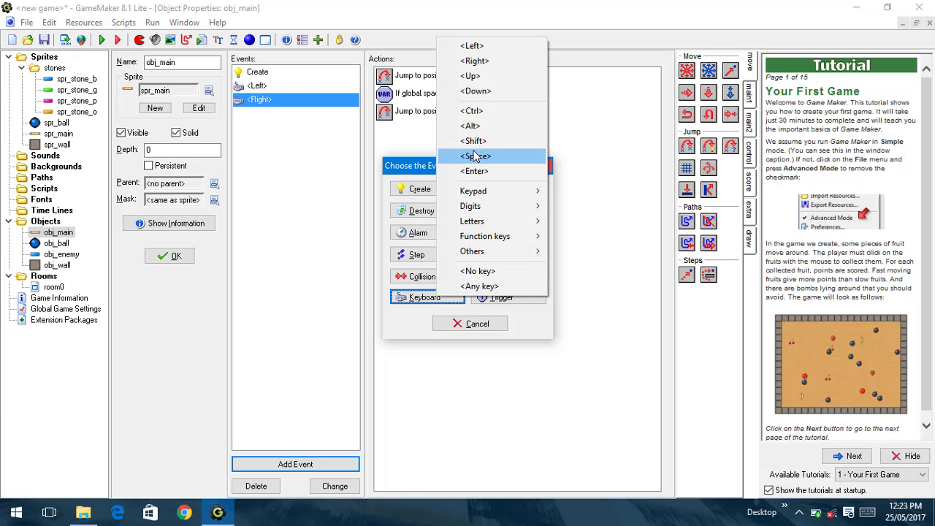
click(478, 156)
Step: Add a Set Variable action to the Space event that sets global.space to false
click(753, 150)
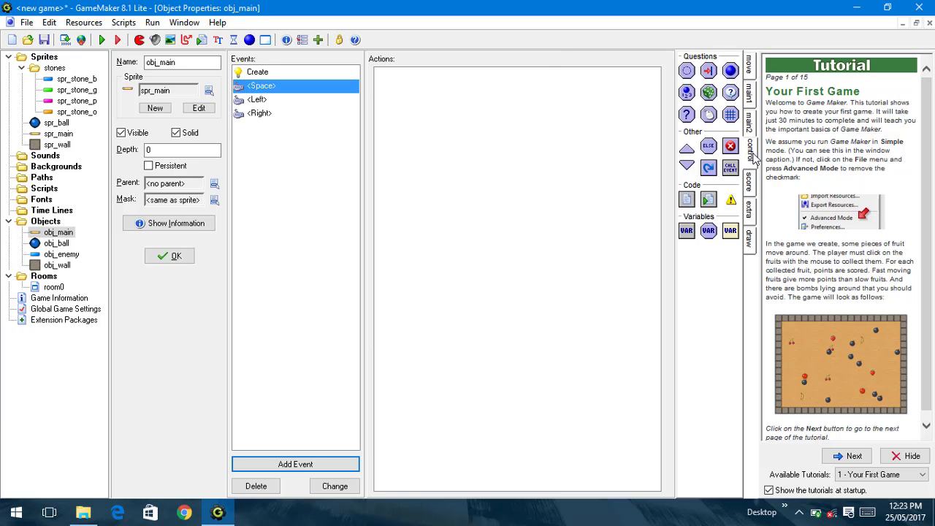
drag(620, 236, 619, 236)
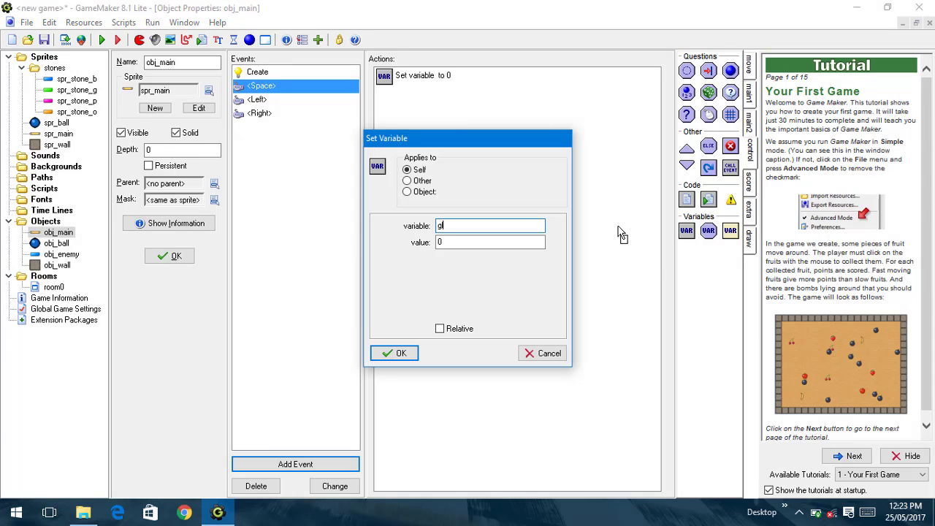
text(global.space)
key(Tab)
key(BackSpace)
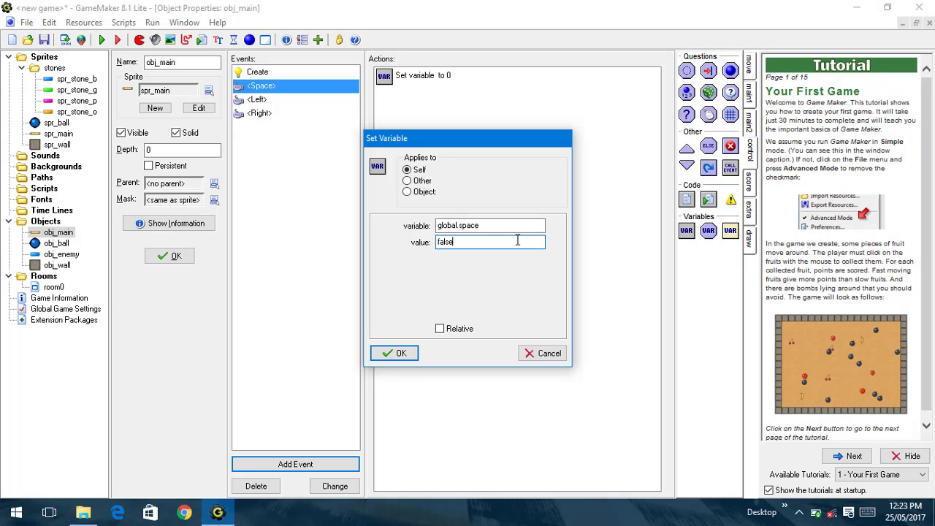
click(394, 354)
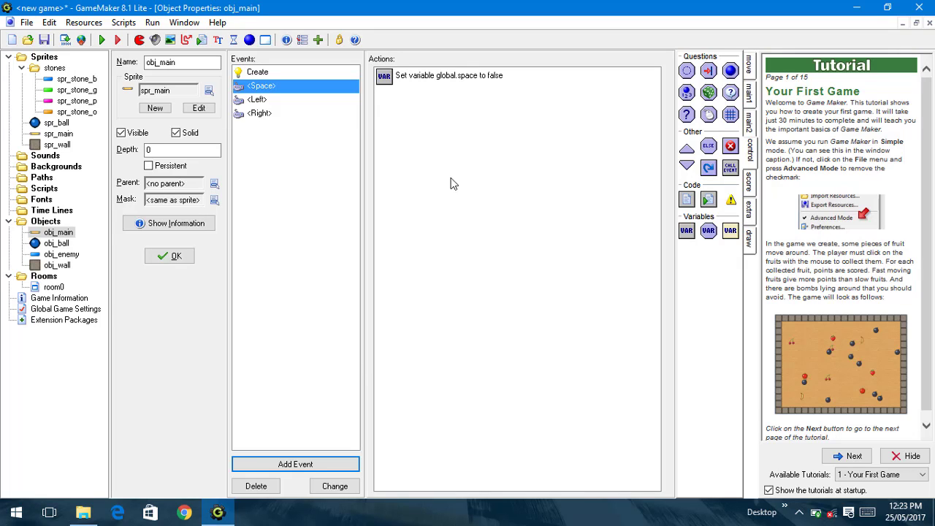
Step: Add a Move Fixed action to the Space event that moves obj_ball straight up at speed 10, and save obj_main
click(749, 62)
drag(690, 70, 504, 255)
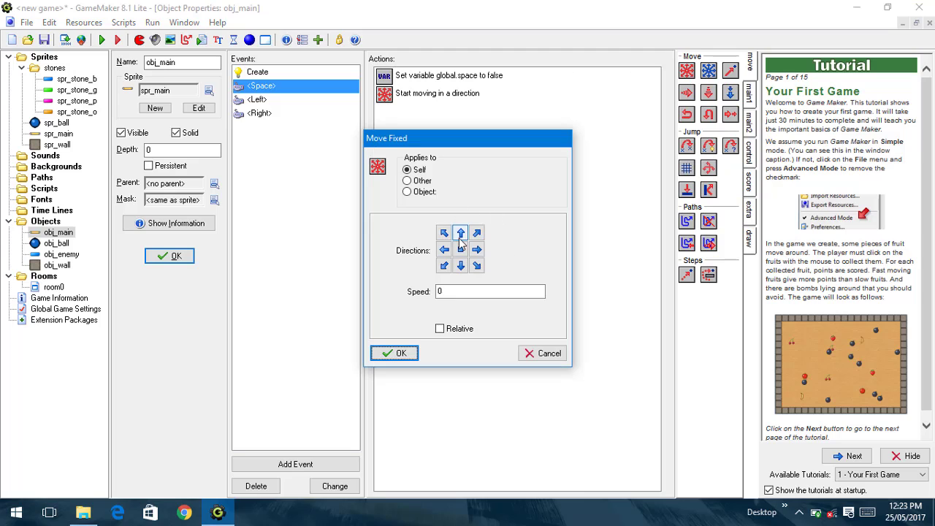
click(421, 193)
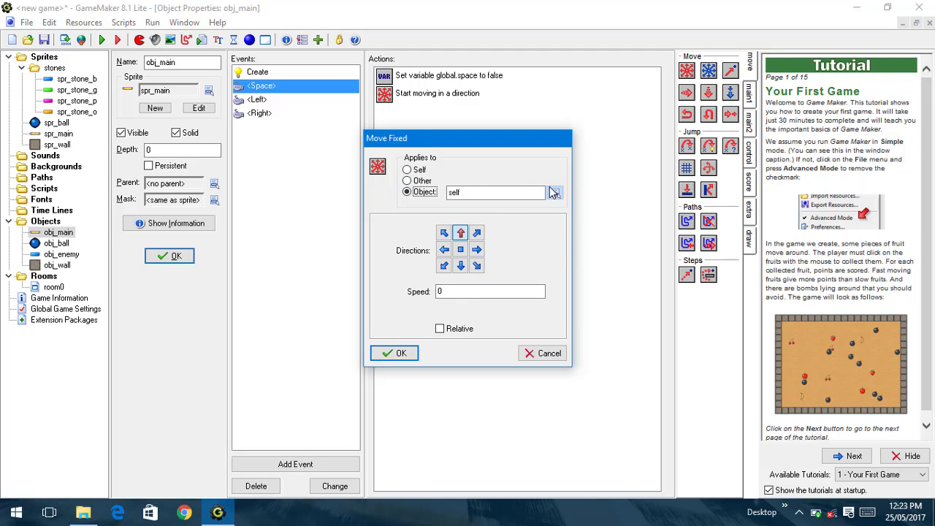
click(555, 193)
click(574, 210)
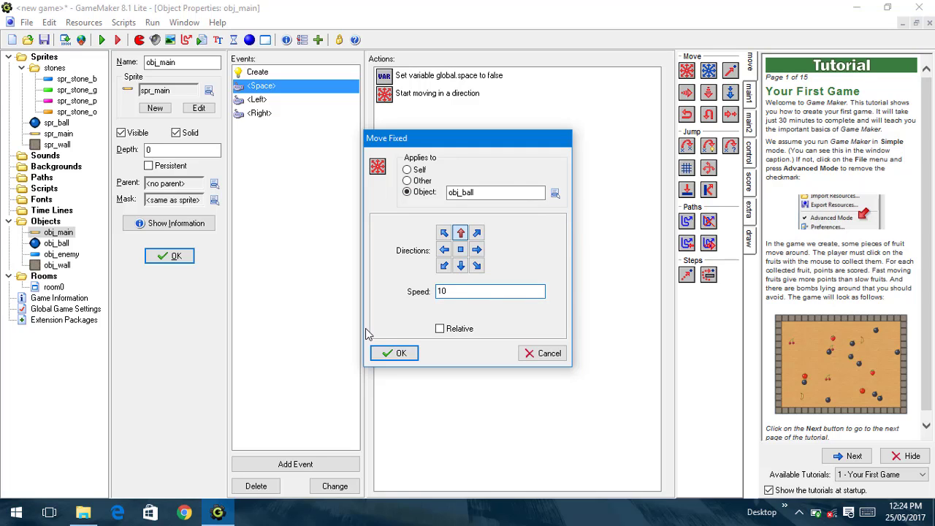
click(389, 353)
click(168, 256)
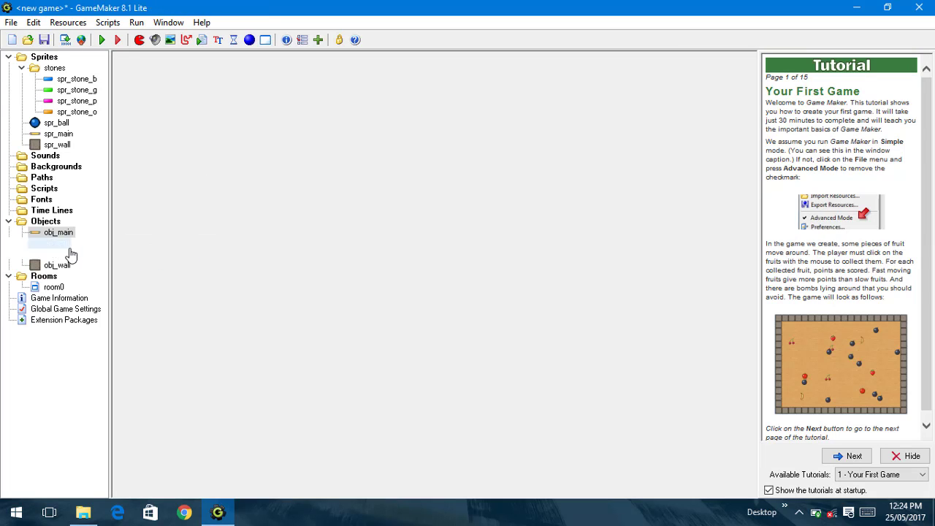
Step: Delete the Move Fixed action from obj_ball's Create event and save the object
double_click(58, 244)
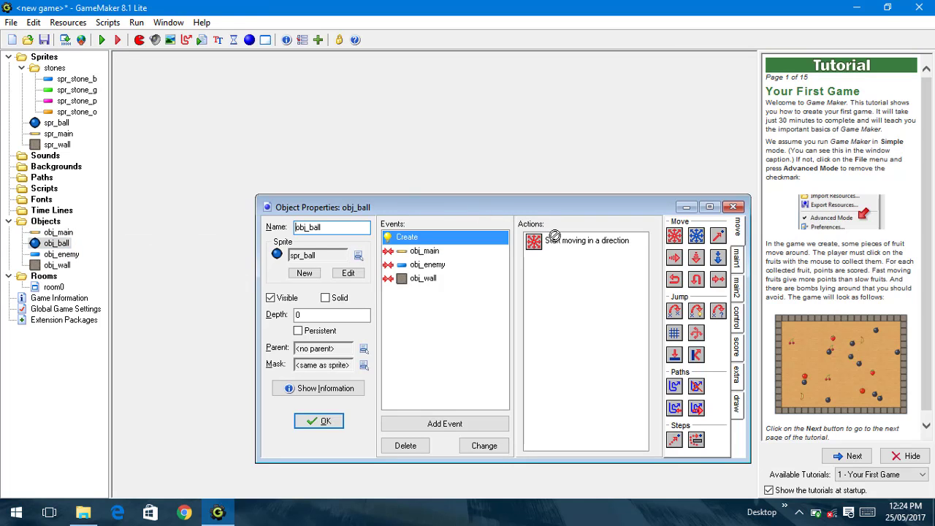
click(559, 240)
key(Delete)
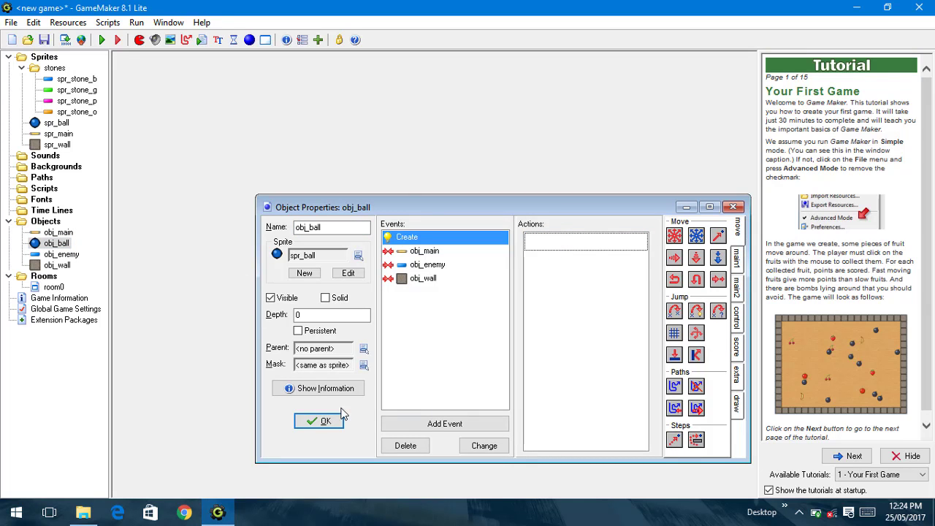
click(320, 421)
Step: Test-run the game, move the bat both ways, launch the ball at the stones, and close the game window
click(102, 41)
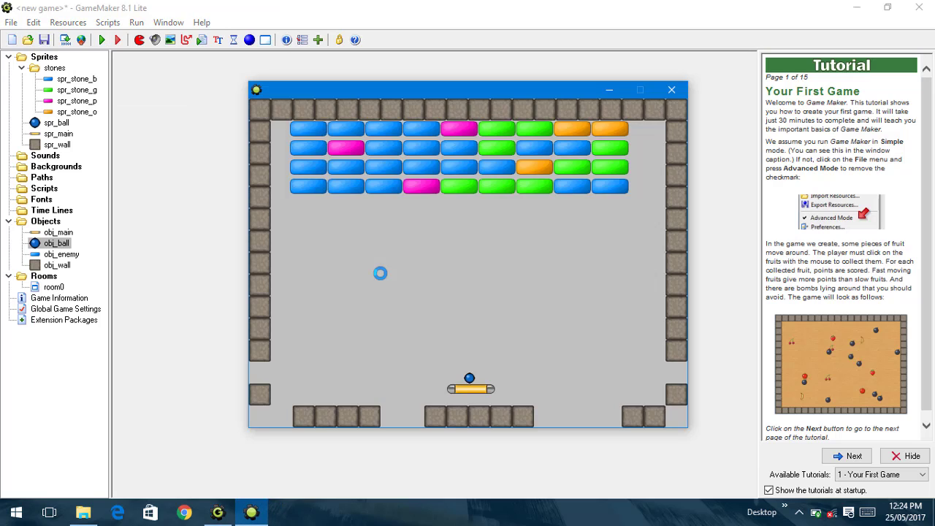
key(Left)
key(Right)
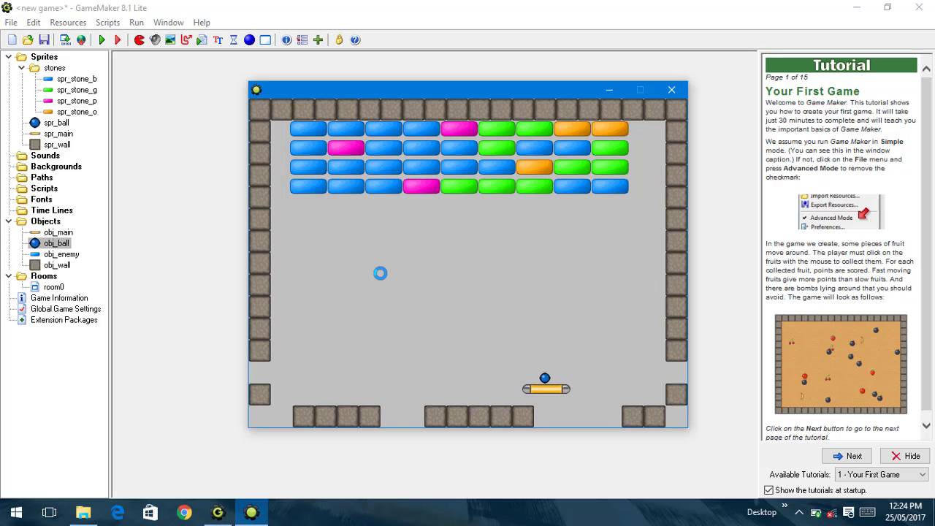
key(Left)
key(Right)
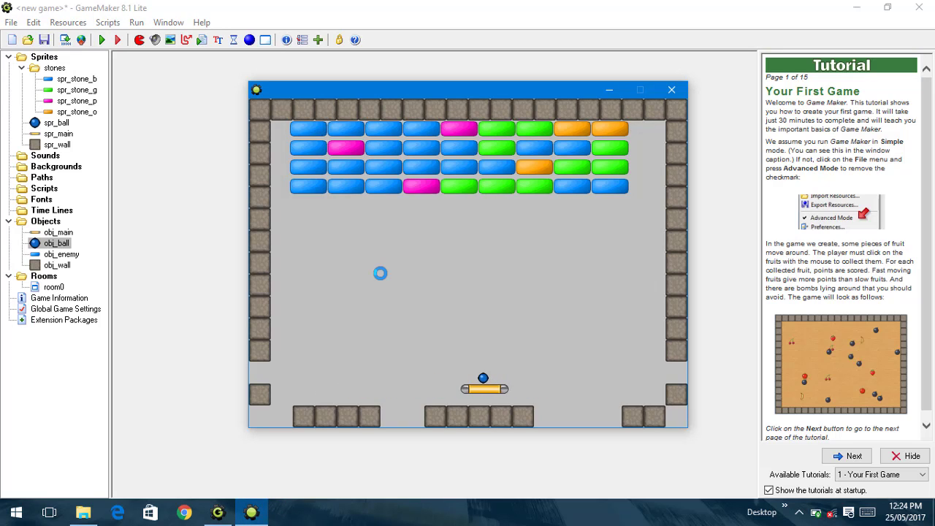
key(Left)
key(Right)
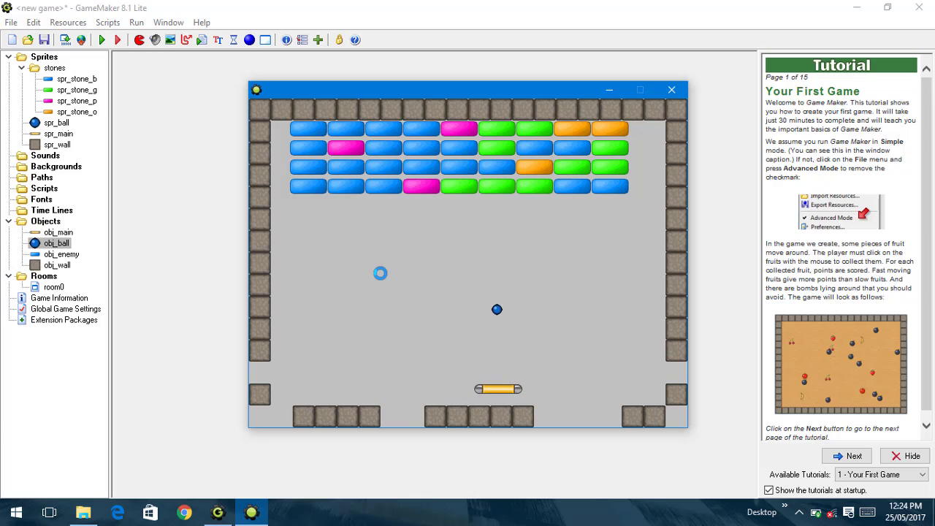
key(Left)
key(Right)
key(Left)
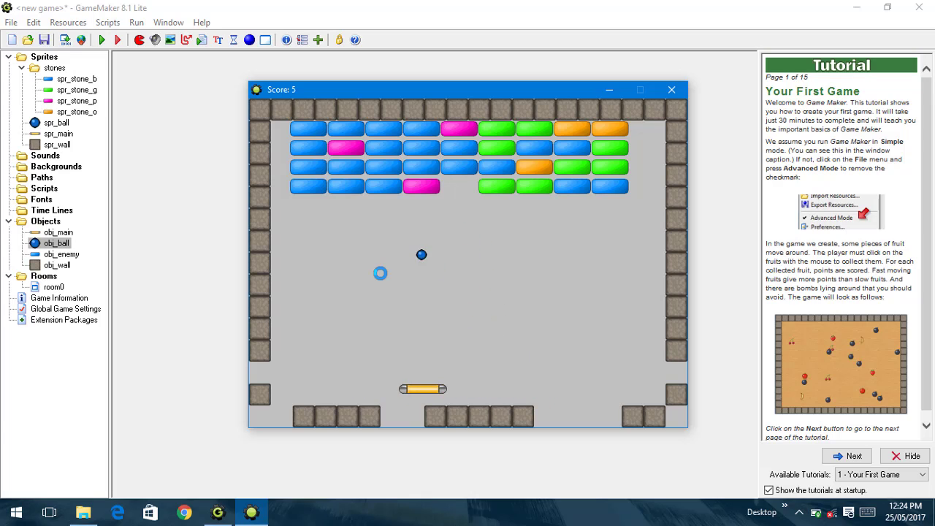
key(Right)
key(Left)
key(Right)
key(Left)
key(Right)
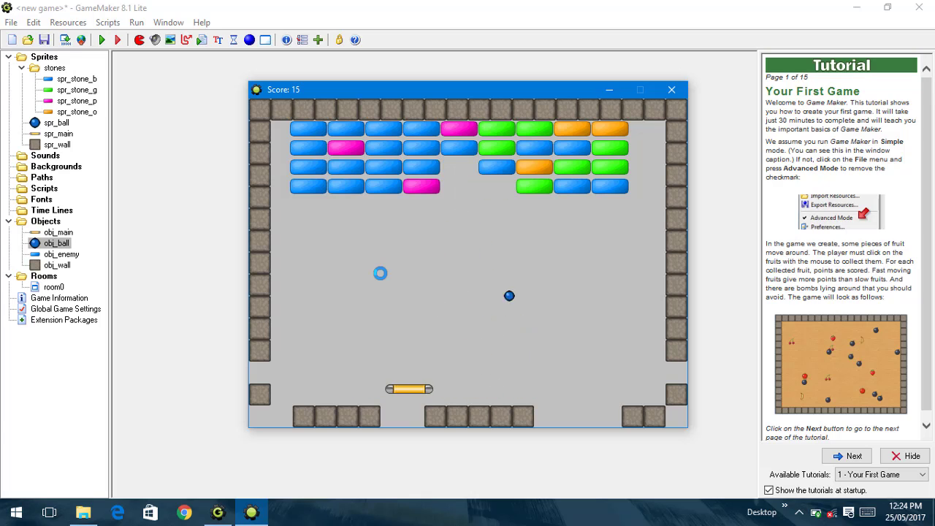
key(Left)
key(Right)
key(Left)
key(Right)
key(Left)
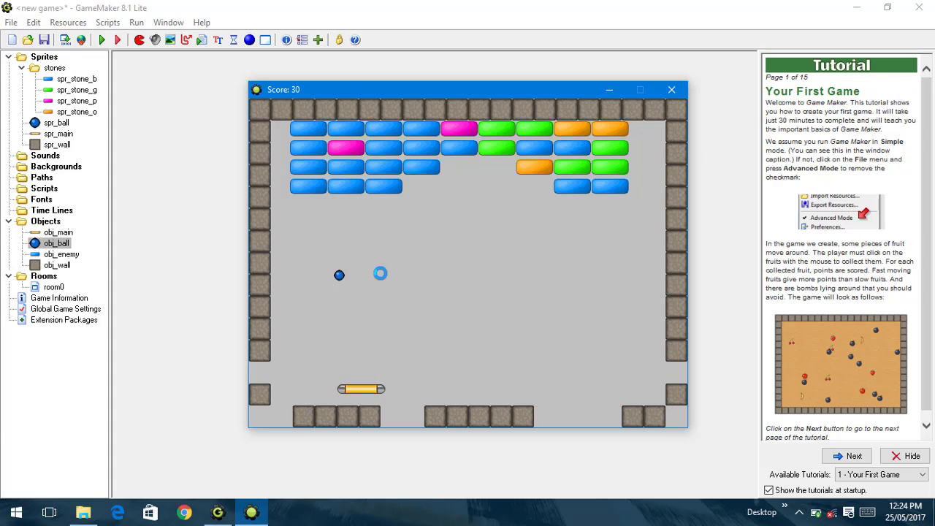
key(Right)
key(Left)
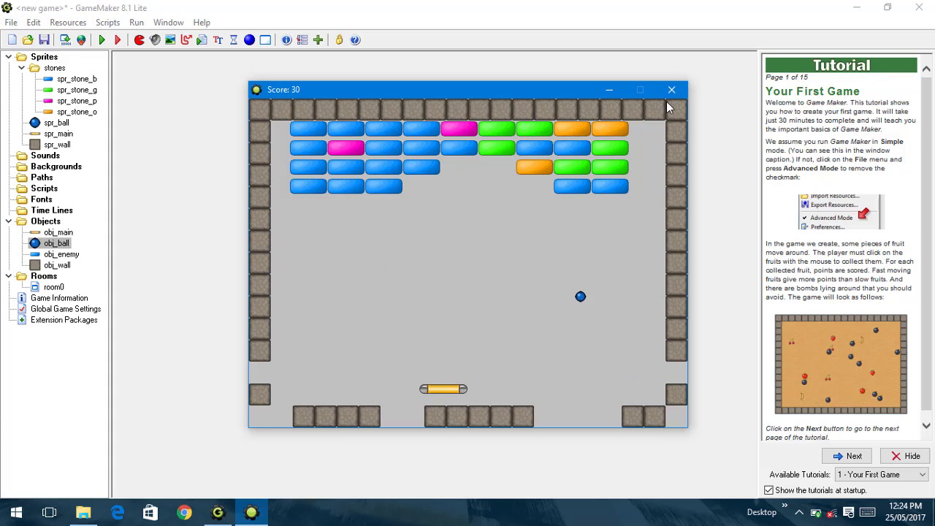
key(Left)
click(671, 89)
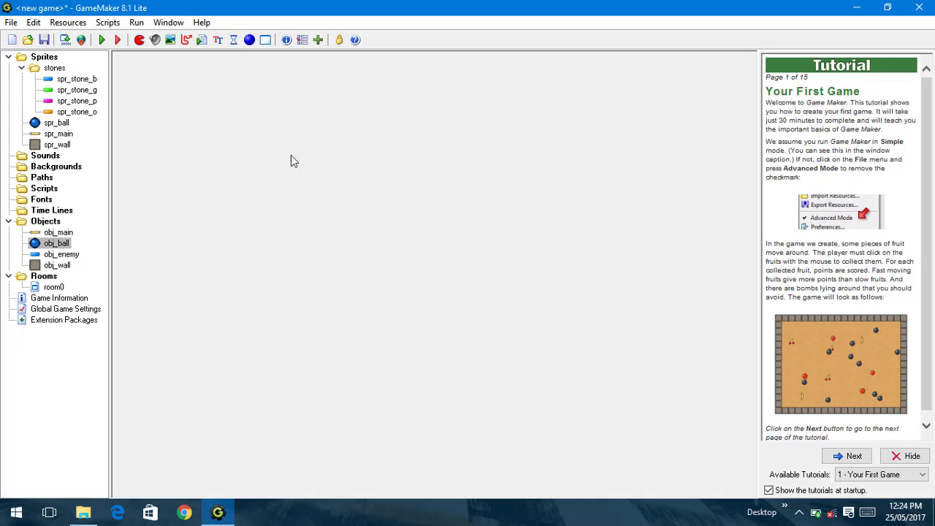
Step: Change the Set Variable action in obj_main's Space event to set global.space to true, and save the object
mouse_move(47, 238)
mouse_down()
mouse_move(62, 211)
mouse_move(46, 241)
mouse_move(50, 234)
mouse_up()
click(57, 244)
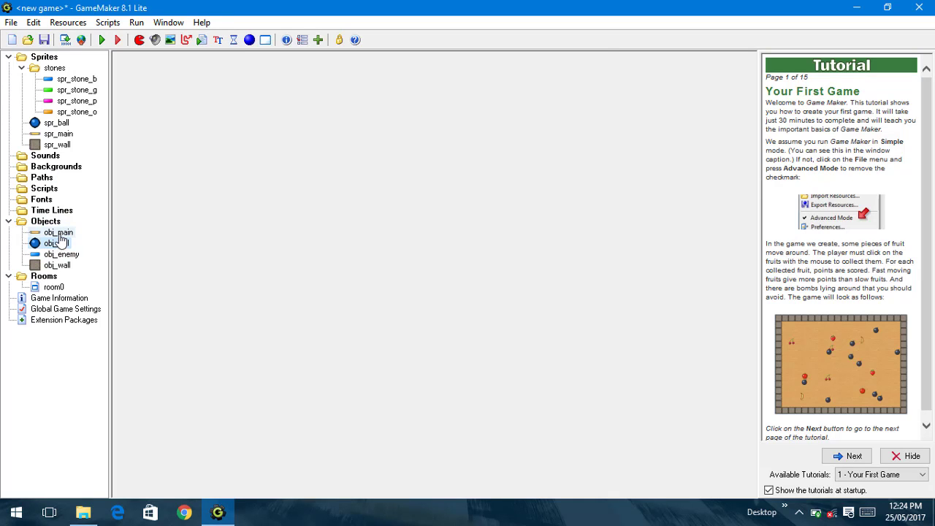
double_click(59, 234)
click(272, 109)
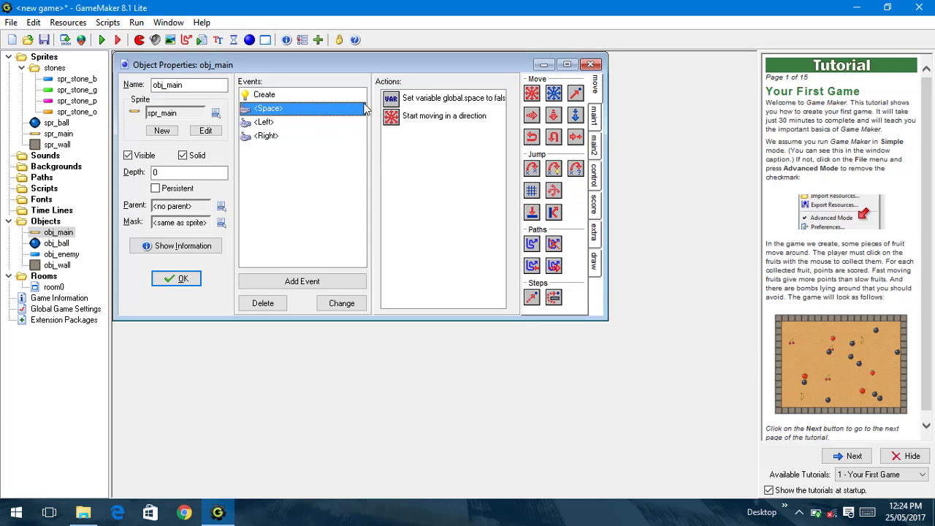
double_click(410, 68)
double_click(421, 76)
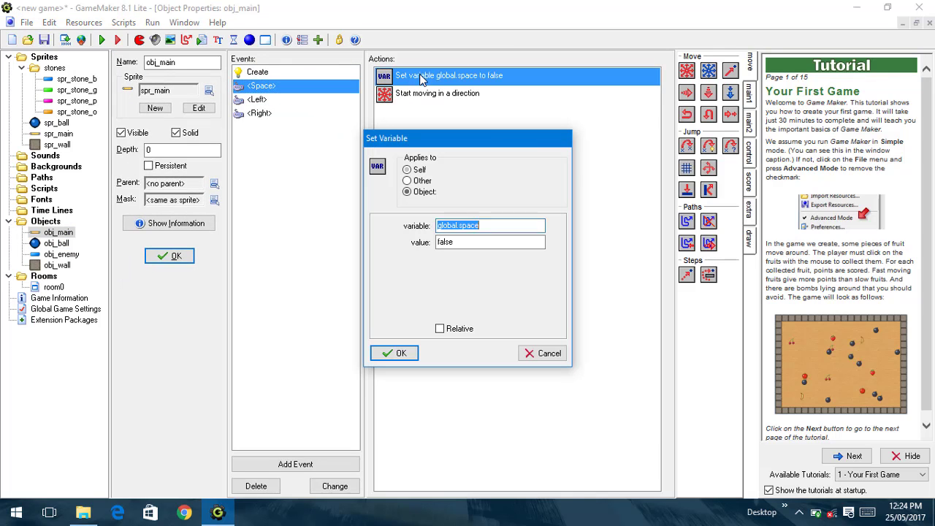
double_click(475, 243)
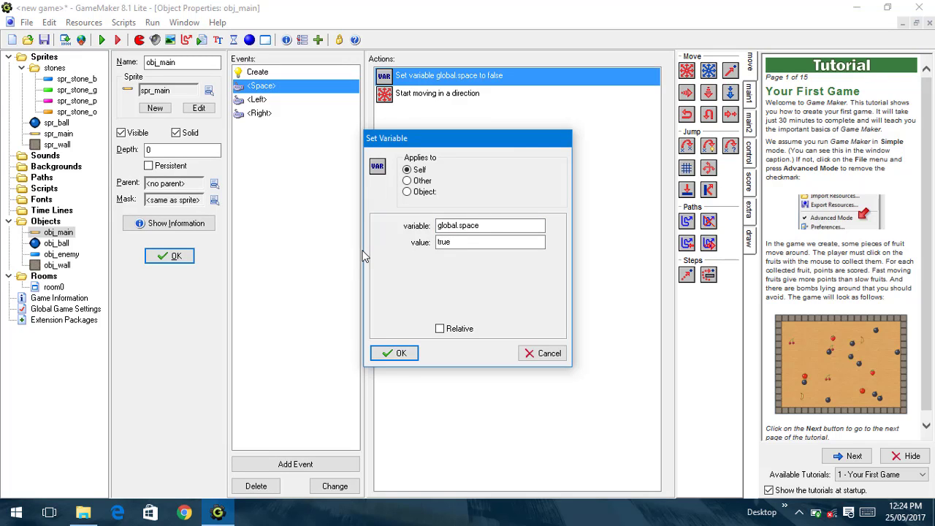
click(391, 353)
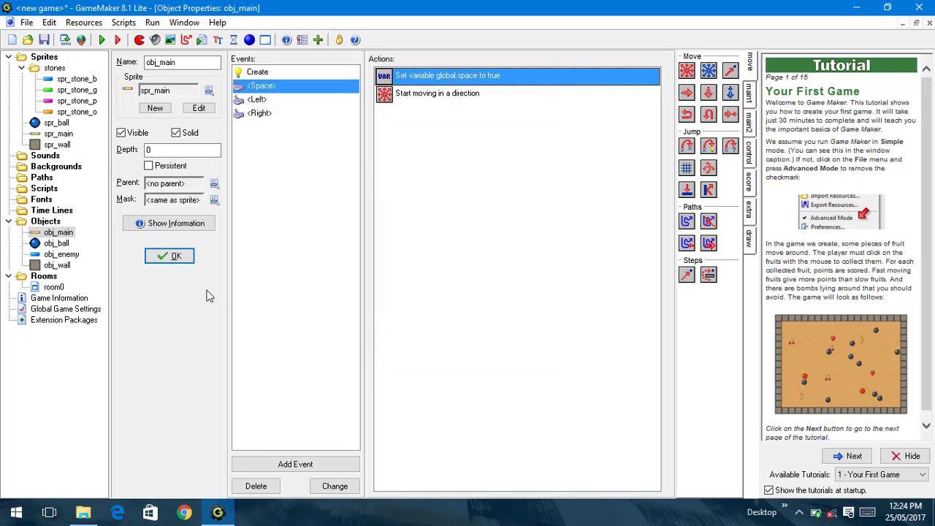
click(178, 260)
Step: Test-run the game again, launch the ball, move the bat as far as both side walls, and close the game window
key(F5)
key(Left)
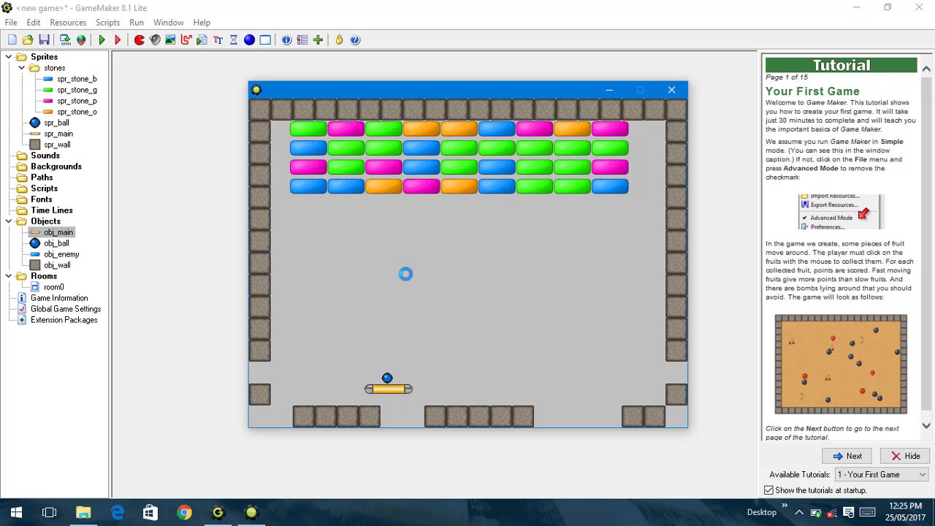
key(space)
key(Right)
key(Left)
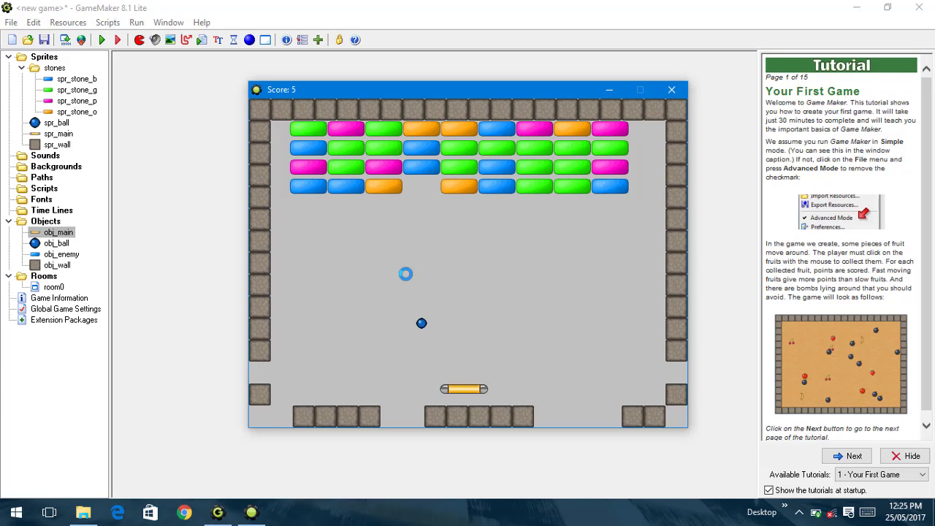
key(Right)
key(Left)
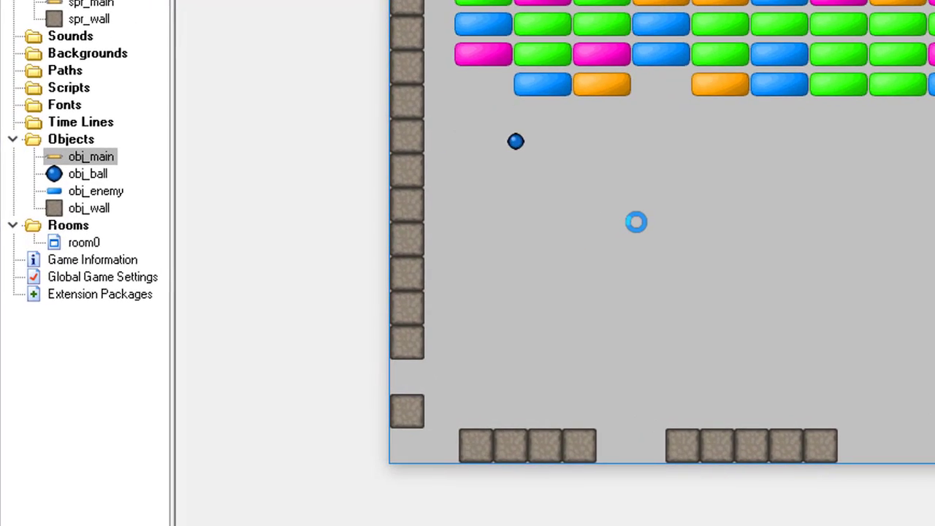
key(Right)
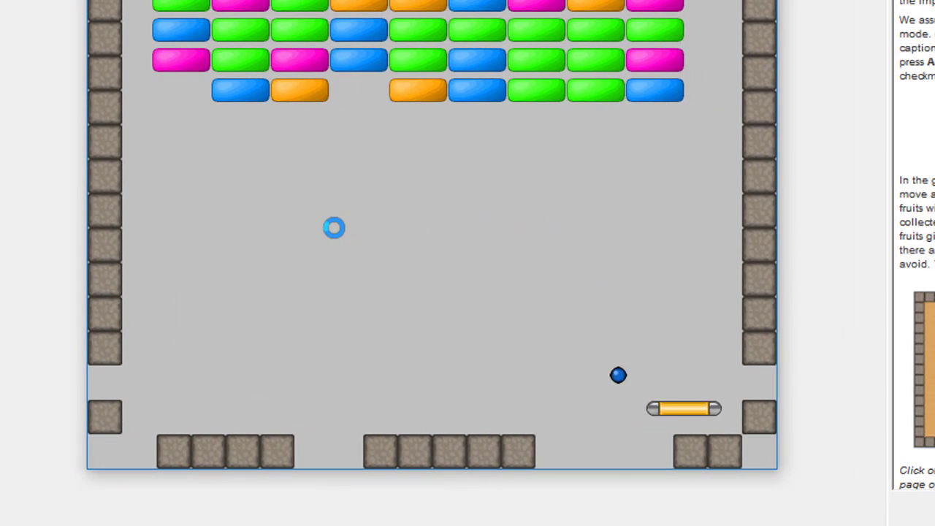
key(Left)
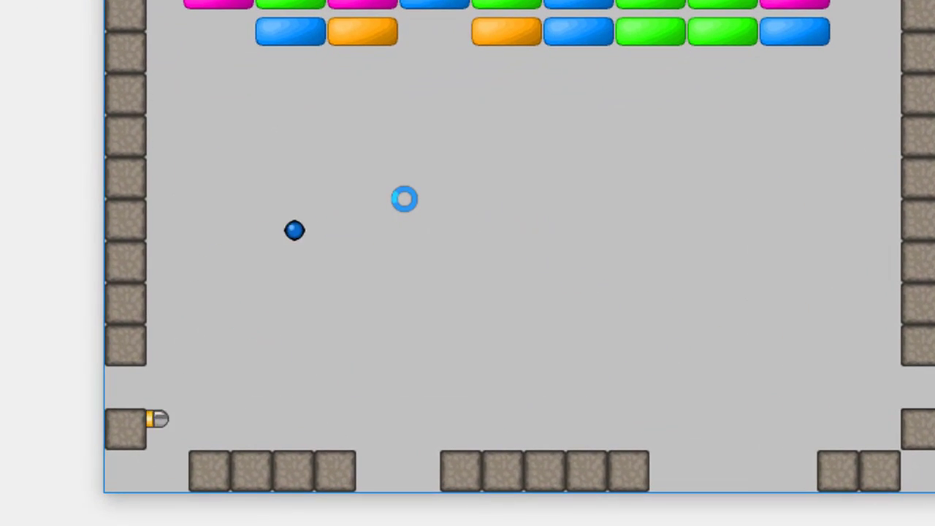
key(Right)
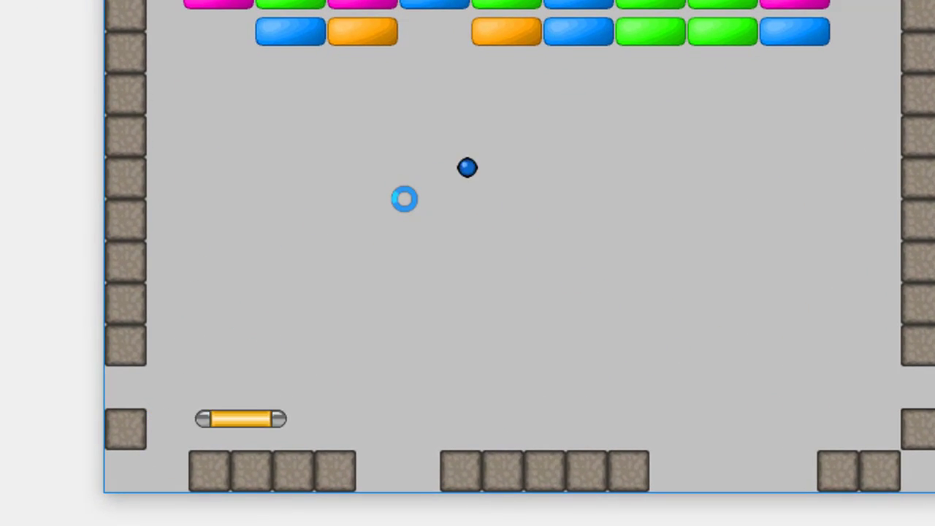
key(Left)
key(Right)
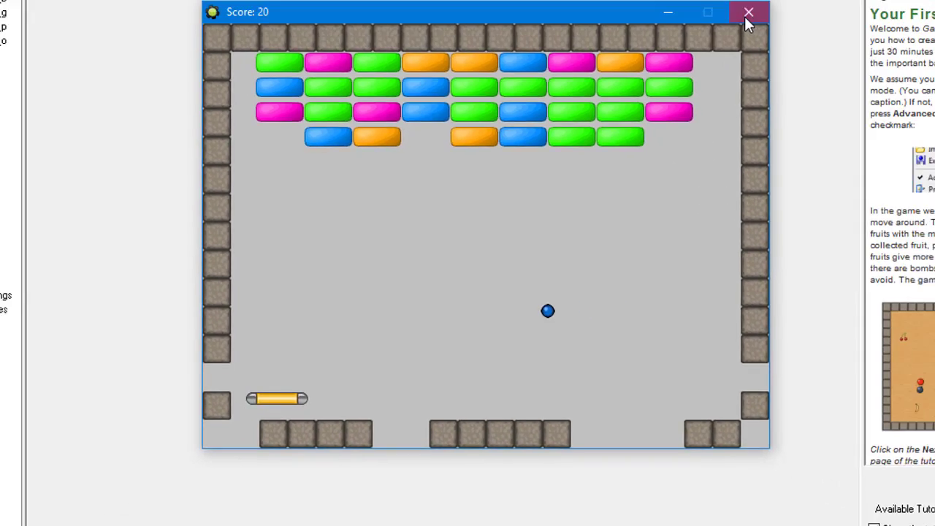
click(744, 18)
Step: Reopen obj_main and add a Collision event with obj_wall
double_click(57, 243)
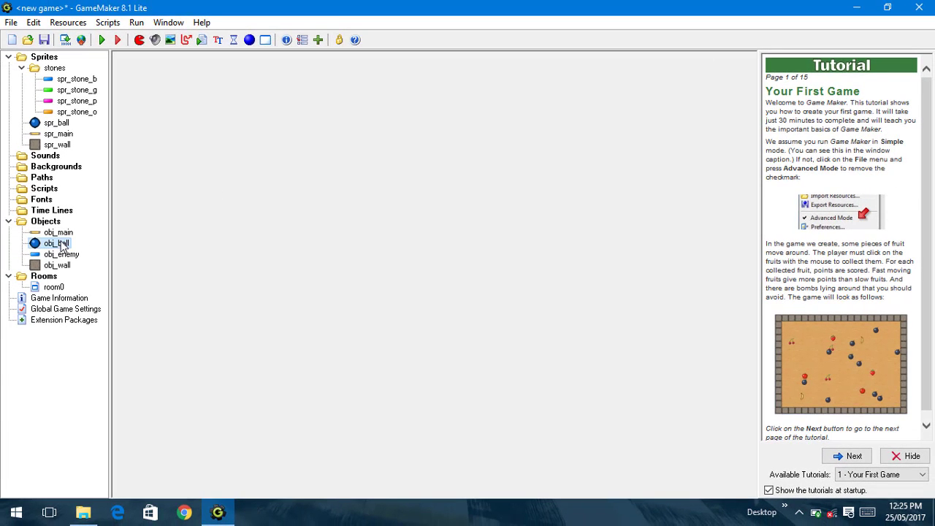
key(Return)
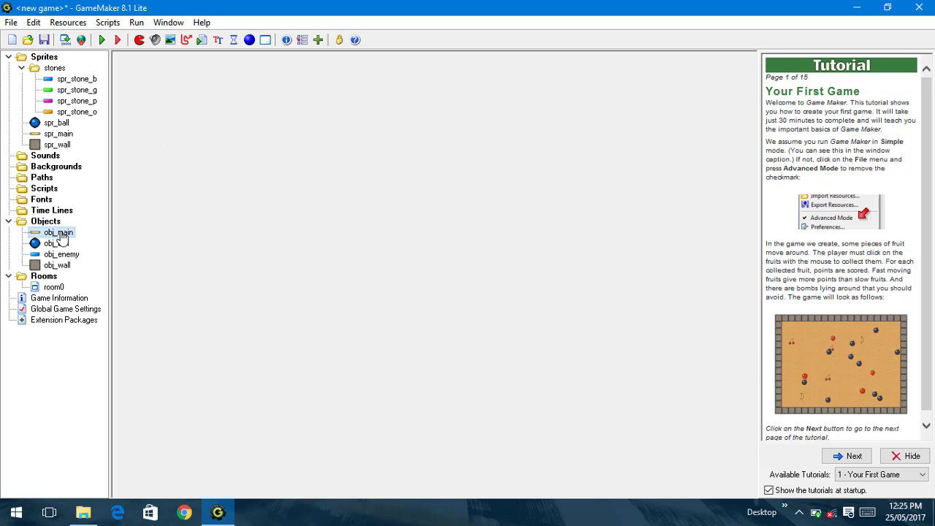
double_click(60, 233)
click(357, 319)
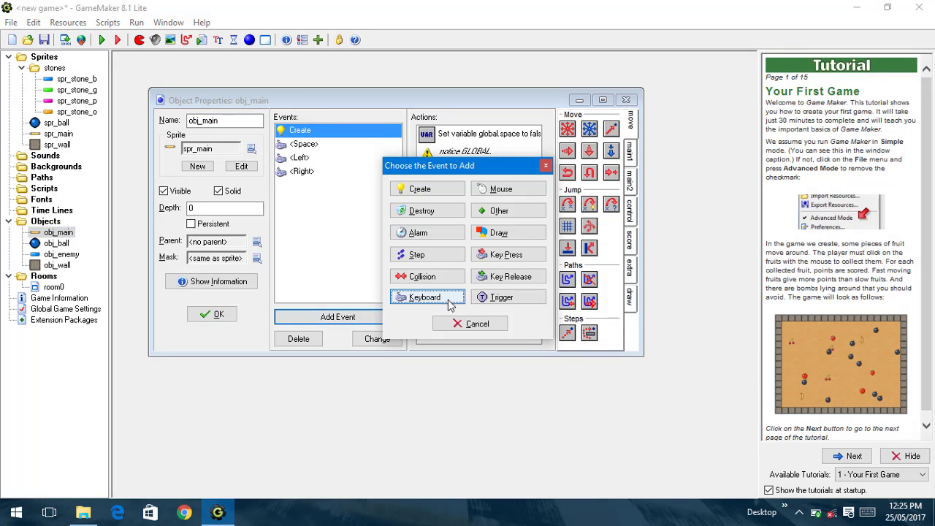
click(424, 277)
click(483, 337)
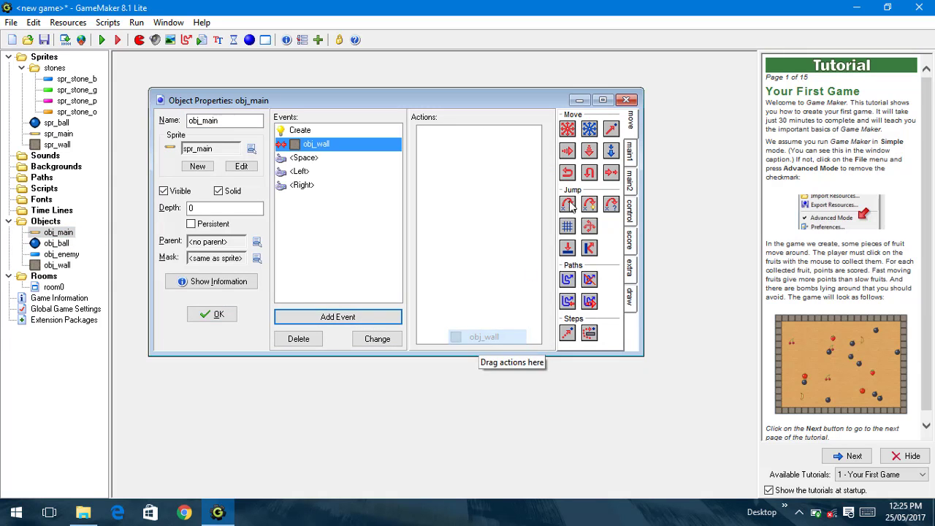
Step: Try a Display Message action reading "Hey! Don't collide with the wall!!!" in the obj_wall collision event, and delete it
click(630, 179)
drag(569, 206, 437, 231)
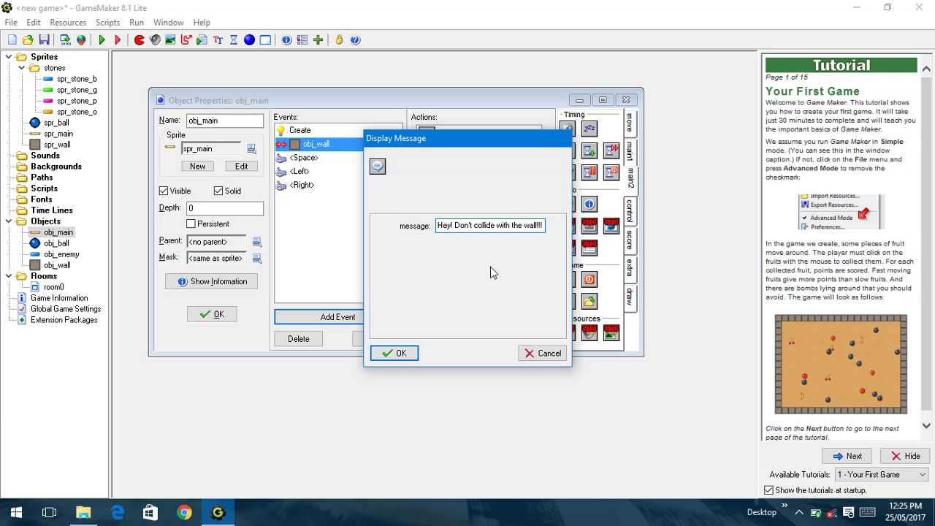
click(411, 354)
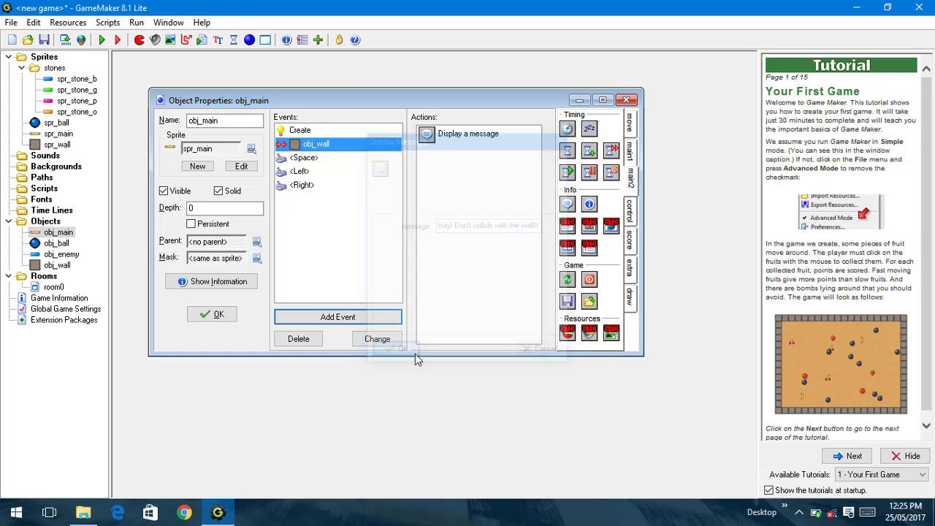
click(482, 135)
key(Delete)
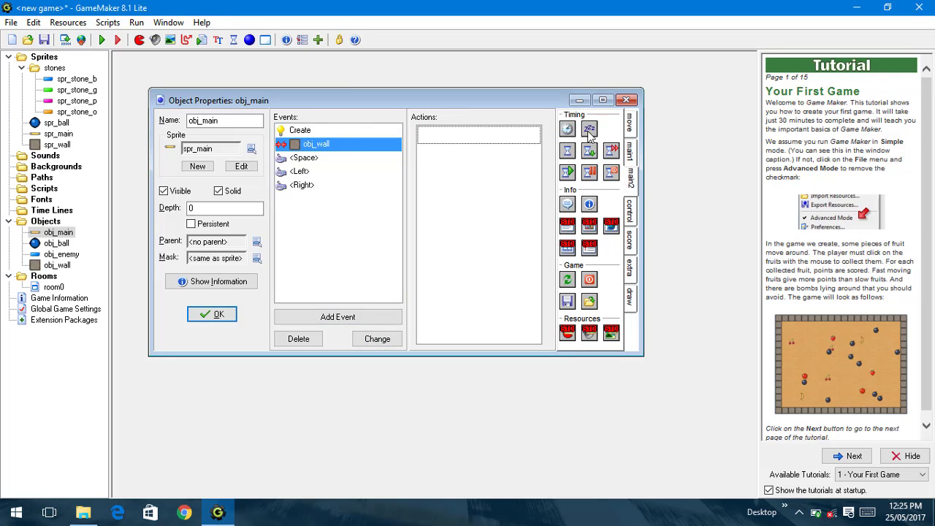
Step: Add a Move Fixed action with the stop direction and speed 0 to obj_main's obj_wall collision event, and save the object
click(633, 130)
drag(568, 129, 524, 197)
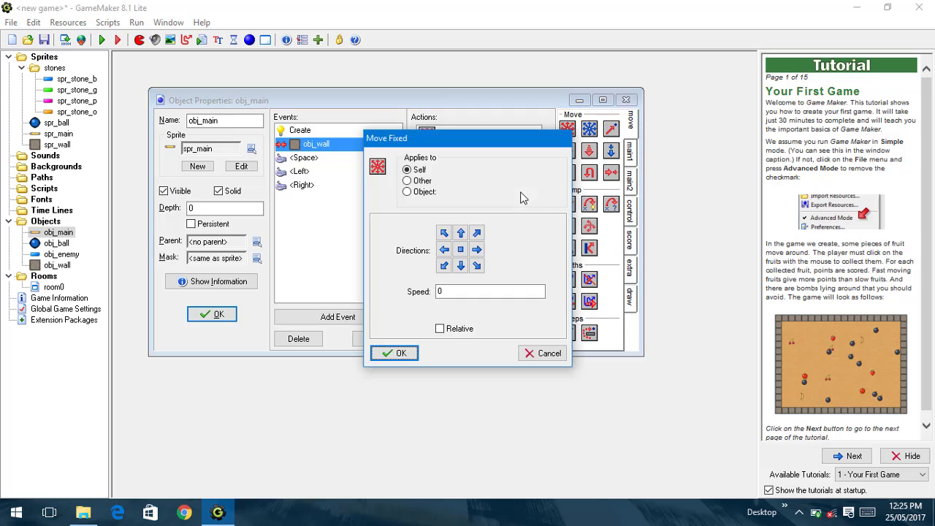
click(461, 250)
click(394, 355)
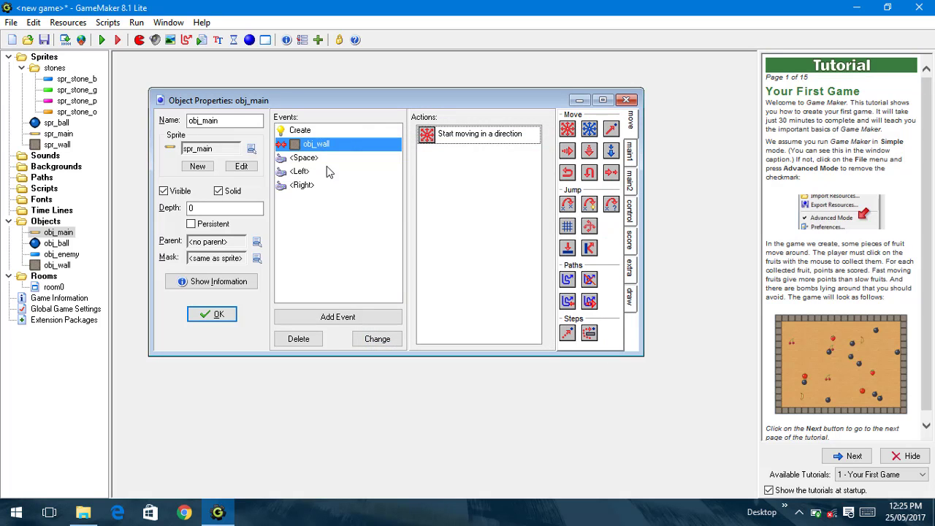
click(212, 314)
Step: Test-run the game, move the bat and ball both ways before launching, and close the game window
click(102, 39)
key(Right)
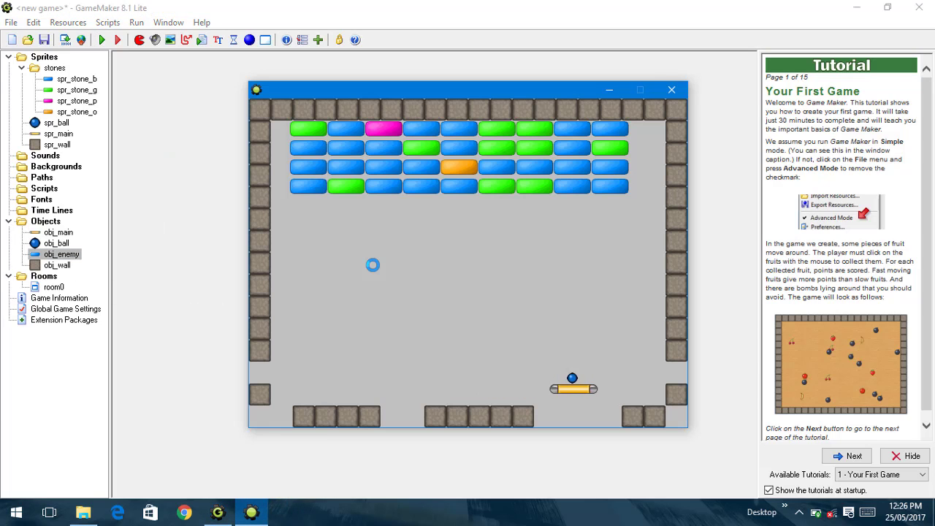
key(Left)
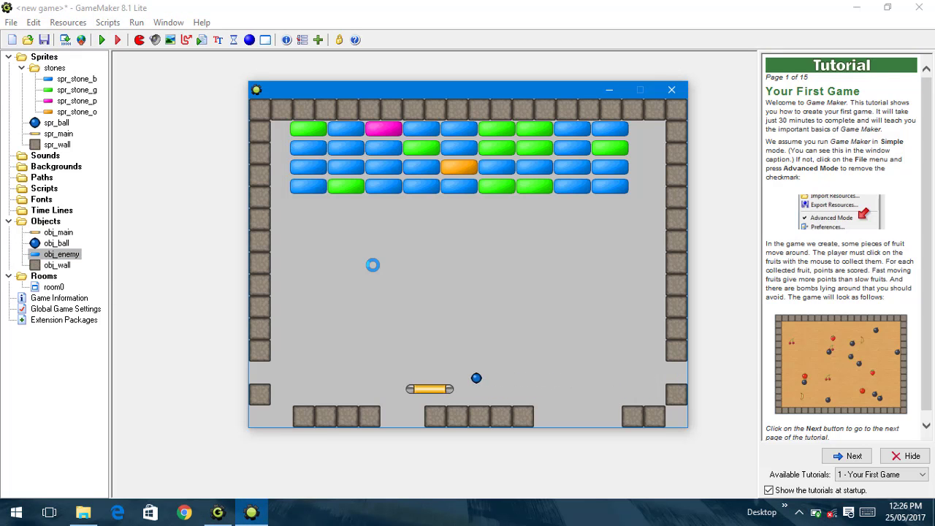
key(Right)
key(Right)
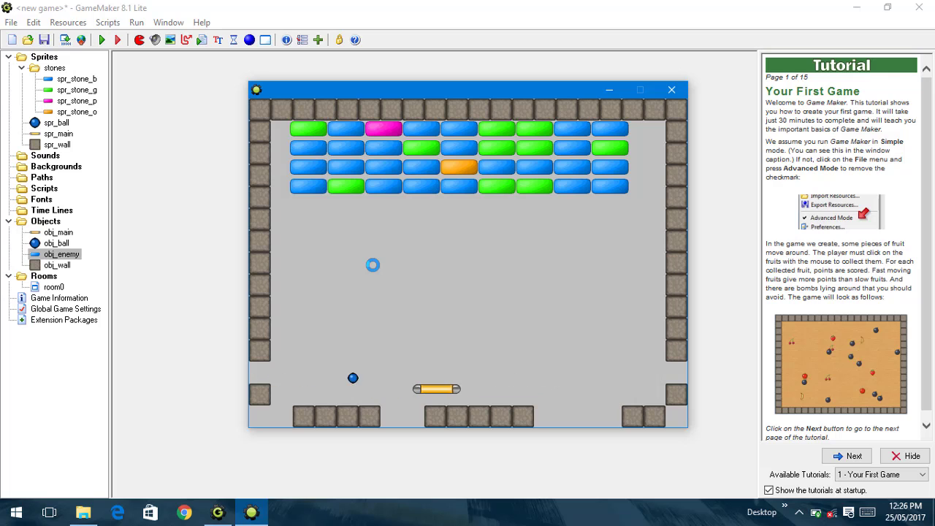
click(673, 91)
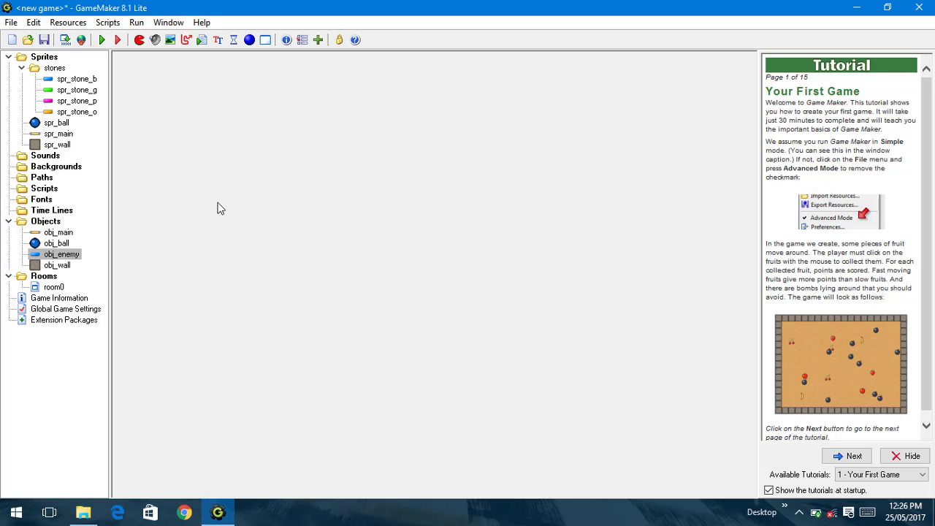
Step: Reopen obj_main's obj_wall collision event and add a check for global.space equal to false, followed by a copy of the Move Fixed action
double_click(58, 233)
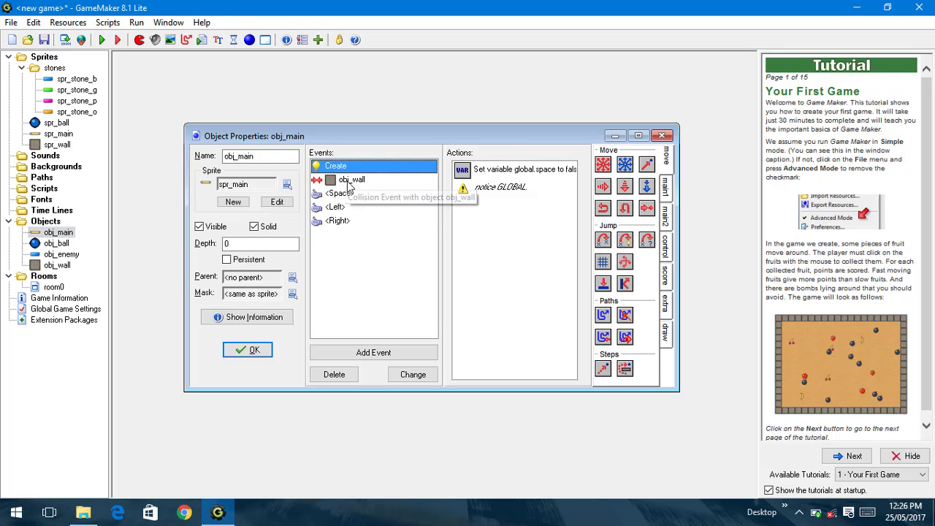
click(358, 179)
double_click(410, 136)
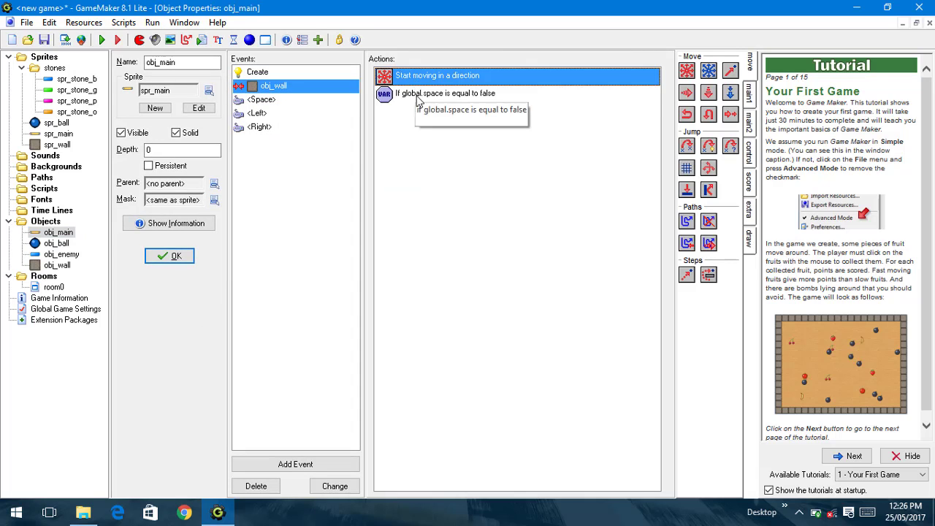
key(ctrl+v)
drag(415, 93, 429, 125)
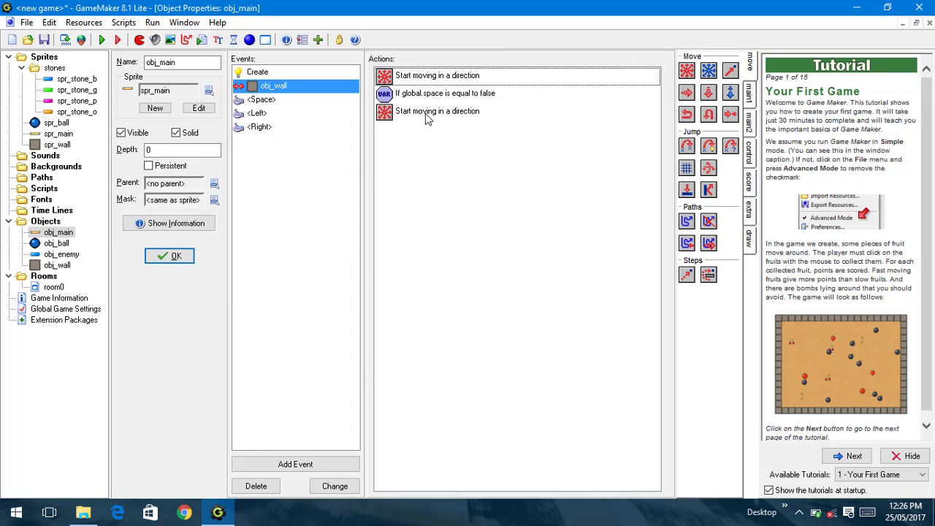
Step: Make the second Move Fixed action in the obj_wall collision event apply to obj_ball, and save obj_main
double_click(427, 113)
click(428, 192)
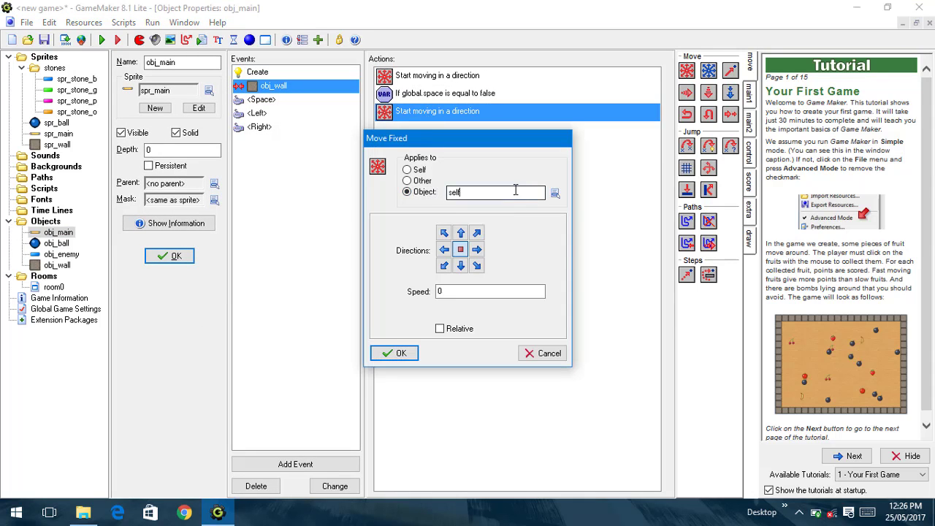
click(555, 193)
click(523, 213)
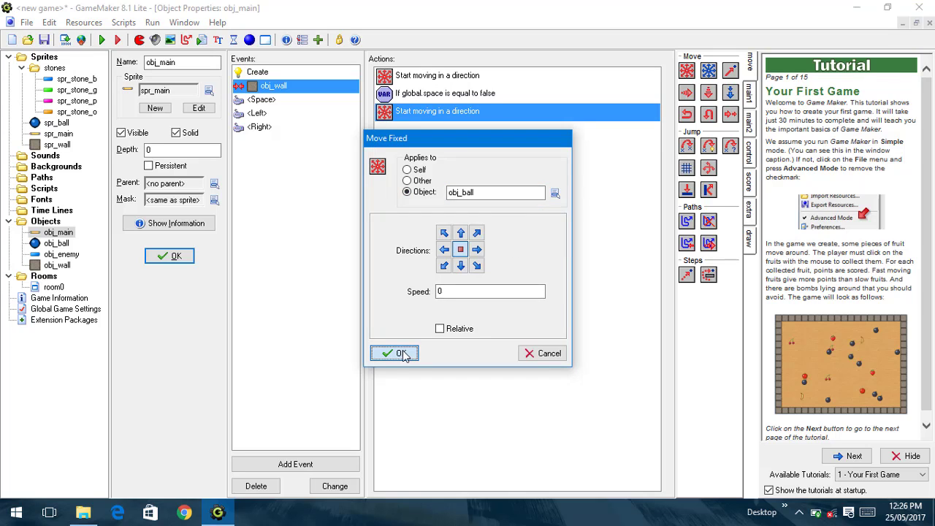
click(401, 353)
click(169, 257)
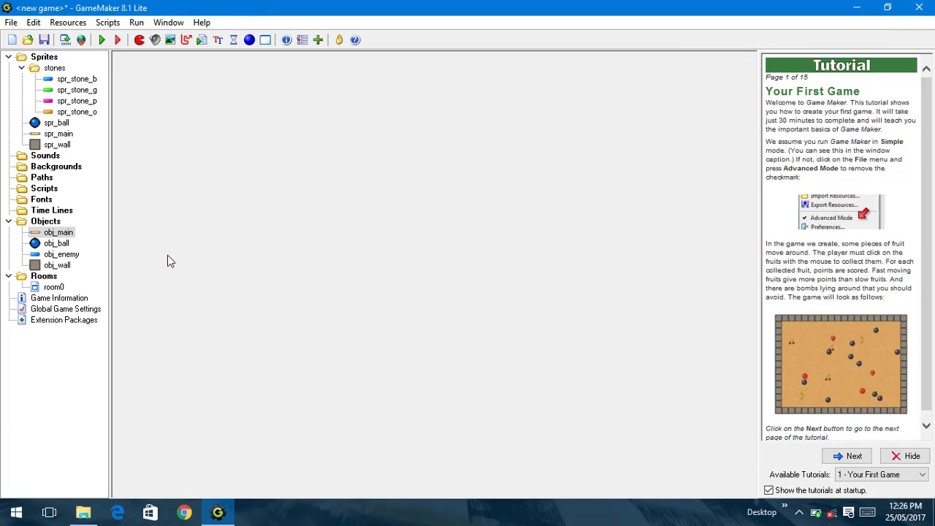
Step: Test-run the game again, move the bat as far as the side walls without launching the ball, and close the game window
key(F5)
key(Left)
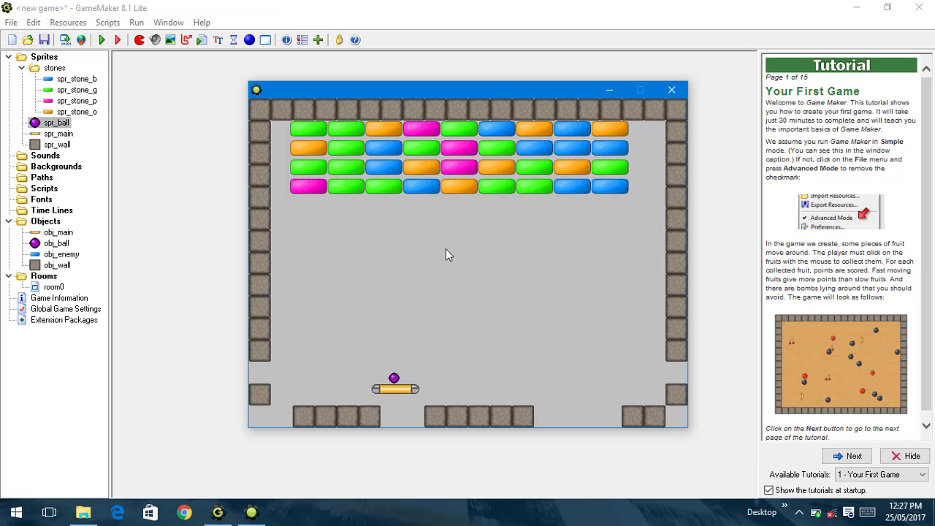
key(Right)
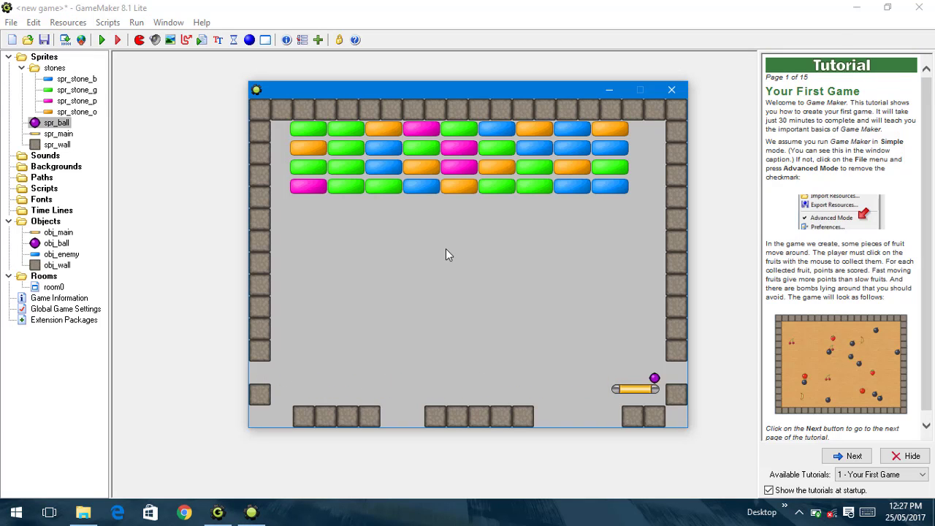
key(Left)
key(Right)
click(672, 91)
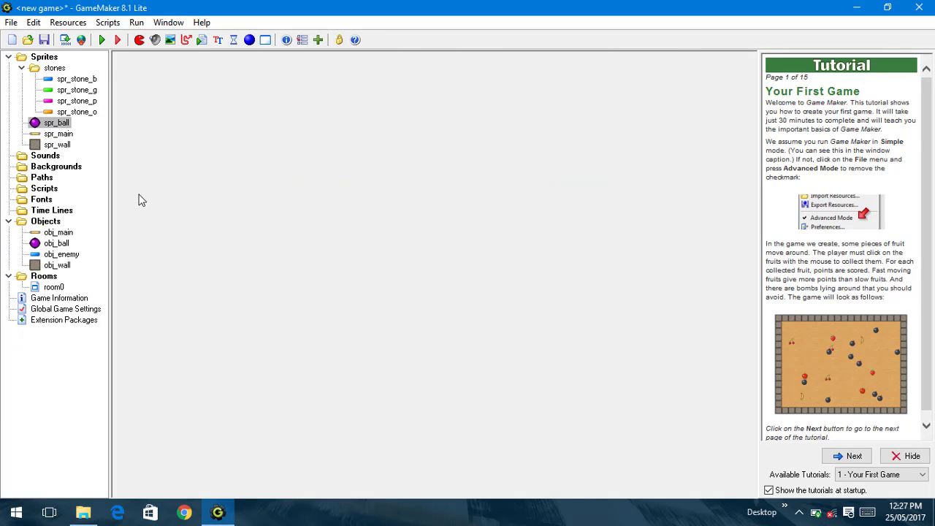
double_click(55, 234)
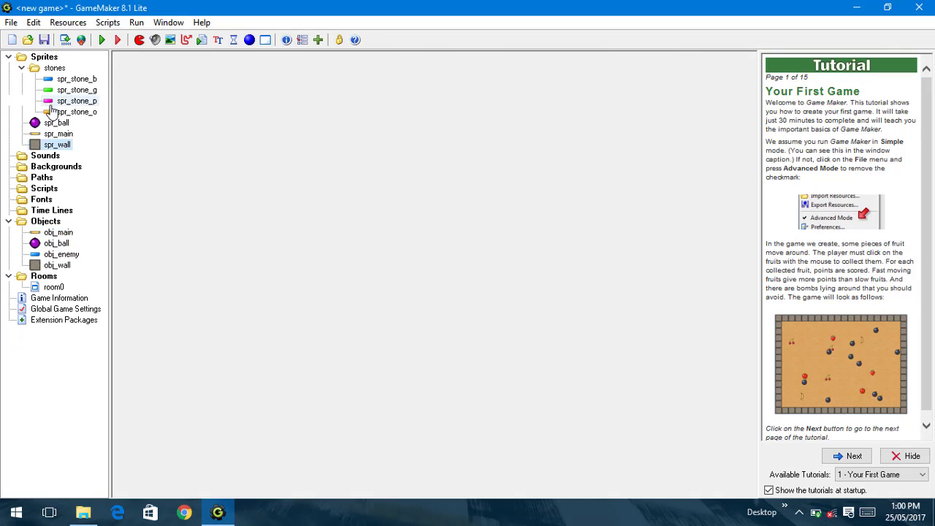
Step: Create a new sprite named spr_stop_there
right_click(41, 64)
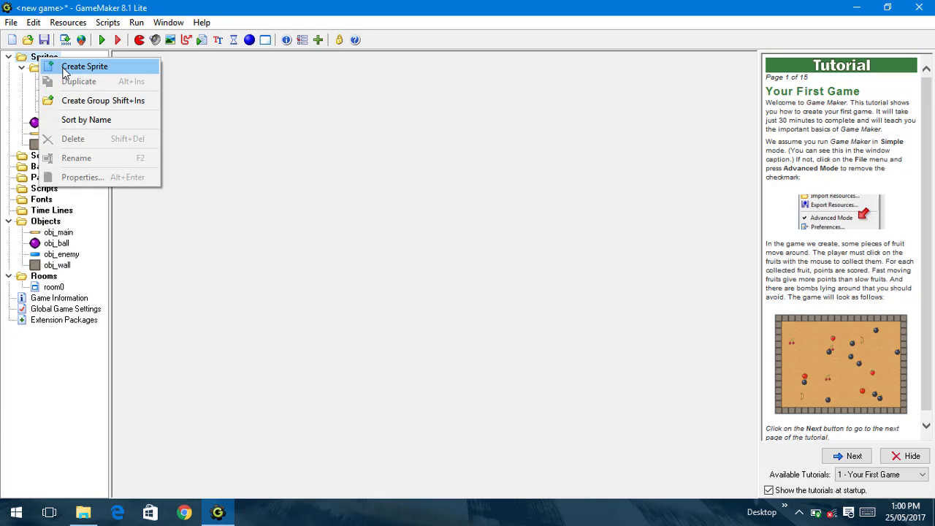
click(81, 66)
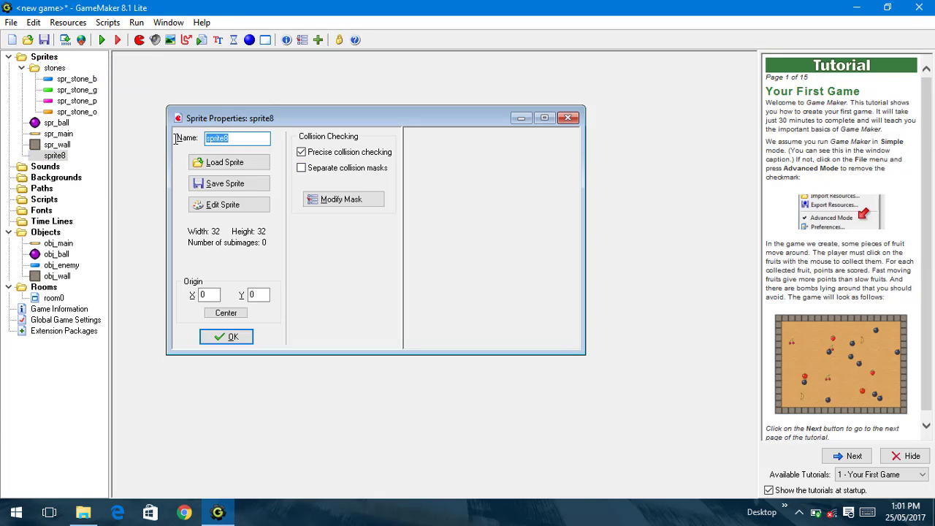
text(stop_the)
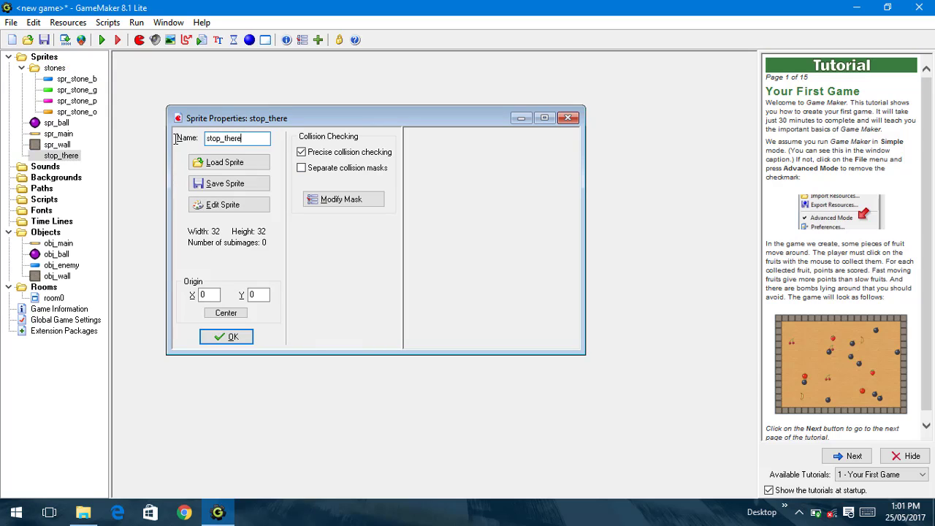
text(re)
key(Home)
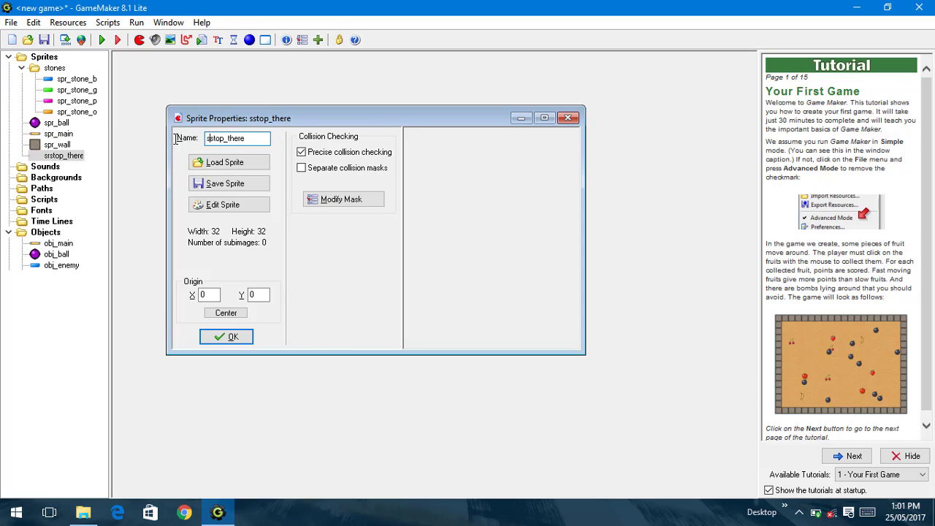
text(spr_)
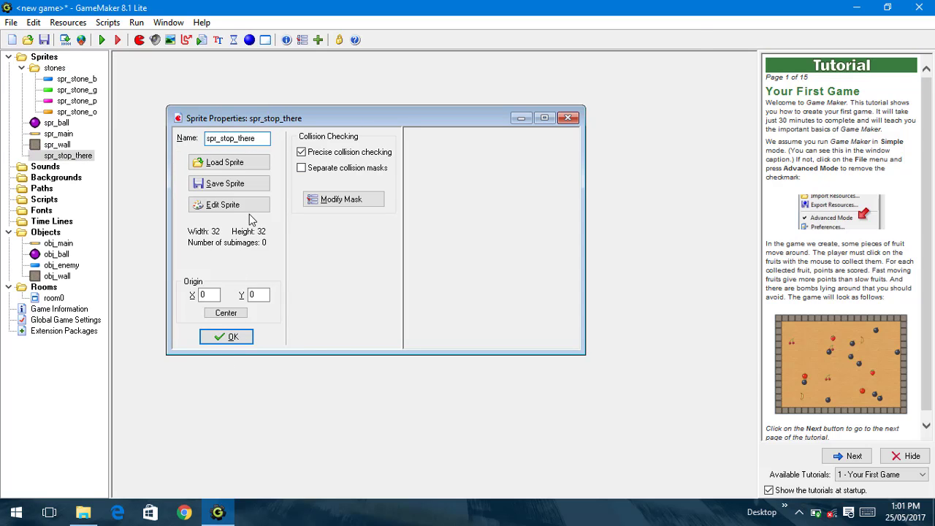
Step: Start a new blank image for spr_stop_there, 16 wide and 16 high
click(232, 205)
key(ctrl+n)
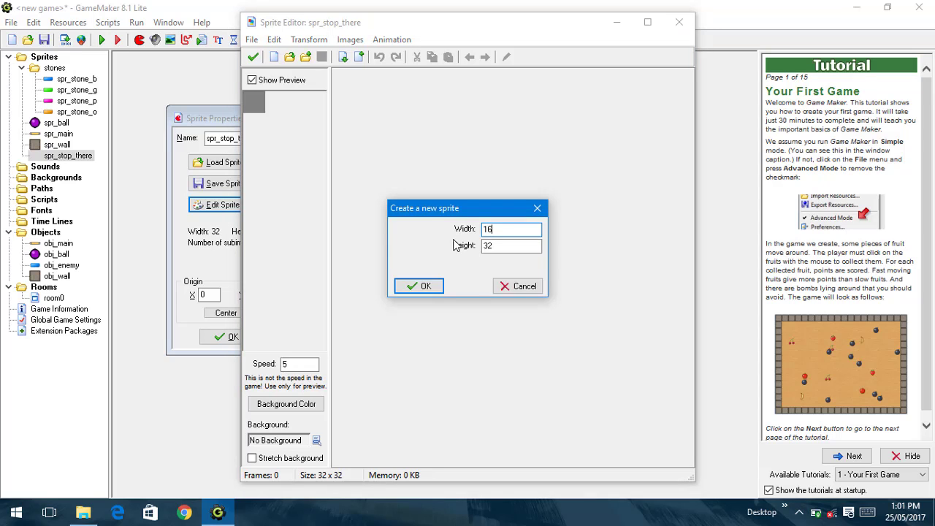
text(1)
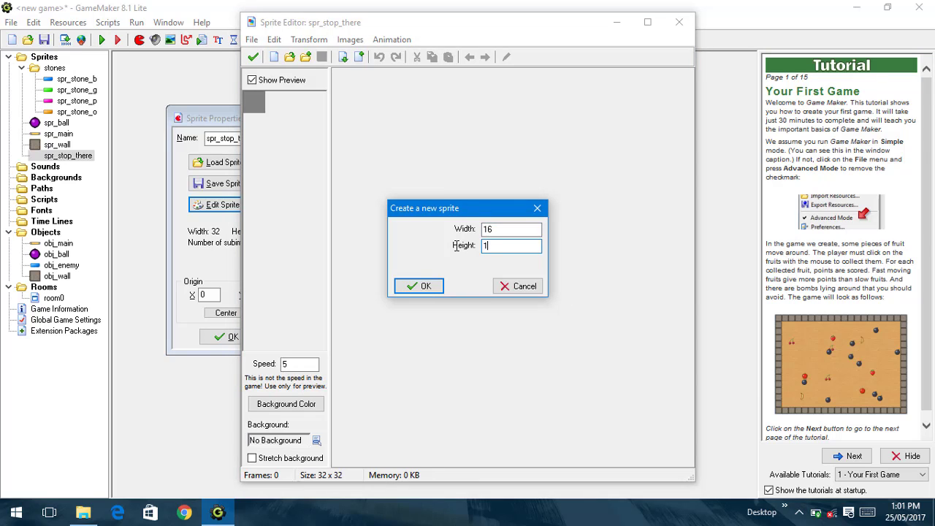
text(6)
key(Return)
Step: Scribble black pencil strokes over the spr_stop_there image, and save the sprite
double_click(356, 78)
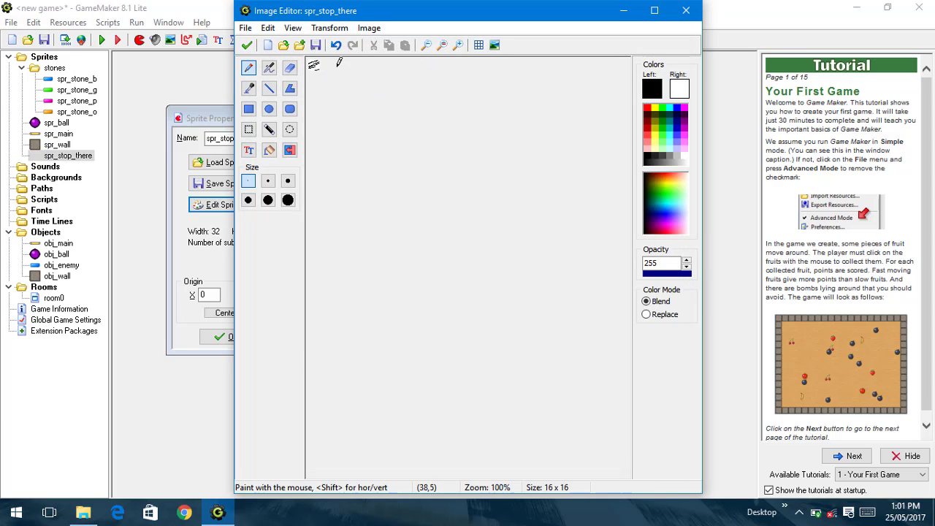
click(247, 46)
click(254, 56)
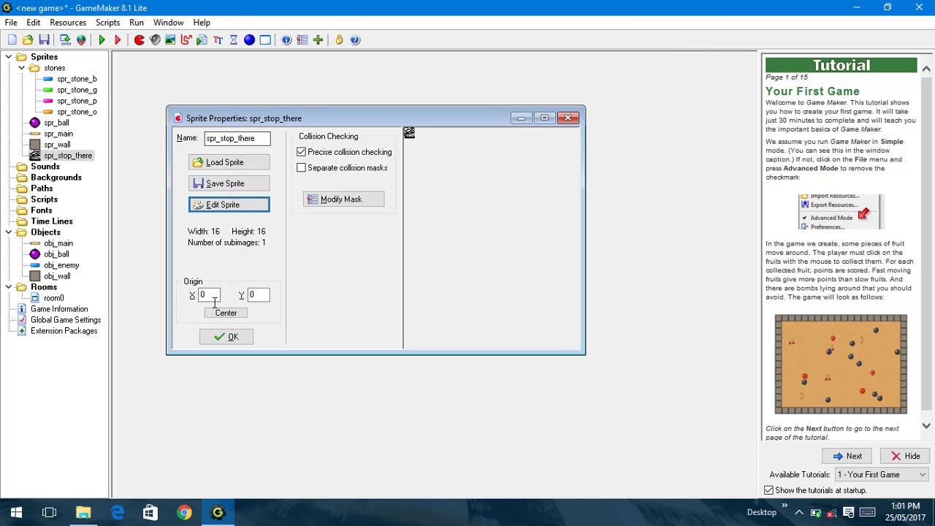
click(231, 336)
Step: Create a new object named spr_stop and assign it the sprite spr_stop_there
click(45, 232)
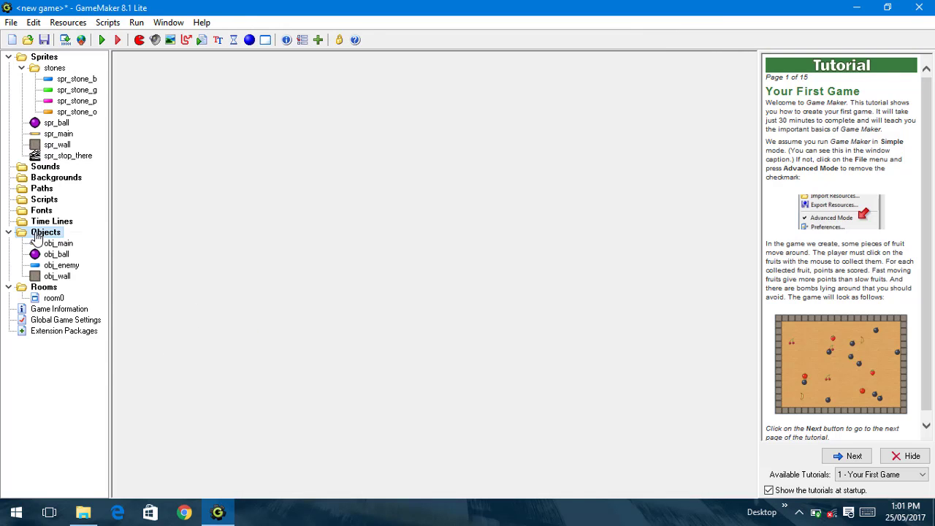
right_click(40, 233)
click(58, 238)
text(spr)
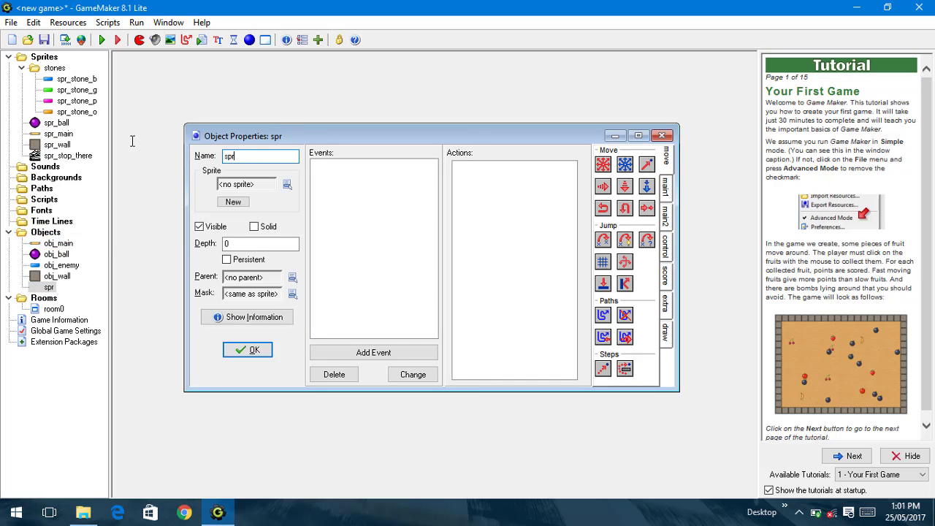
text(_stop)
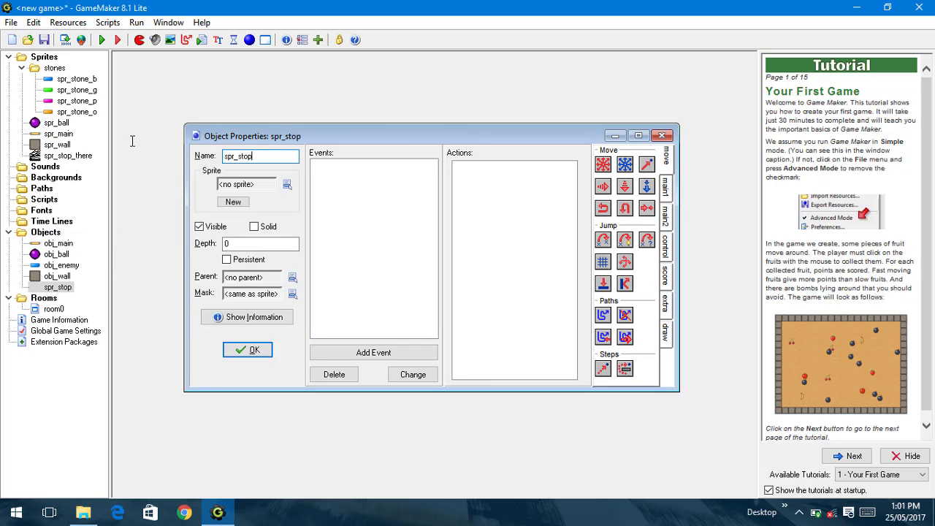
click(287, 185)
click(338, 265)
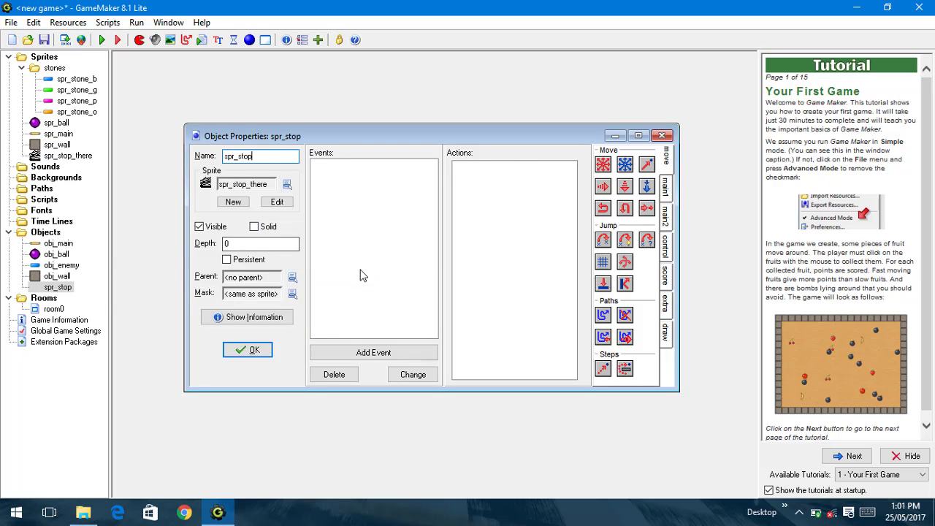
Step: Add a Create event to spr_stop that executes the code "if (global.space==false) self.solid=true;", and save the object
click(377, 351)
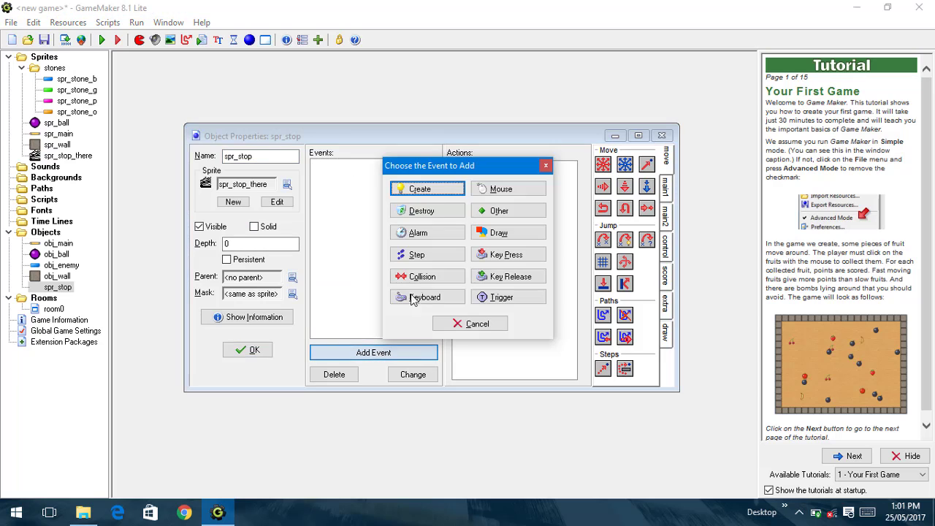
click(439, 187)
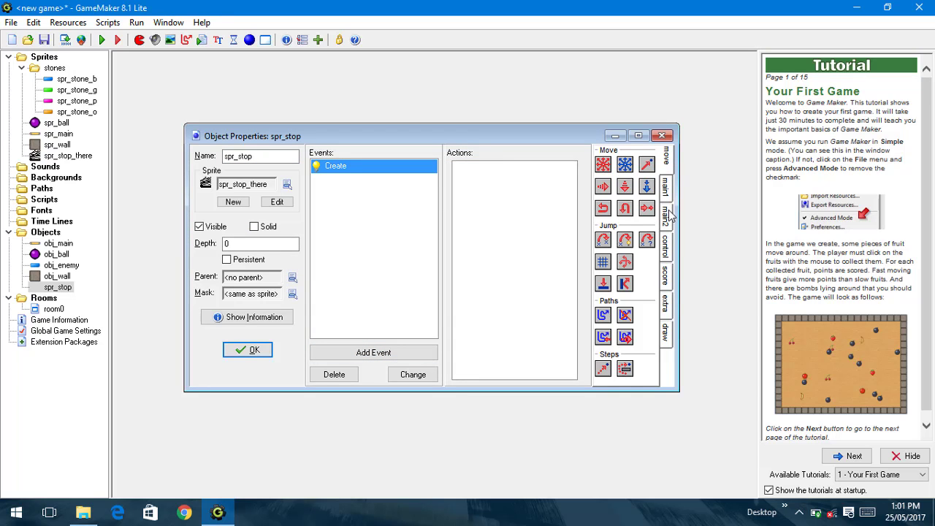
click(668, 247)
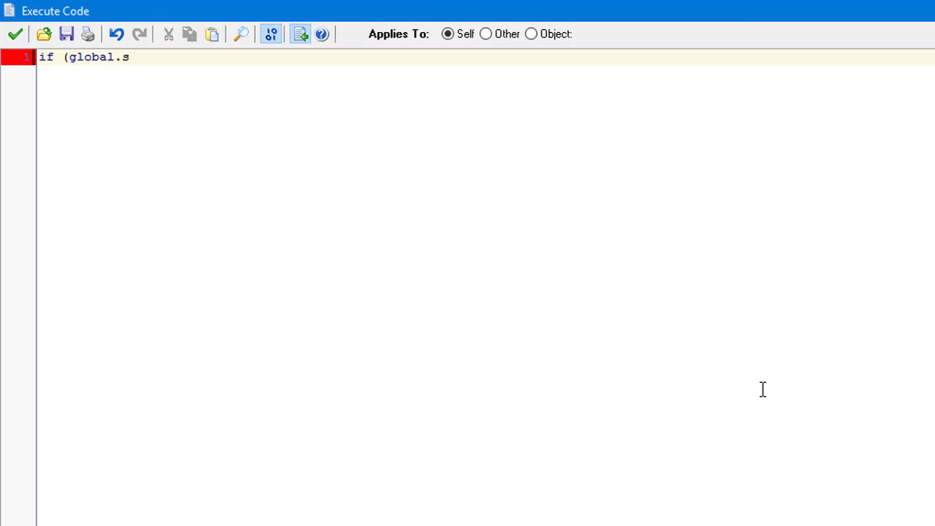
text(pace==false)
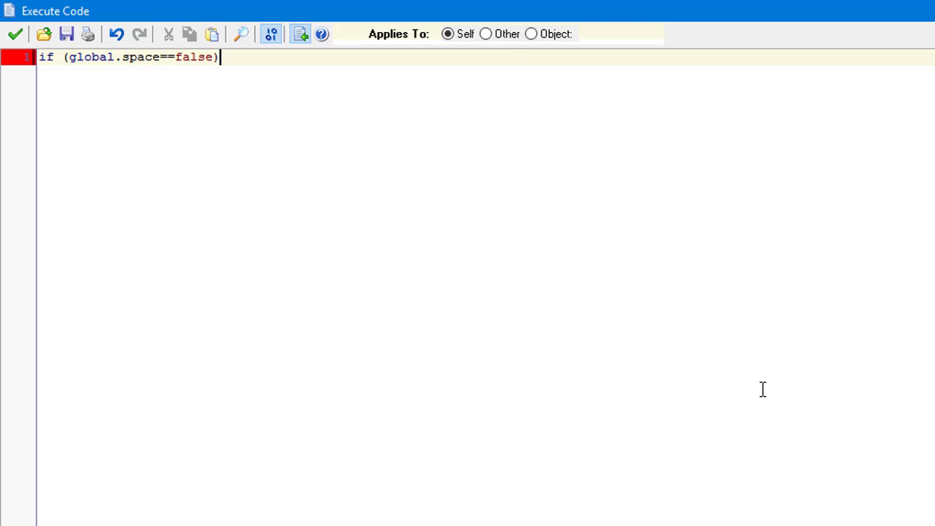
key(Return)
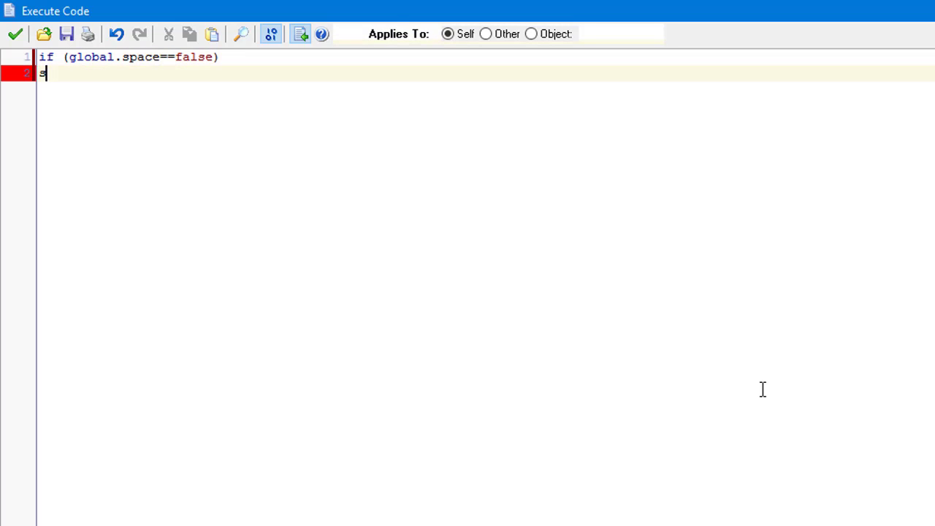
text(self.solid=true;)
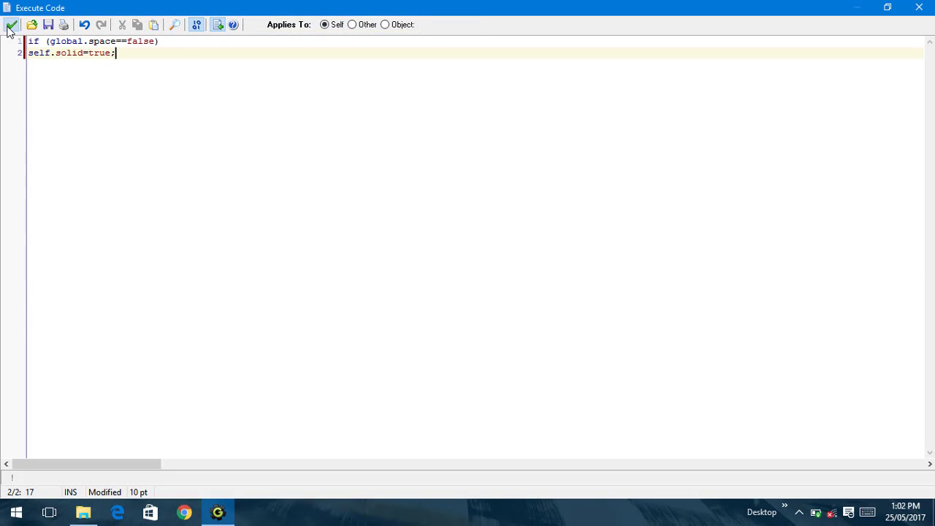
click(9, 27)
click(246, 351)
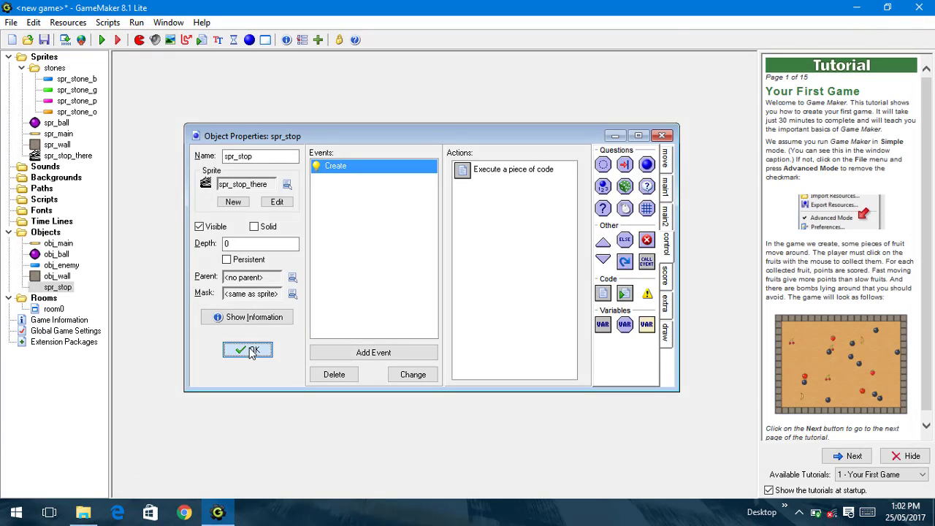
double_click(57, 255)
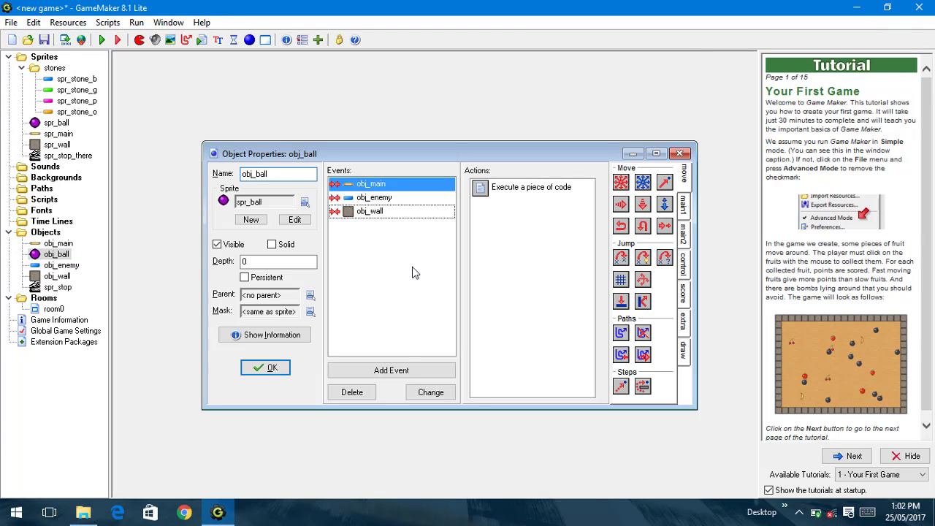
click(407, 371)
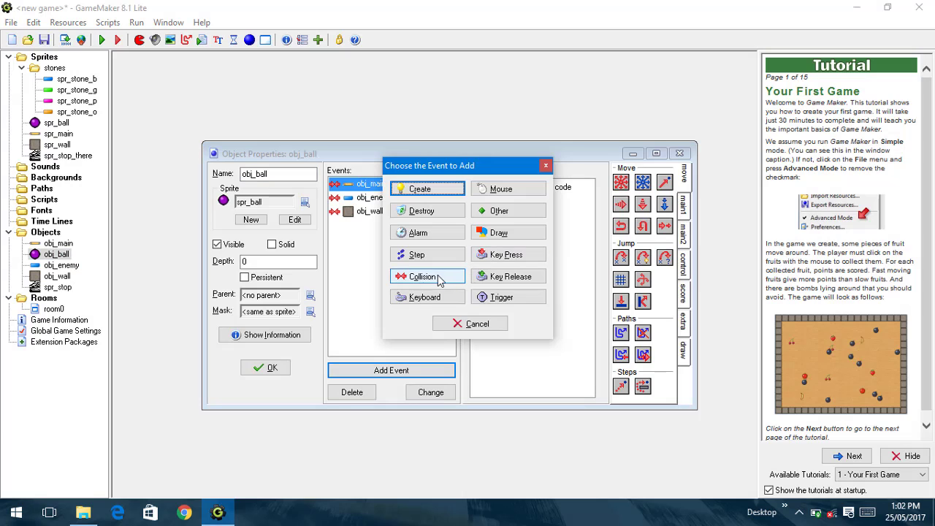
click(436, 277)
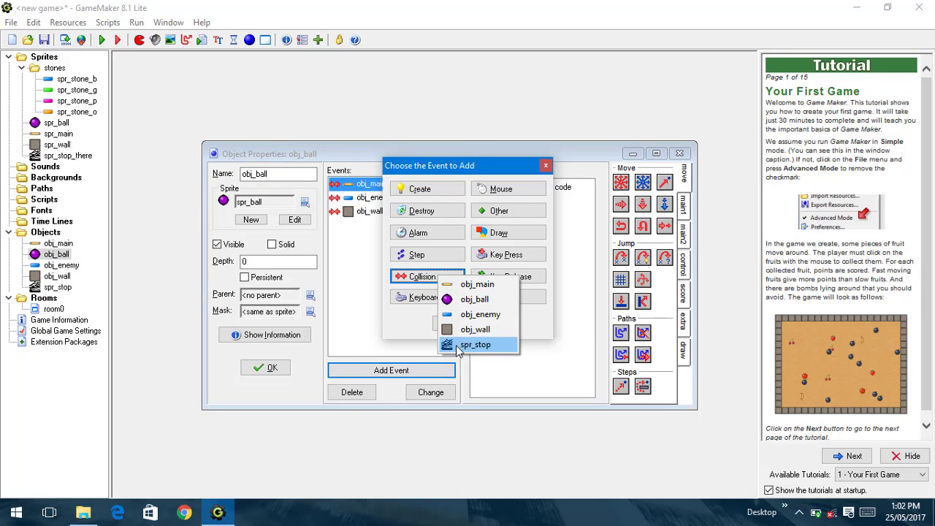
key(Escape)
key(Escape)
click(266, 368)
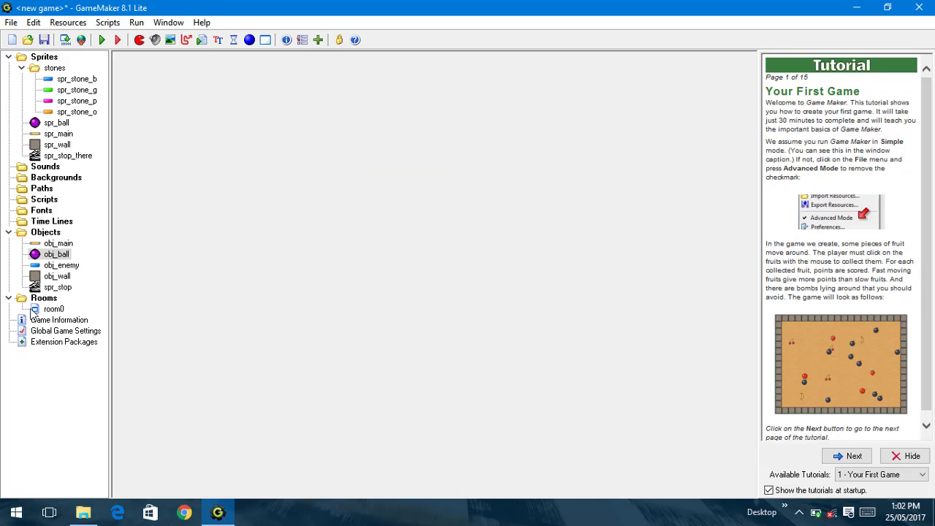
Step: Place one spr_stop instance in room0 at x 32, y 400, beside the gap in the left wall
double_click(53, 309)
double_click(362, 173)
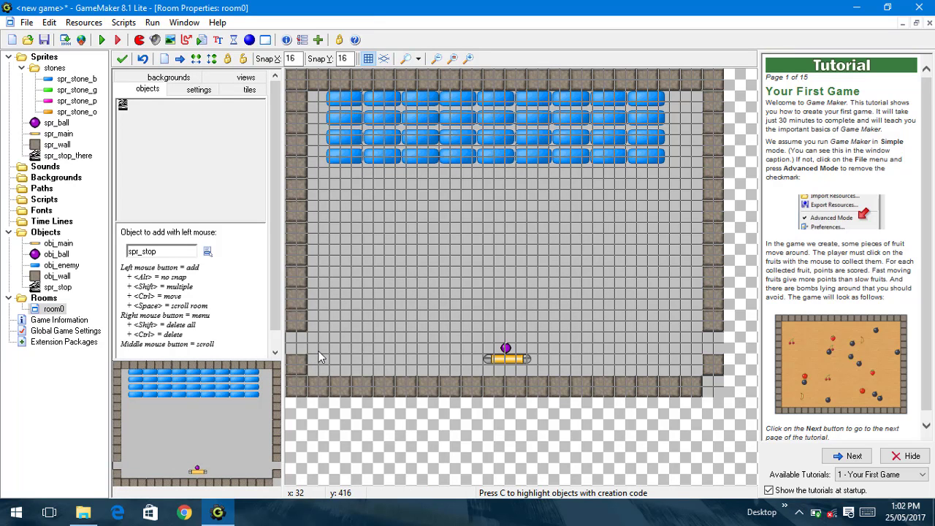
click(314, 348)
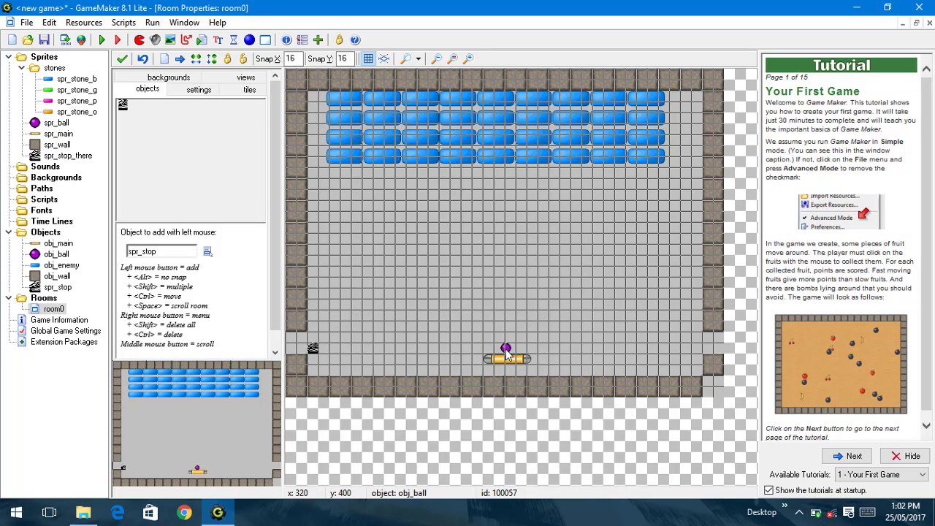
Step: Check the exact position of the ball instance in room0
right_click(509, 356)
click(563, 250)
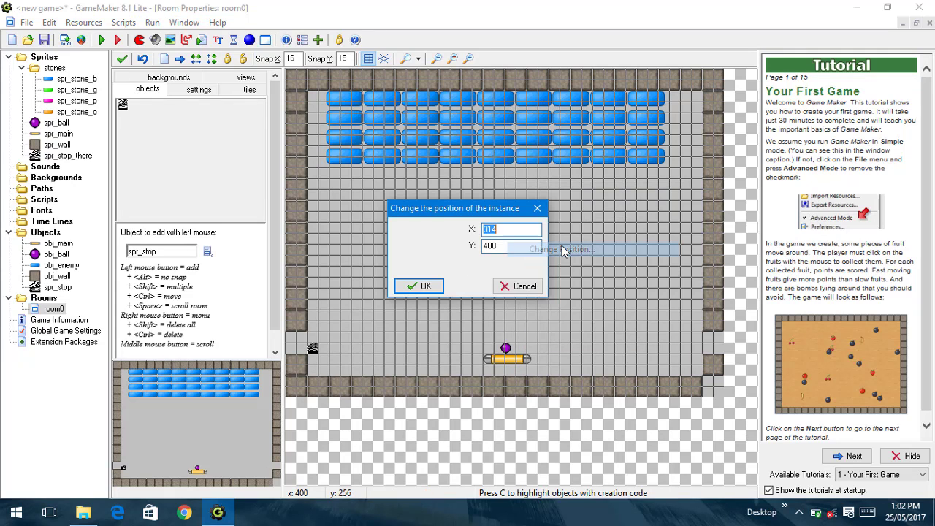
click(419, 286)
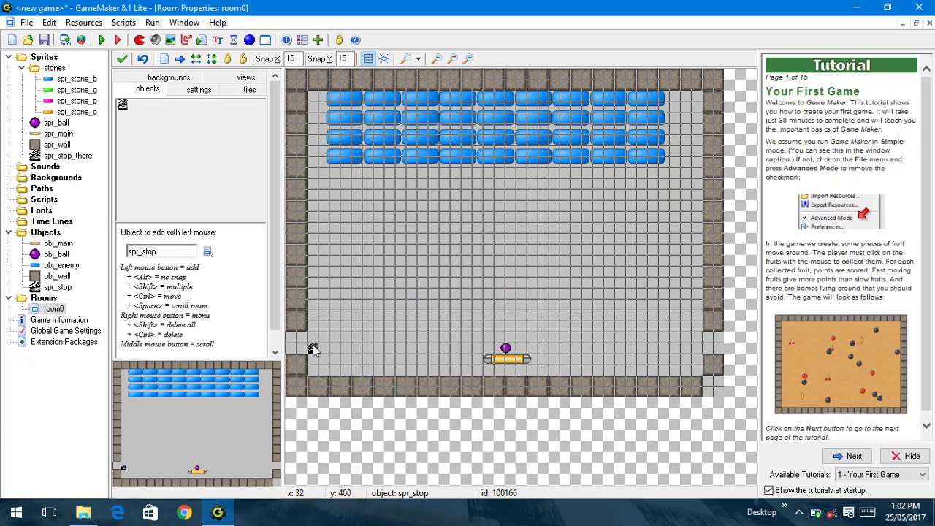
Step: Change the X position of the spr_stop instance so that it sits slightly further right in the room
right_click(313, 349)
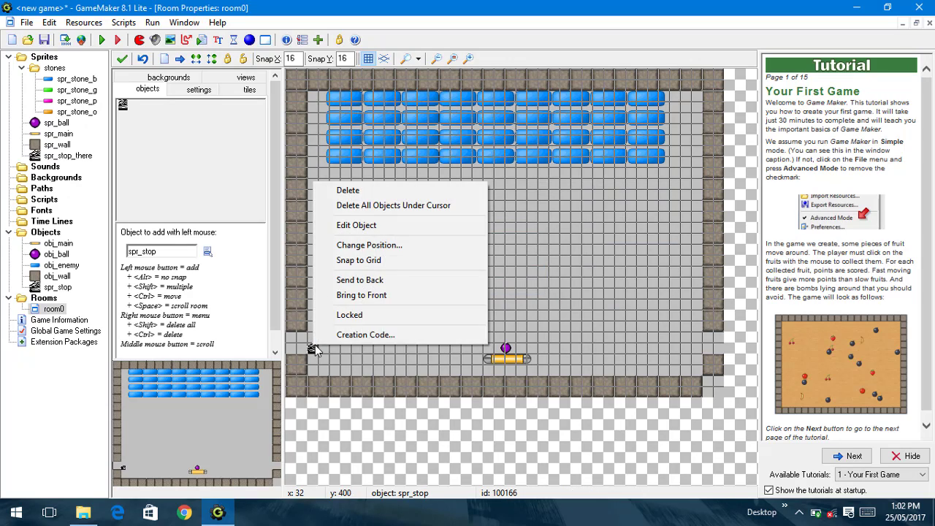
click(369, 245)
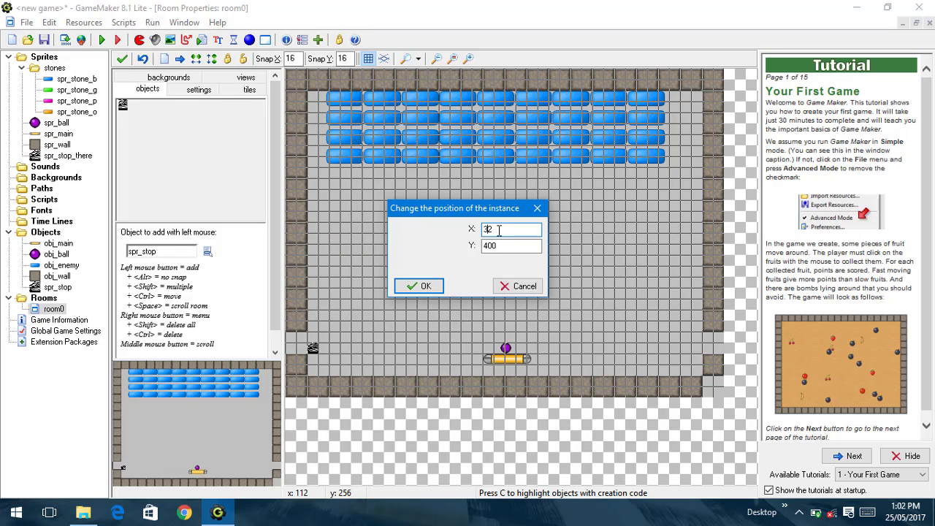
key(Return)
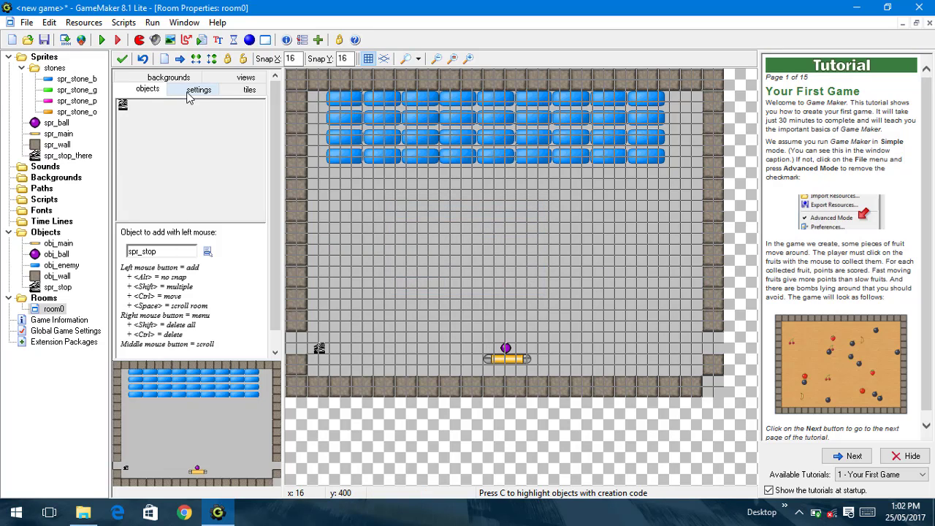
Step: Accept the room changes and add a collision event with spr_stop to obj_ball
click(122, 59)
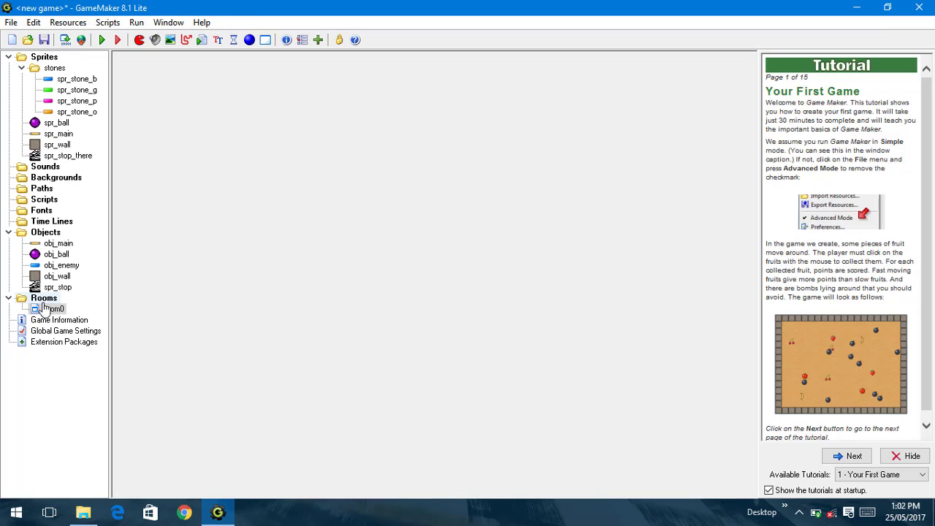
double_click(57, 255)
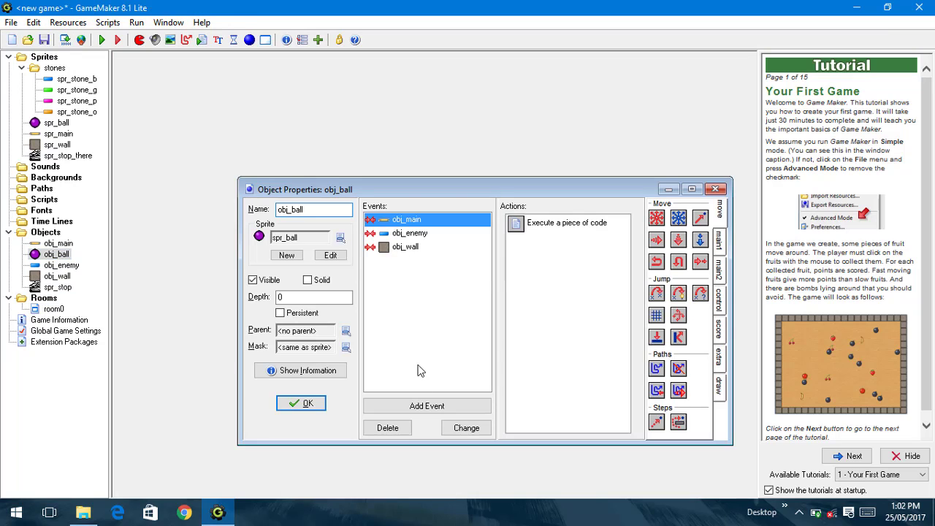
click(418, 406)
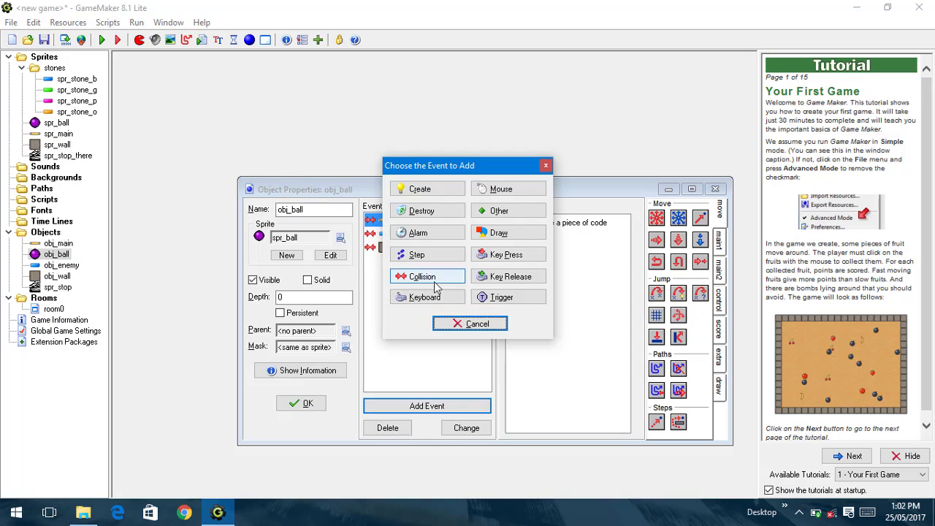
click(436, 284)
click(472, 351)
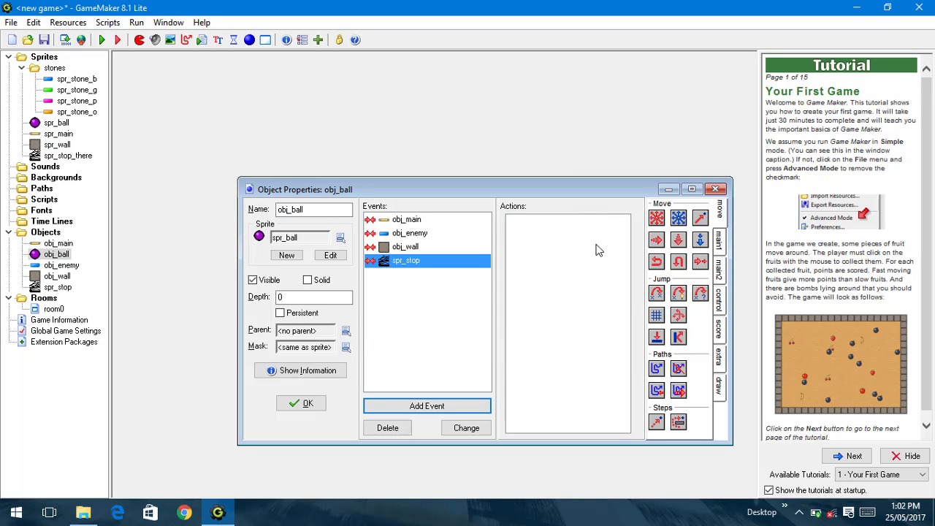
Step: Add a Test Variable action to the spr_stop collision that checks whether global.space is equal to false
click(717, 245)
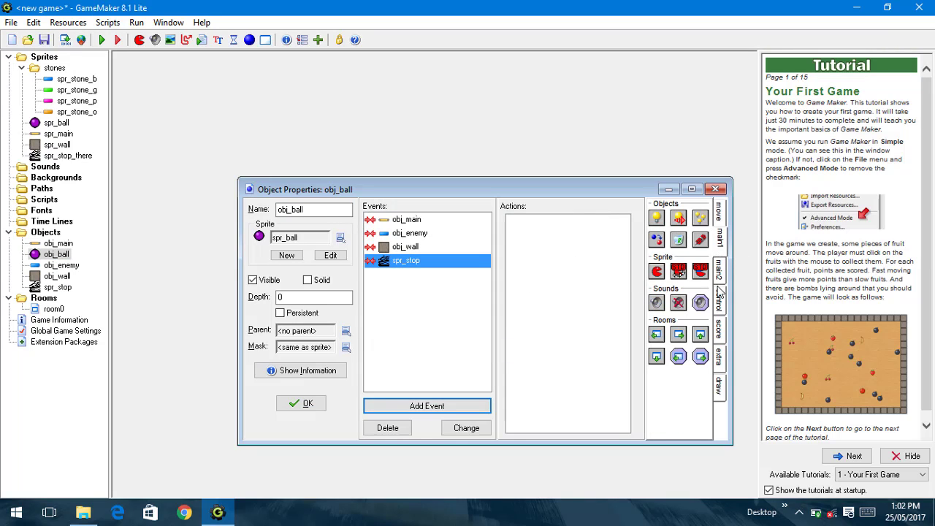
click(720, 307)
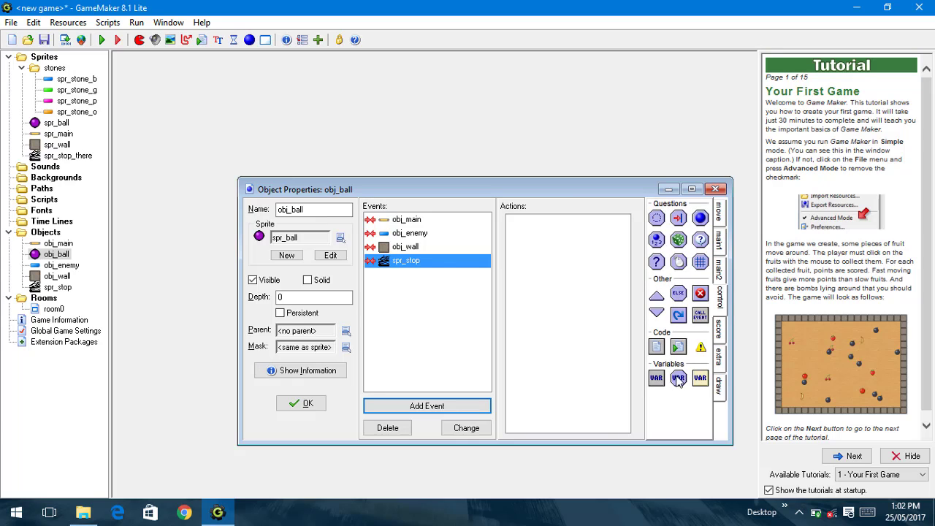
drag(678, 378, 593, 333)
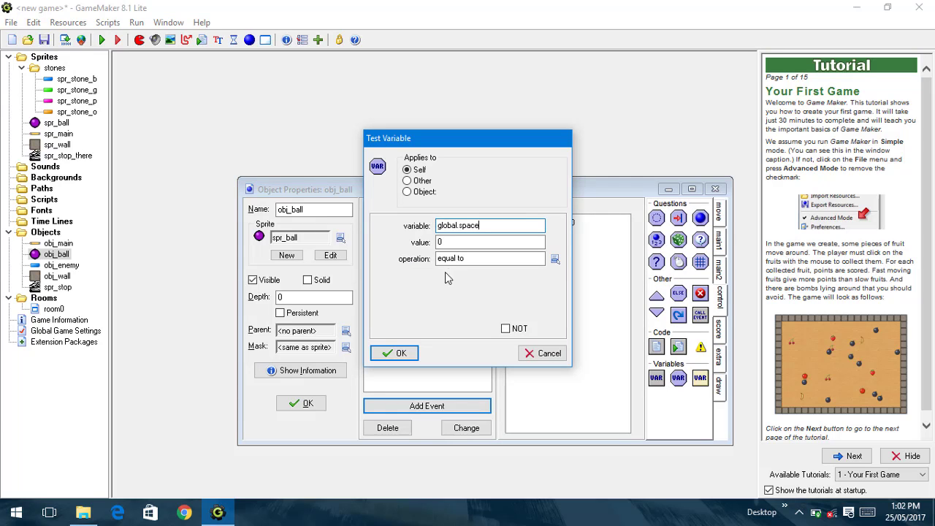
key(Tab)
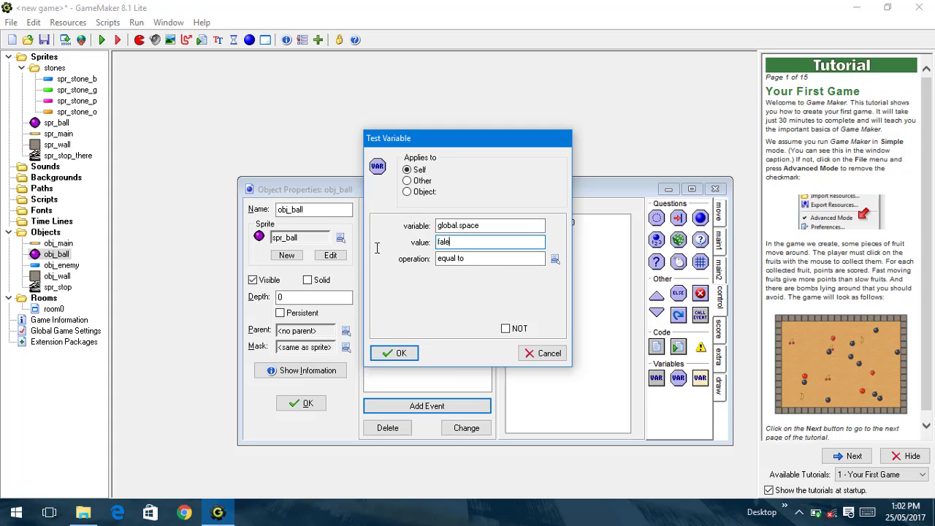
click(395, 353)
Step: Add a Move Fixed action for Self with the centre stop direction and speed 0 under the variable test
click(722, 215)
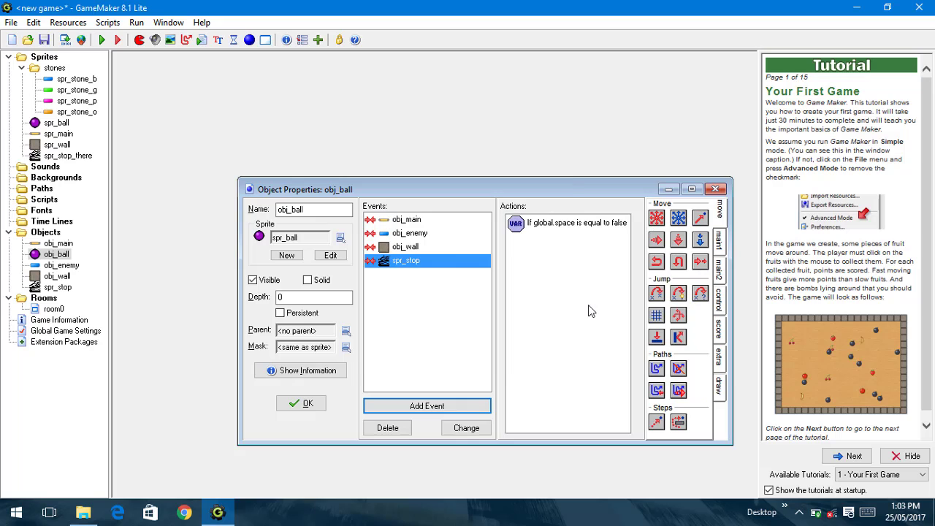
drag(657, 218, 588, 311)
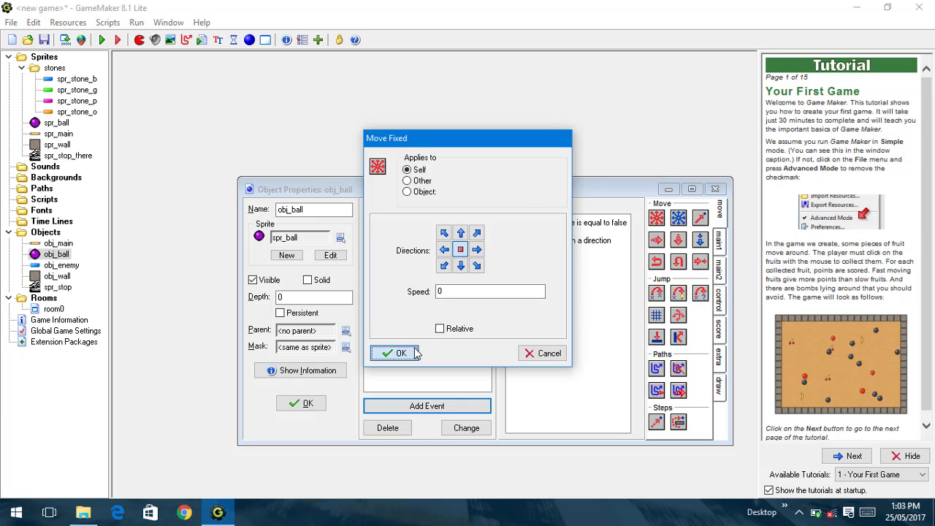
click(398, 353)
Step: Complete the collision actions with an Else and a Destroy Instance applied to Other, and accept the ball object
click(722, 299)
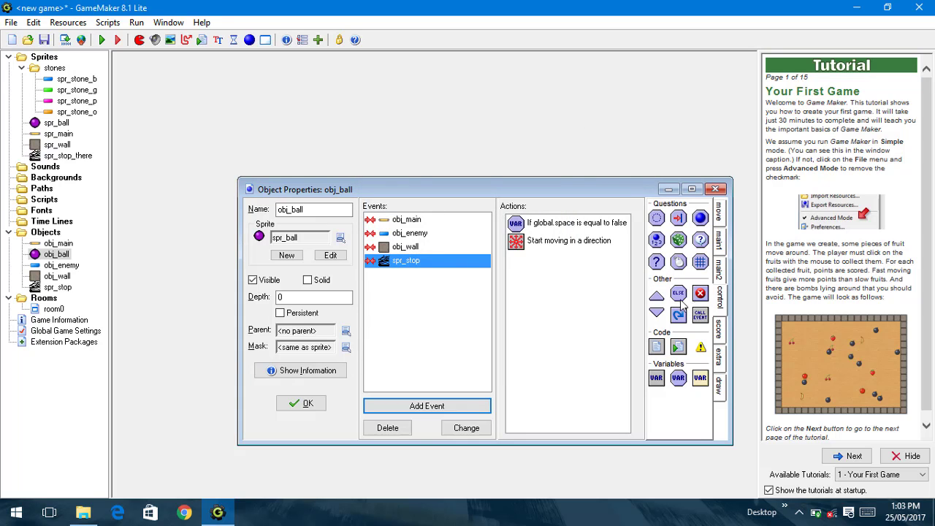
drag(679, 294, 612, 305)
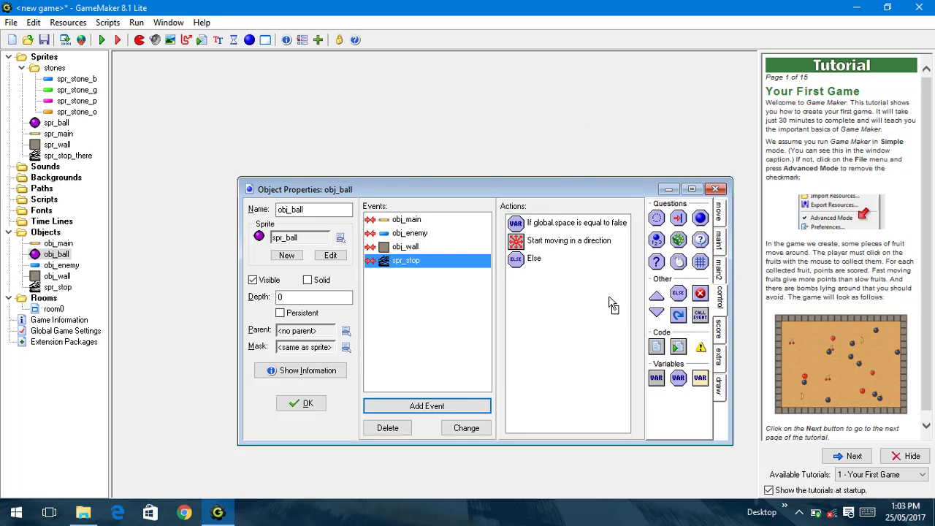
click(719, 238)
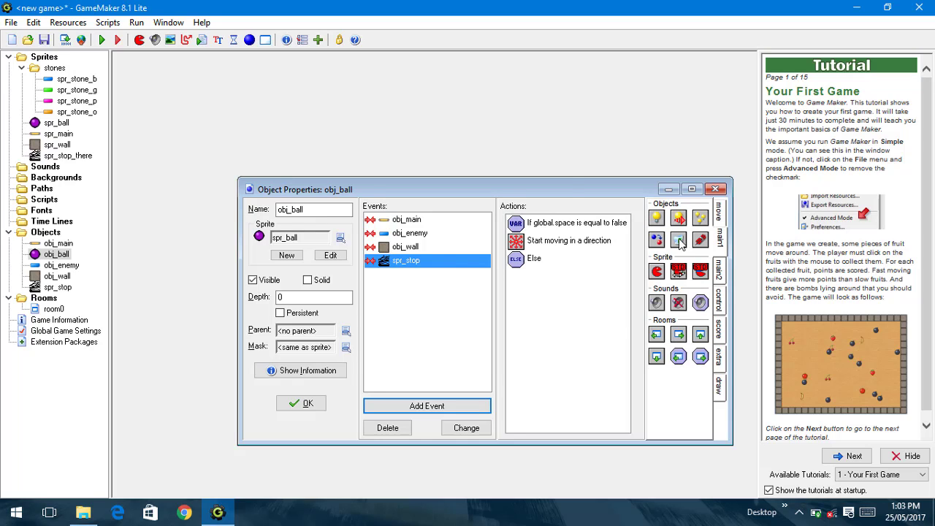
drag(679, 241, 622, 329)
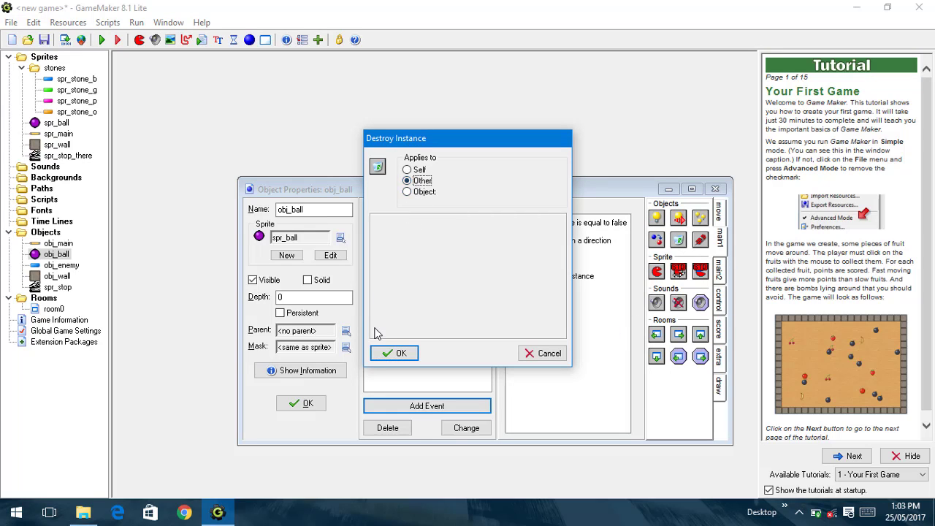
click(394, 353)
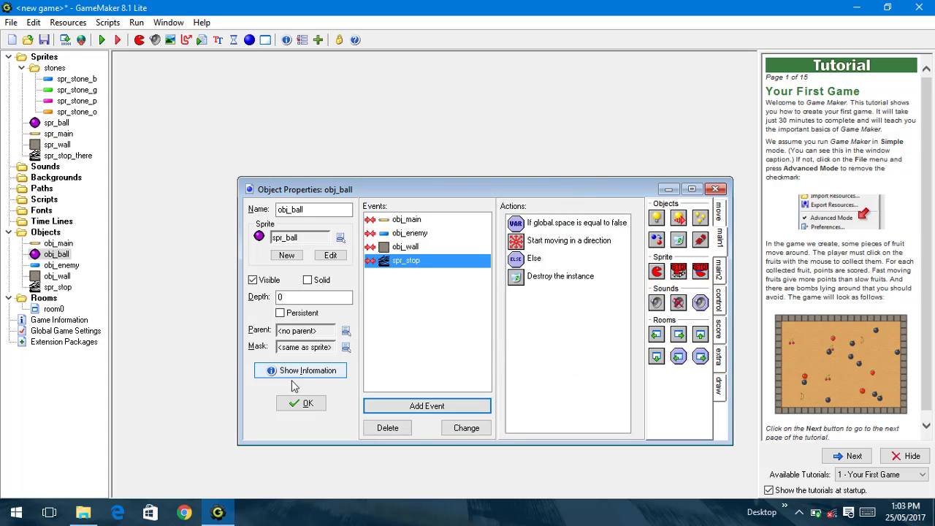
click(299, 410)
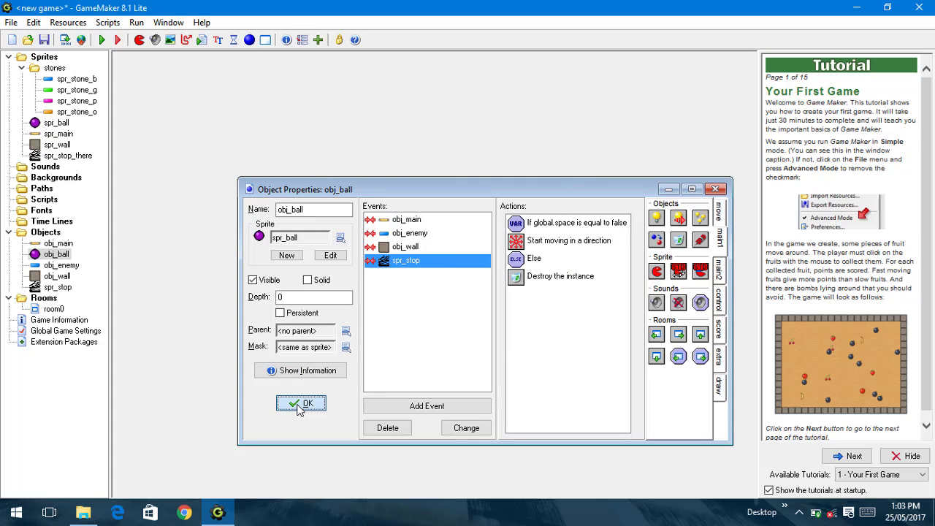
Step: Open room0 in a maximized editor and place a spr_stop instance beside the right wall gap at X 592, Y 400
click(55, 310)
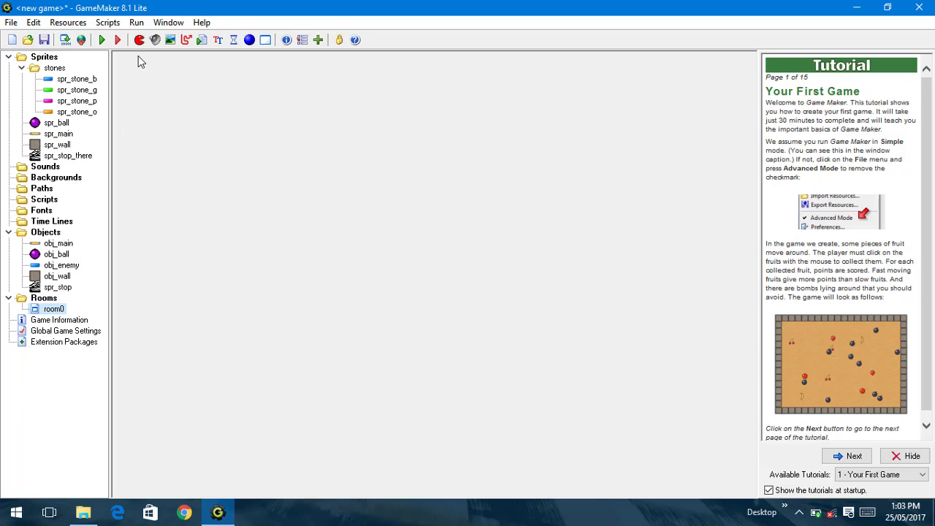
double_click(58, 309)
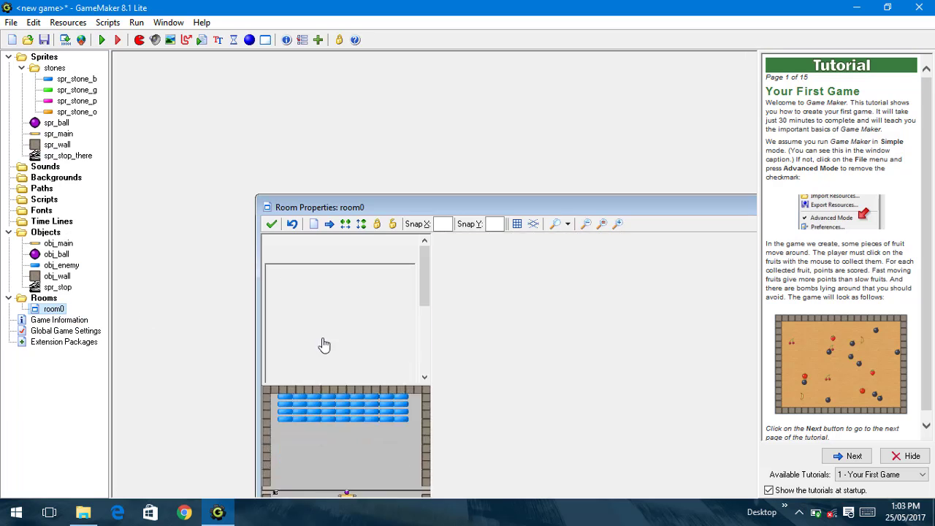
double_click(531, 194)
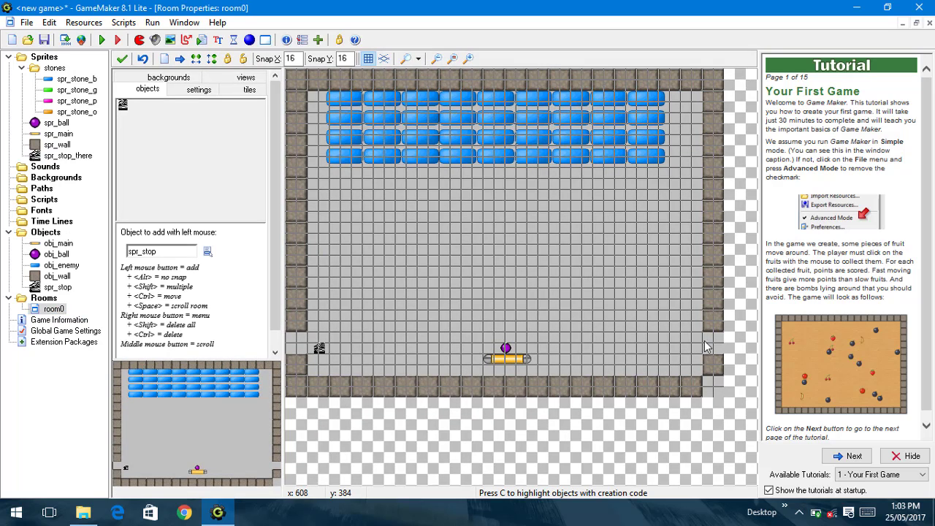
click(695, 351)
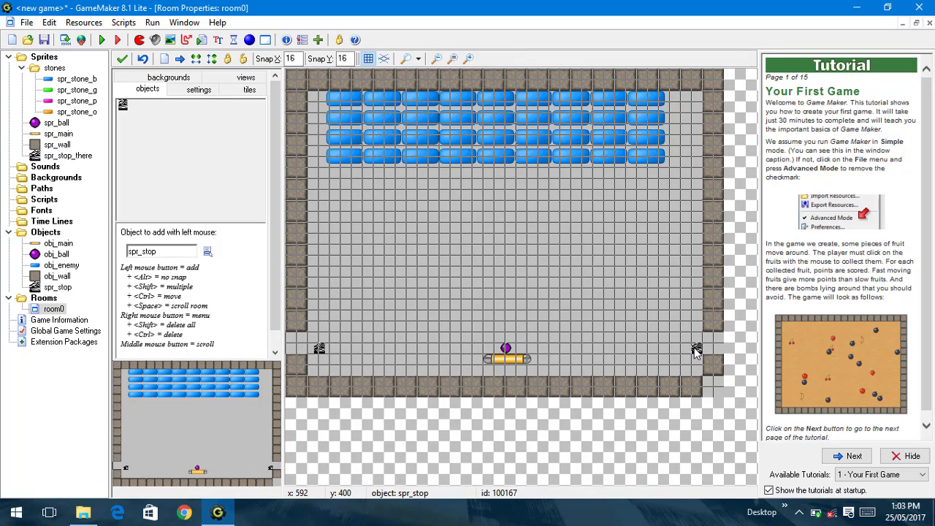
Step: Set the X position of the right spr_stop instance to 582 and accept the room changes
right_click(696, 351)
click(742, 247)
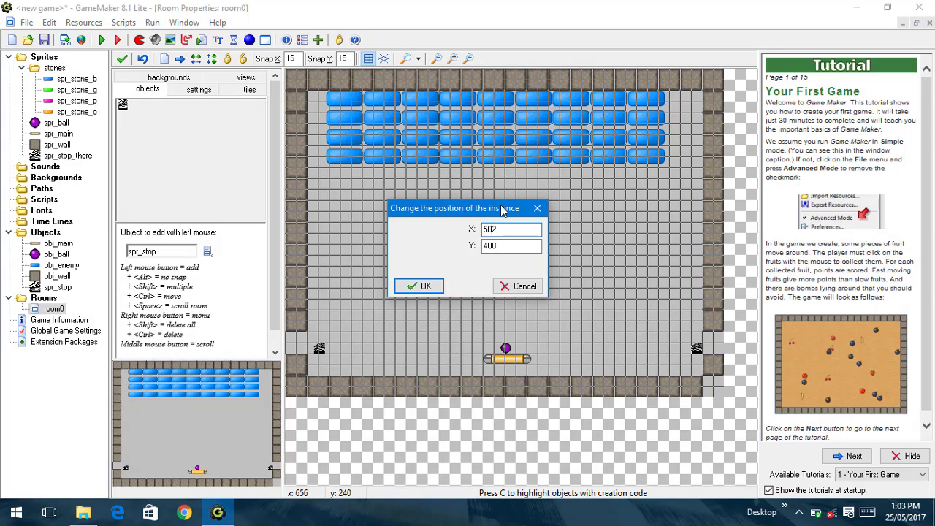
key(Return)
click(122, 58)
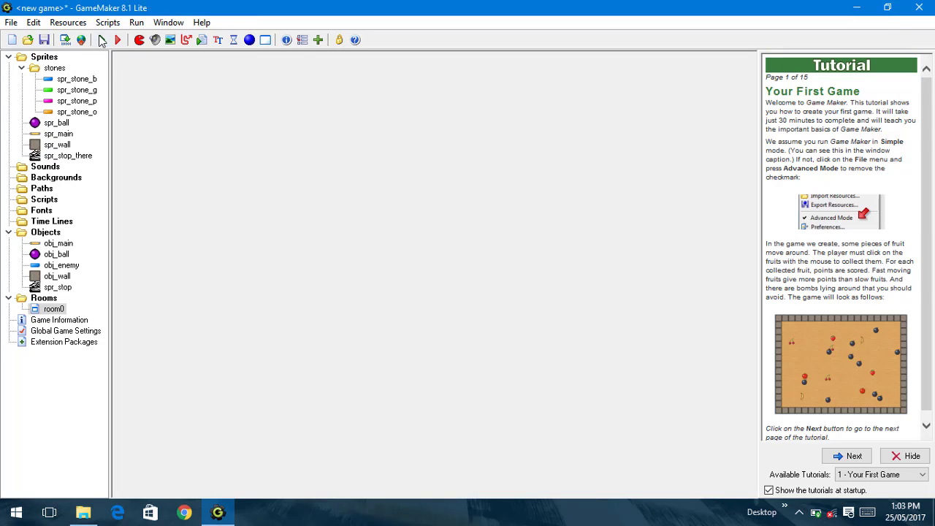
Step: Run the game and test moving the paddle and ball back and forth between the two stop markers, then close it
click(102, 40)
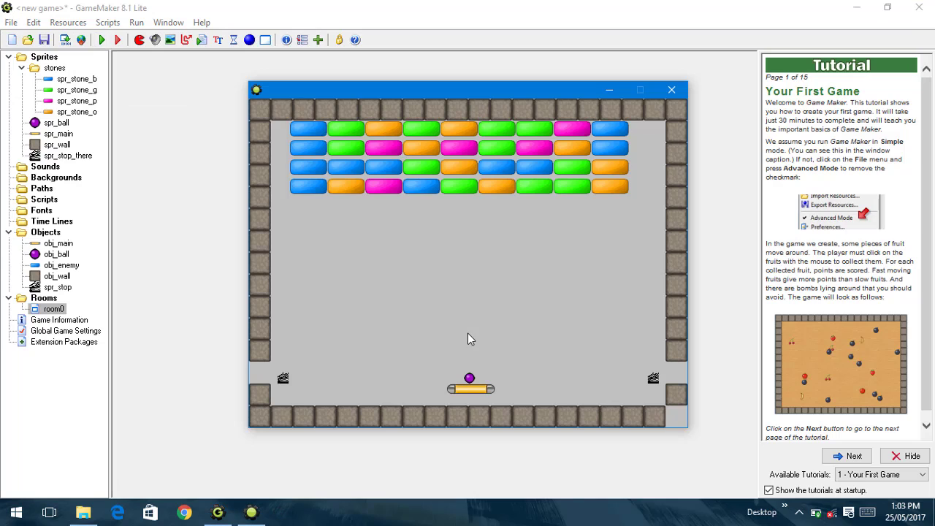
key(Left)
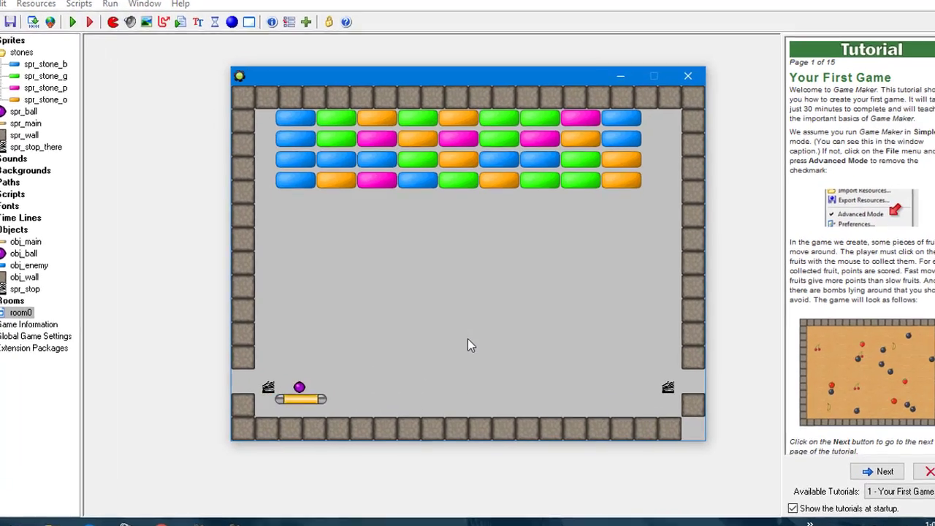
key(Right)
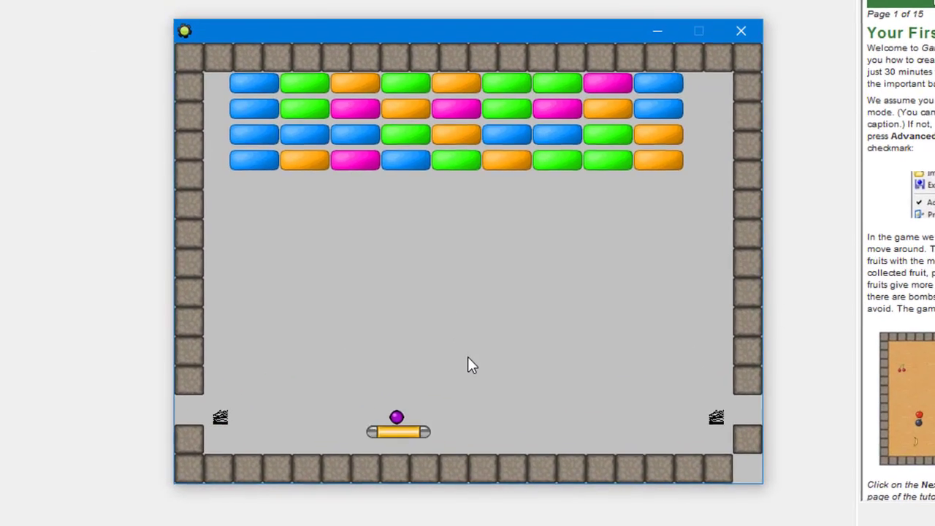
key(Right)
key(Left)
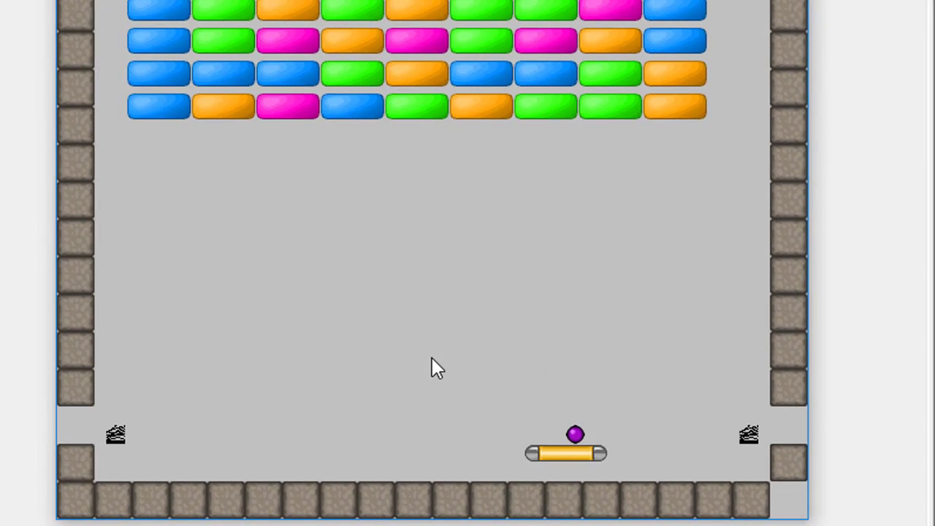
key(Left)
key(Right)
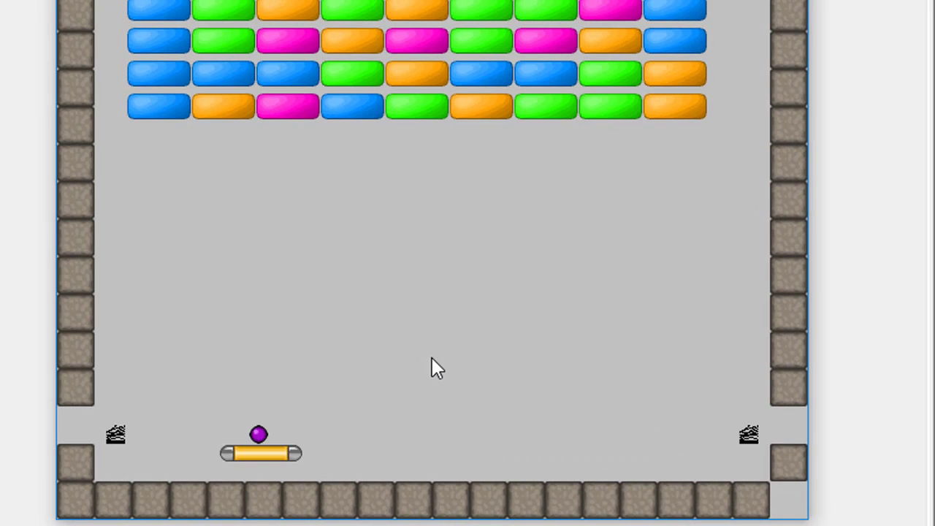
key(Right)
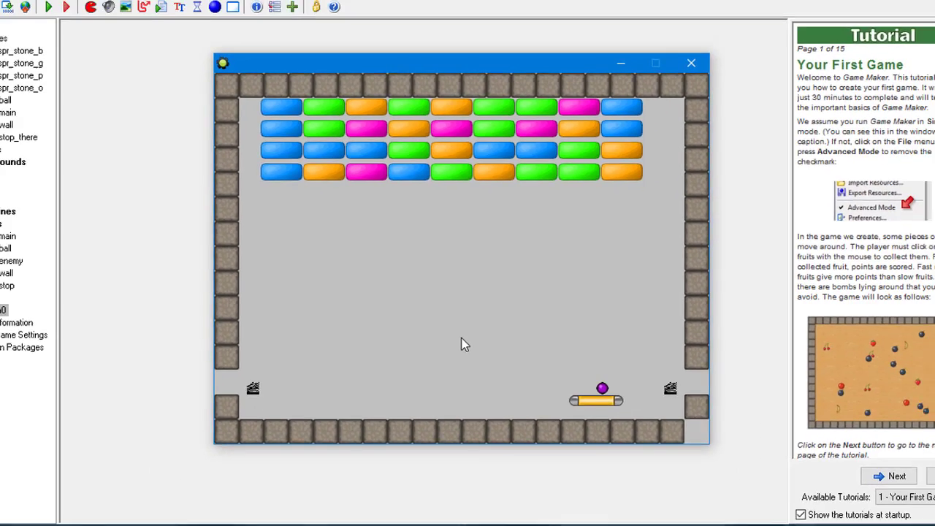
key(Left)
key(Right)
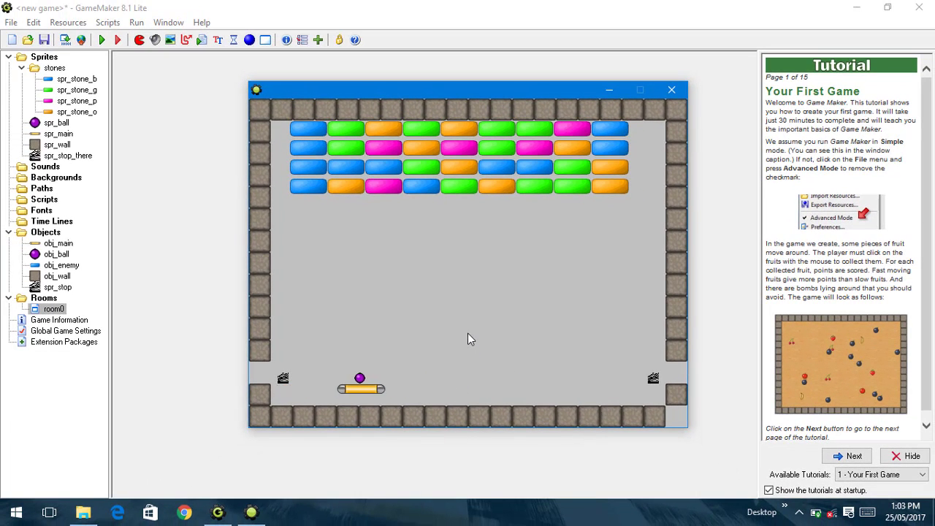
key(Right)
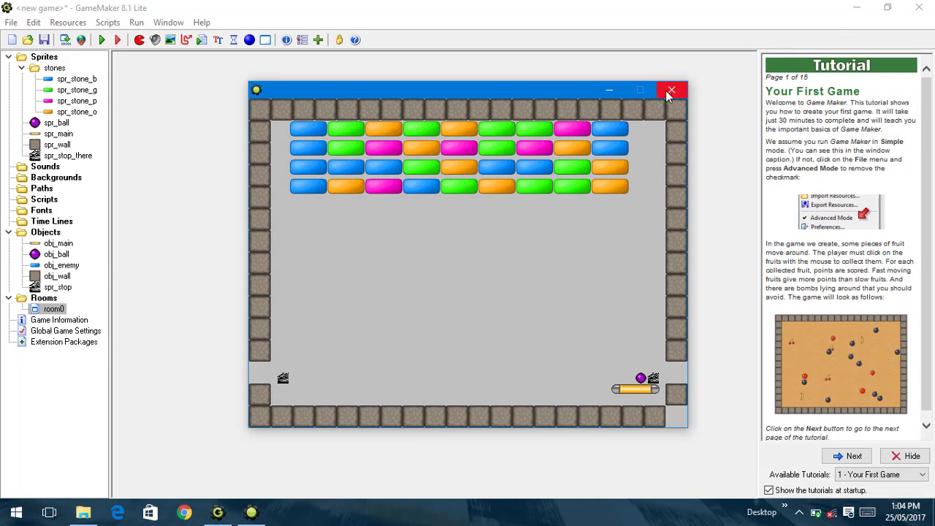
click(669, 91)
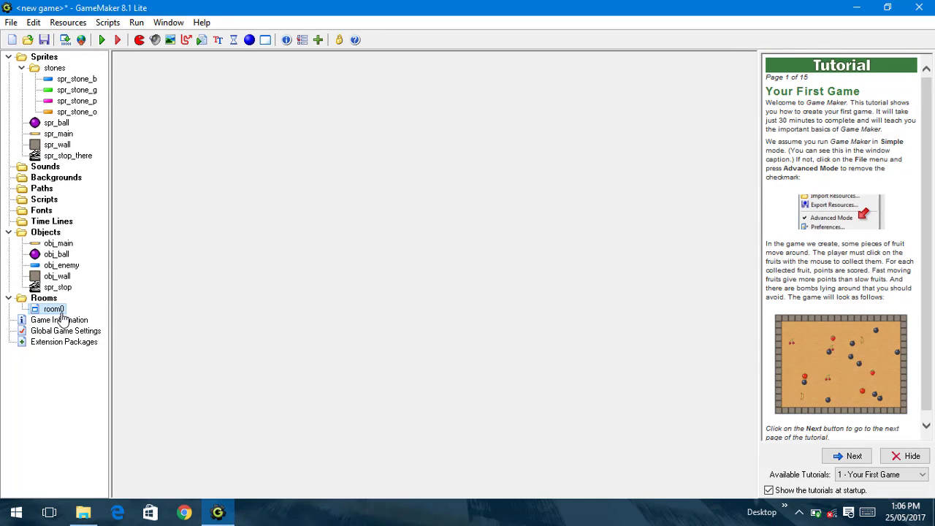
Step: Reopen room0 in a maximized editor and delete the spr_stop instance beside the right wall gap
double_click(56, 310)
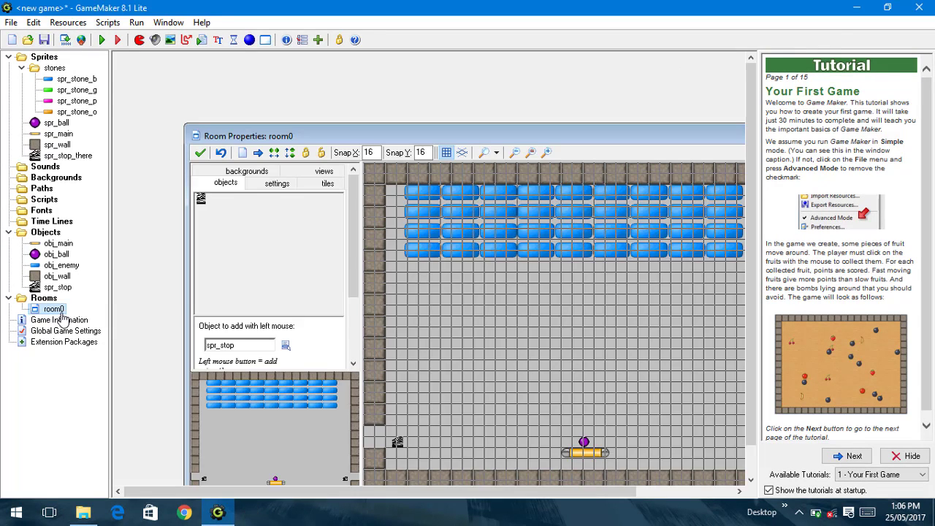
double_click(558, 136)
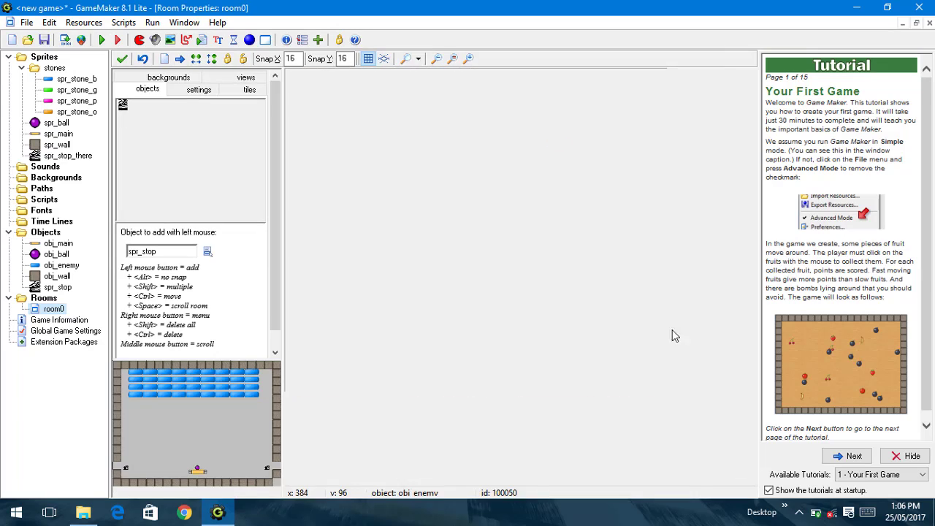
click(688, 348)
right_click(691, 348)
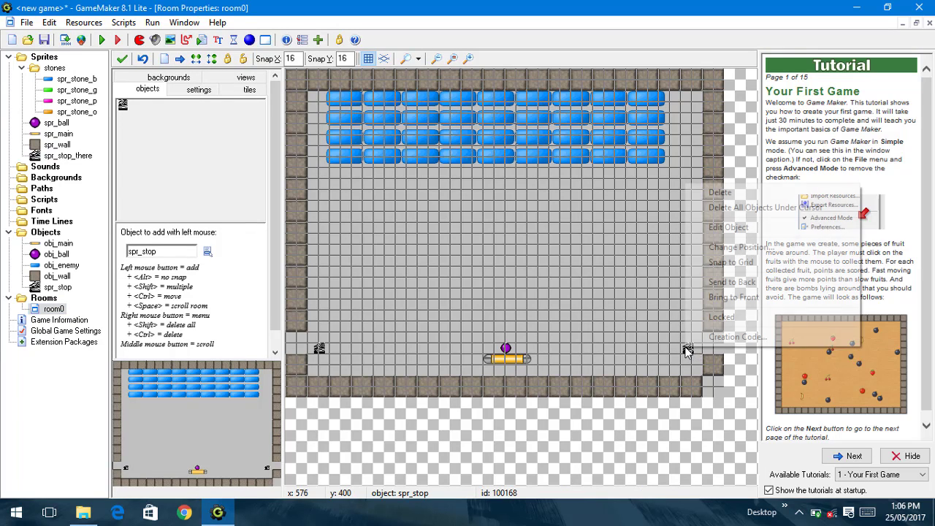
click(703, 193)
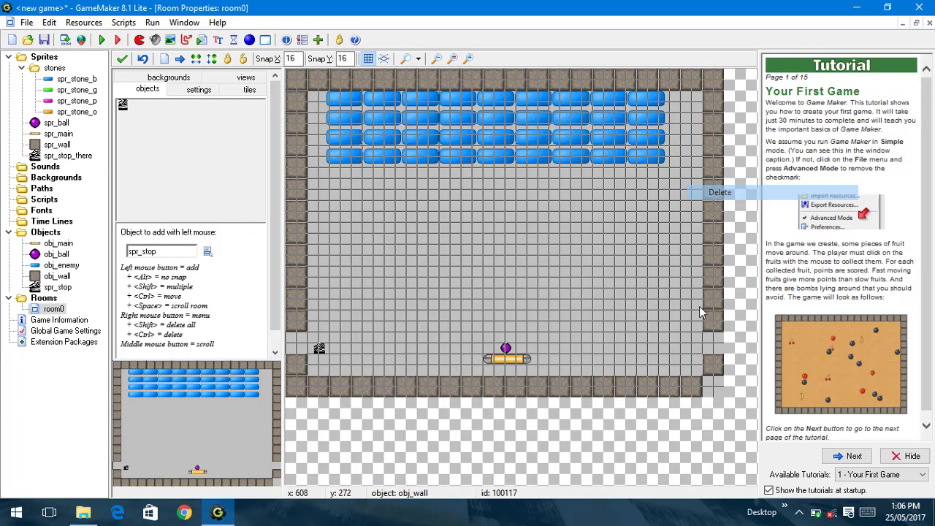
Step: Place a new spr_stop instance beside the right wall gap, level with the left marker, and accept the room changes
click(687, 355)
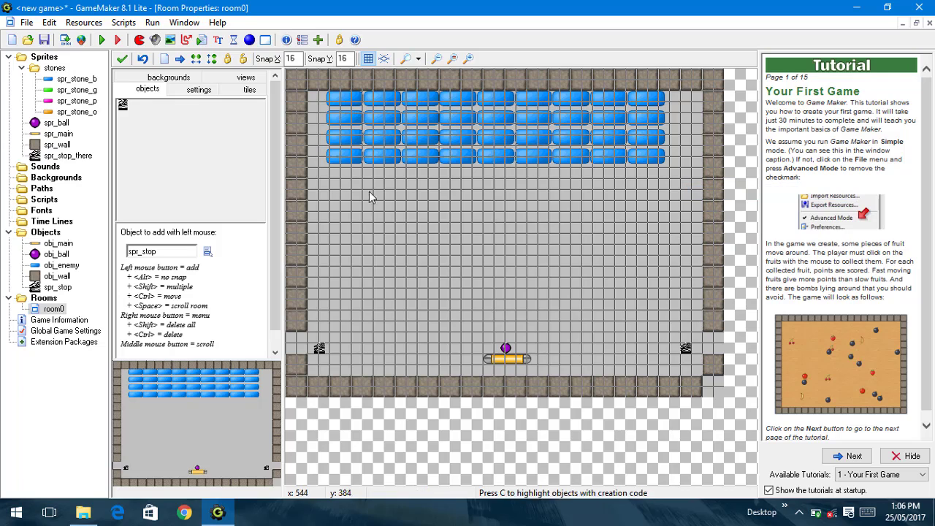
click(123, 60)
Step: Run the game and test moving the paddle with the resting ball back and forth between the side walls
click(103, 40)
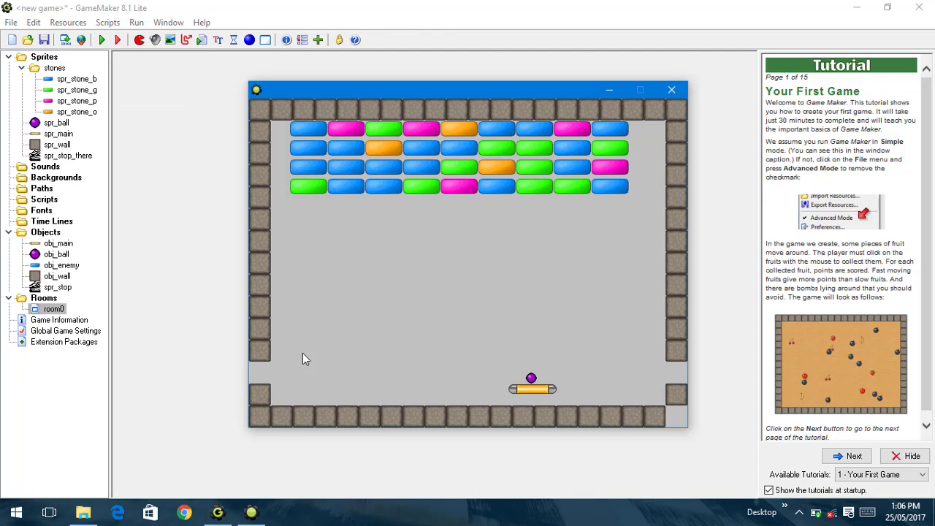
key(Right)
key(Left)
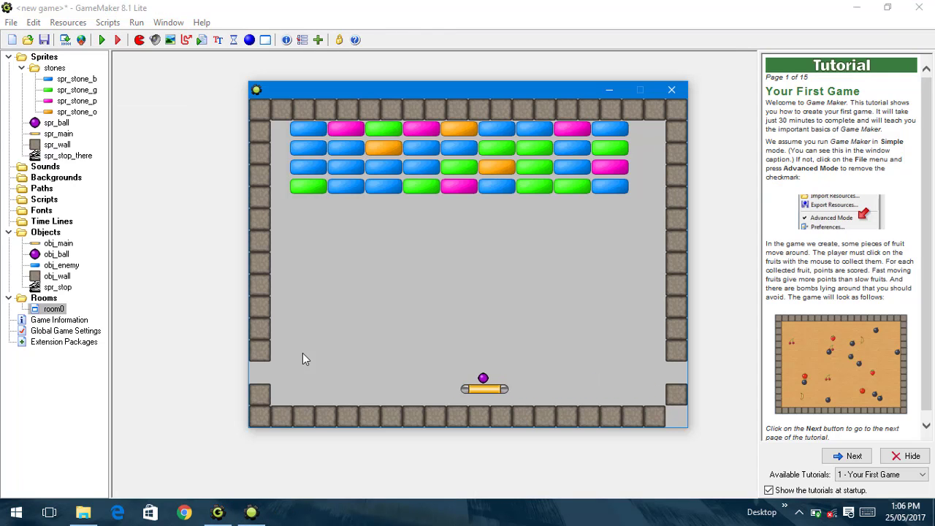
key(Left)
key(Right)
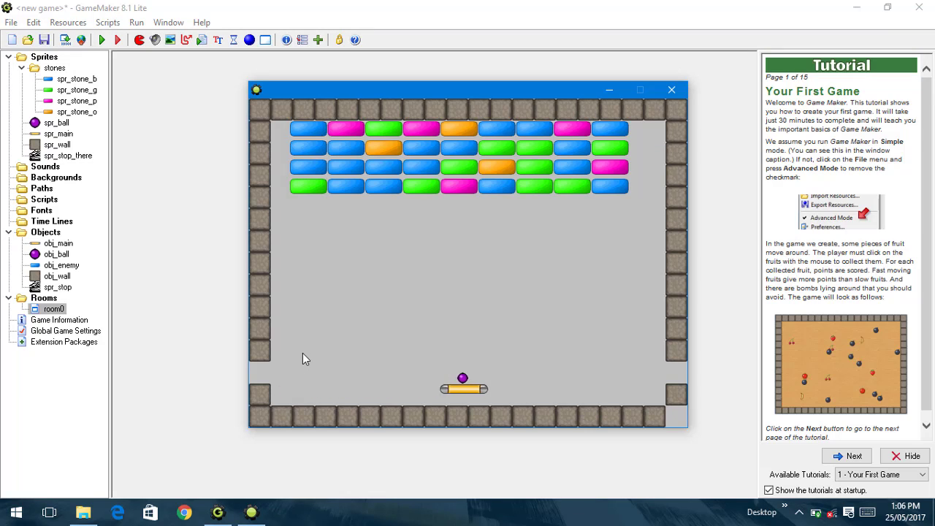
key(Right)
key(Left)
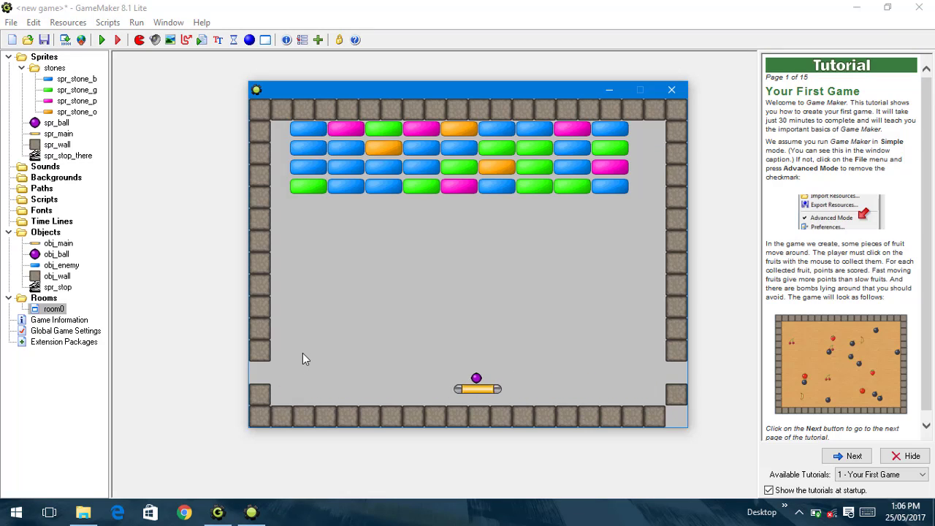
key(Left)
key(Right)
Step: Launch the ball, play by bouncing it off the paddle into the bricks, and close the game
key(space)
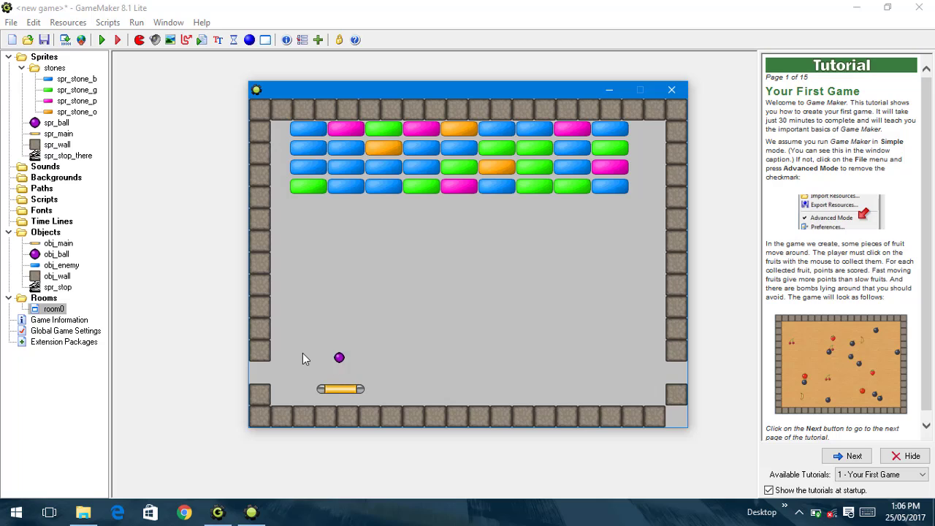
key(Right)
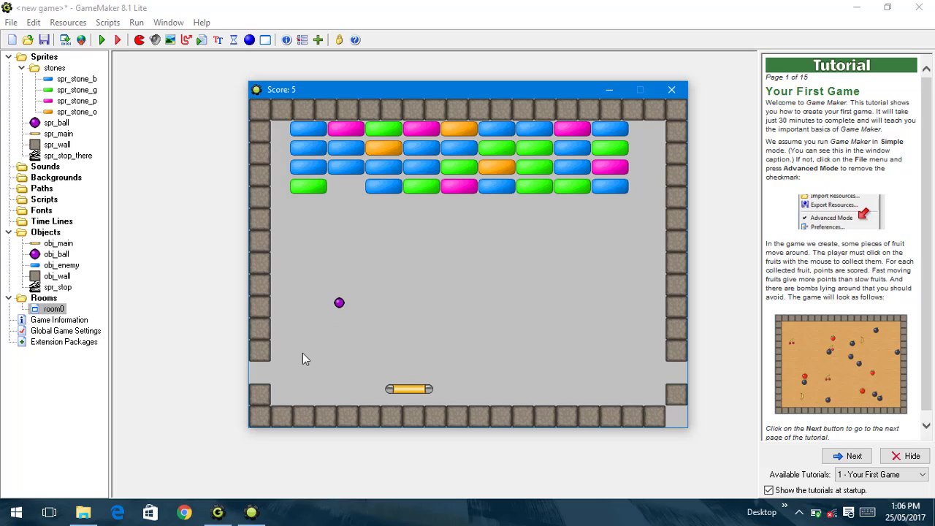
key(Right)
key(Left)
key(Right)
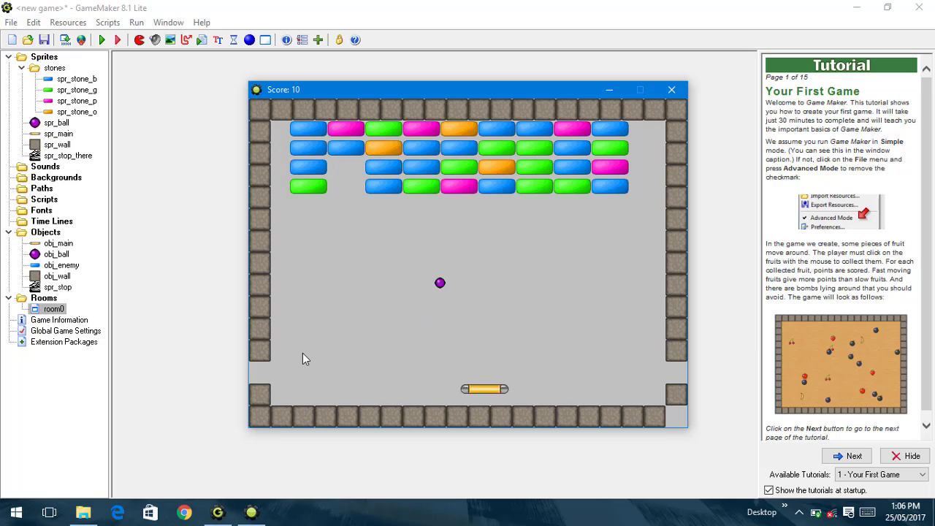
key(Right)
key(Left)
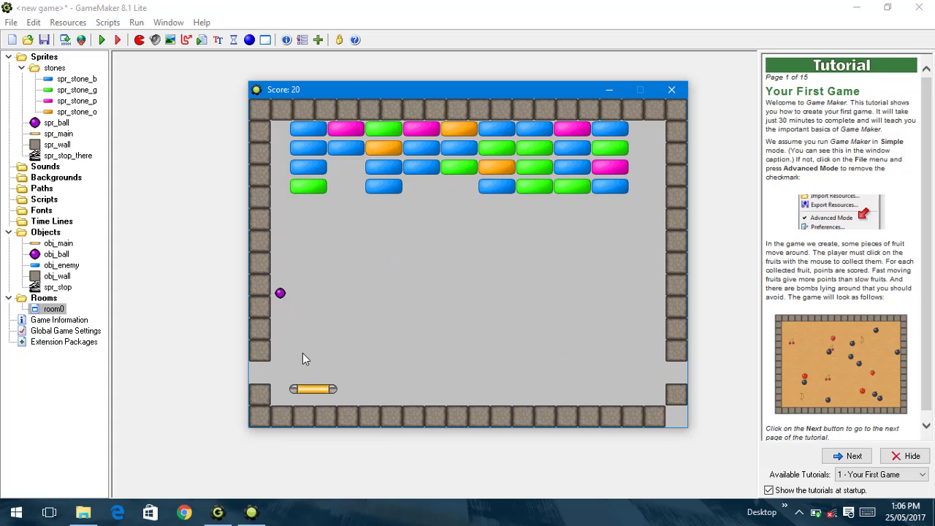
key(Right)
key(Left)
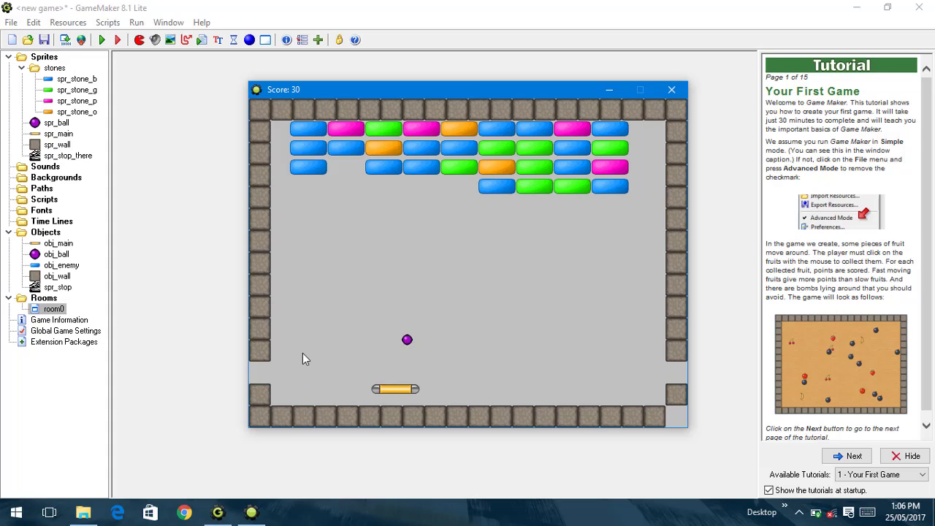
key(Right)
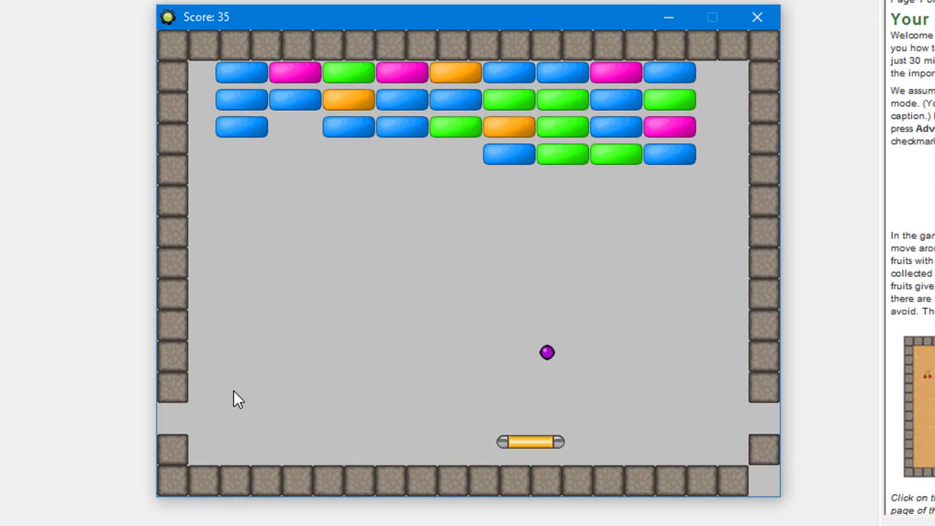
key(Right)
key(Right)
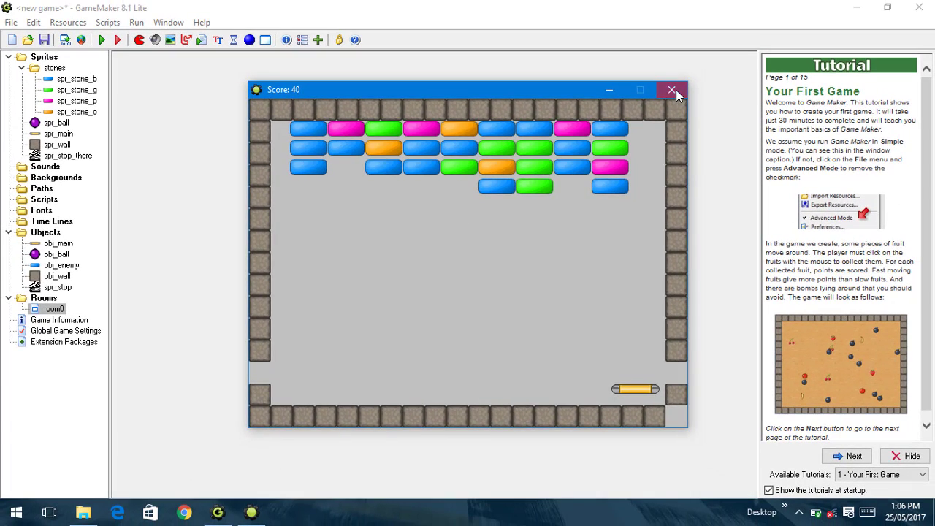
click(758, 16)
Step: Open obj_ball in a maximized editor and add an Outside Room event
double_click(56, 254)
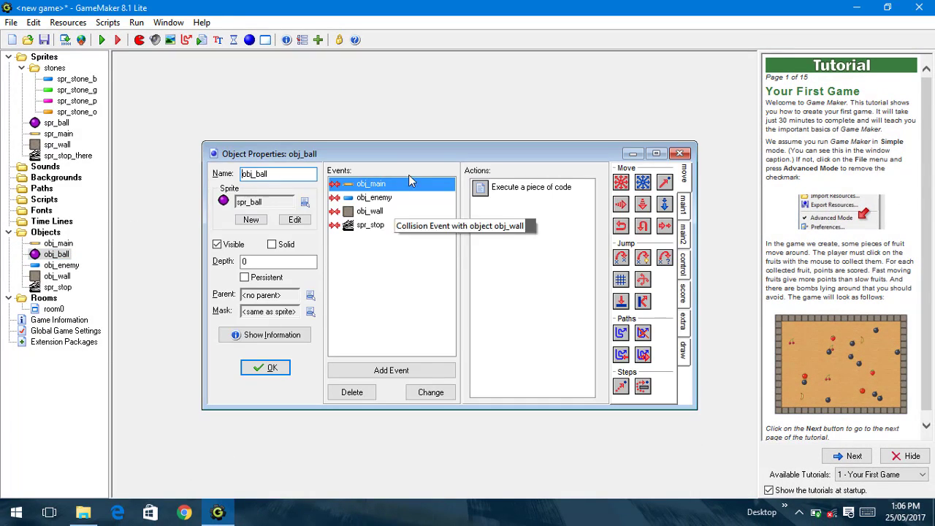
double_click(388, 149)
click(295, 464)
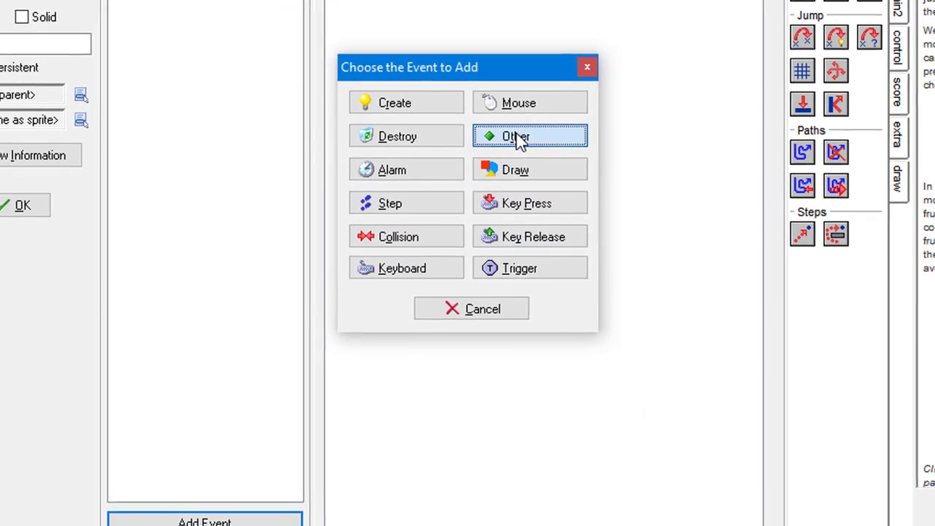
click(517, 138)
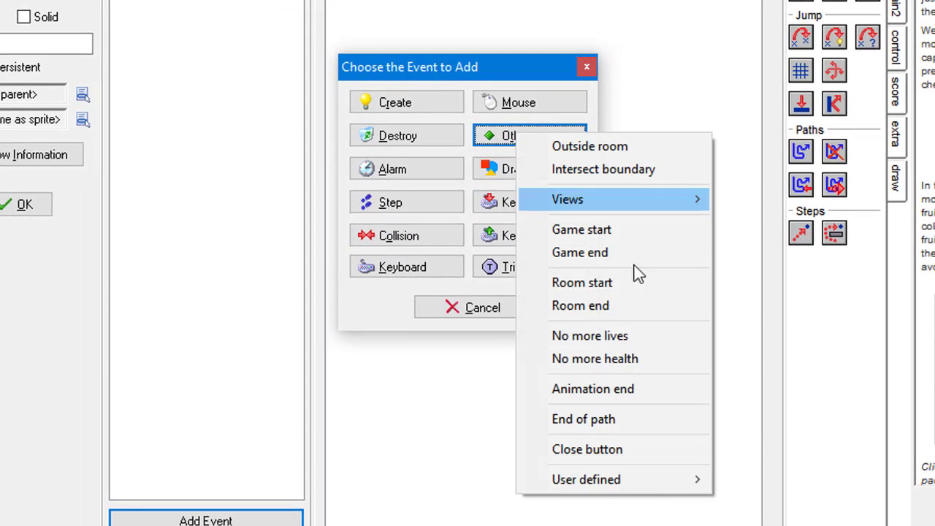
click(595, 152)
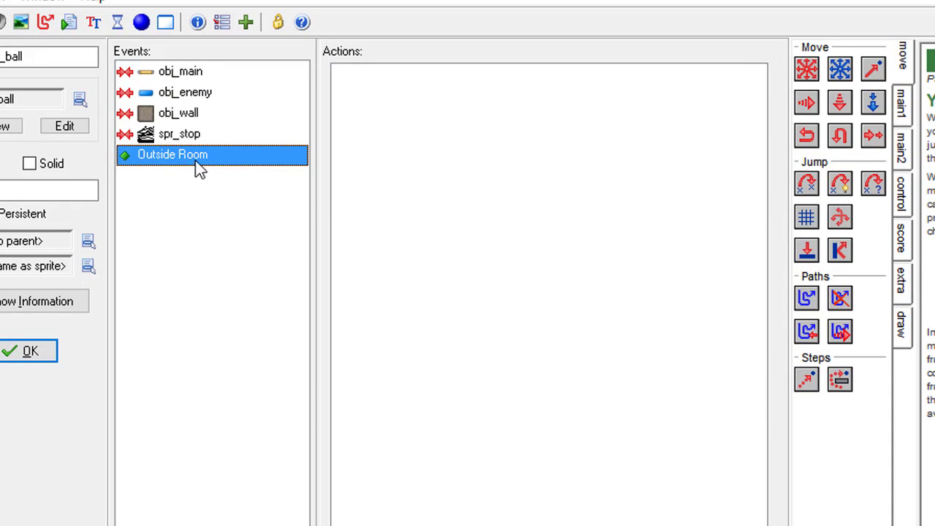
Step: Change the Outside Room event of obj_ball to an Intersect Boundary event
right_click(198, 160)
click(229, 190)
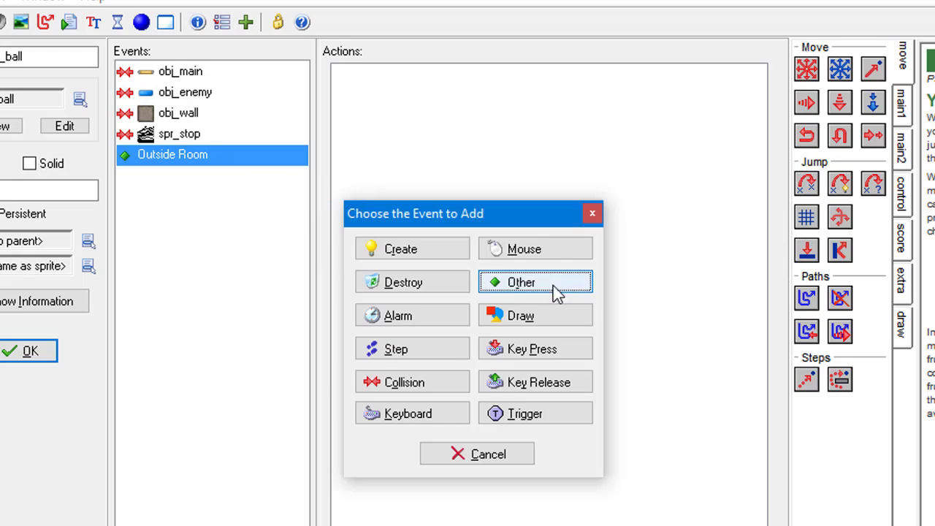
click(557, 292)
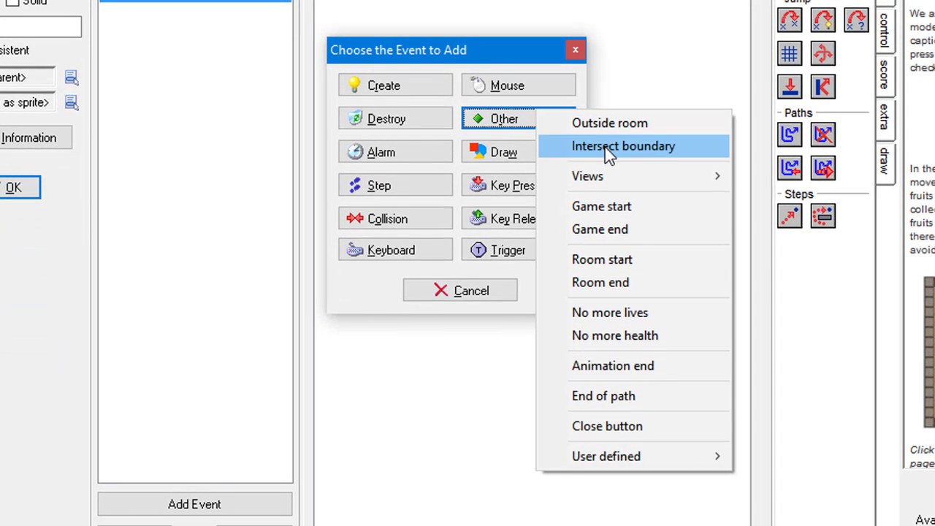
click(605, 147)
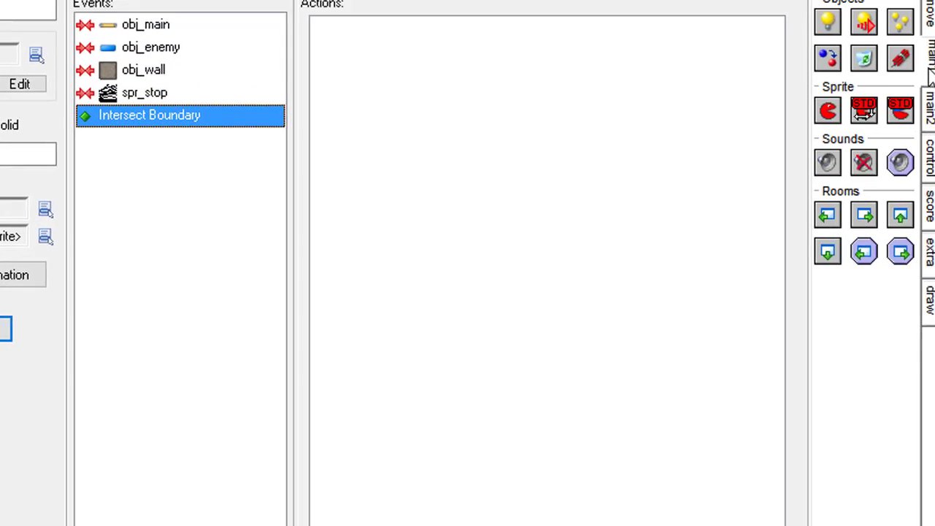
Step: Add a Display Message action with the text "BOO!YOU'RE A LOSER!" to the Intersect Boundary event
click(929, 102)
click(929, 62)
click(931, 104)
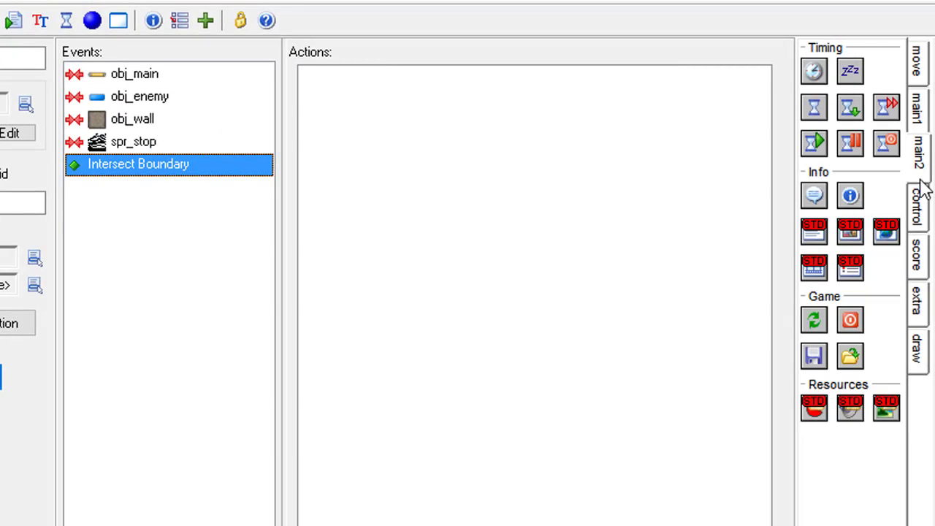
drag(811, 191, 608, 235)
text(L)
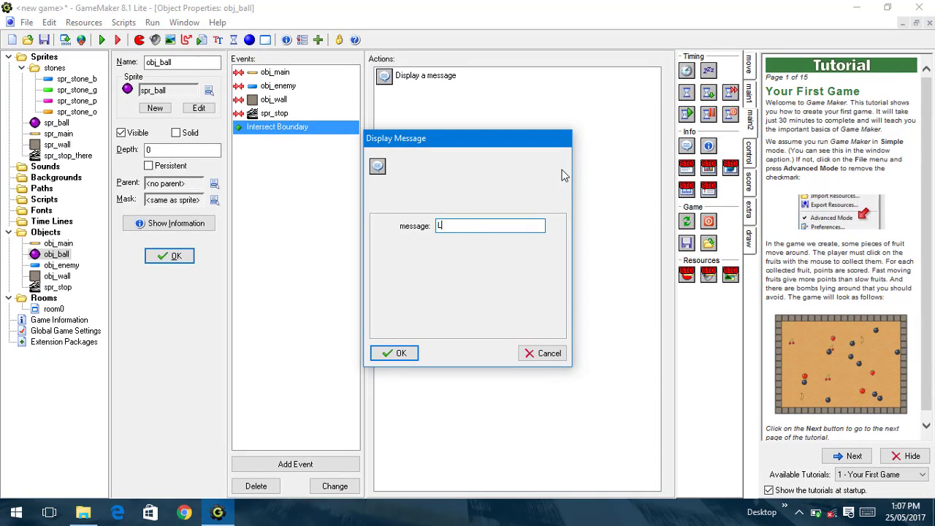
text(OSER!YOU"RE A)
key(Left)
key(Left)
key(Left)
key(Left)
key(Left)
key(BackSpace)
text('BOO!)
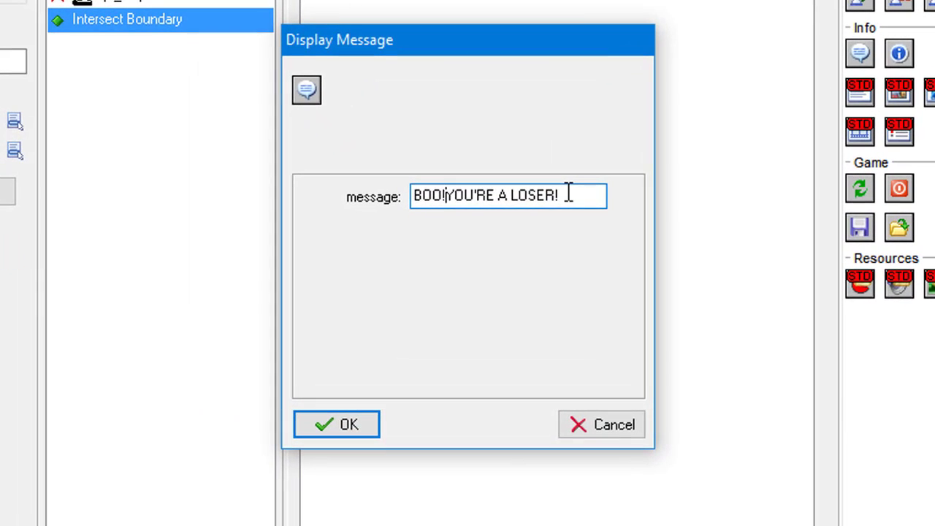
click(349, 431)
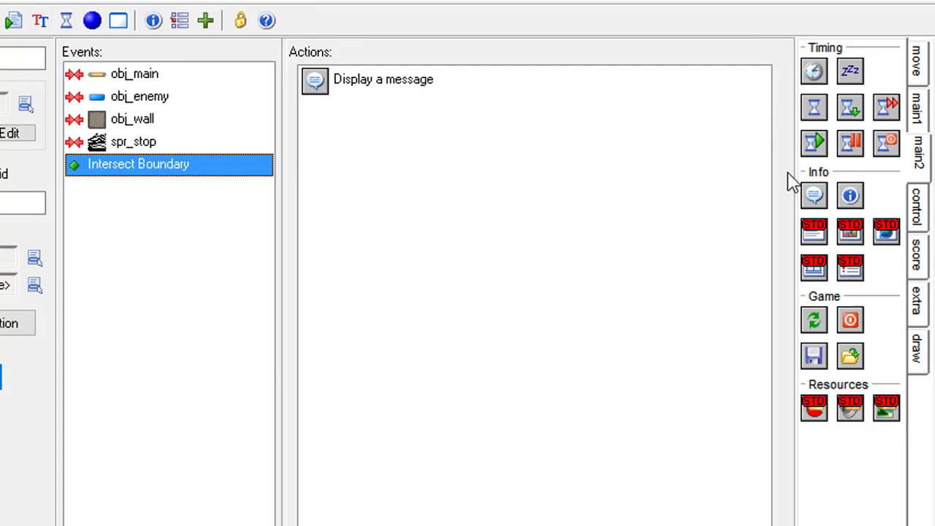
Step: Add a Set Lives action to the Intersect Boundary event with new lives -1 and Relative enabled
click(925, 252)
click(921, 296)
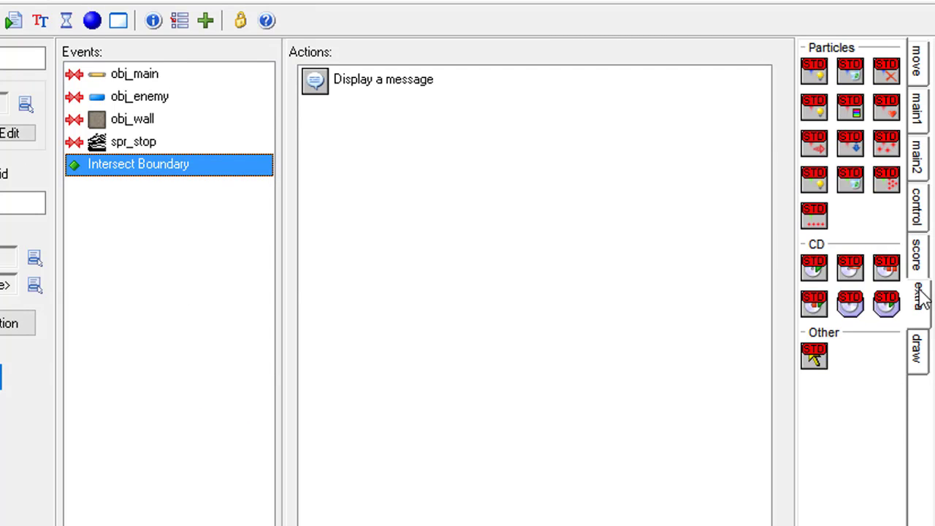
click(921, 252)
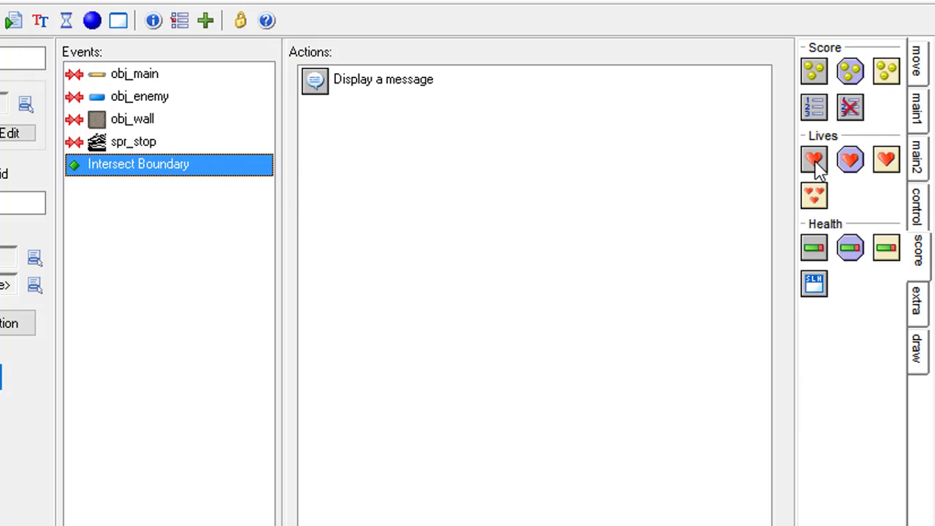
drag(816, 162, 587, 271)
key(BackSpace)
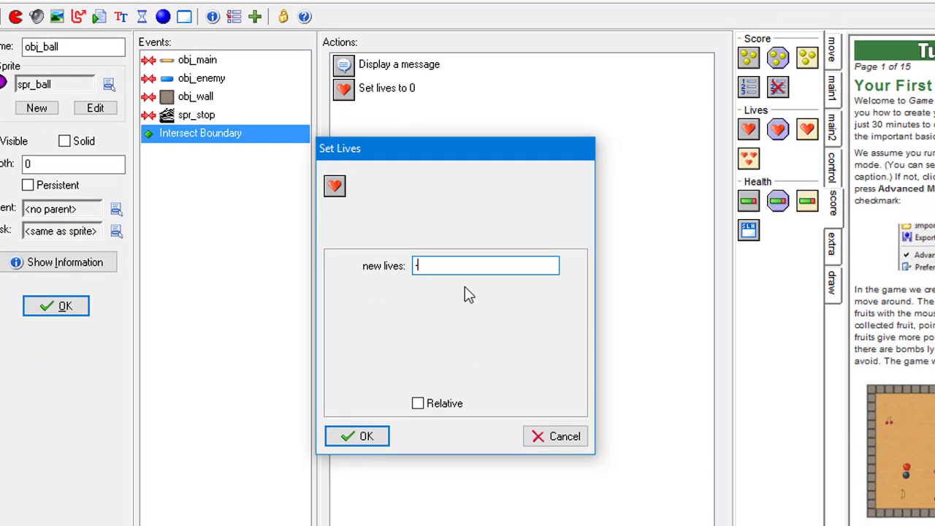
text(-1)
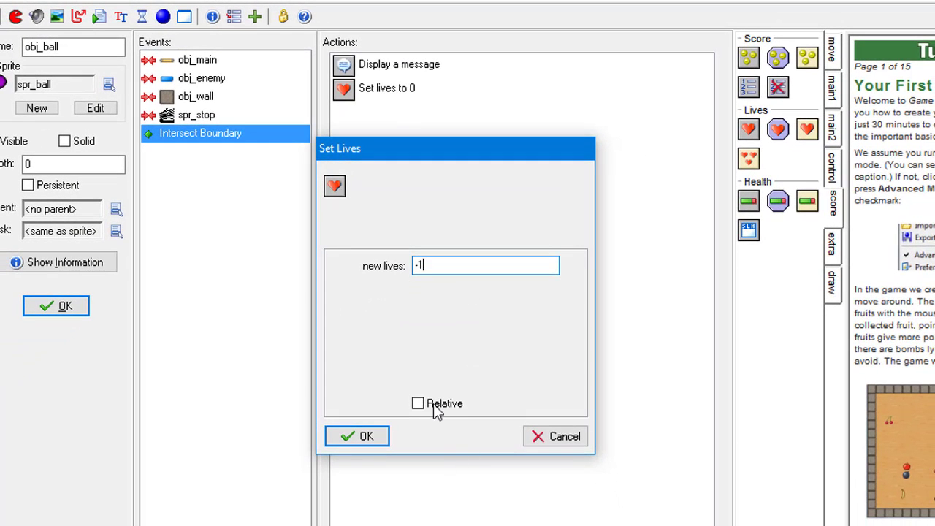
click(433, 406)
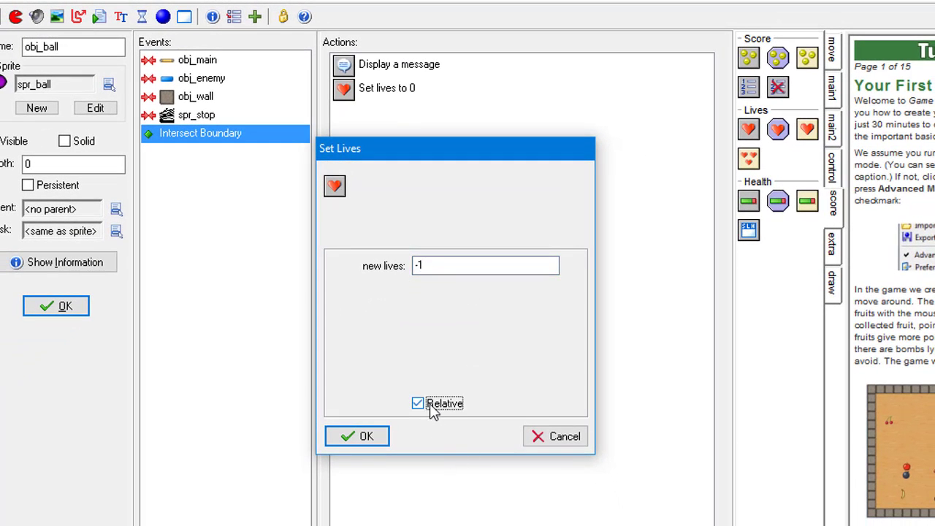
drag(423, 267, 402, 266)
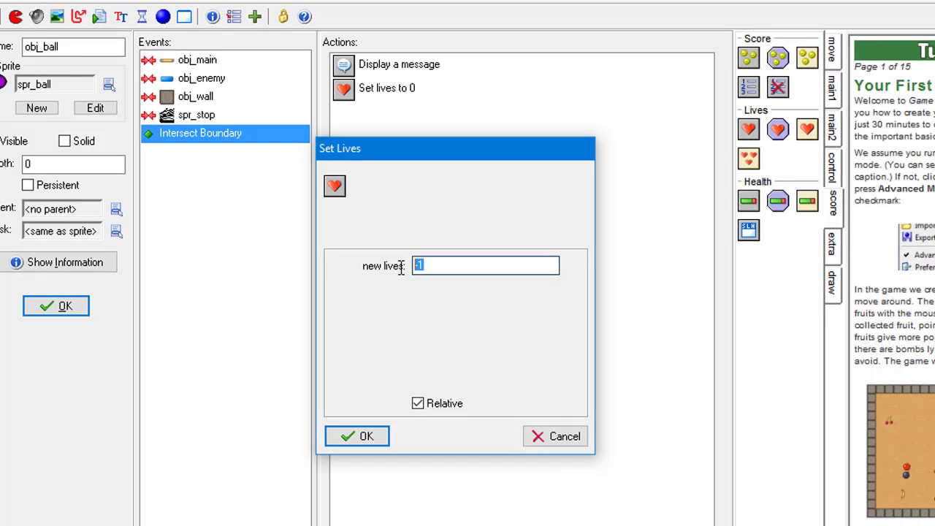
click(364, 437)
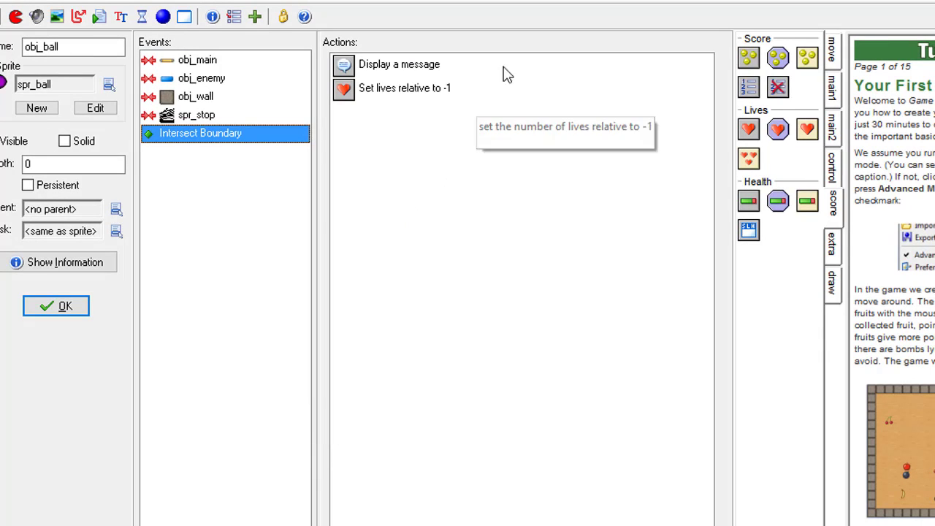
click(618, 91)
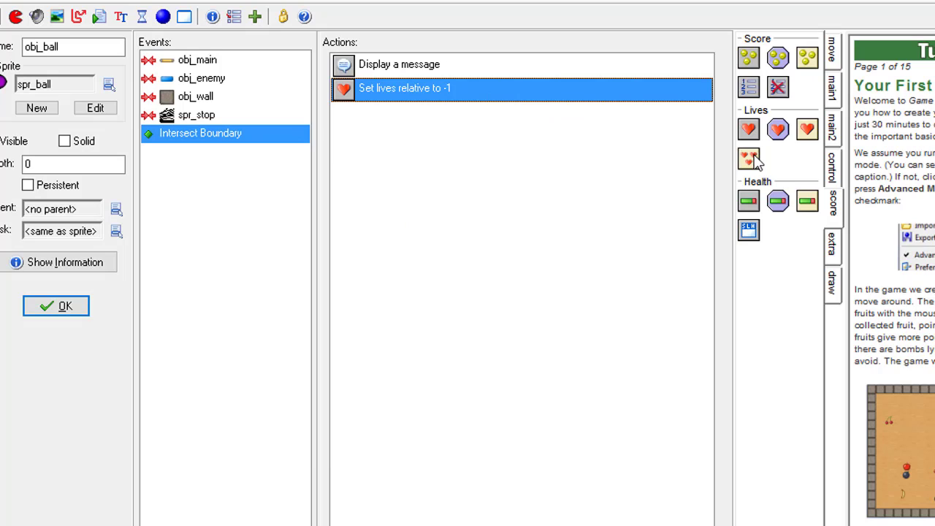
drag(634, 220, 631, 222)
click(553, 494)
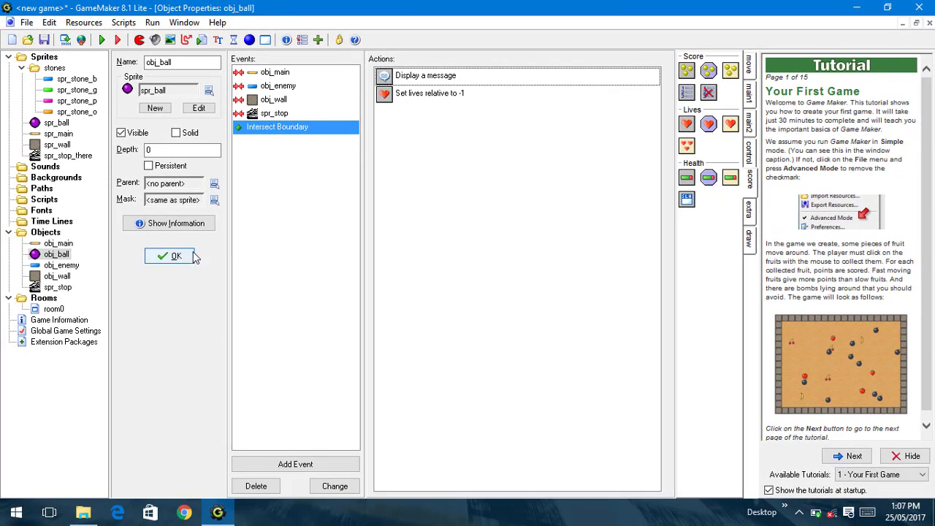
Step: Close the editor of obj_ball and open the Create event of obj_main
click(170, 256)
double_click(59, 244)
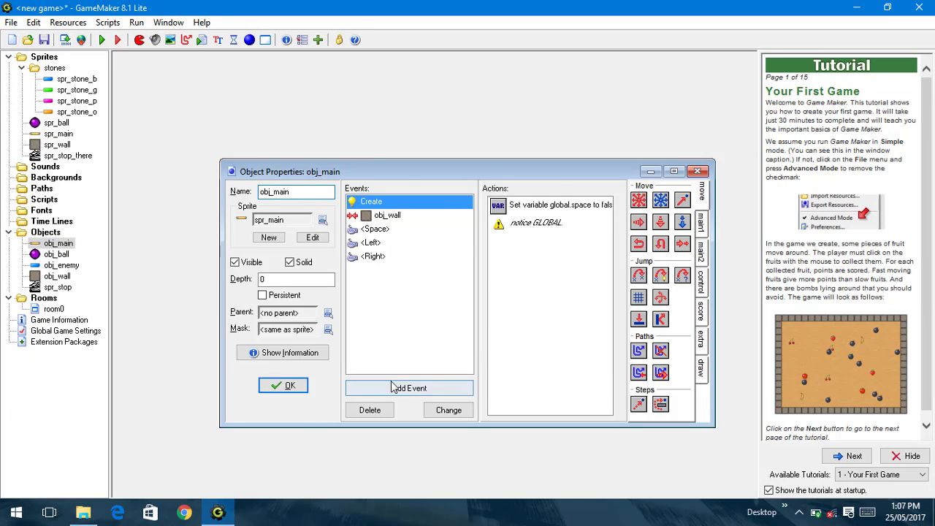
click(393, 387)
click(428, 189)
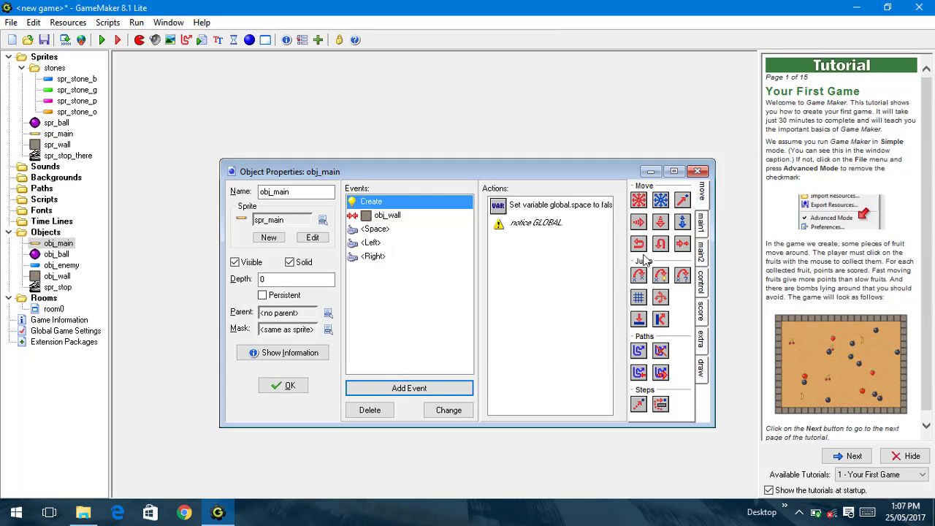
Step: Add a Draw Life Images action using the spr_ball image to the Create event of obj_main
click(702, 340)
click(702, 311)
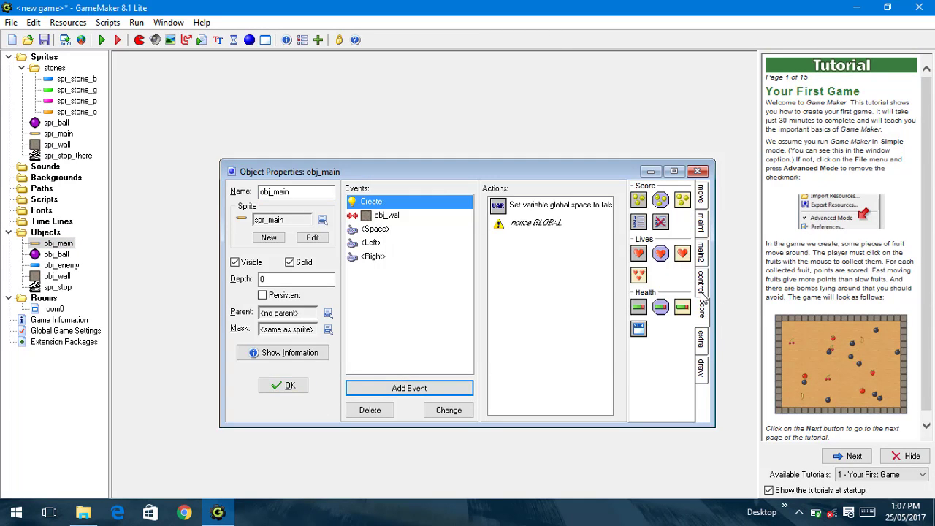
drag(581, 299, 581, 300)
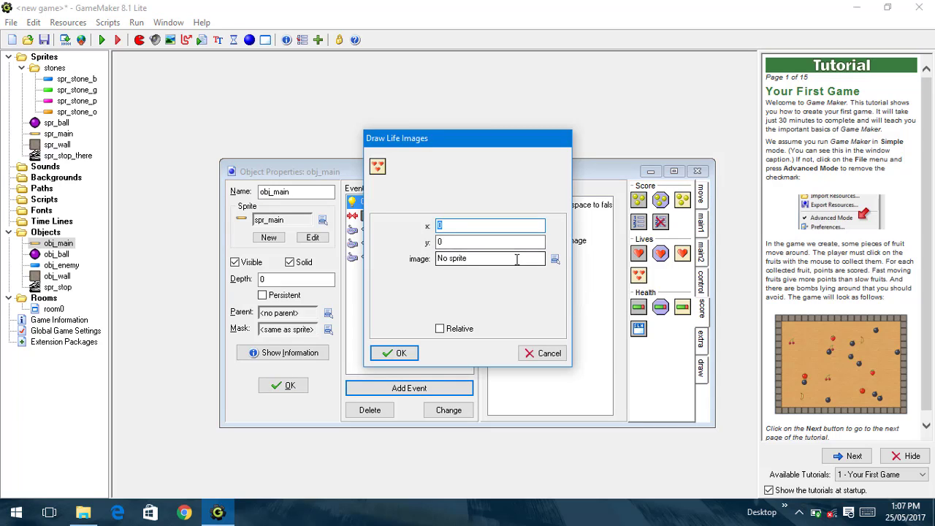
click(554, 259)
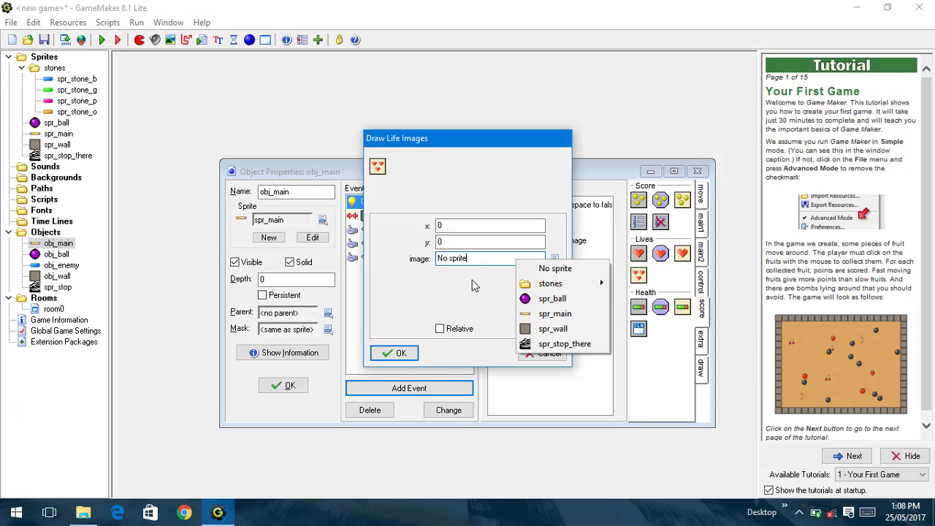
click(526, 304)
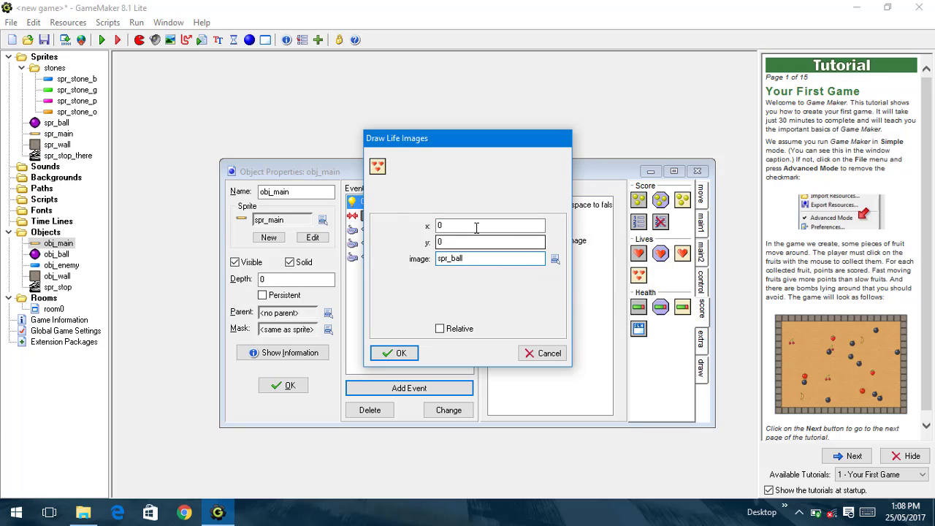
click(387, 354)
click(285, 386)
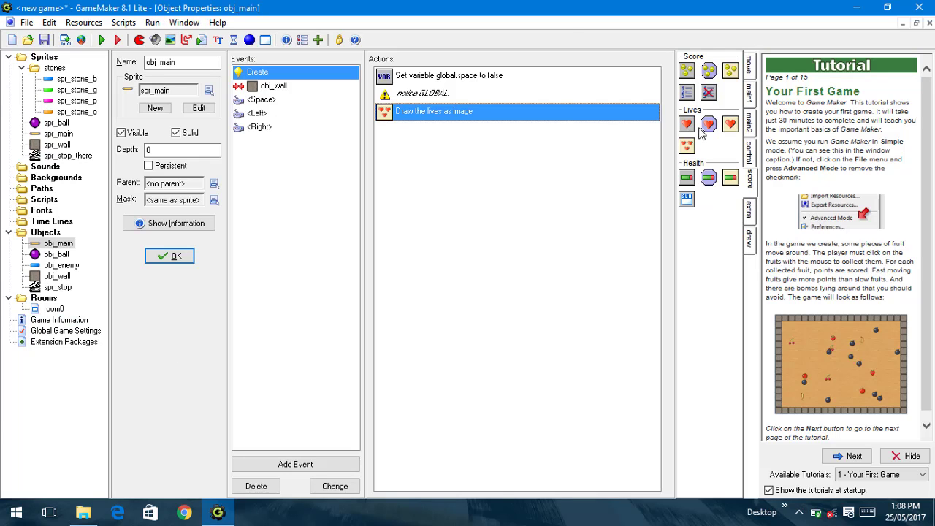
Step: Add a Set Lives action with new lives 3 to the Create event of obj_main and close the object
drag(687, 127, 539, 217)
key(BackSpace)
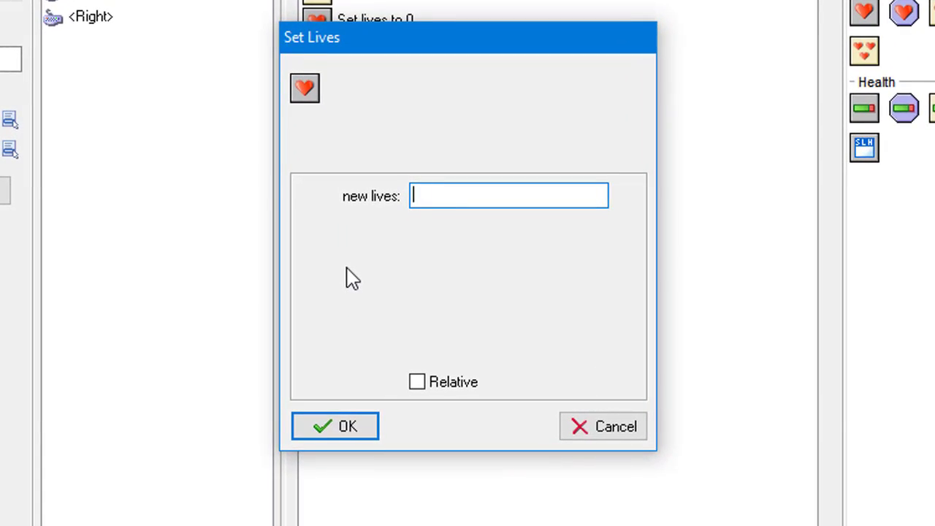
click(331, 426)
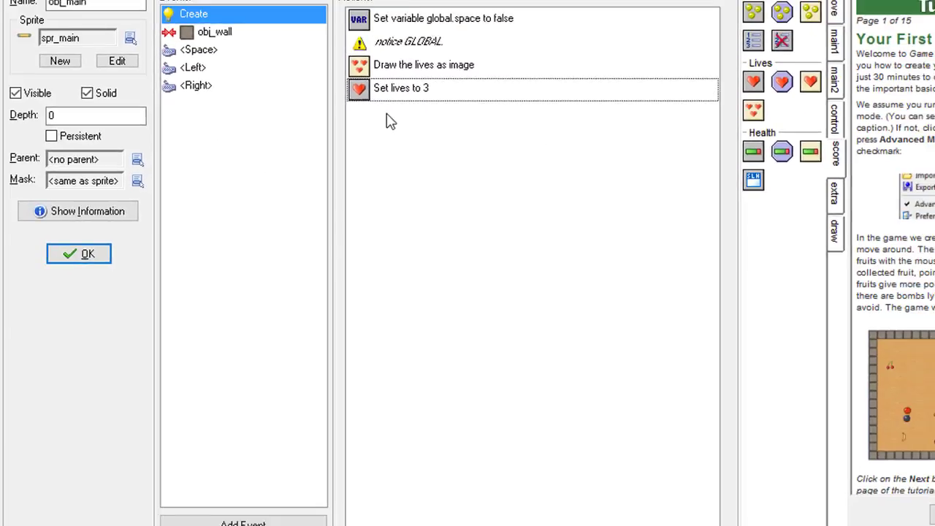
double_click(398, 90)
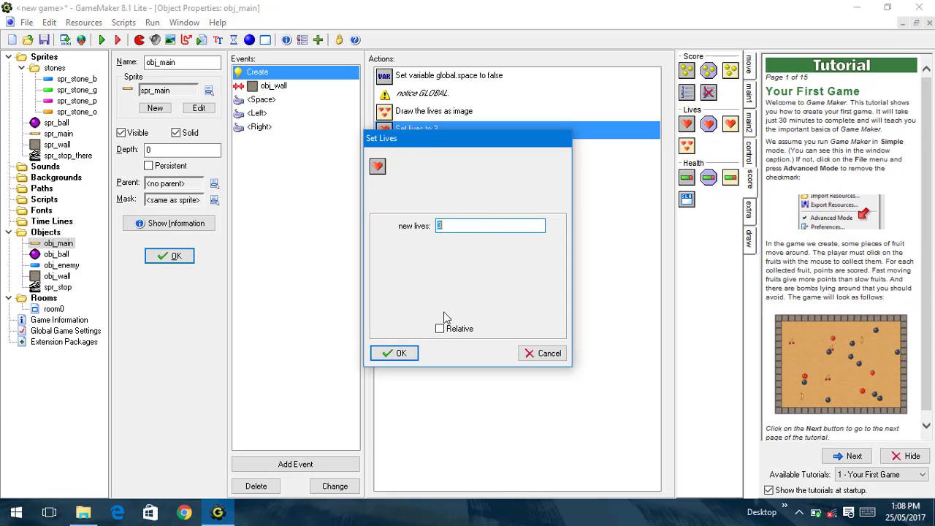
click(393, 353)
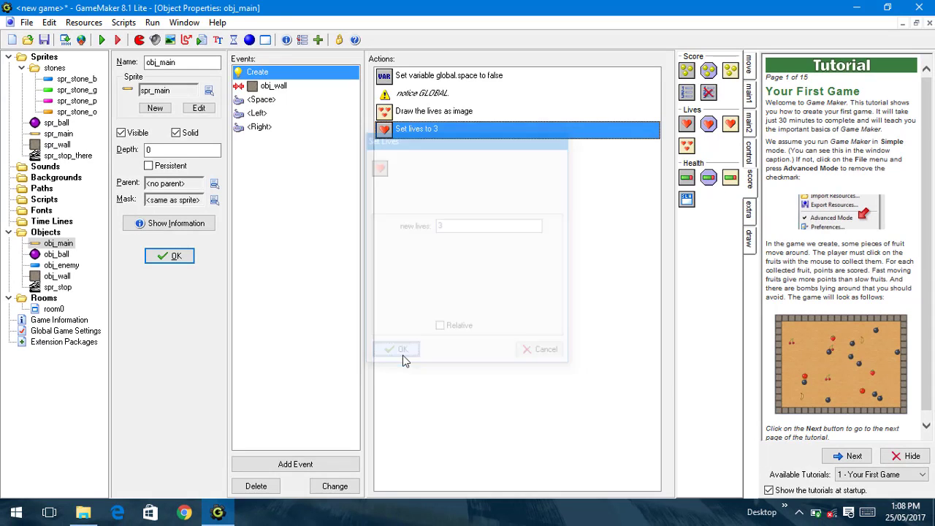
click(169, 255)
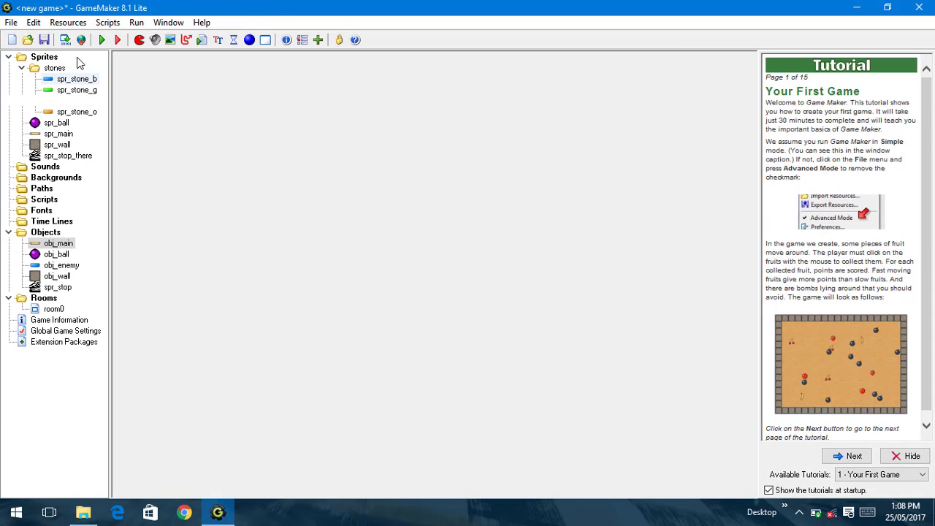
Step: Test-run the game, move the paddle left and right to check the lives display, and close the game
click(102, 39)
key(Left)
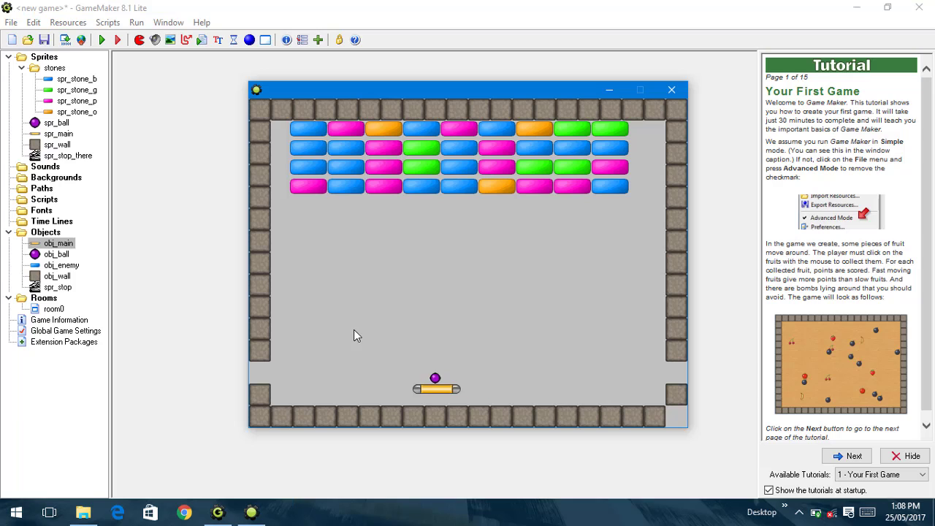
key(Right)
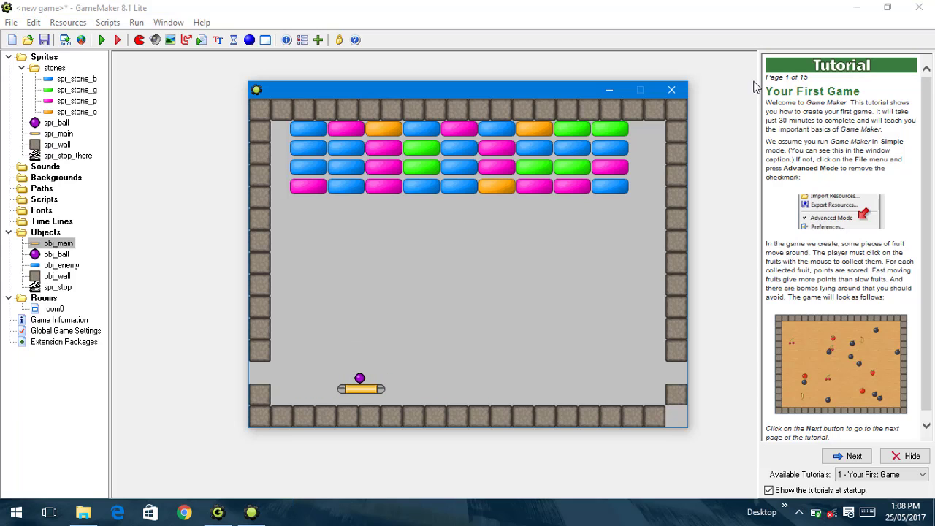
click(673, 90)
Step: Move the Draw Life Images action of obj_main from Create to a new Draw event and test-run the game
double_click(52, 246)
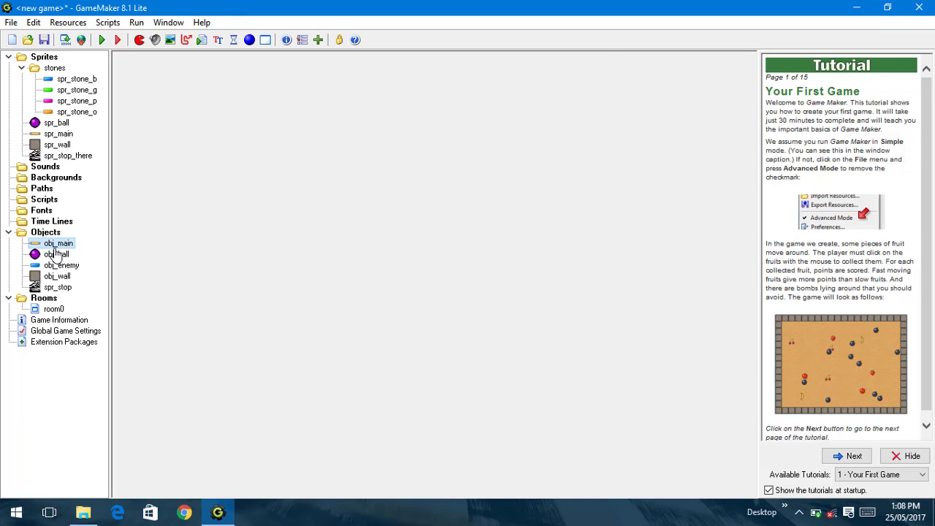
click(428, 139)
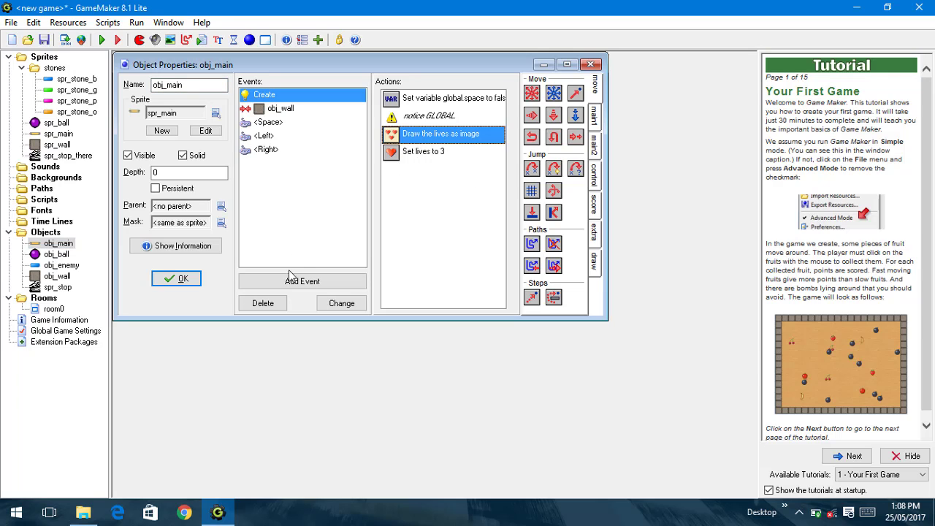
key(Delete)
click(303, 282)
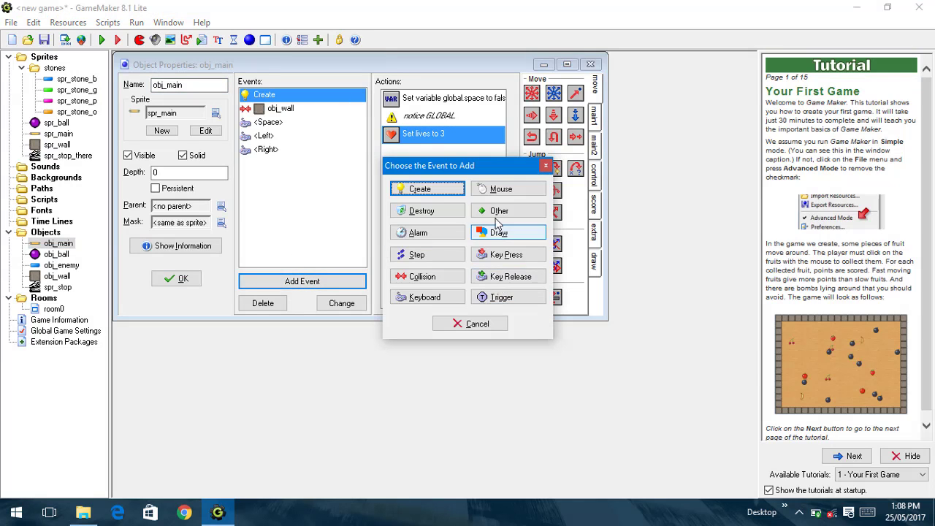
click(490, 232)
key(ctrl+v)
key(F5)
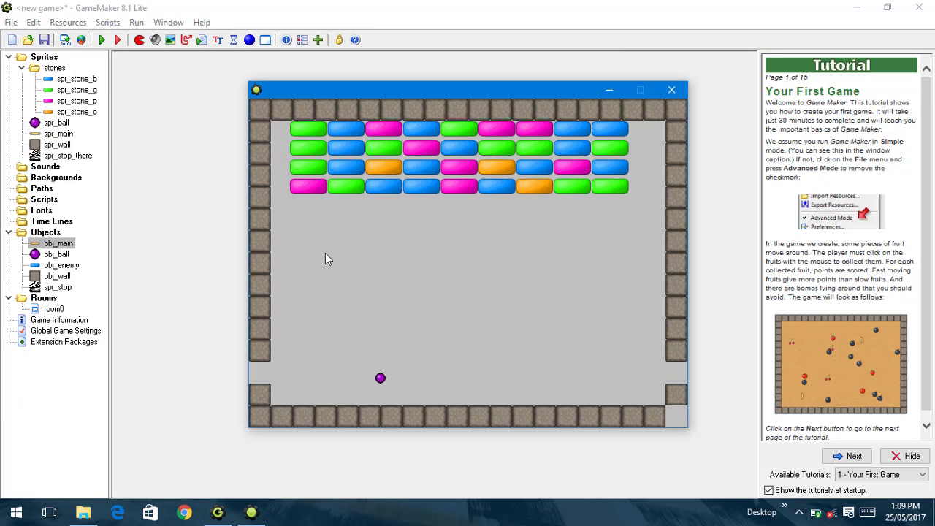
click(672, 91)
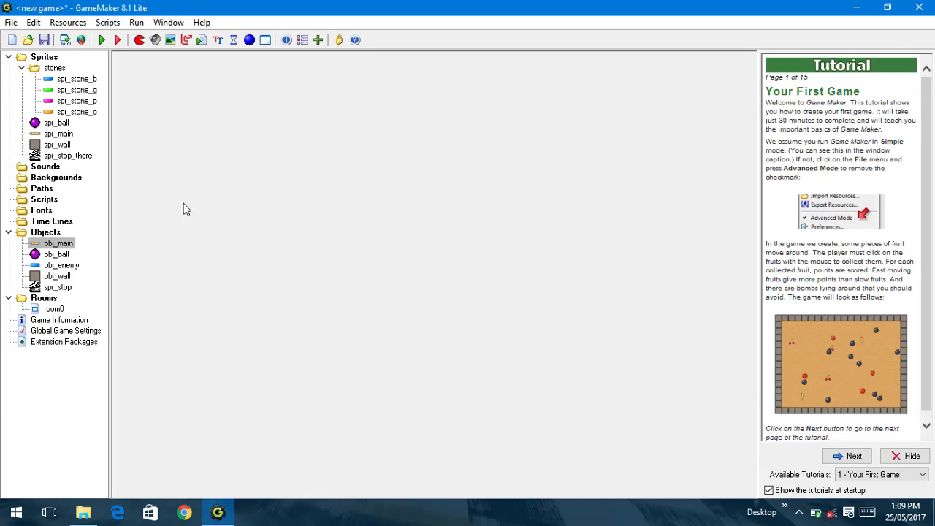
Step: Remove the Draw Life Images action from the Draw event of obj_main and close the object
double_click(60, 245)
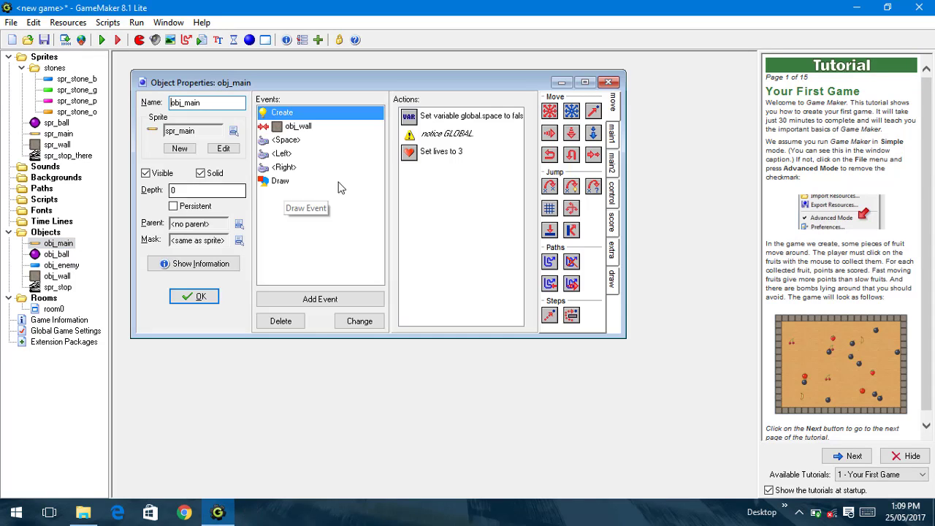
click(280, 181)
click(461, 116)
key(Delete)
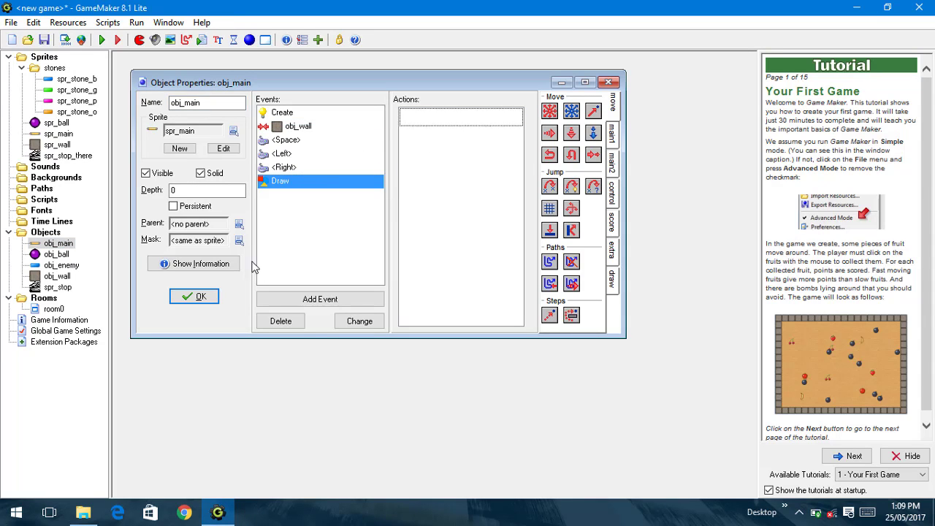
click(198, 297)
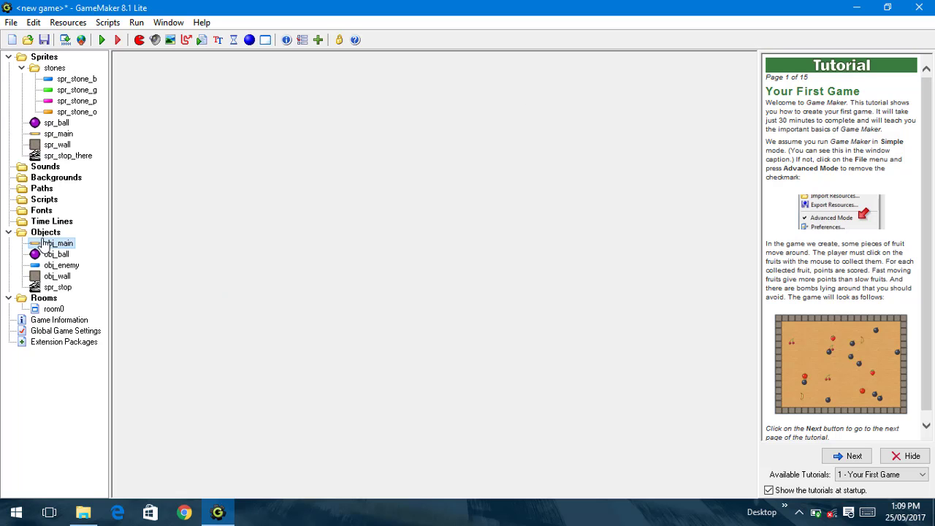
Step: Create a new object with the Draw Life Images action in a Draw event and place it in room0
right_click(45, 245)
right_click(43, 232)
click(73, 239)
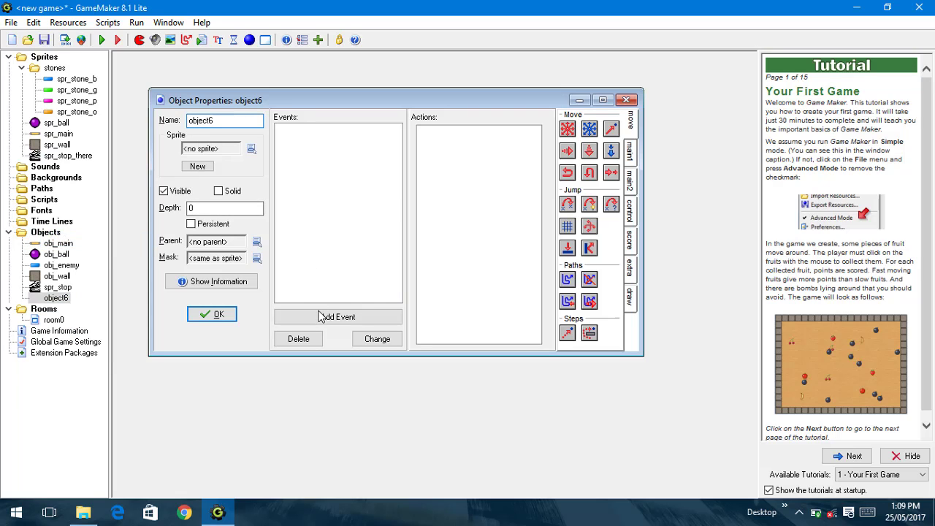
click(319, 316)
click(501, 232)
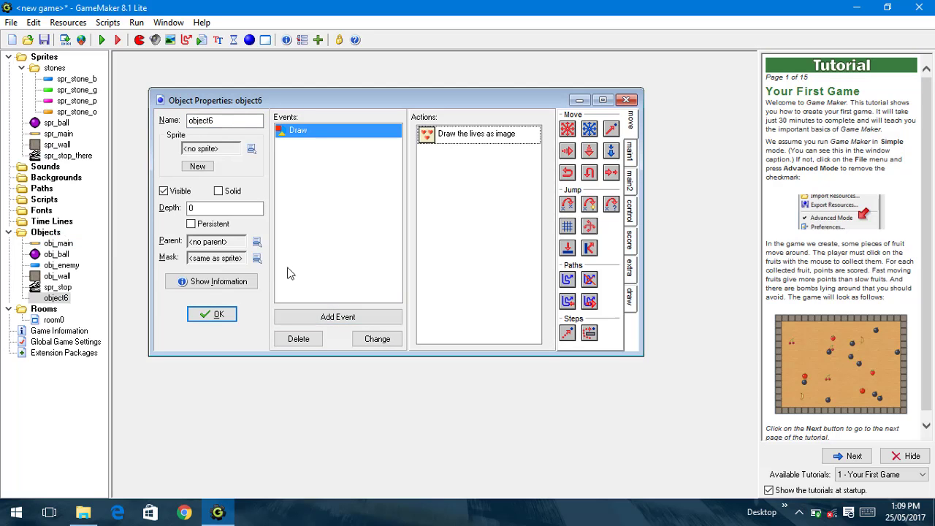
click(216, 319)
double_click(44, 320)
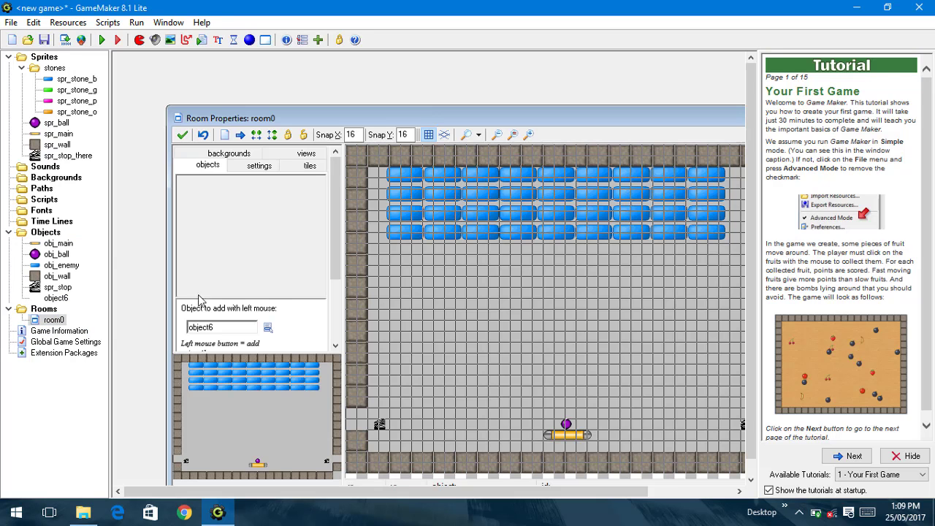
click(182, 136)
Step: Run the game with the new lives object, move the paddle both ways, and close the game
click(102, 41)
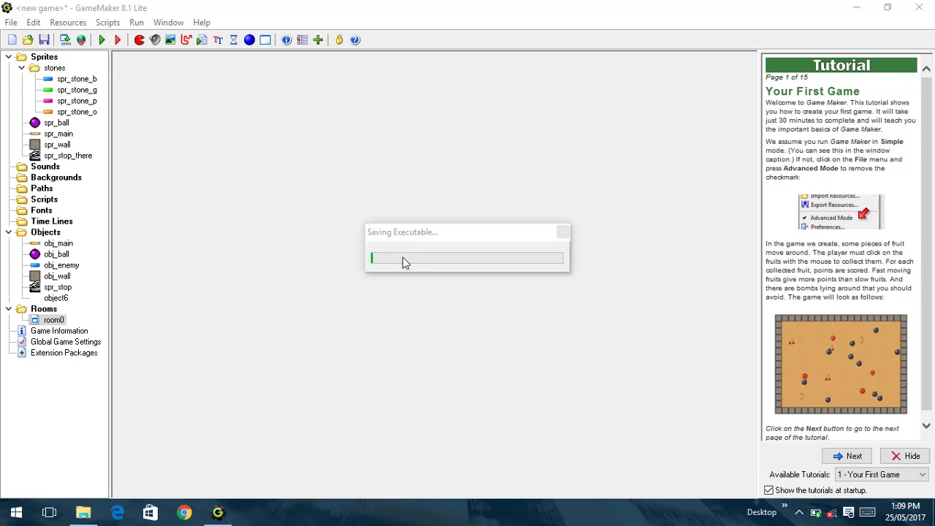
key(Left)
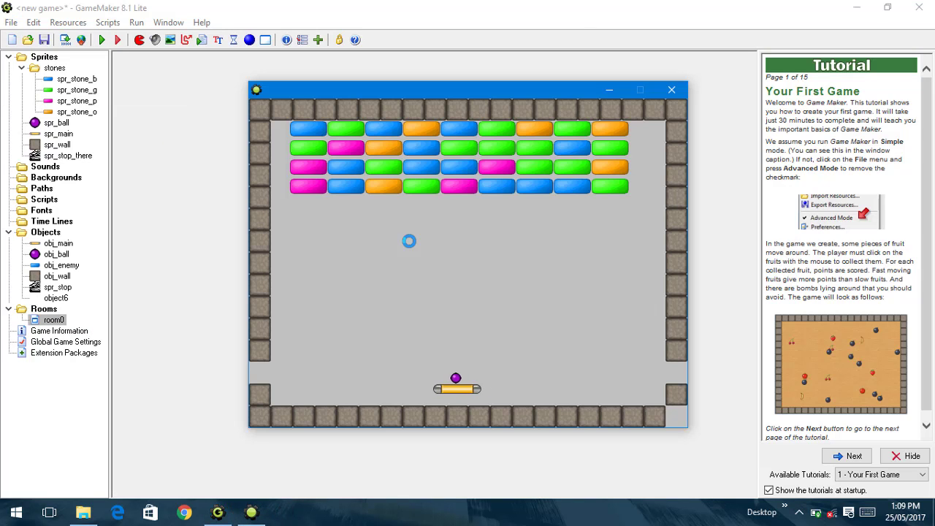
key(Right)
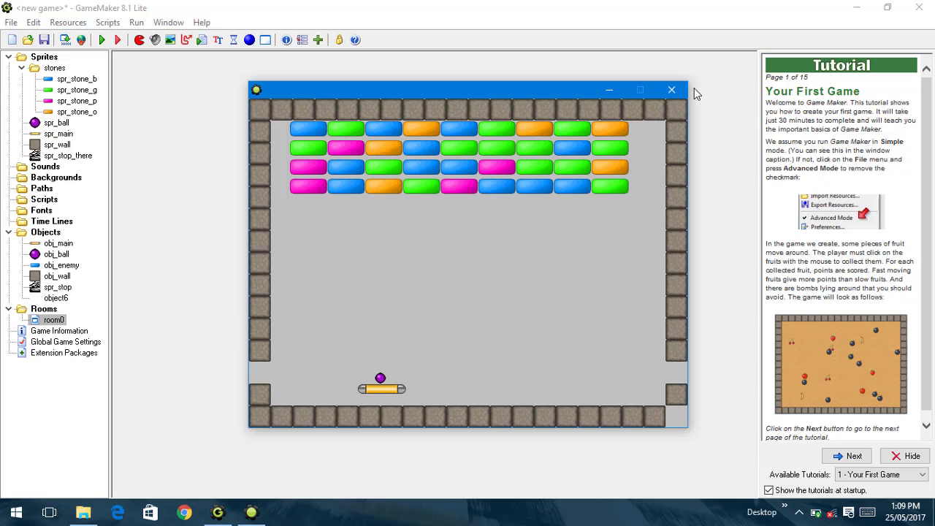
click(672, 90)
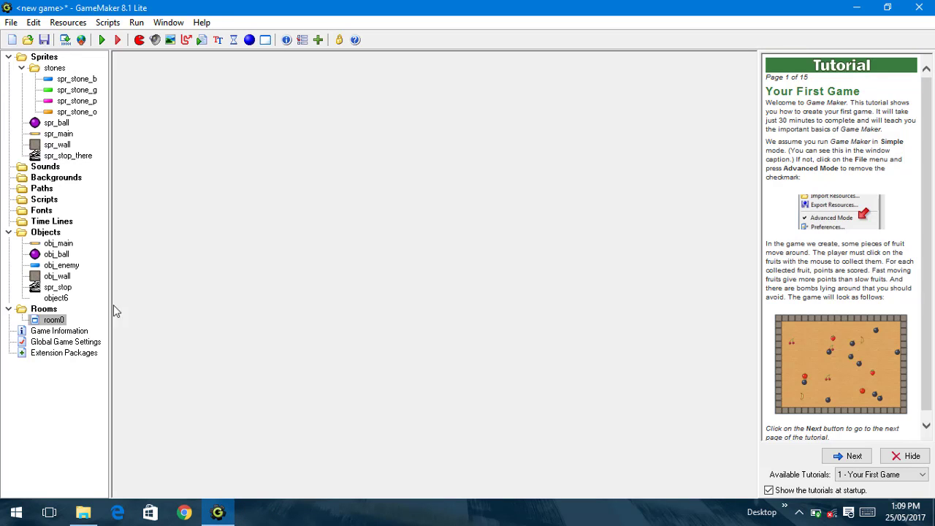
Step: Set the Draw Life Images action of object6 to x 5 and y 7 with Relative enabled
double_click(58, 298)
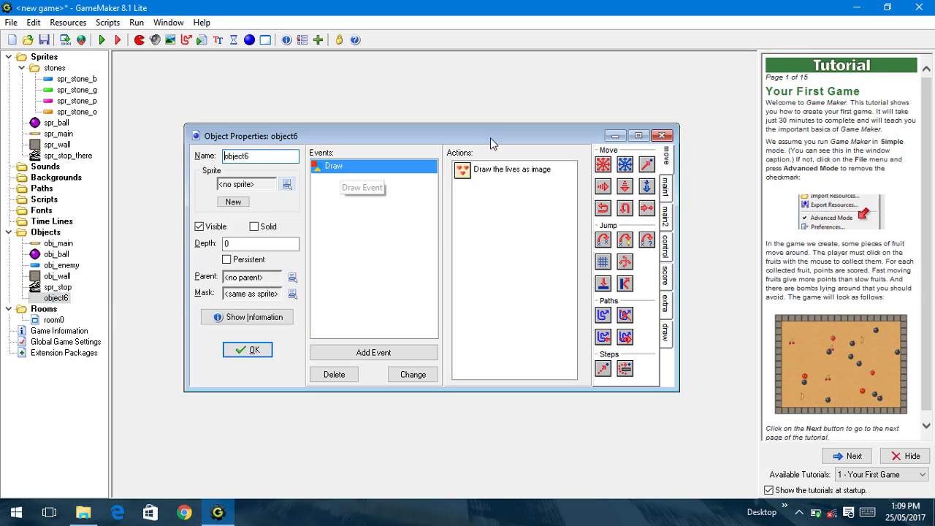
double_click(499, 170)
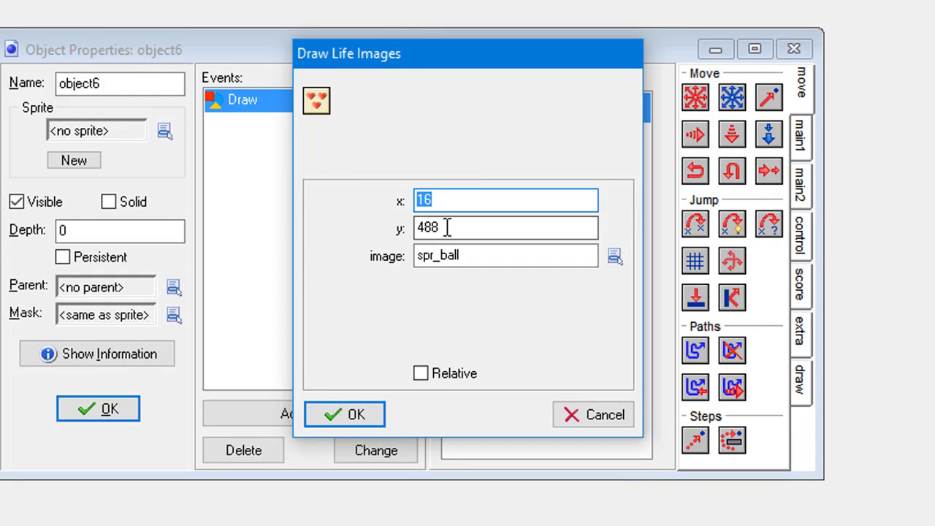
text(5)
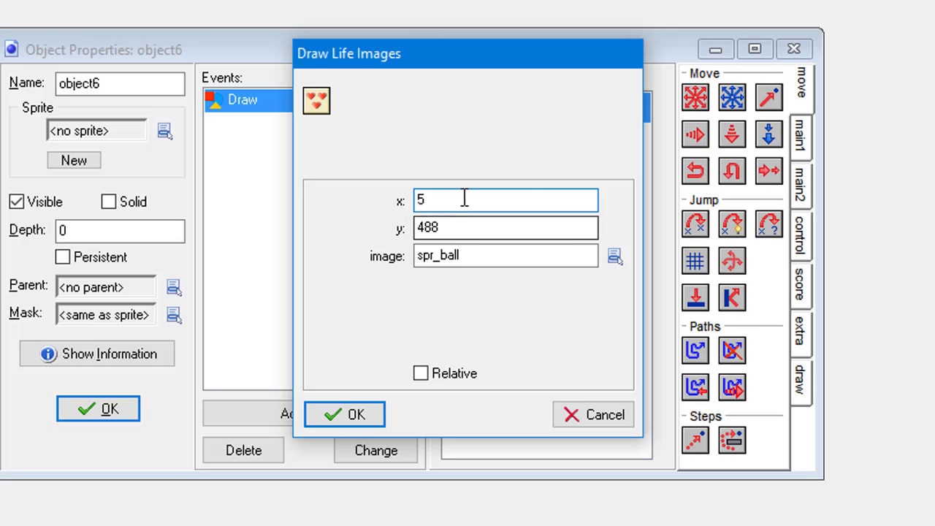
drag(451, 232, 380, 236)
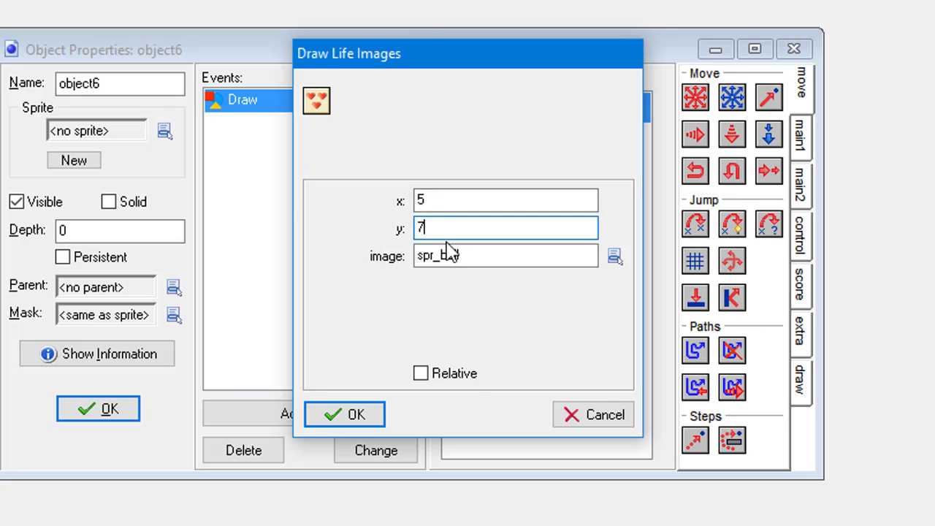
click(431, 373)
click(371, 413)
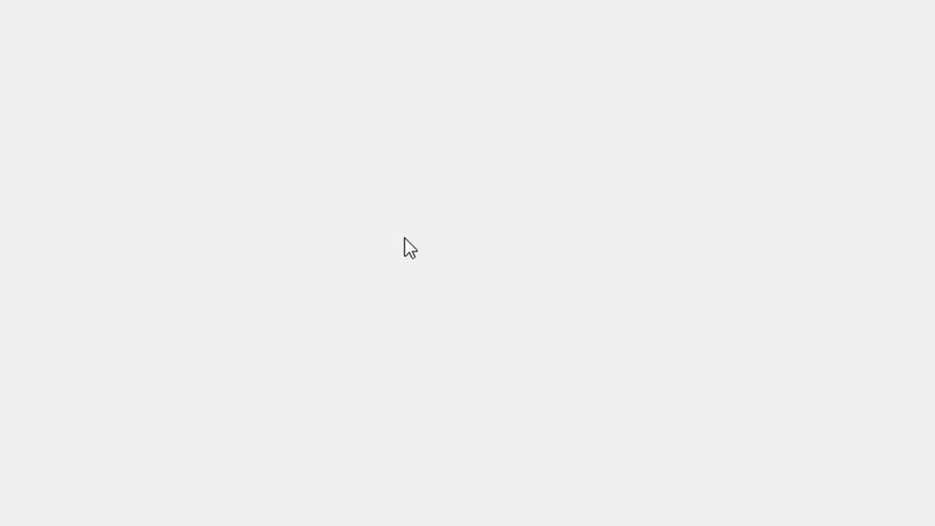
Step: Test the running game by moving the paddle both ways and launching the ball, and close the game
key(Left)
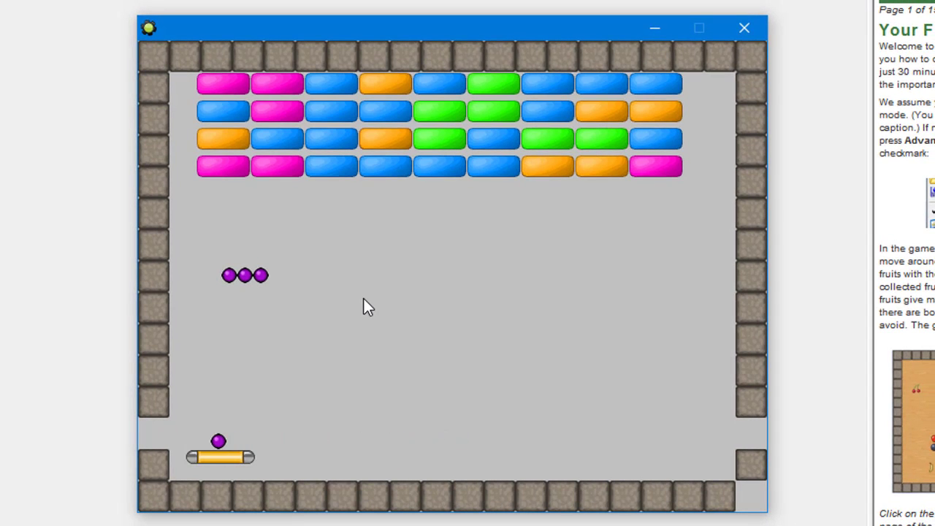
key(Right)
key(Left)
key(Right)
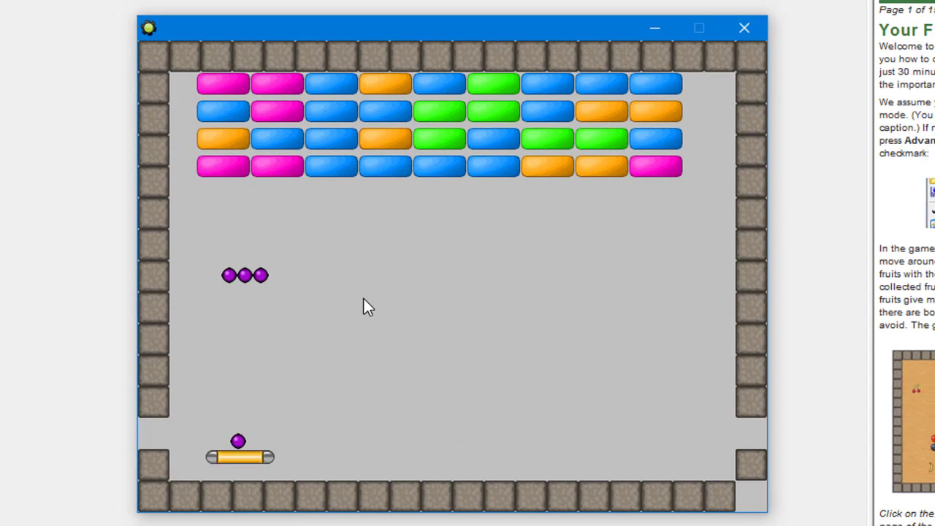
key(space)
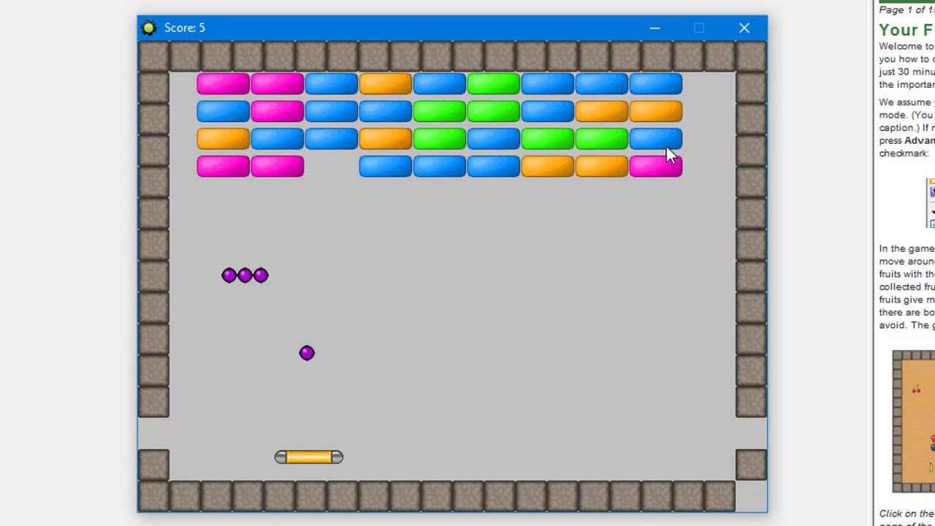
click(744, 28)
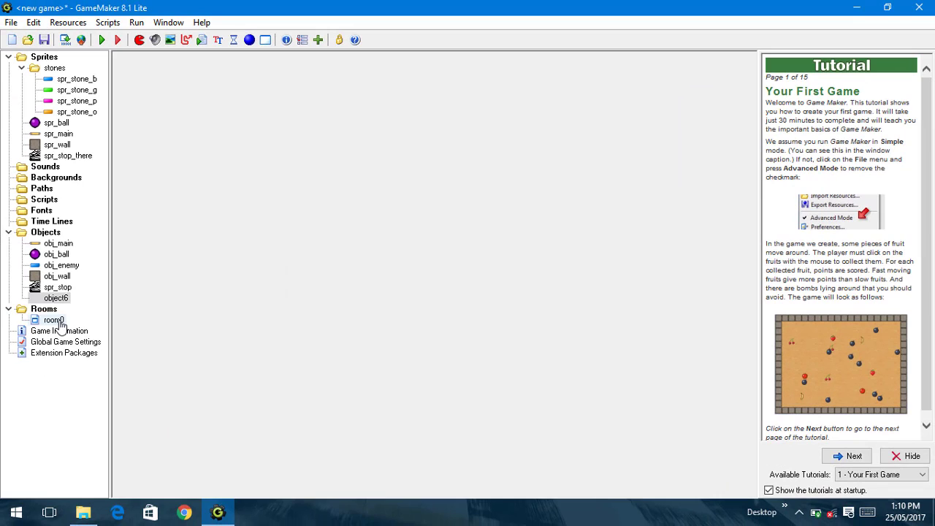
Step: Move the object6 instance in room0 to the lower-left corner at x 0, y 448 and save the room
double_click(58, 322)
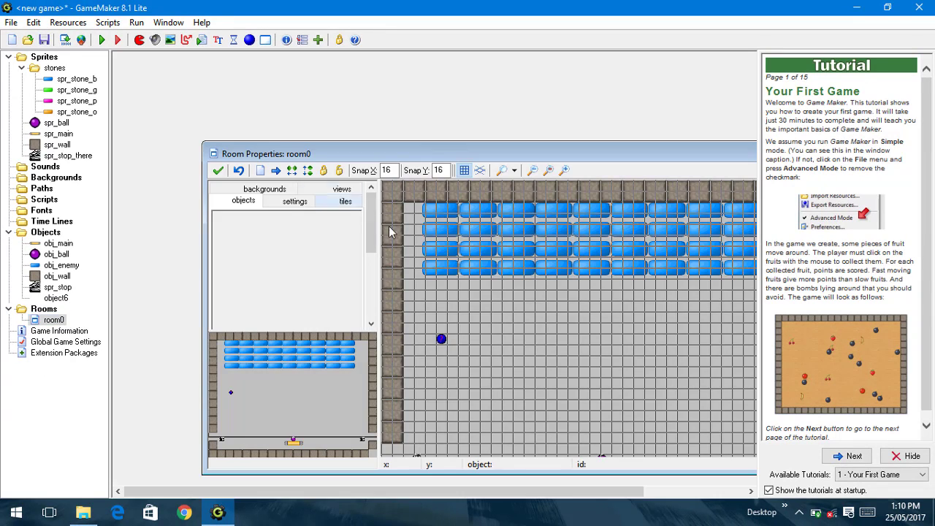
right_click(444, 337)
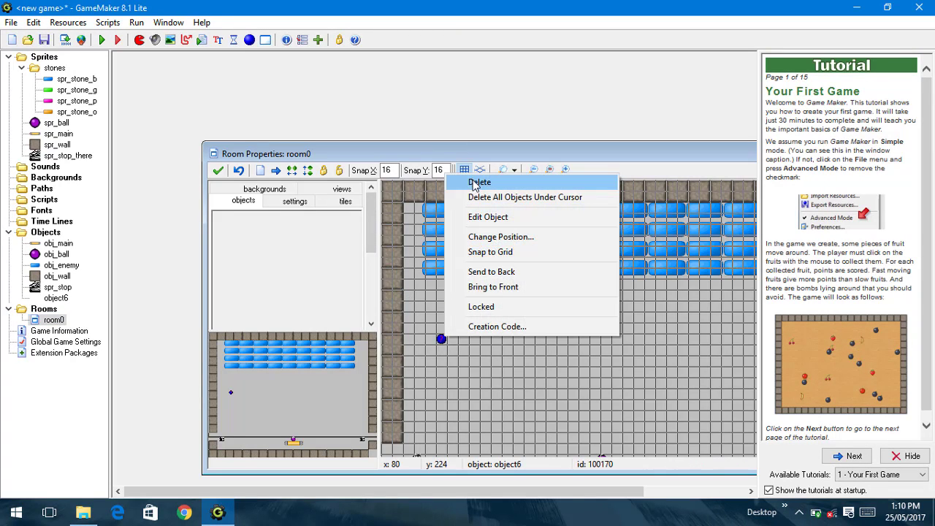
click(480, 183)
double_click(329, 153)
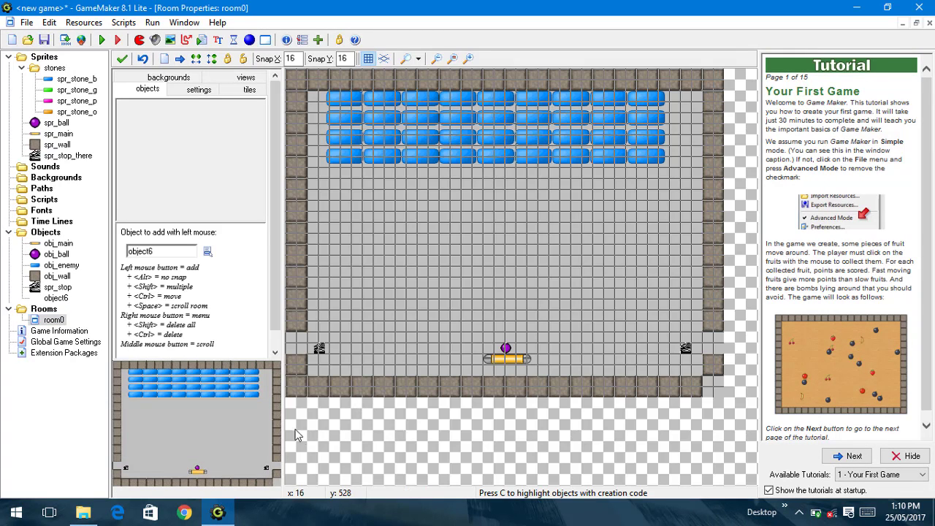
click(293, 389)
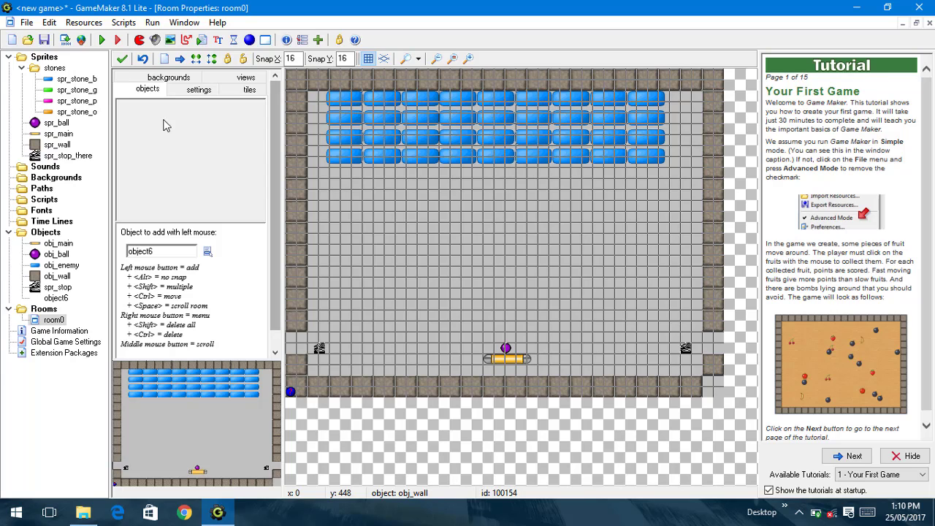
click(122, 59)
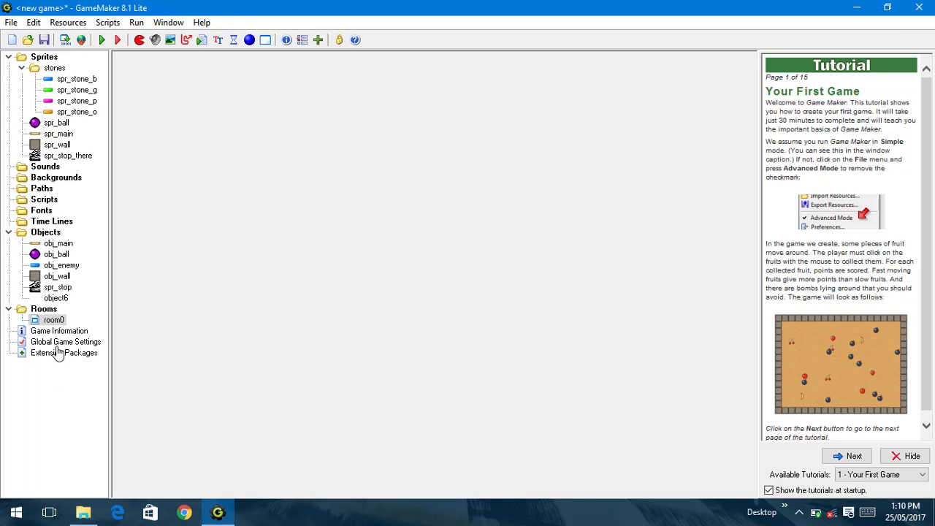
Step: Delete the whole bottom row of wall blocks from room0, keeping the object6 instance, and save the room
click(56, 299)
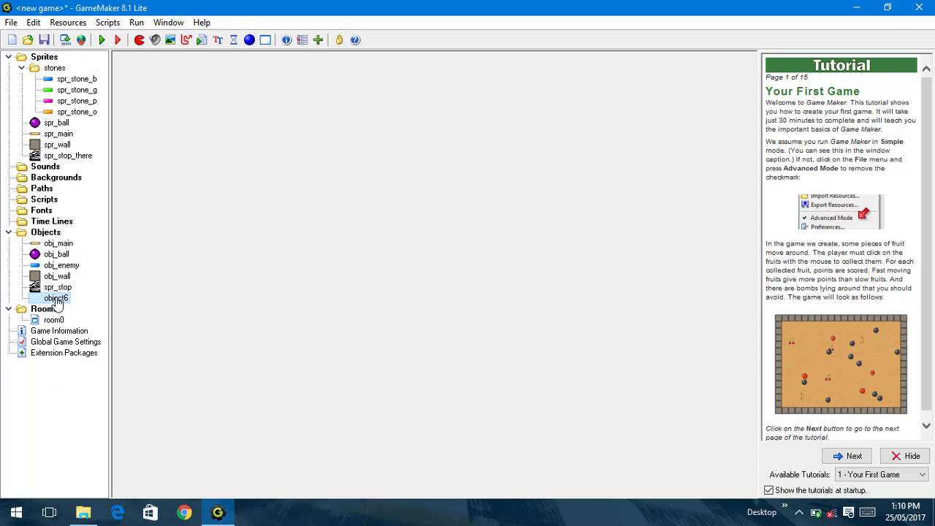
click(62, 251)
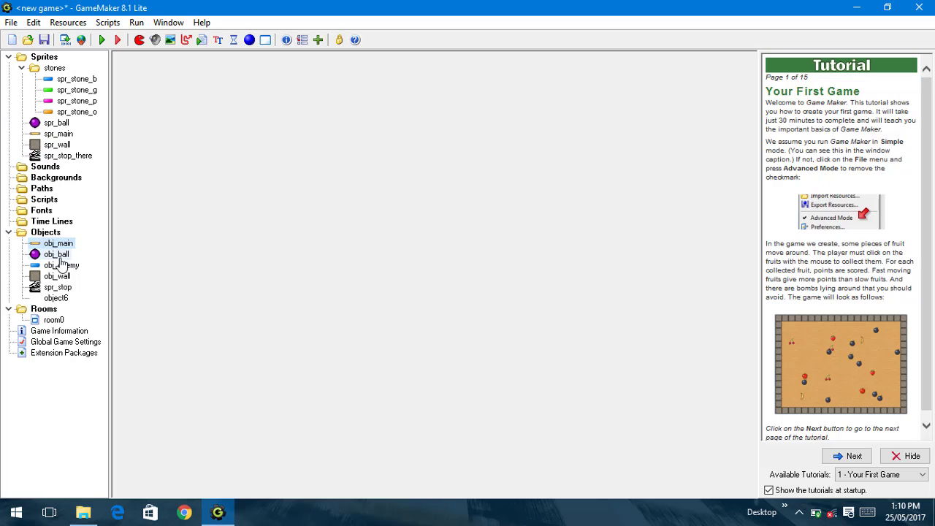
double_click(48, 313)
double_click(43, 312)
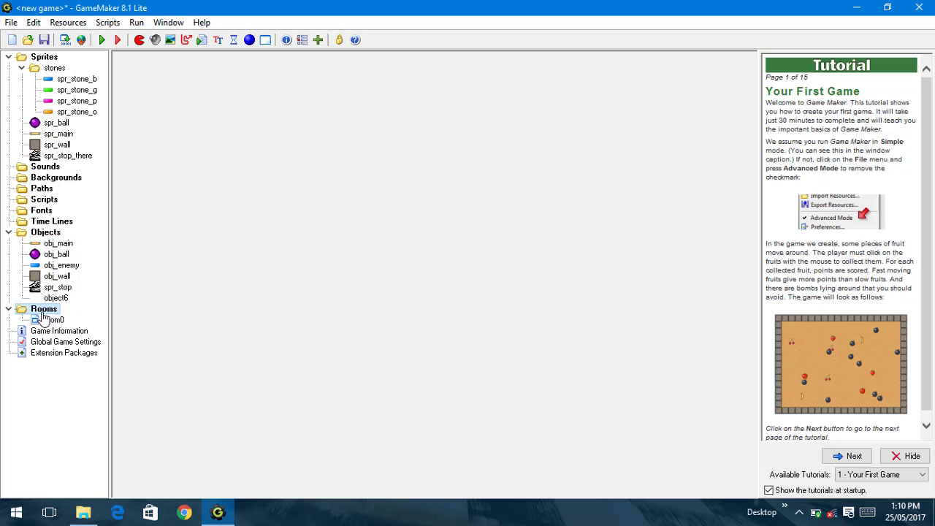
double_click(52, 322)
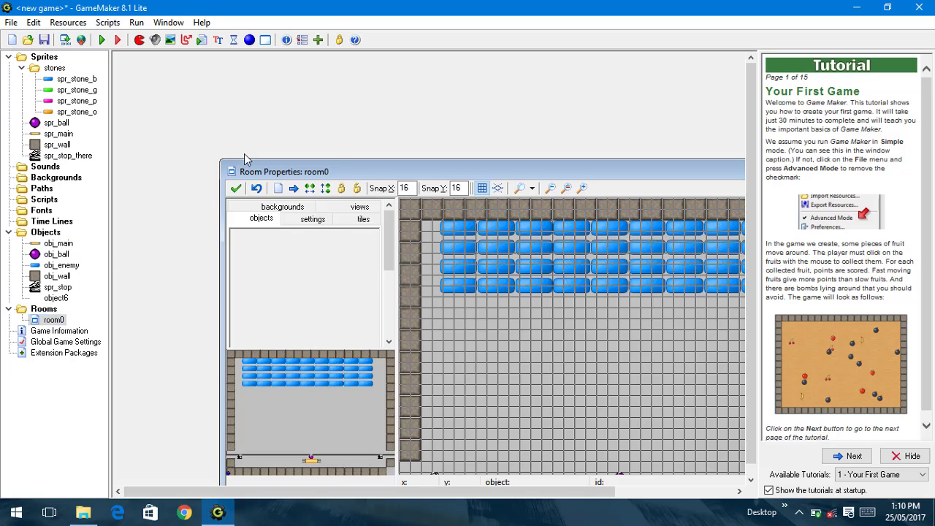
double_click(371, 172)
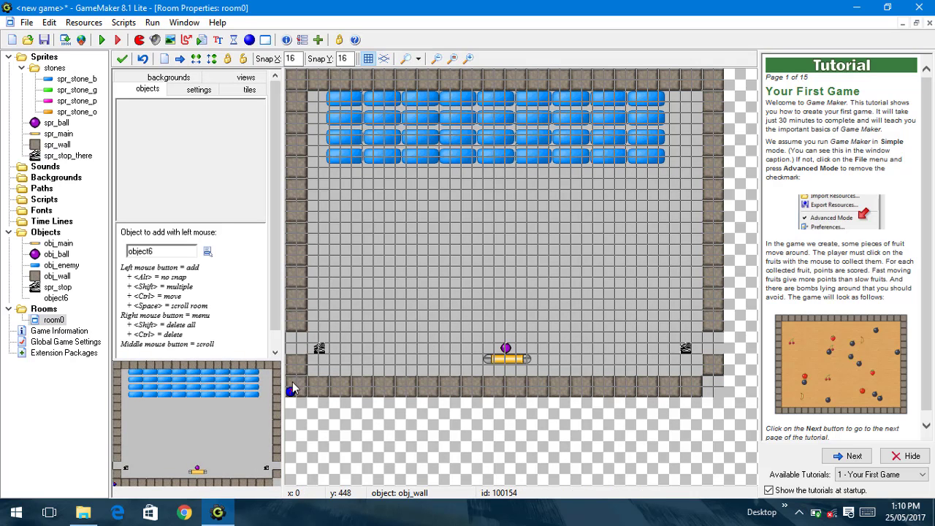
mouse_move(302, 383)
right_down()
mouse_move(606, 380)
mouse_move(679, 395)
right_up()
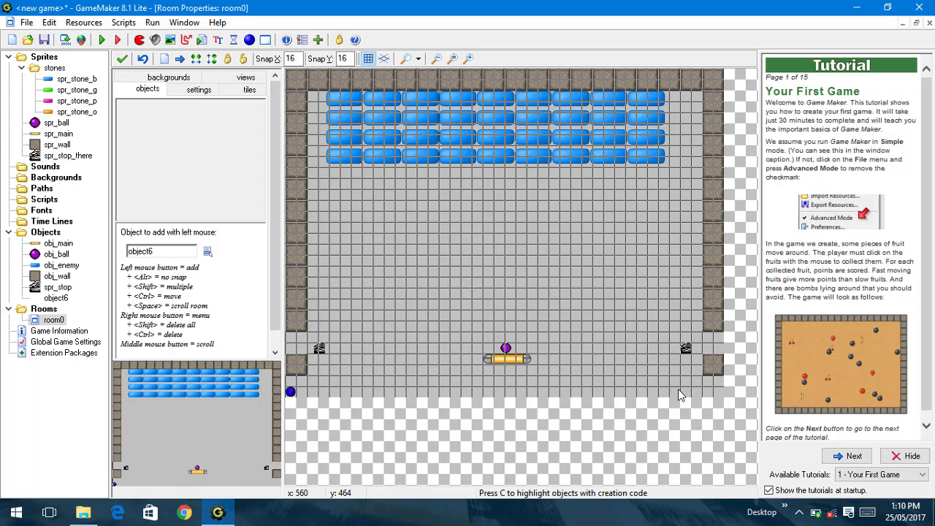
click(124, 61)
Step: Run the game, launch the ball and play with the paddle until the ball leaves the play area
key(F5)
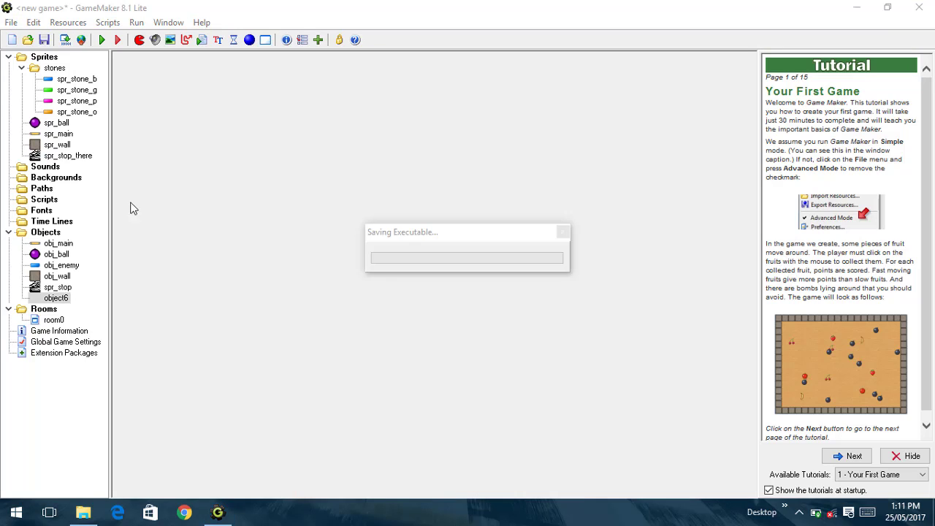
key(Left)
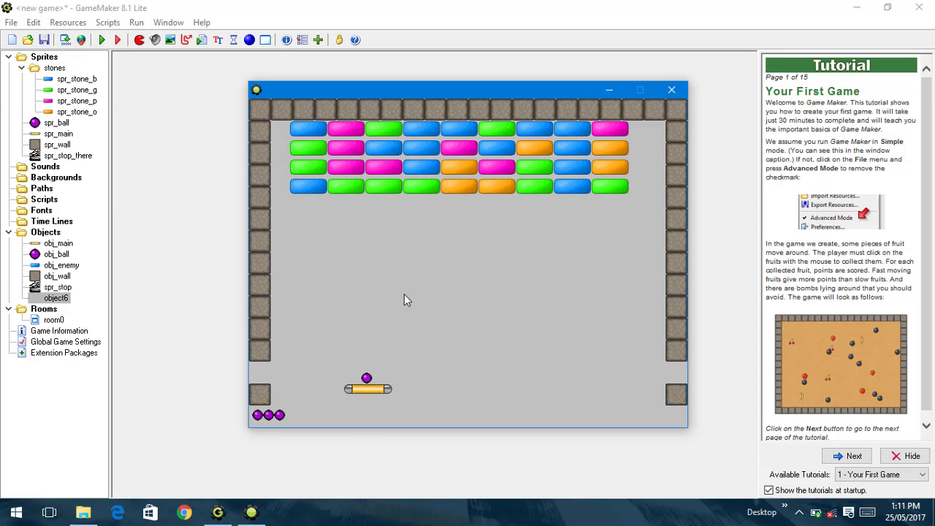
key(Right)
key(space)
key(Right)
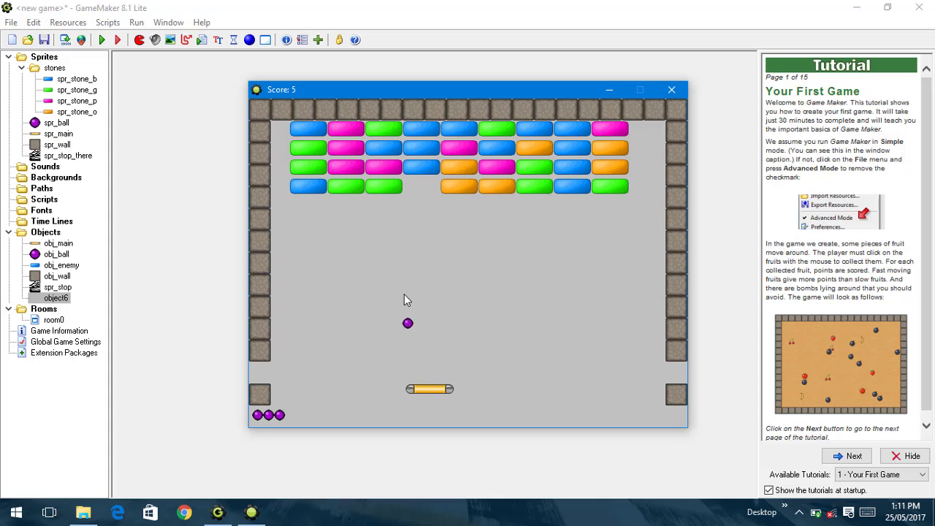
key(Left)
key(Right)
key(Left)
key(Right)
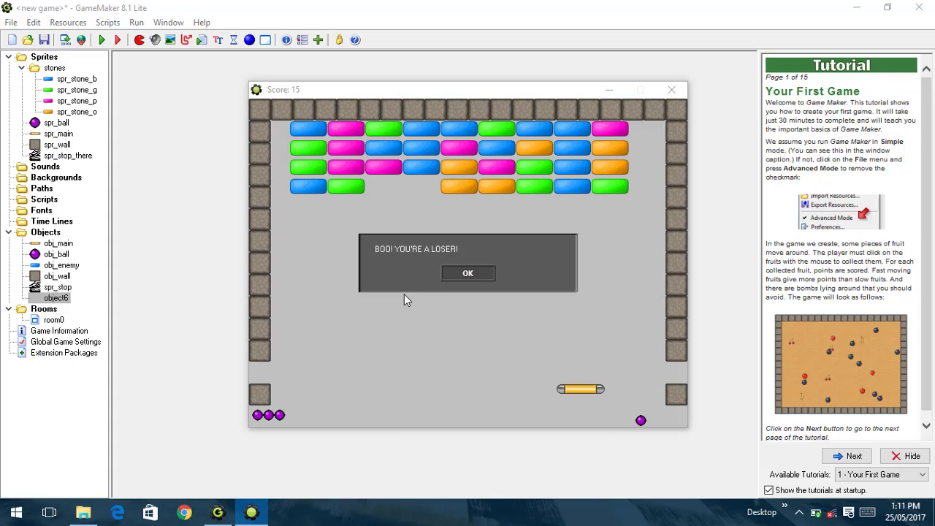
key(Left)
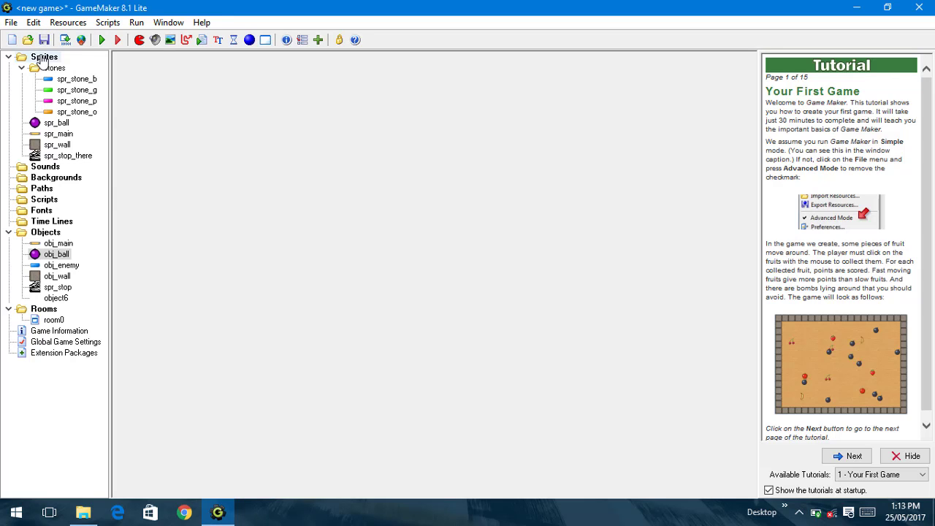
Step: Create a new sprite with one blank 32 x 32 image and open that image for editing
right_click(42, 58)
click(88, 63)
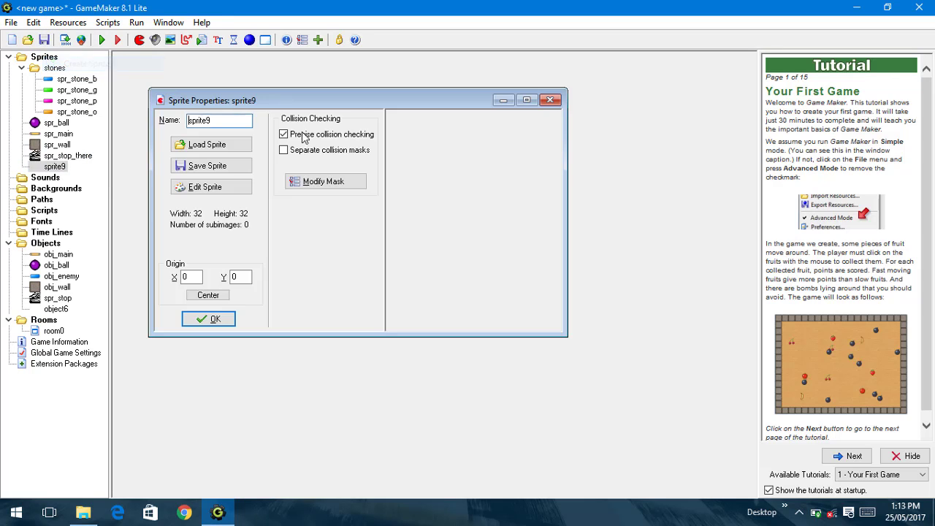
click(227, 186)
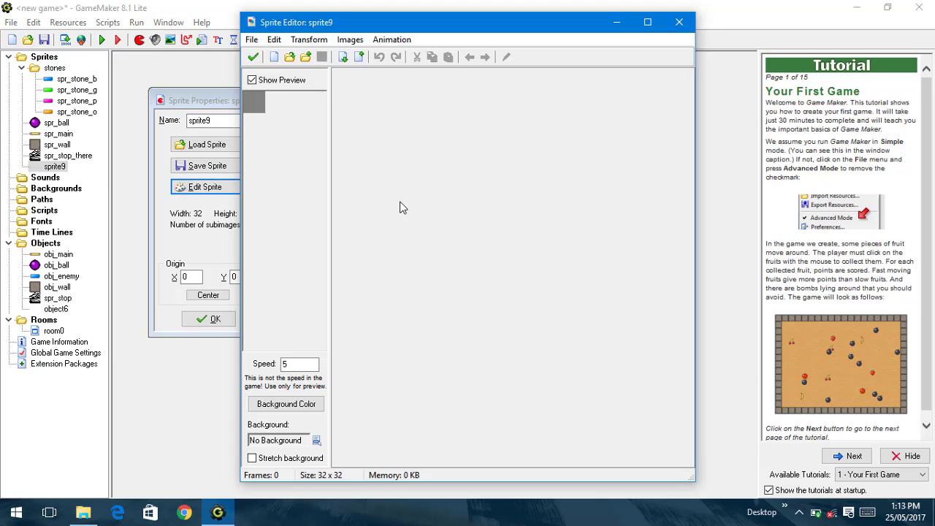
key(ctrl+n)
click(424, 285)
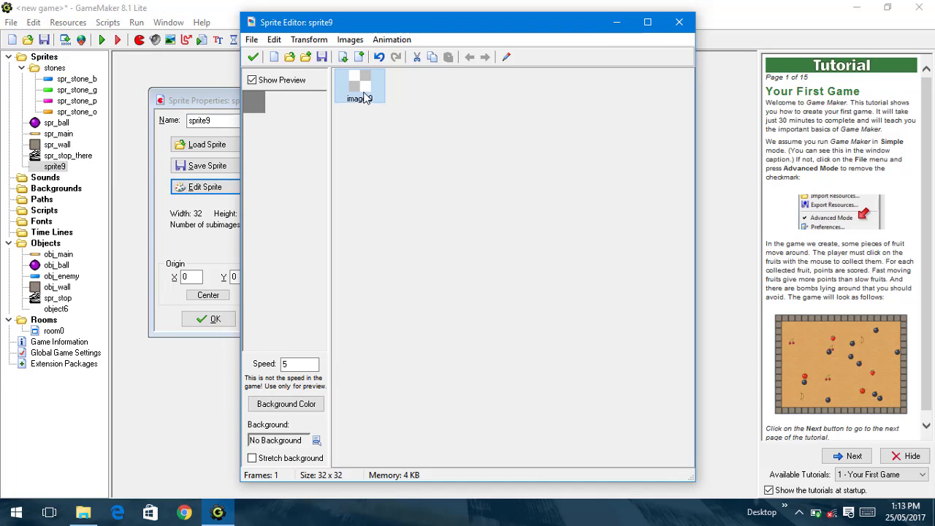
double_click(358, 88)
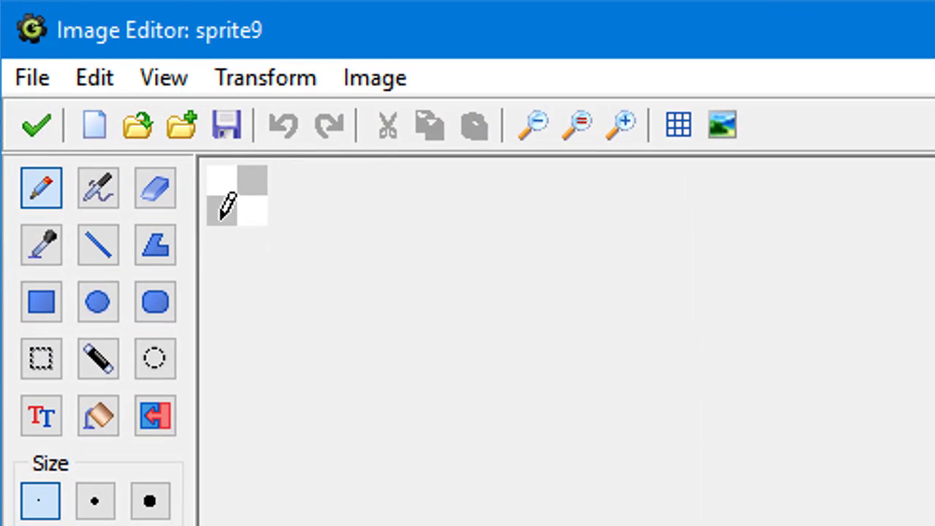
mouse_move(221, 217)
mouse_down()
mouse_move(162, 251)
mouse_move(431, 213)
mouse_move(384, 364)
mouse_move(242, 245)
mouse_move(226, 287)
mouse_move(156, 345)
mouse_move(251, 231)
mouse_up()
click(98, 416)
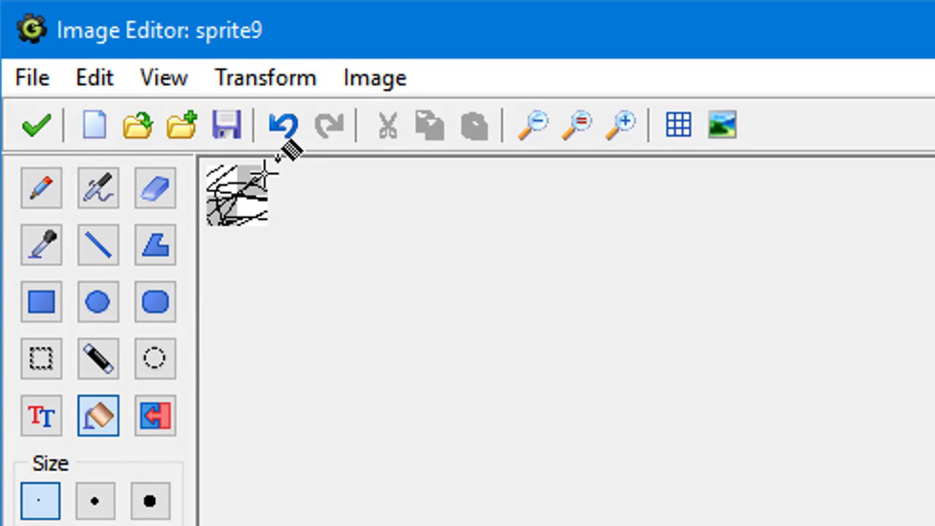
click(247, 205)
key(ctrl+a)
key(Delete)
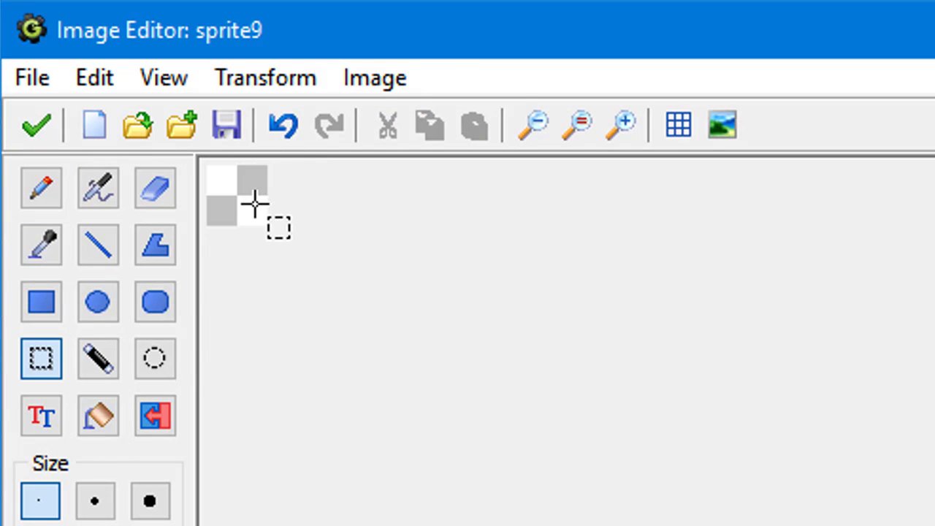
Step: Fill the whole sprite9 image with black and save the sprite
click(98, 413)
click(212, 194)
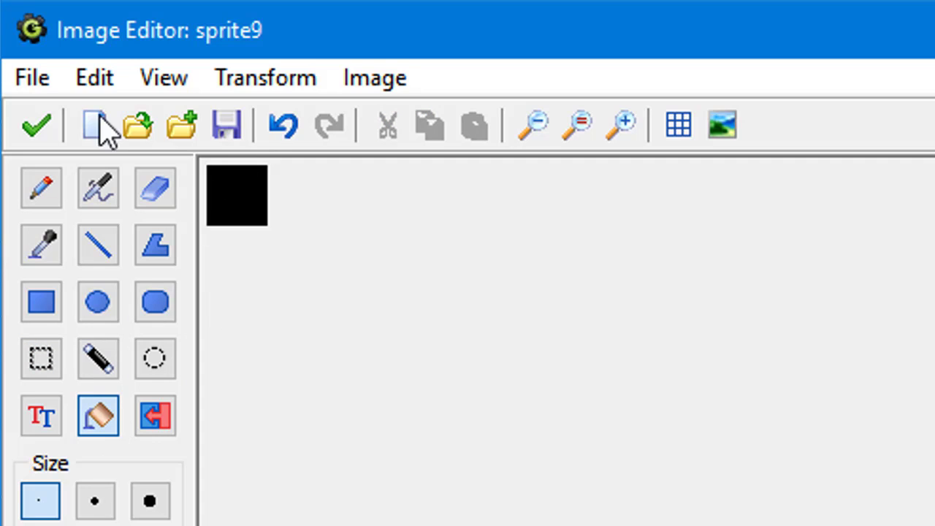
click(38, 123)
click(133, 121)
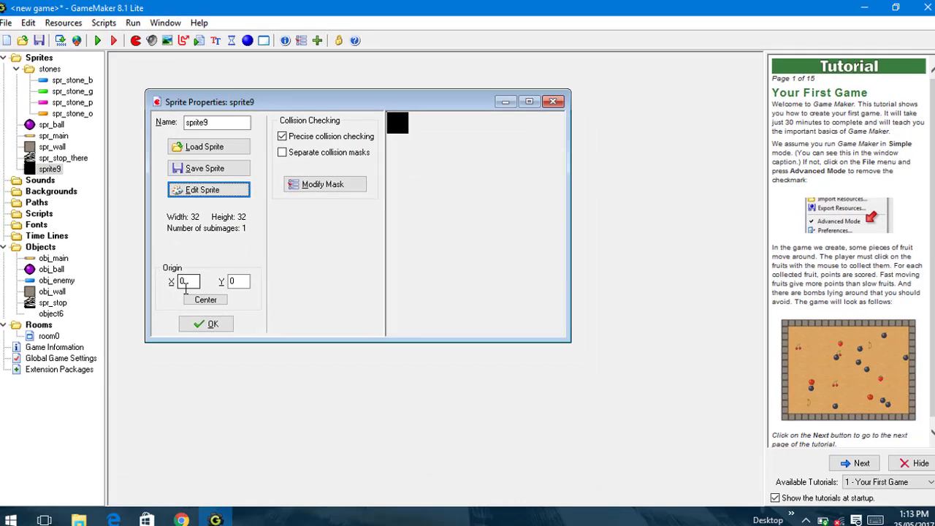
click(210, 319)
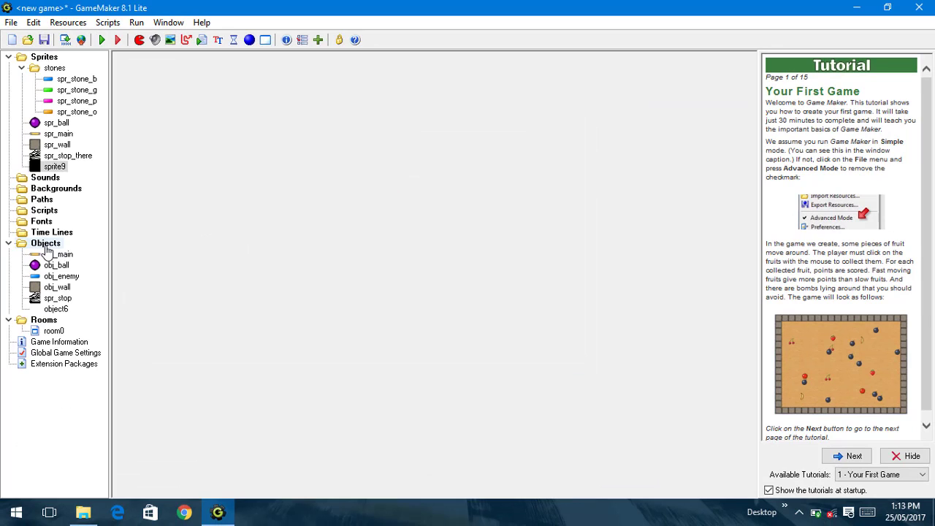
Step: Create a new object that uses sprite9 as its sprite and save it
right_click(45, 250)
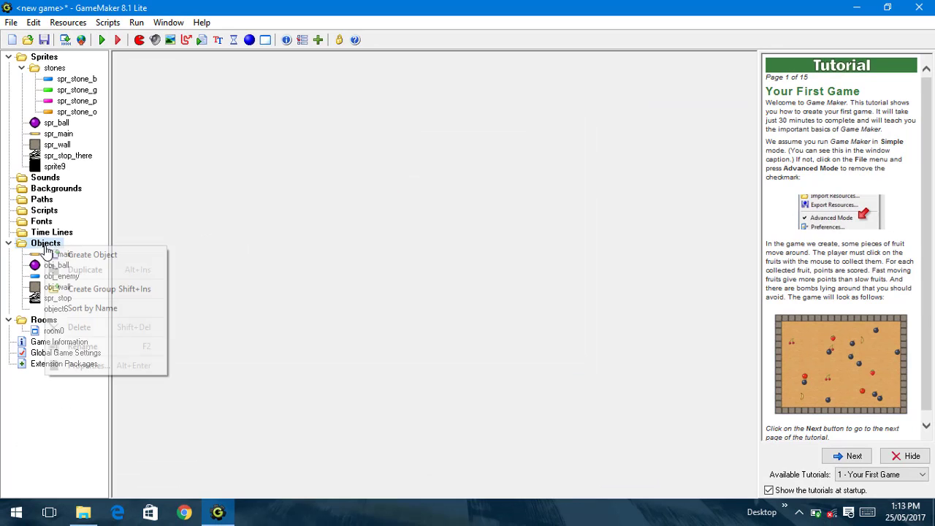
click(73, 254)
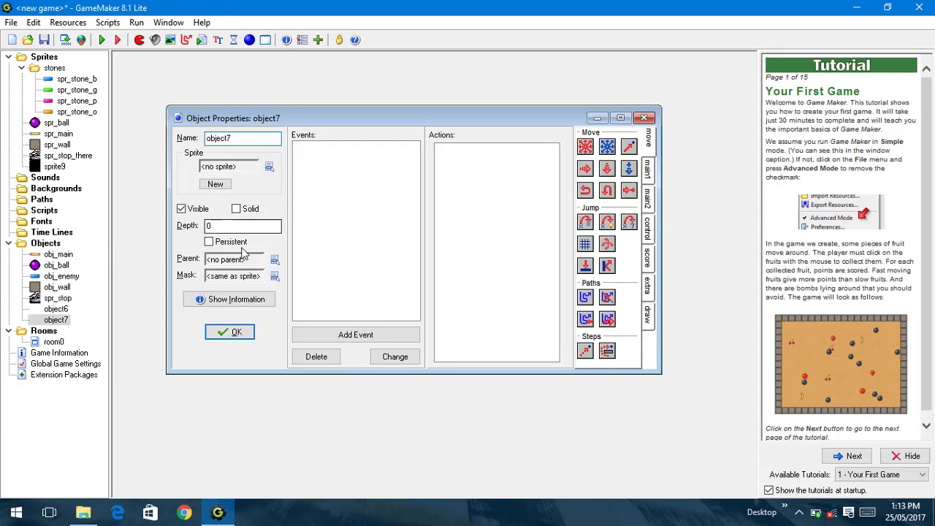
click(269, 166)
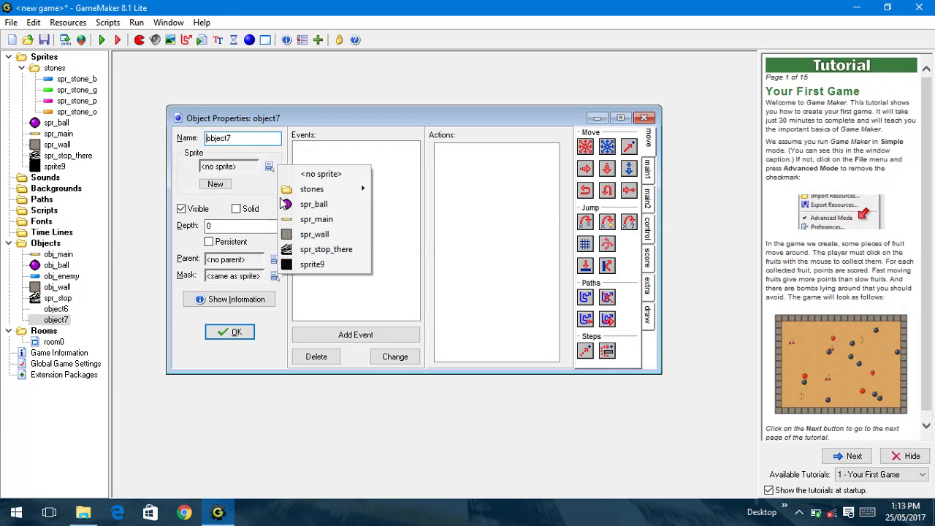
click(313, 267)
click(248, 332)
Step: Open room0 and line its bottom edge between the side walls with a continuous row of object7 blocks
double_click(53, 342)
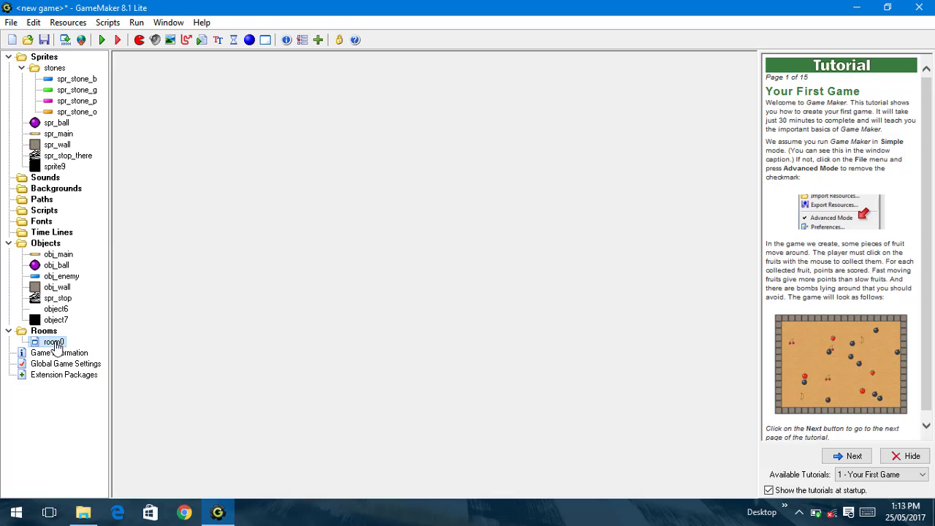
double_click(521, 138)
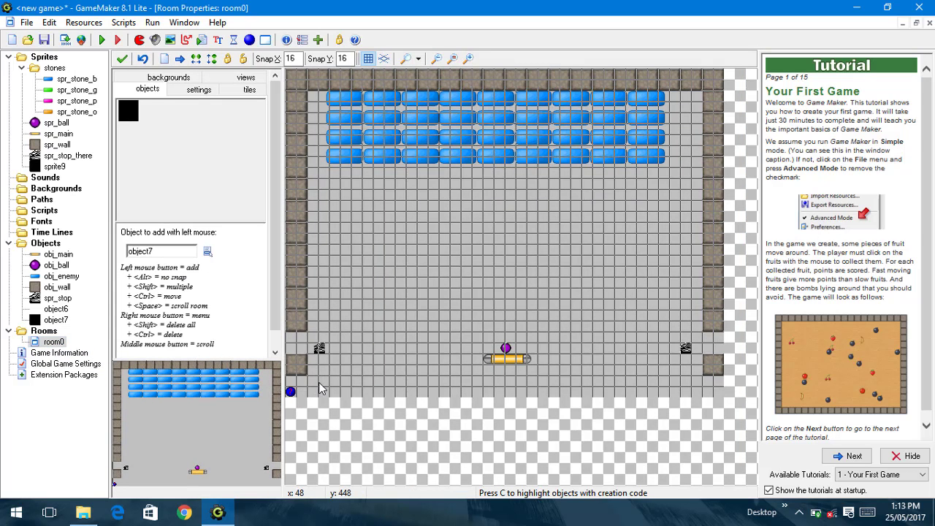
click(322, 388)
ctrl+right_click(321, 389)
click(322, 389)
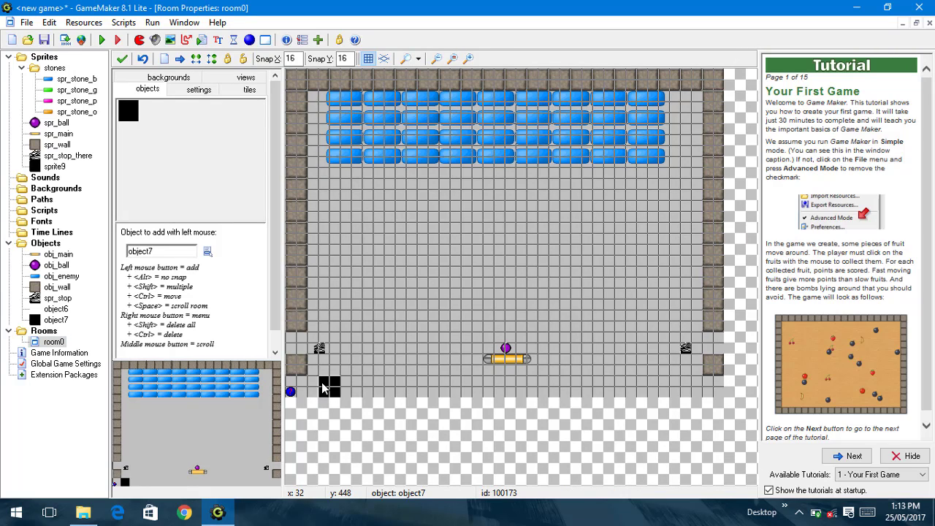
shift+drag(322, 389, 684, 391)
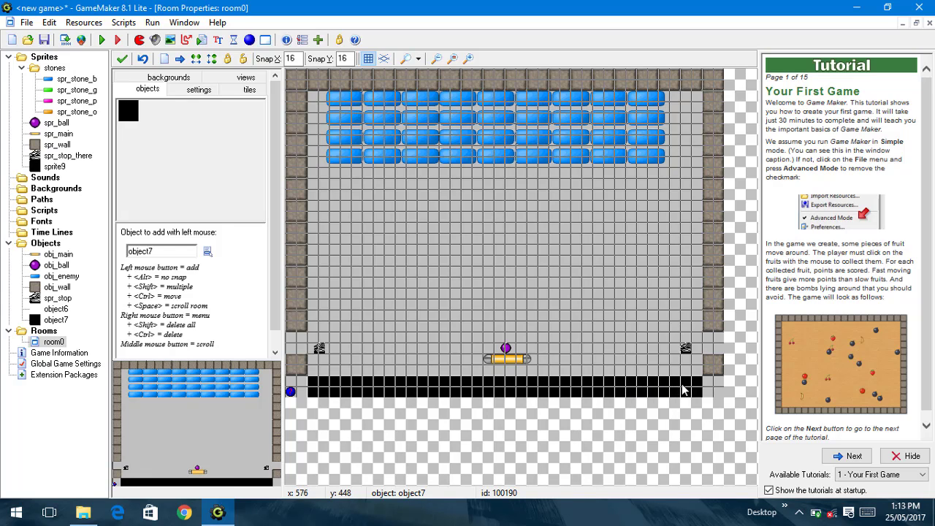
Step: Place object7 blocks in the gaps of both side walls and in both bottom corners, and save the room
click(713, 343)
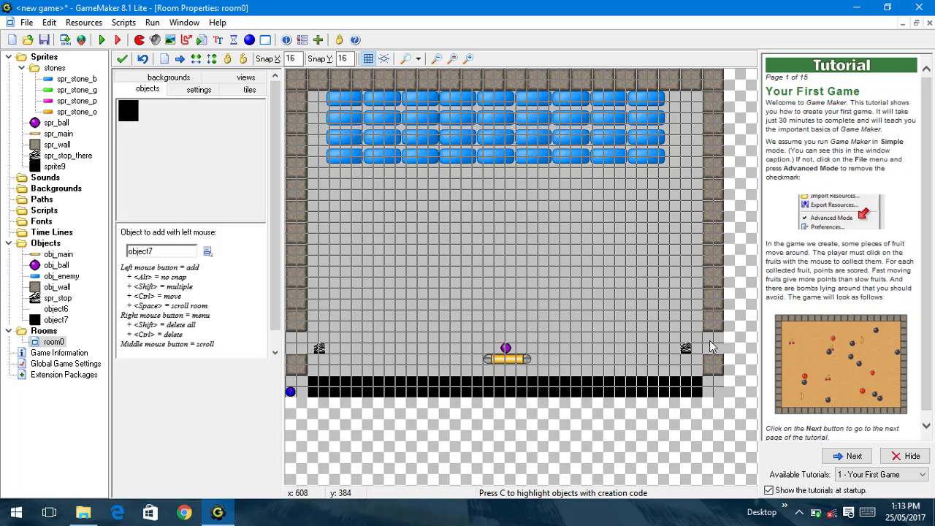
click(296, 344)
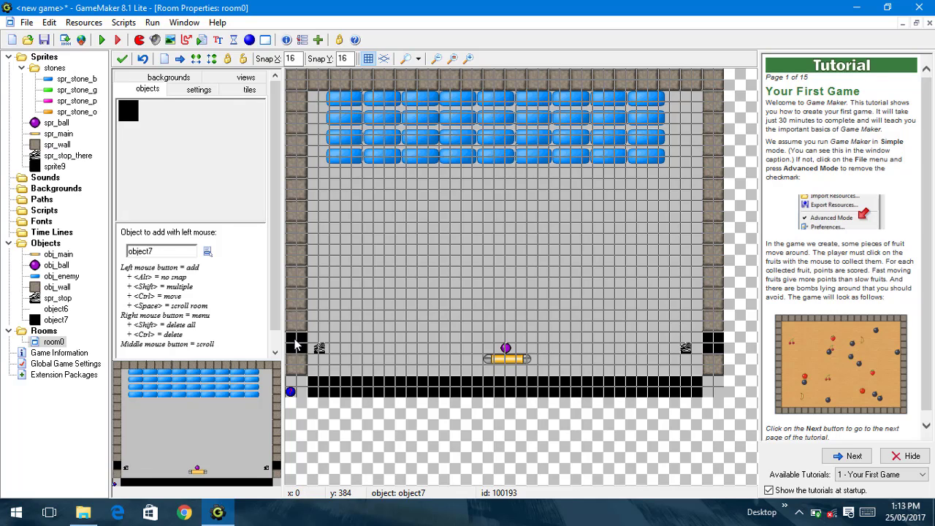
click(293, 385)
click(713, 386)
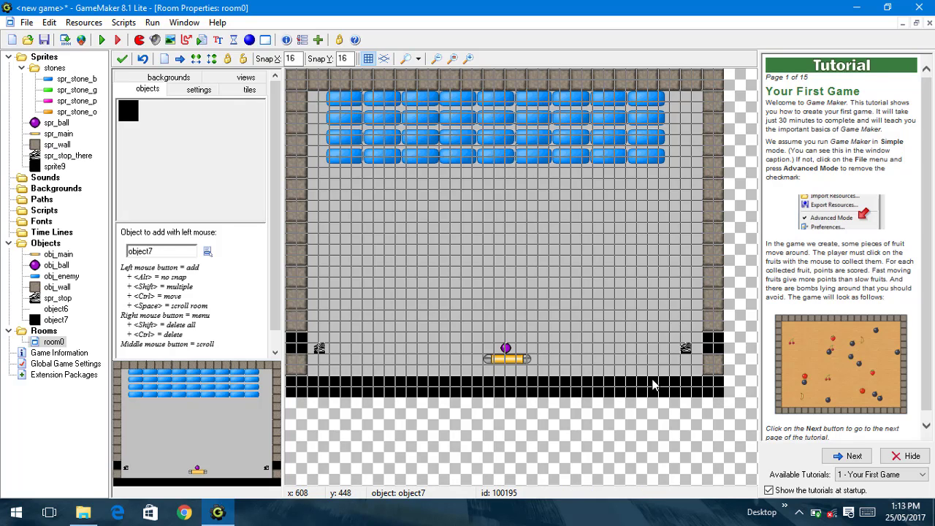
click(122, 60)
Step: Make object7 invisible and save the object
double_click(52, 322)
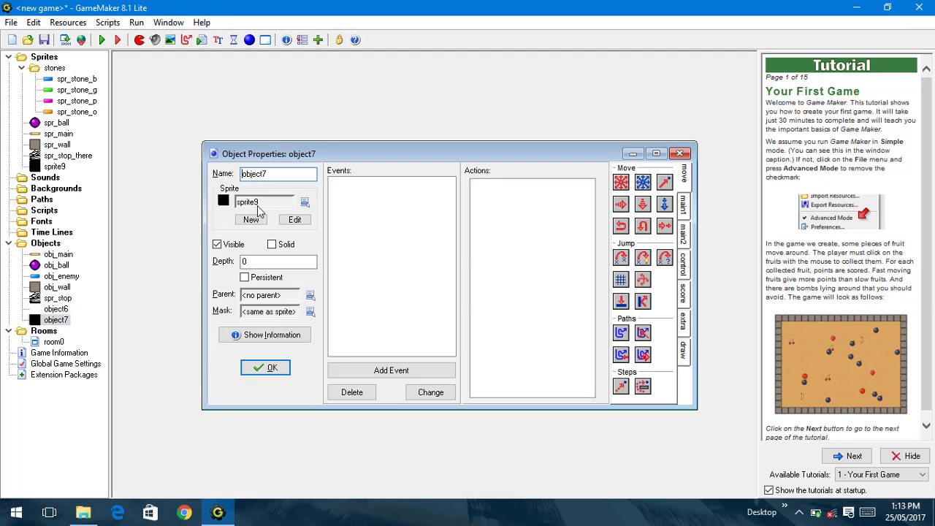
click(266, 367)
Step: Change the Outside Room event of obj_ball to a collision event with object7
double_click(59, 265)
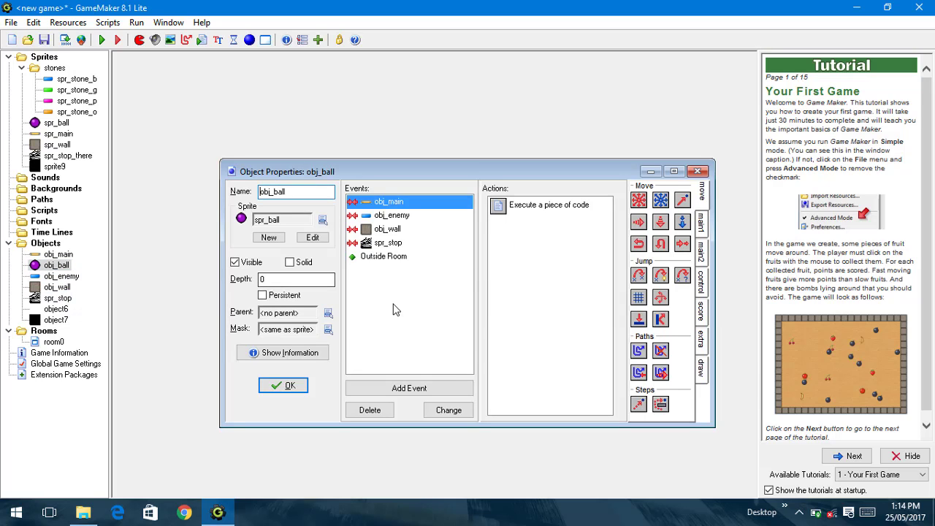
click(398, 256)
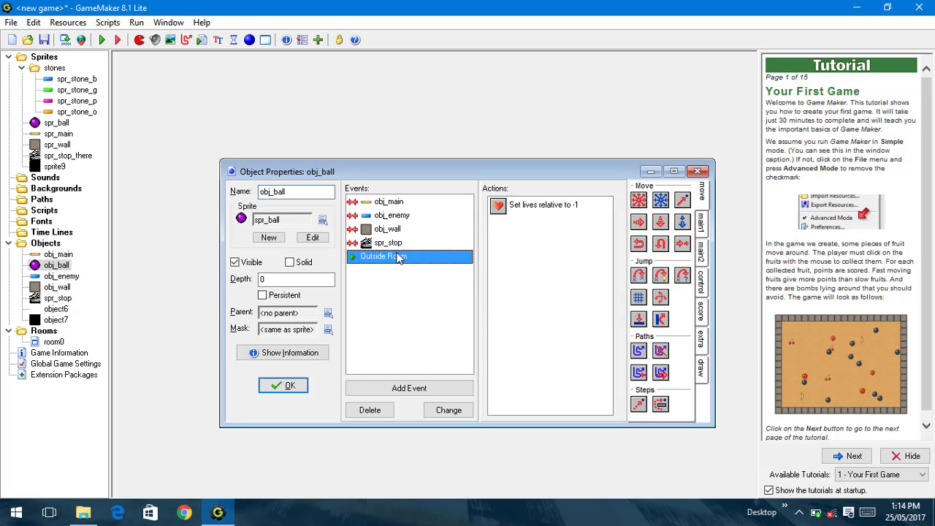
click(443, 410)
click(436, 285)
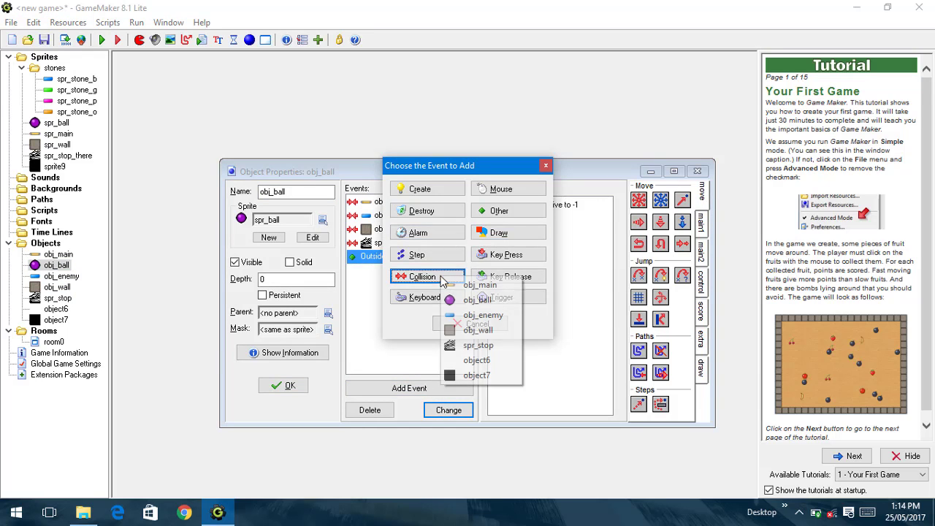
click(472, 378)
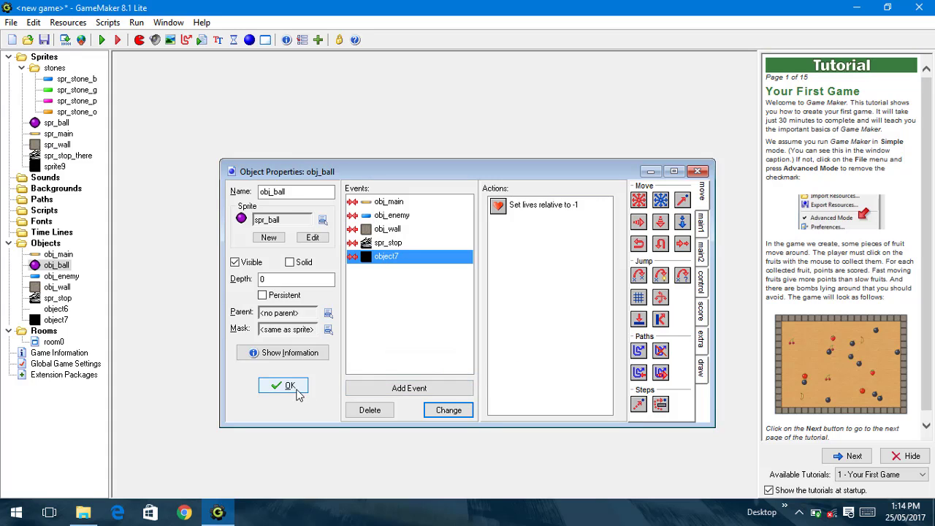
Step: Add a Destroy Instance action after the lives action in the object7 collision event and save obj_ball
click(702, 222)
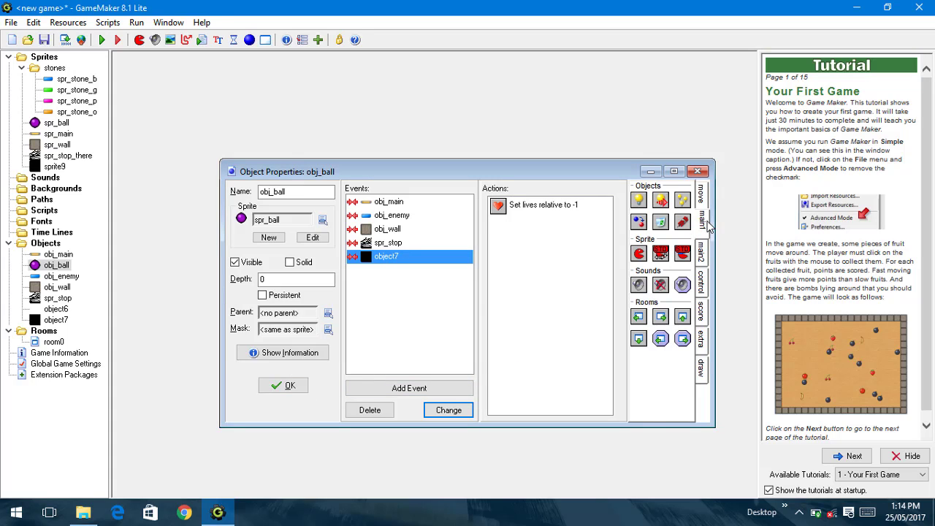
drag(670, 231, 563, 328)
click(397, 353)
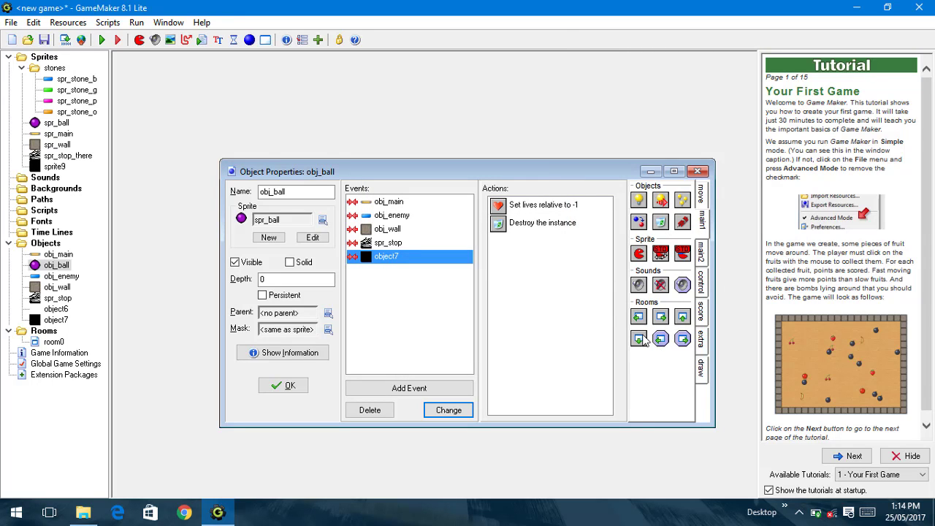
click(703, 251)
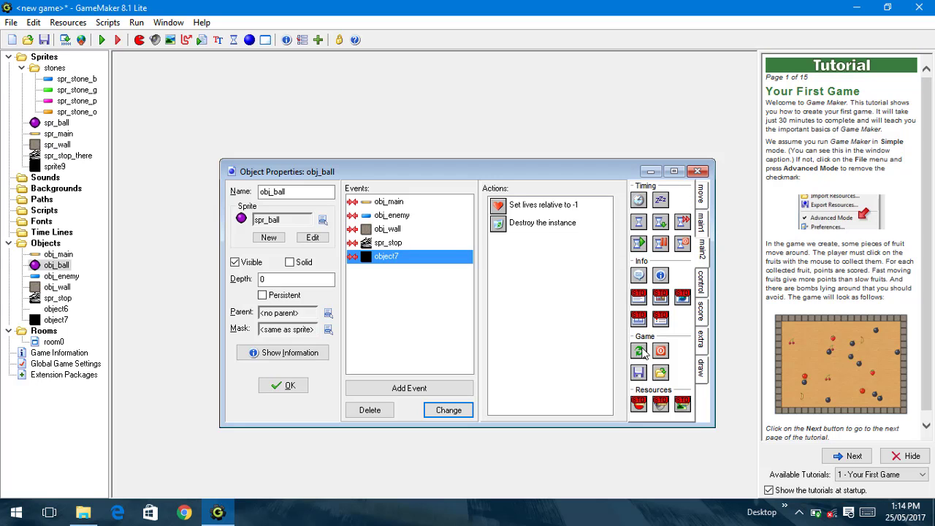
click(304, 386)
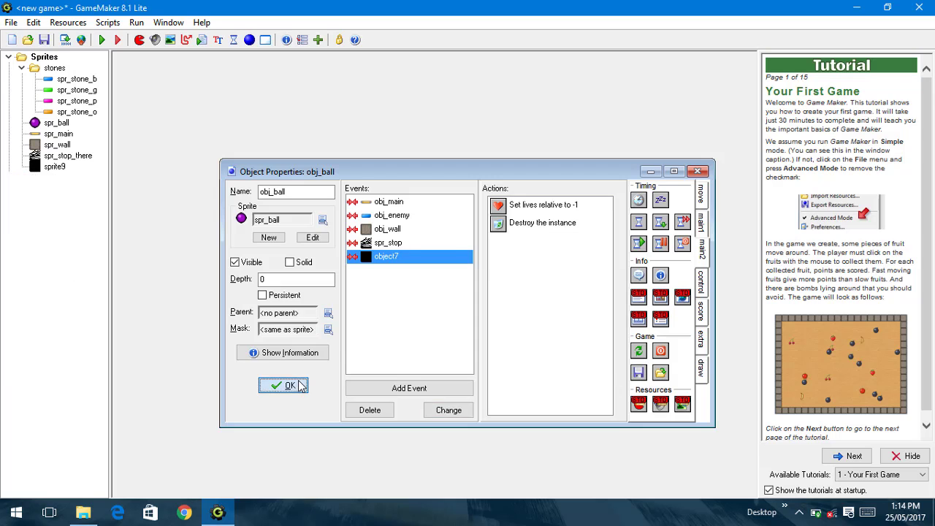
Step: Run the game, launch the ball and let it fall past the paddle to check the life loss, and close the game
key(F5)
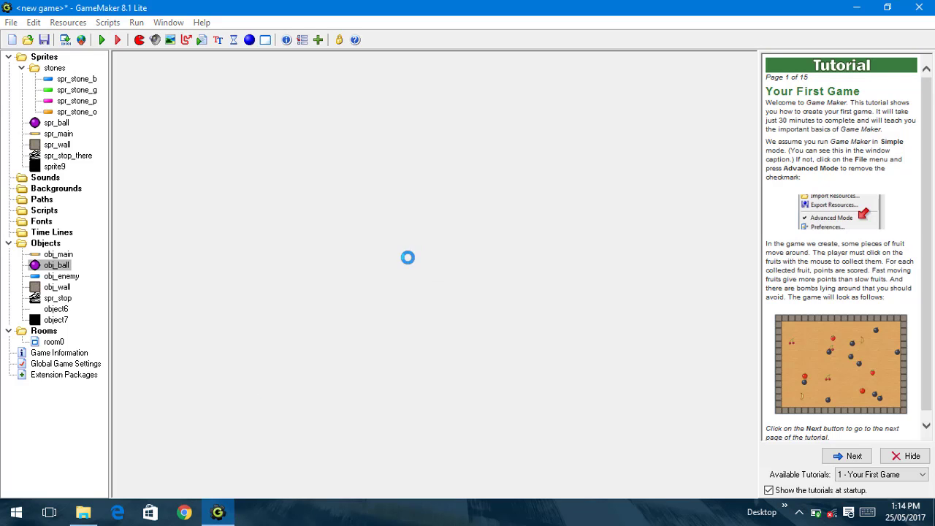
key(Left)
key(Right)
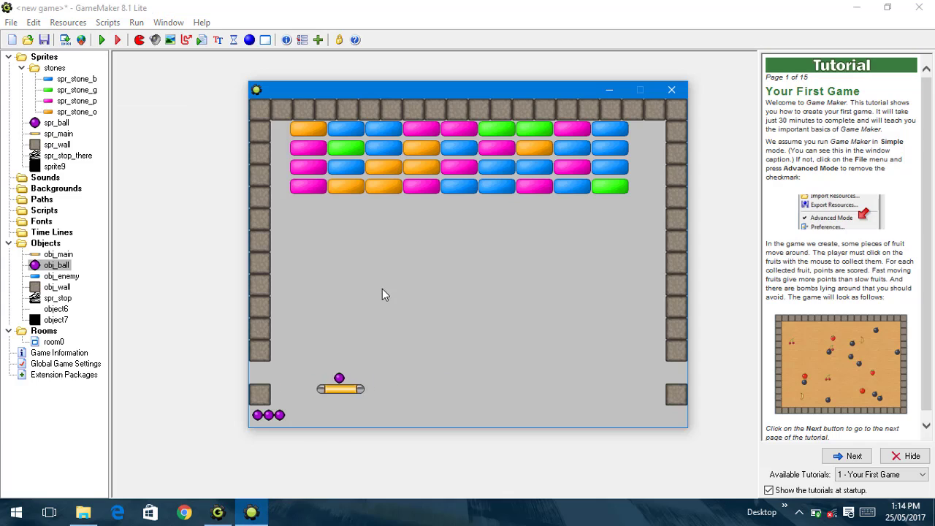
key(space)
key(Left)
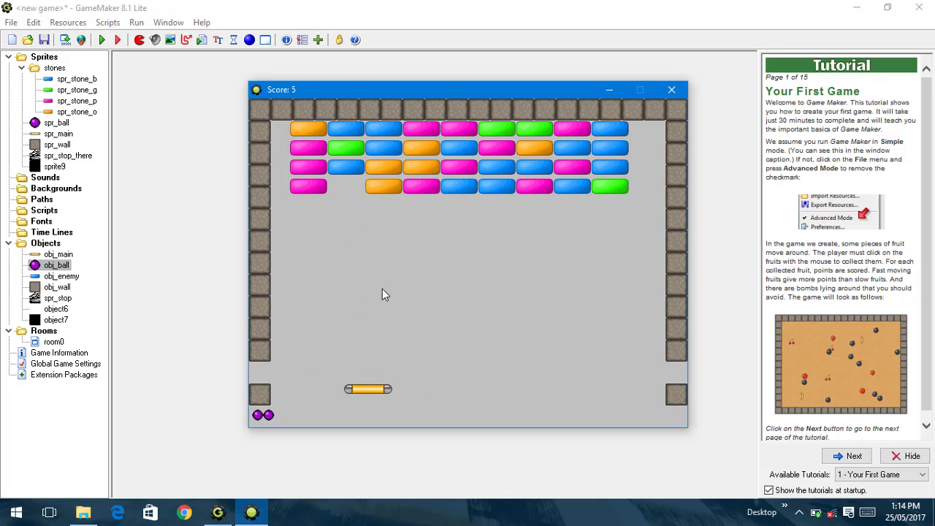
key(Right)
key(Right)
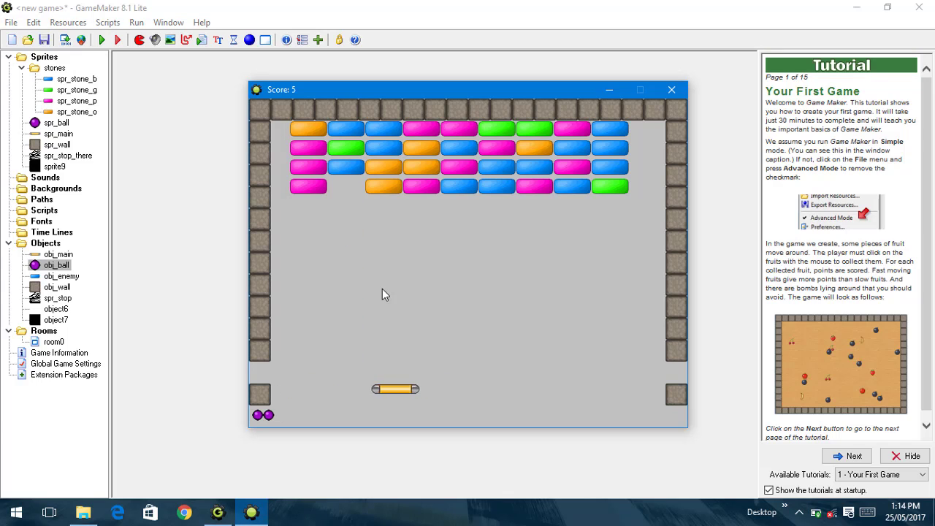
key(Left)
key(Right)
key(Right)
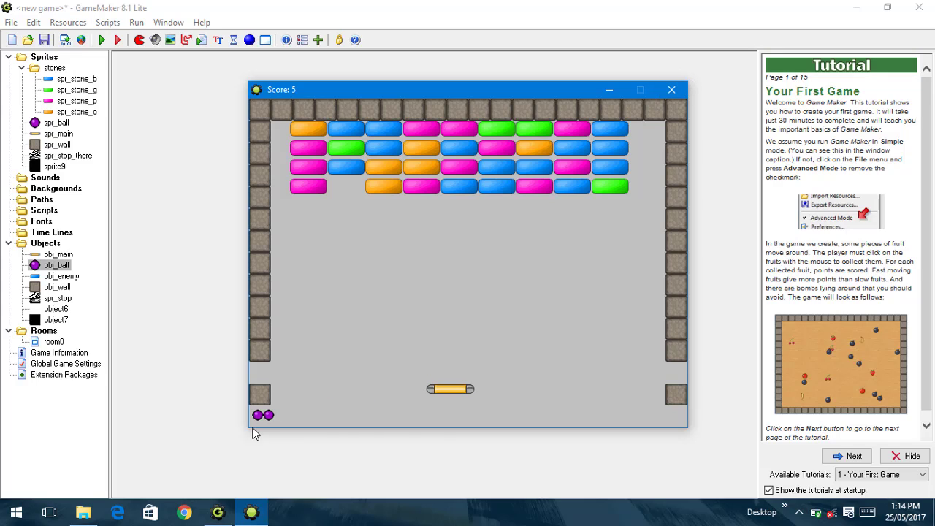
click(672, 90)
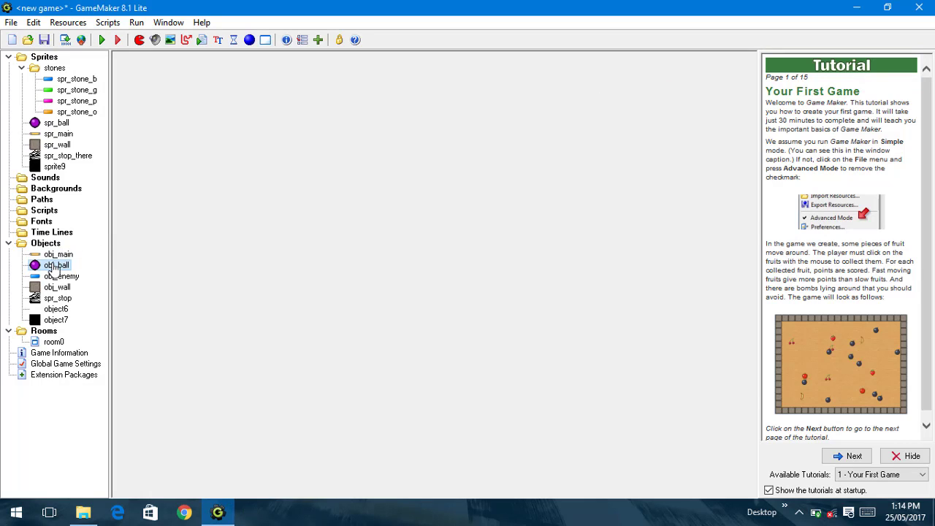
Step: Add a Create Instance action for obj_ball to the object7 collision event of obj_ball
double_click(56, 265)
click(406, 247)
click(409, 274)
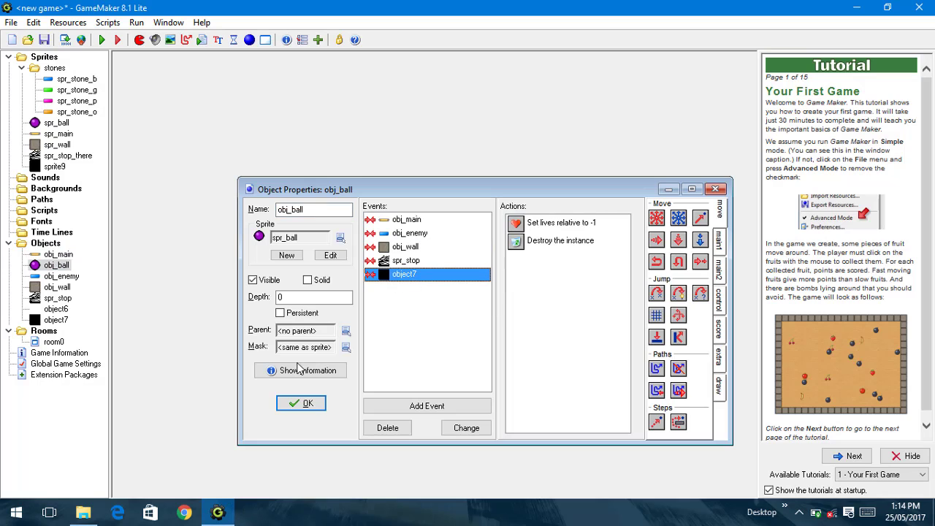
double_click(592, 192)
click(749, 93)
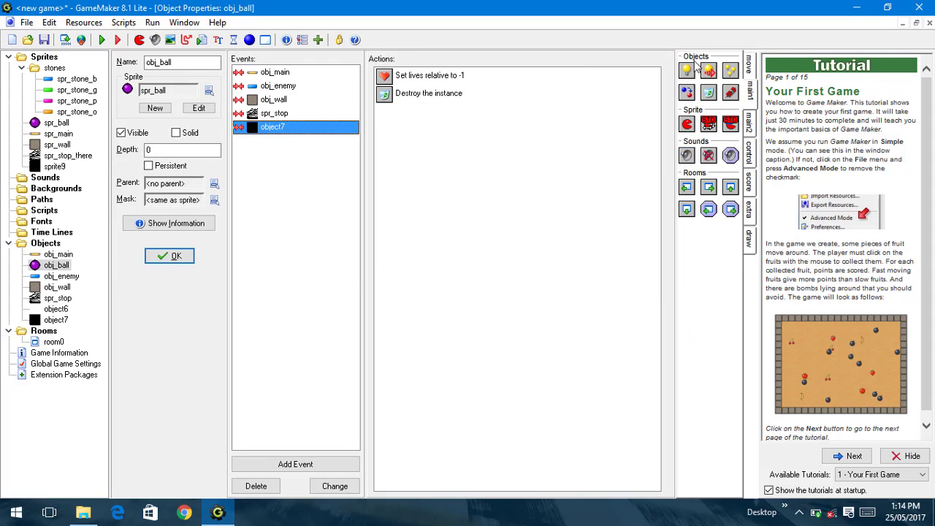
drag(687, 69, 576, 250)
click(556, 226)
click(584, 264)
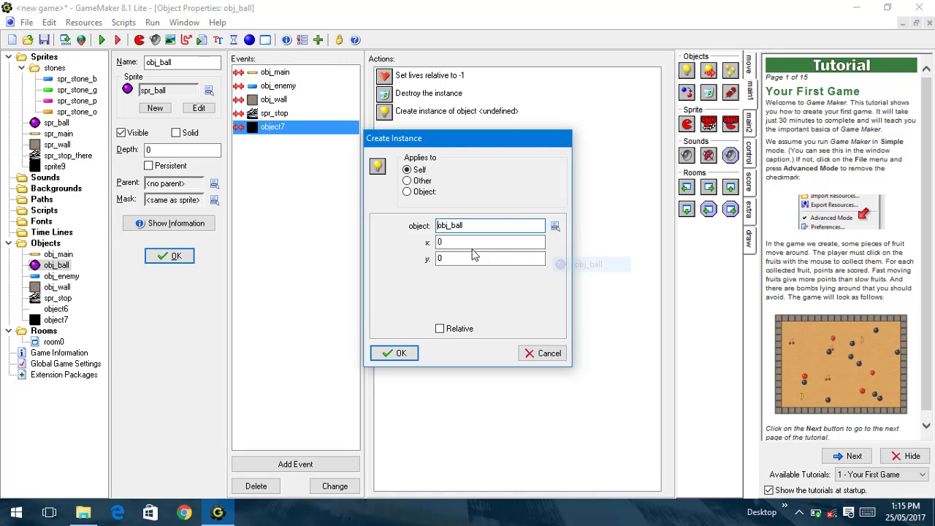
Step: Set the new instance's position to x 5 and y 5
click(512, 242)
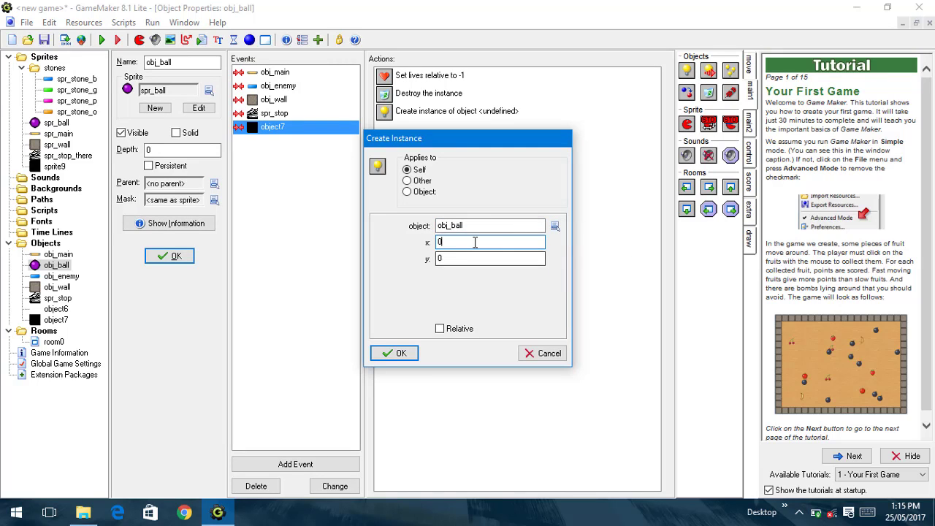
key(BackSpace)
text(5)
key(Tab)
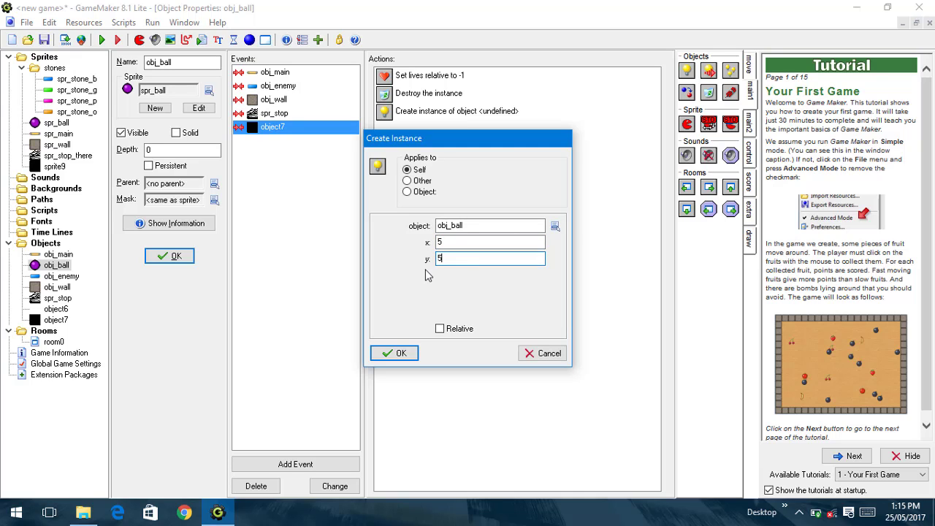
Step: Apply the Create Instance action to the object obj_main, confirm it and save obj_ball
click(424, 192)
click(554, 192)
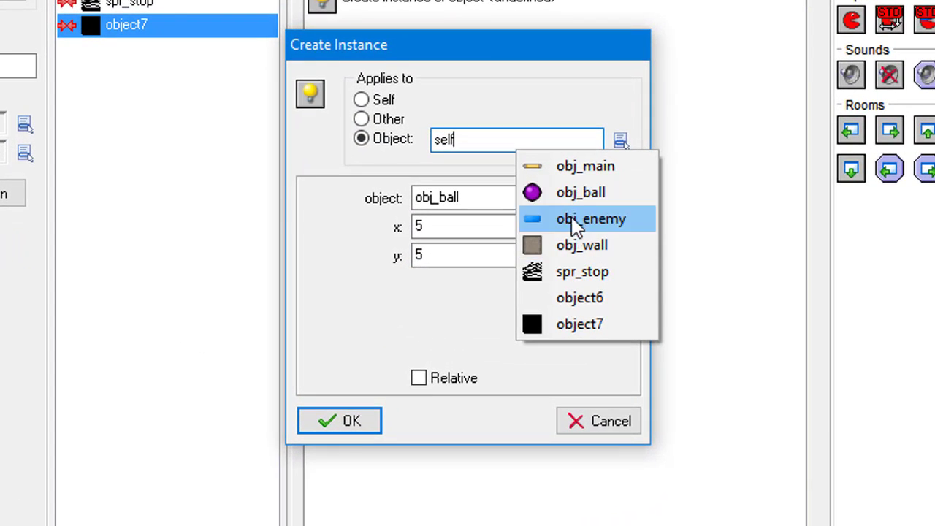
click(574, 168)
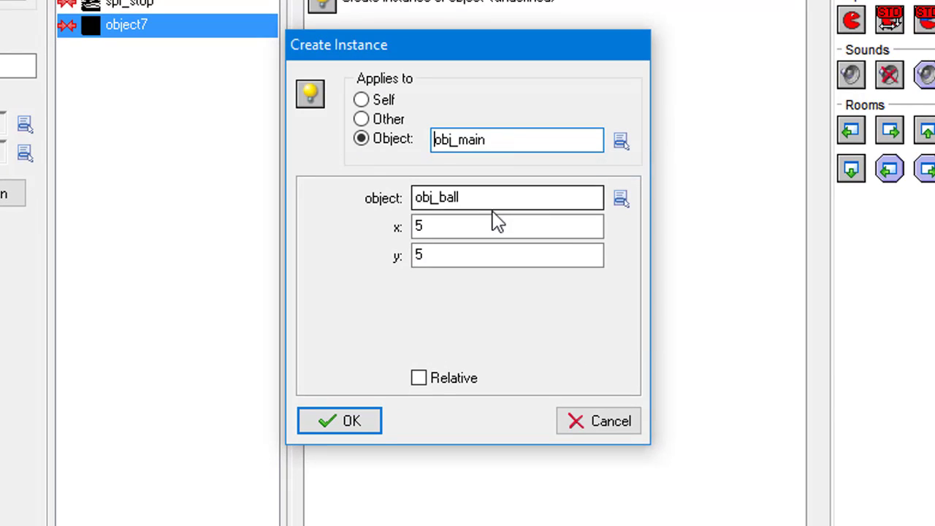
double_click(417, 226)
click(347, 439)
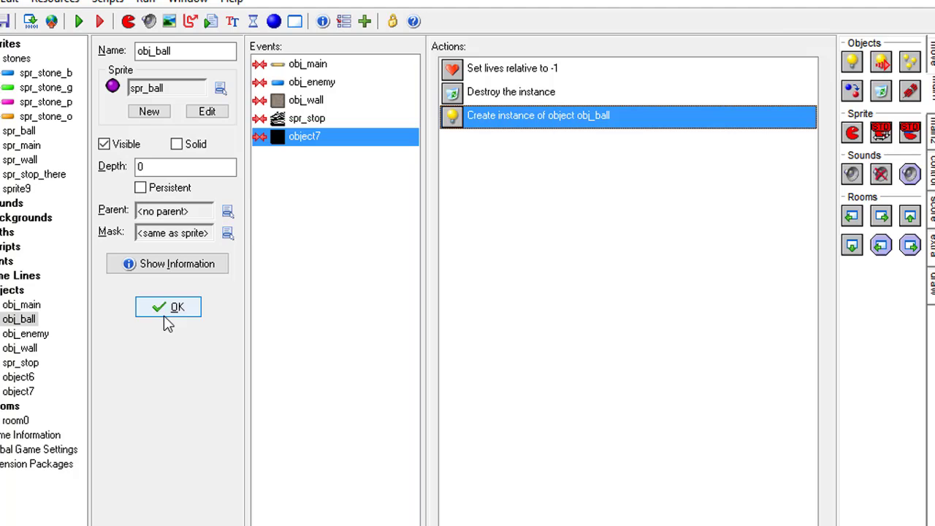
click(163, 314)
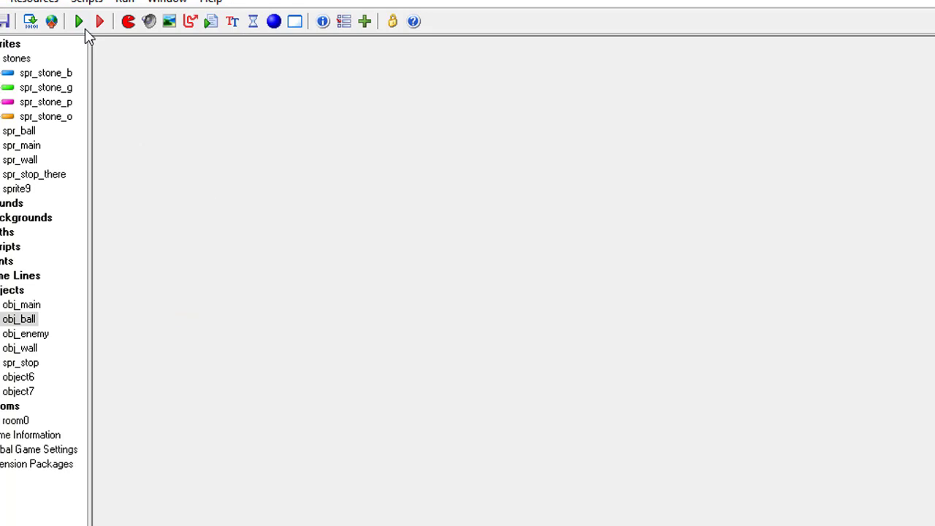
Step: Run the game and let the ball drop to check where the new ball is created, and close the game
click(79, 22)
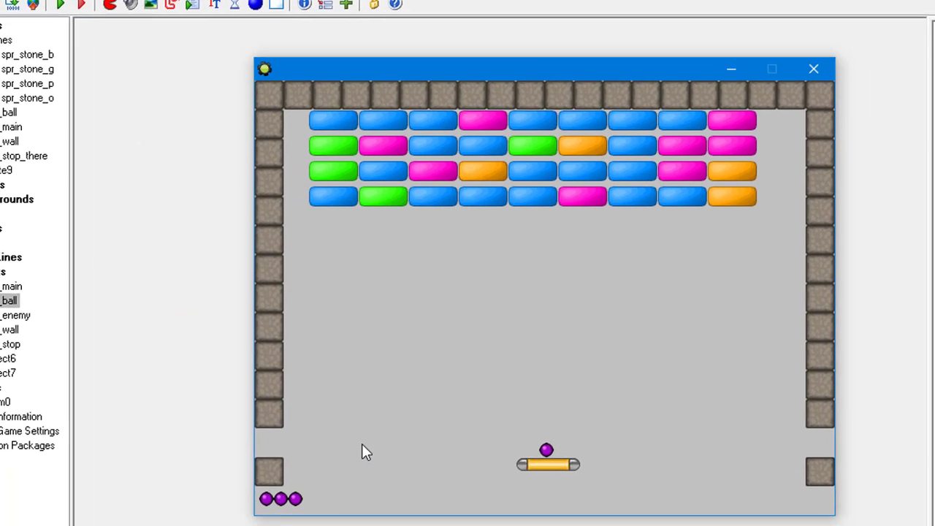
key(Left)
key(space)
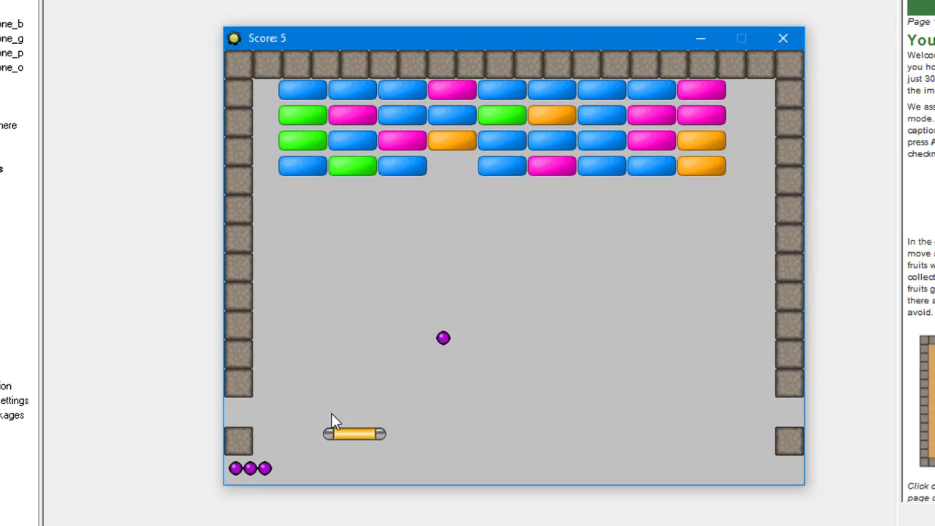
key(Right)
key(Left)
key(Right)
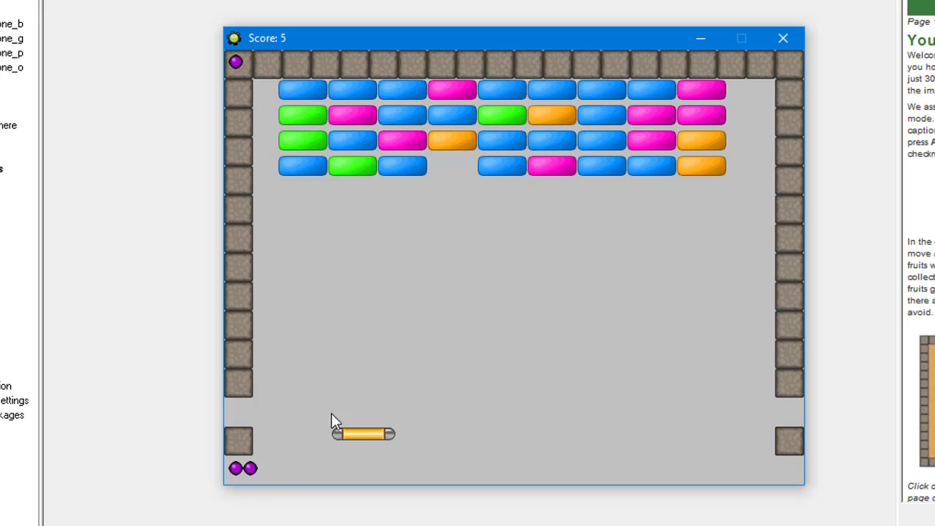
key(Left)
click(783, 38)
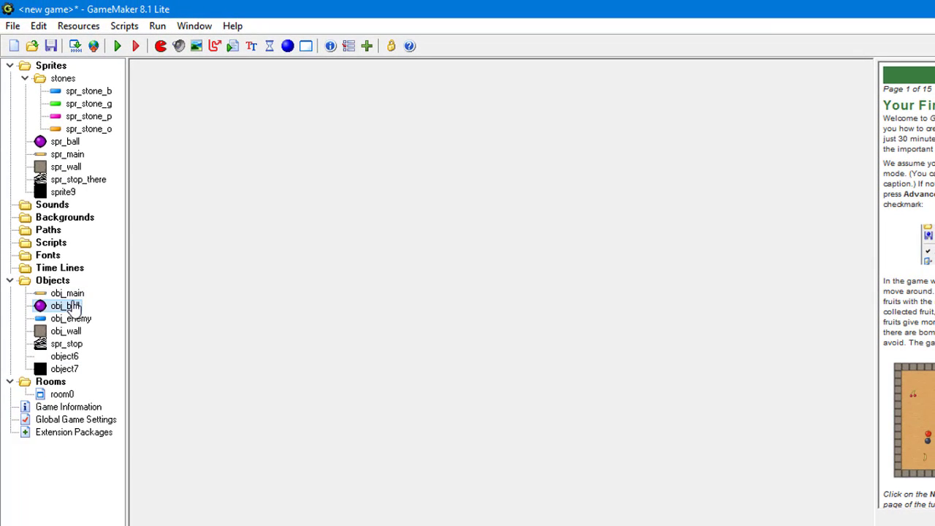
Step: Make the Create Instance position relative in obj_ball's object7 collision event and save obj_ball
double_click(73, 306)
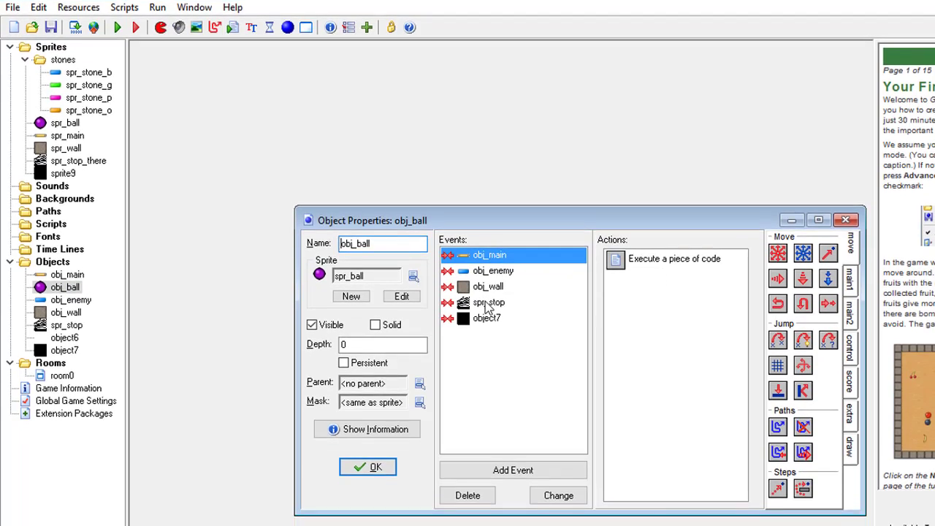
click(489, 337)
double_click(646, 276)
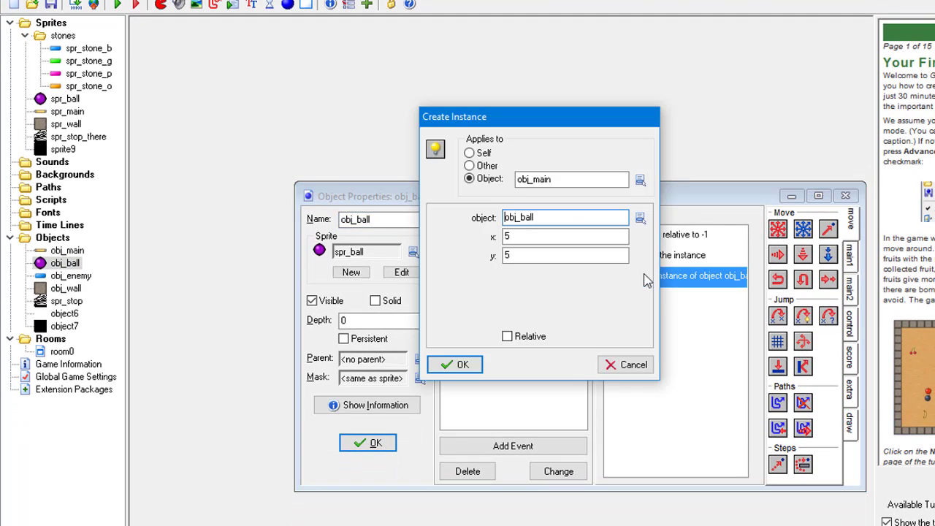
click(508, 337)
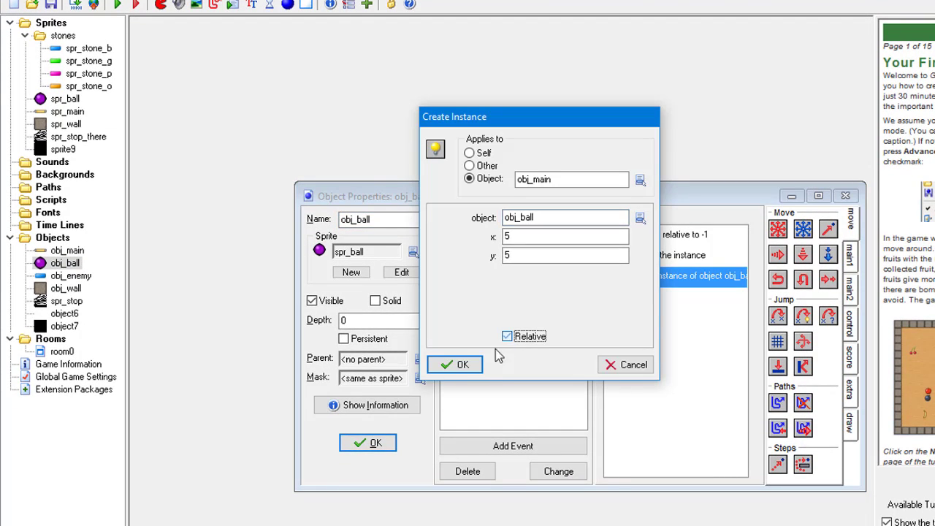
click(456, 364)
click(371, 445)
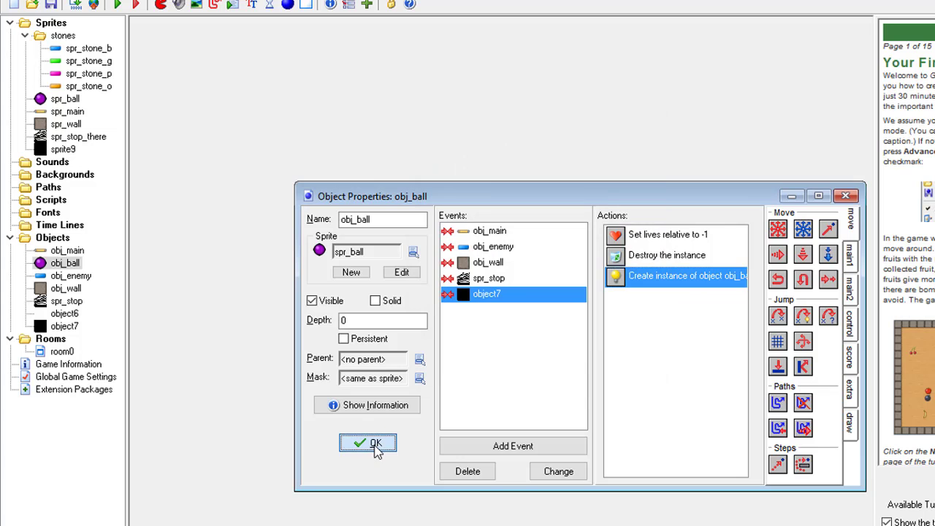
Step: Run the game, move the paddle, launch the ball to check where the new ball is created, and close the game
click(118, 6)
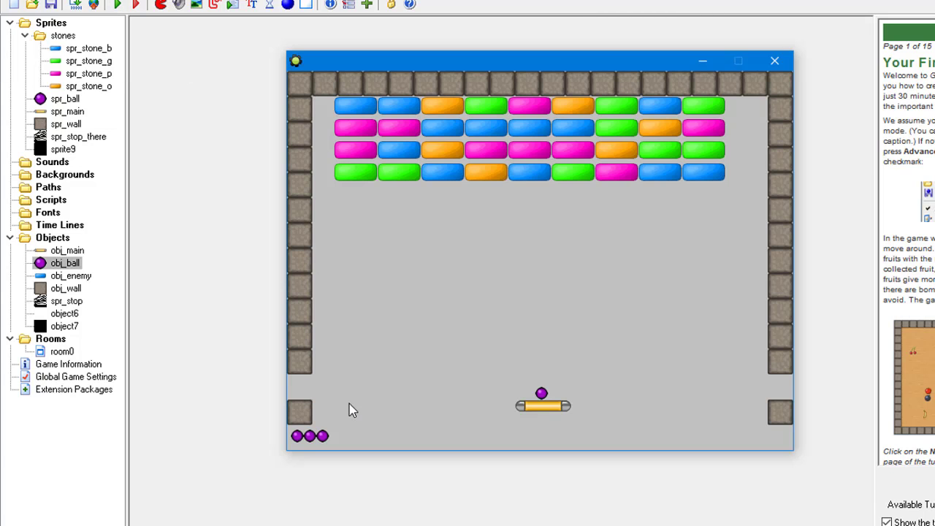
key(Left)
key(space)
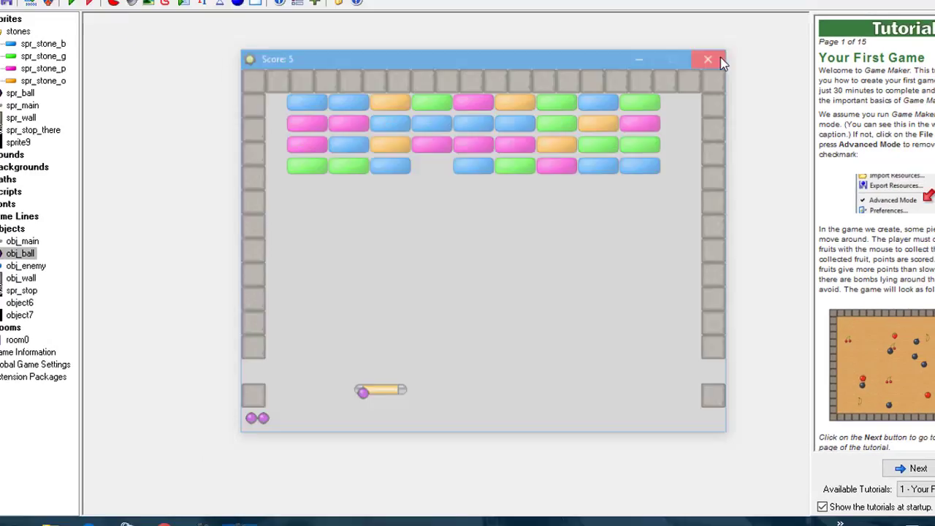
click(706, 59)
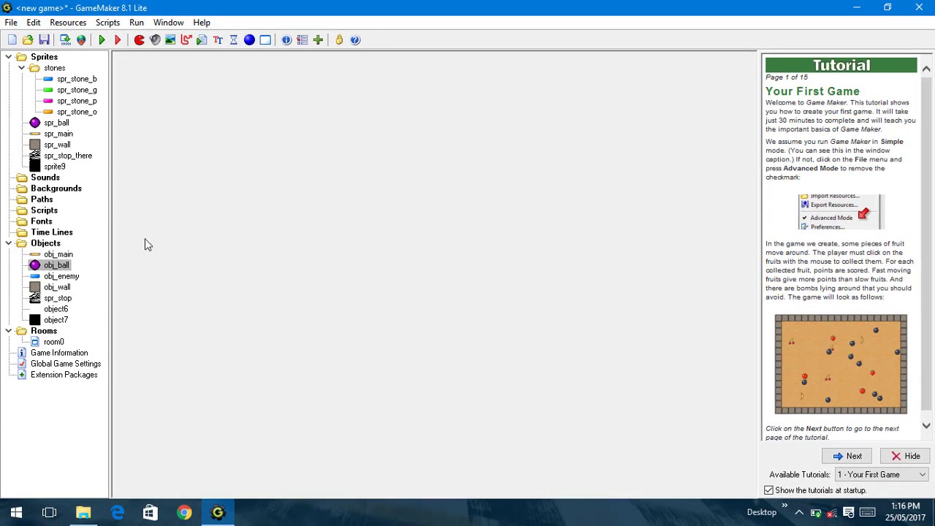
Step: Write and save Game Information reading "THis is your game info! Make it look AWESOME", a channel subscription line and "But........ This isn't the end"
double_click(57, 342)
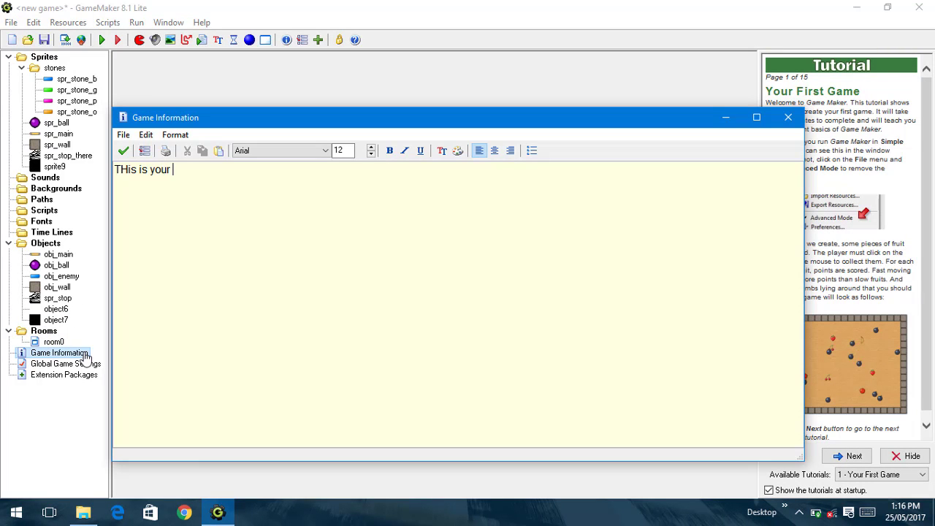
text(game info!)
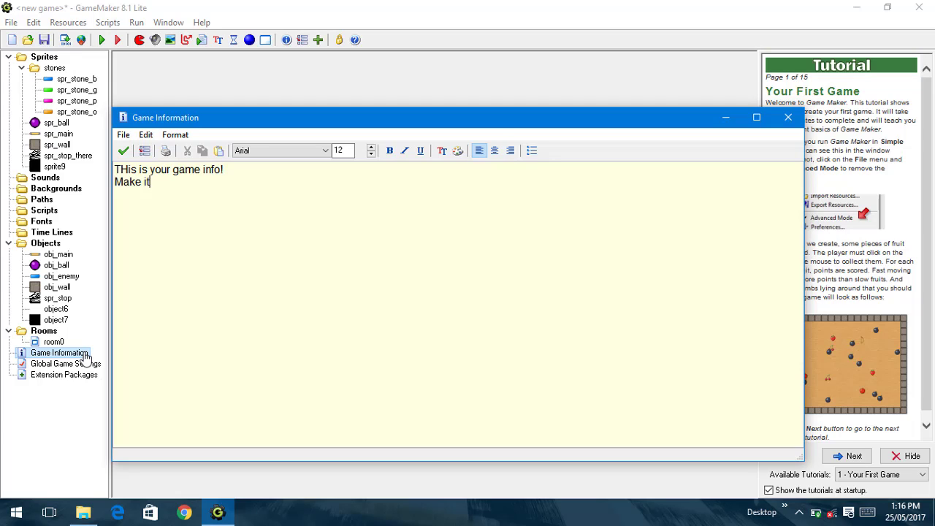
text(WESOME)
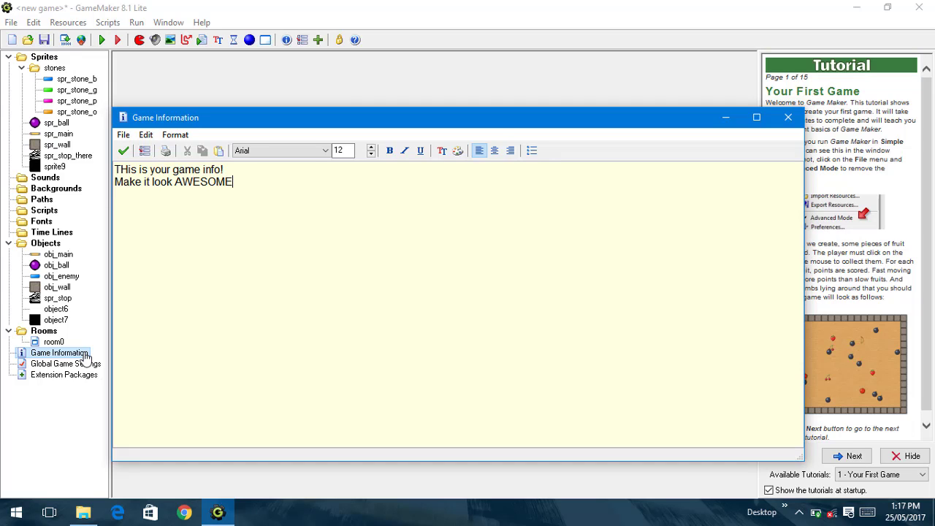
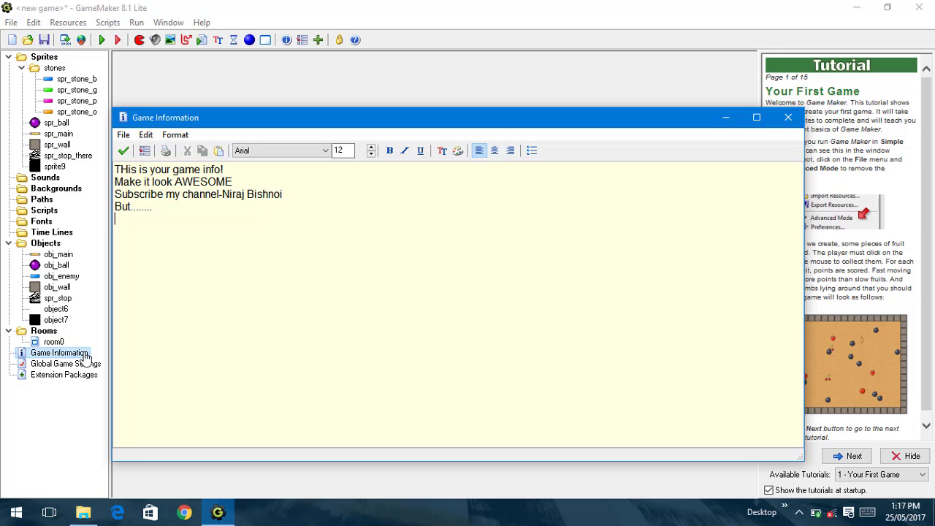
text(d)
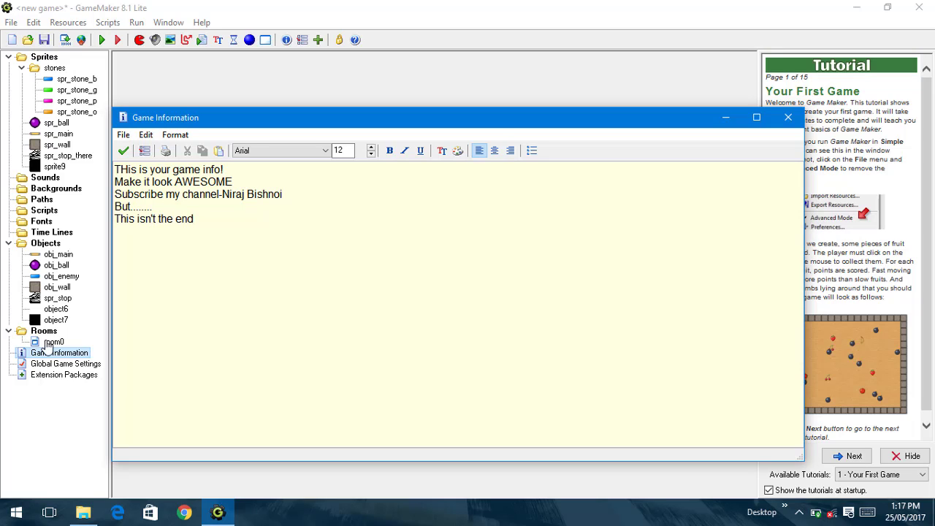
click(123, 152)
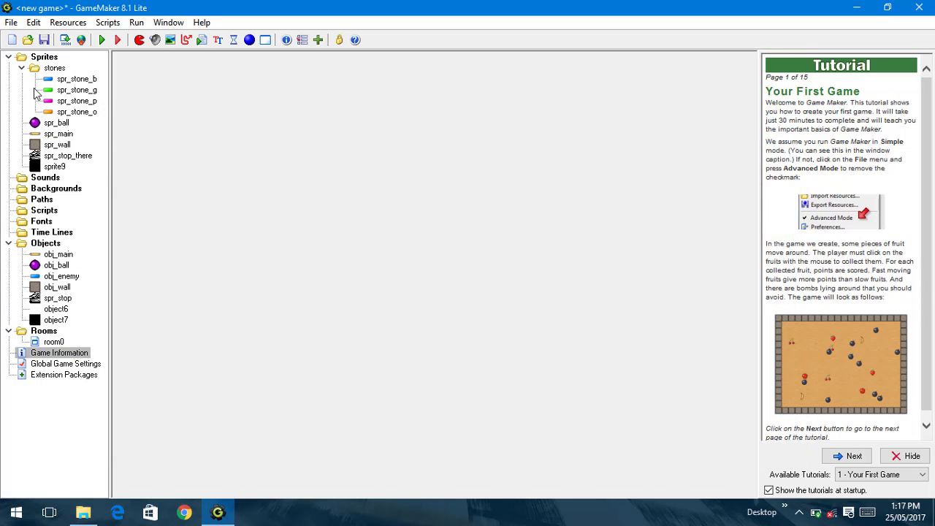
Step: Create a new sprite
click(40, 60)
right_click(40, 59)
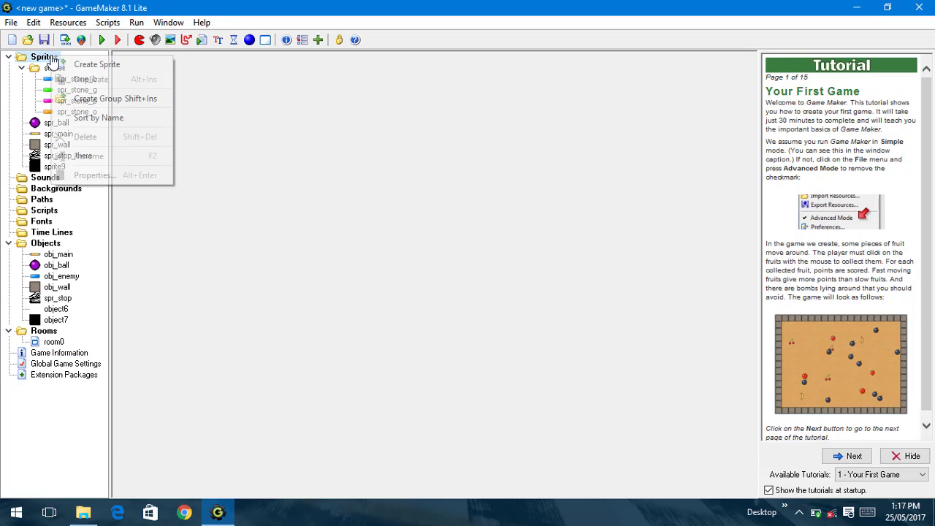
click(50, 70)
click(45, 58)
right_click(53, 60)
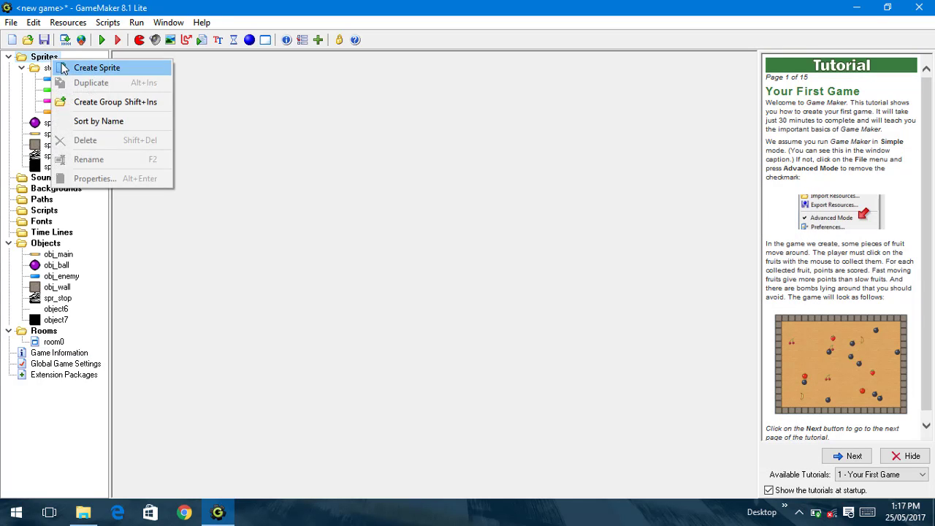
click(88, 68)
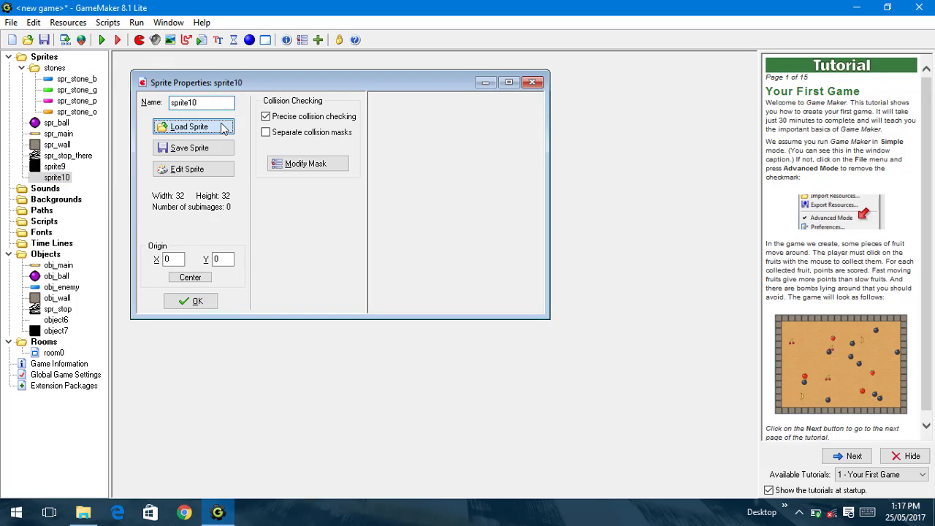
Step: Preview the ball_basketball, ball_pinball and ball_blue images in the Bouncing Balls folder for the new sprite
click(183, 127)
click(459, 193)
click(421, 196)
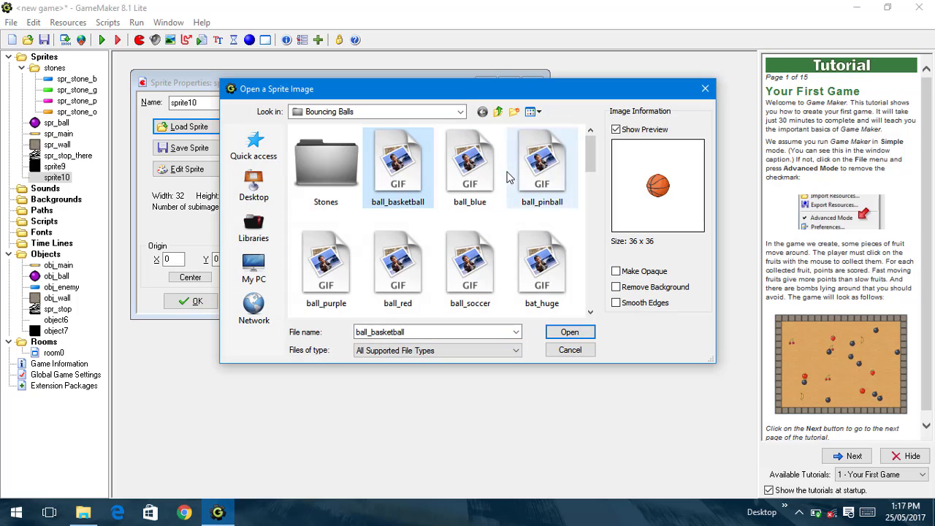
click(539, 174)
click(489, 188)
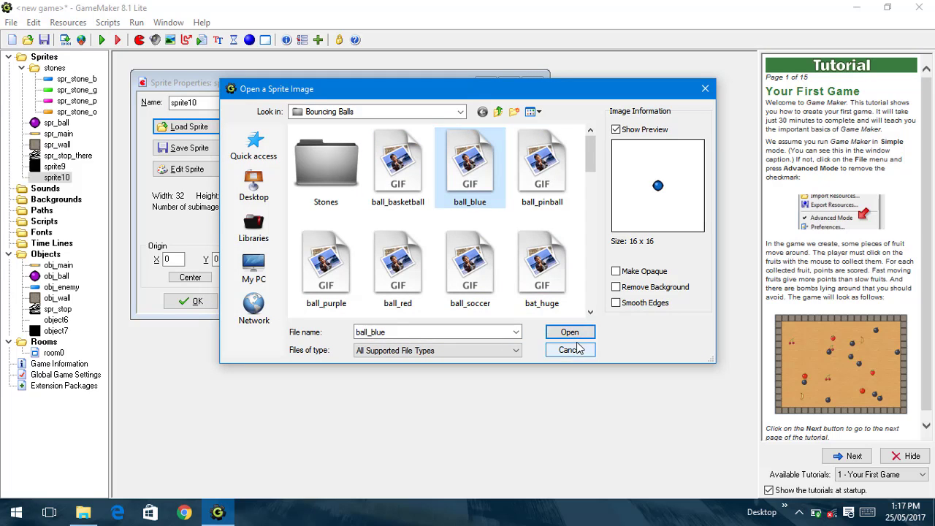
Step: Open the Stones folder and preview its stone images to find one for the special block
double_click(312, 156)
click(394, 256)
scroll(395, 255, down, 2)
click(394, 256)
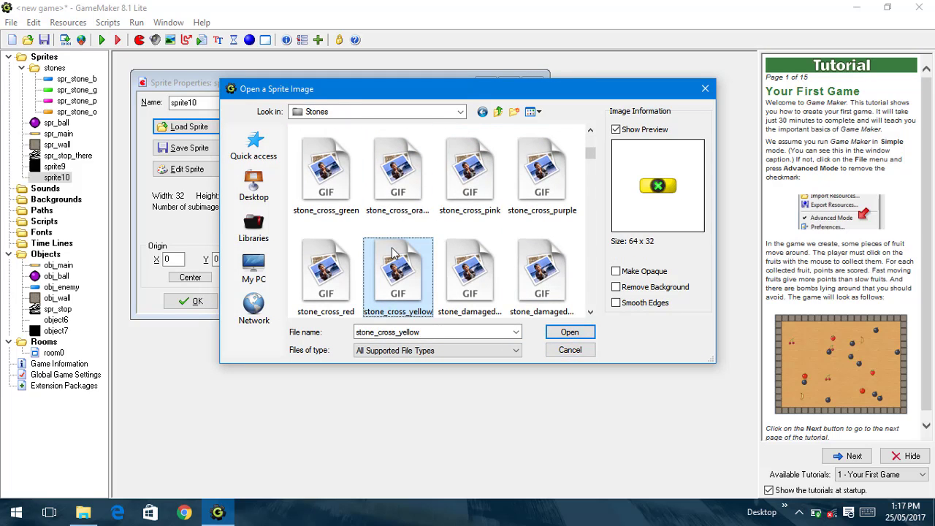
scroll(394, 254, down, 2)
click(394, 252)
scroll(395, 252, down, 2)
click(394, 252)
scroll(394, 252, down, 2)
click(395, 252)
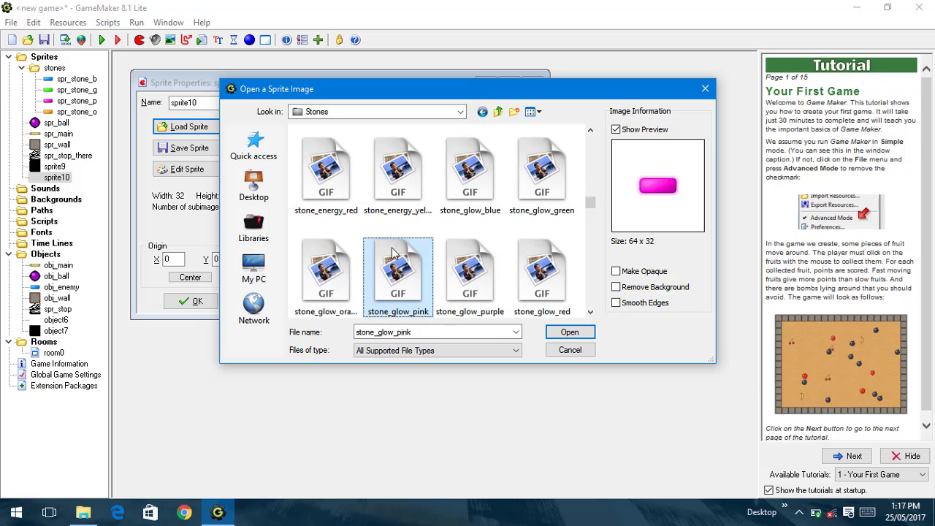
Step: Load the yellow stone_energy image with the lightning bolt into sprite10 and save the sprite
key(Up)
key(Left)
key(Right)
key(Right)
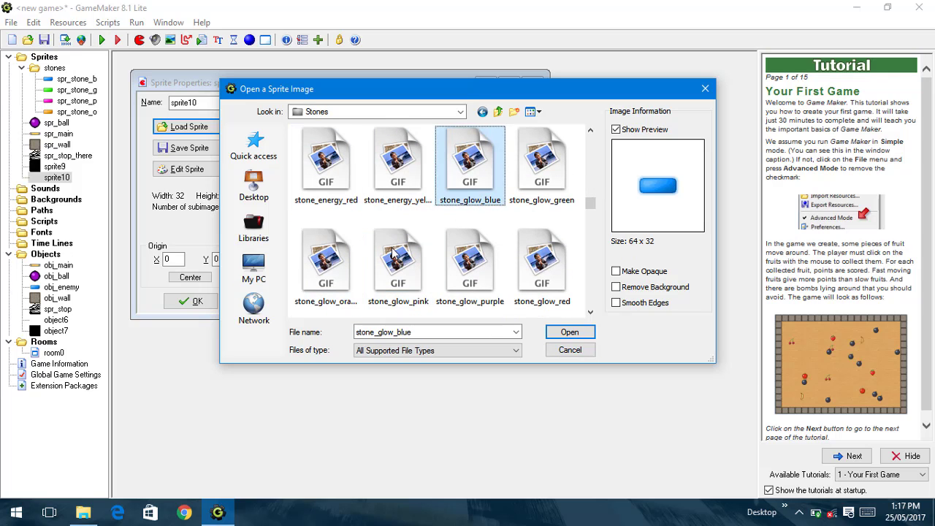
key(Left)
key(Return)
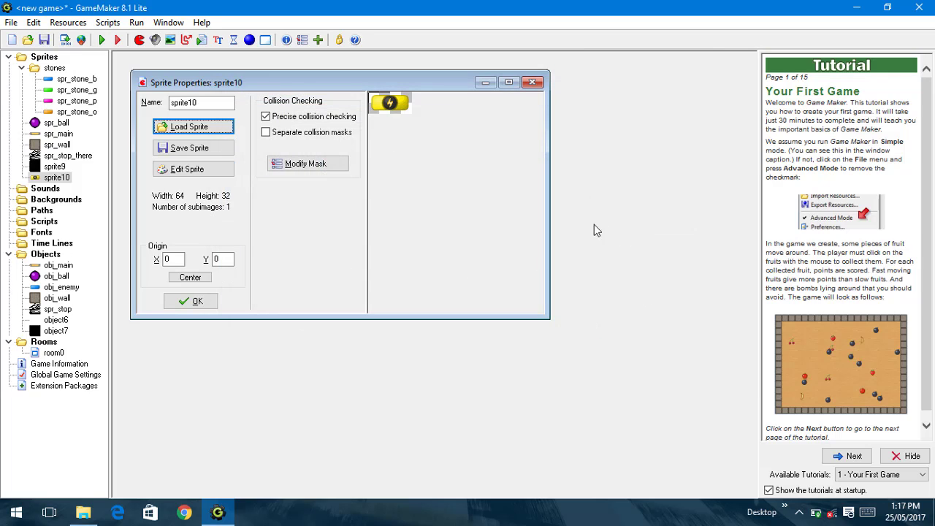
click(197, 301)
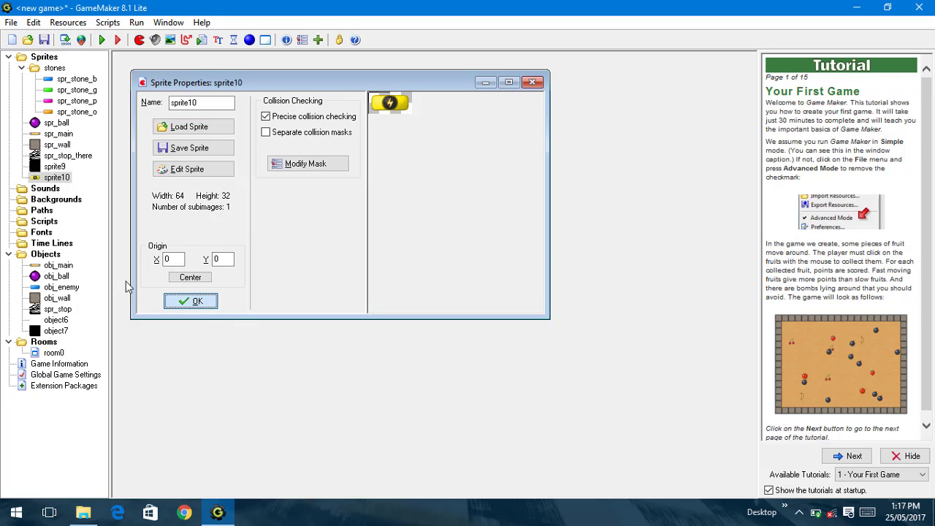
Step: Create a new object named super_block with sprite10 as its sprite and save it
right_click(48, 254)
click(67, 260)
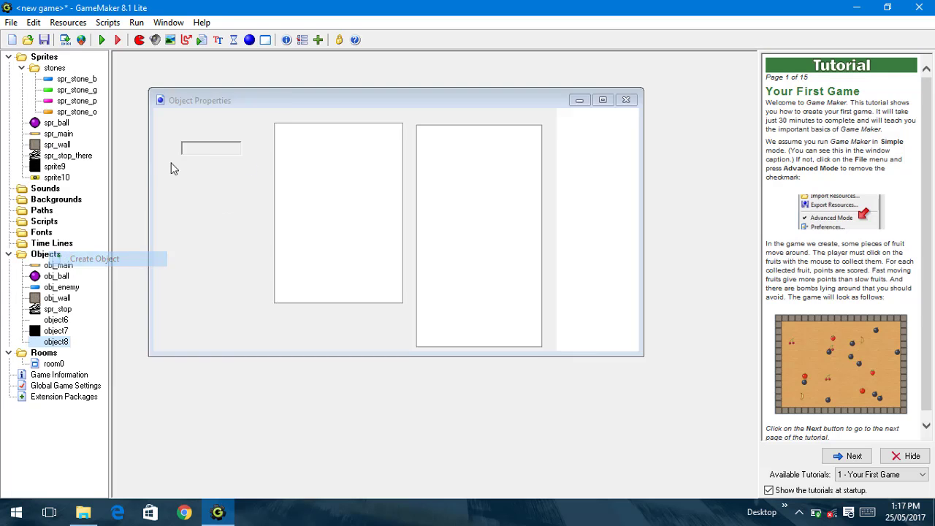
drag(237, 124, 162, 133)
text(su)
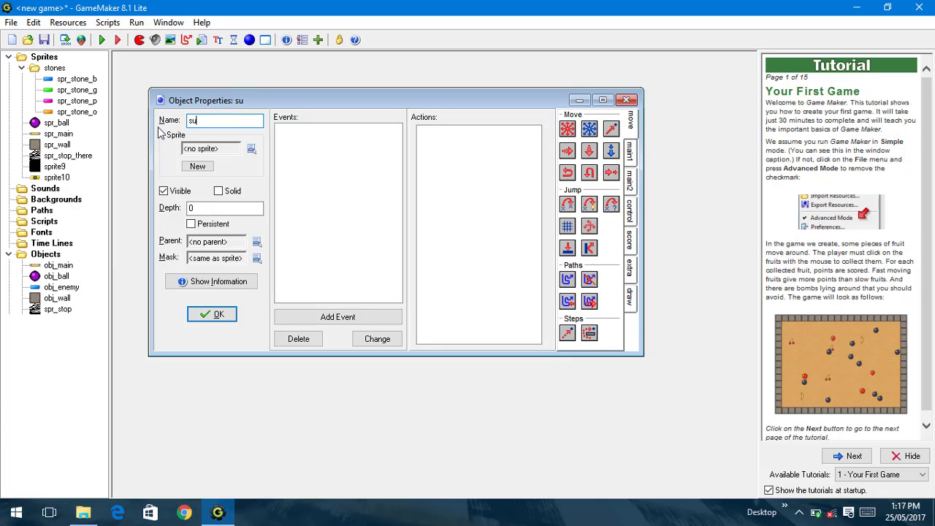
text(per_block)
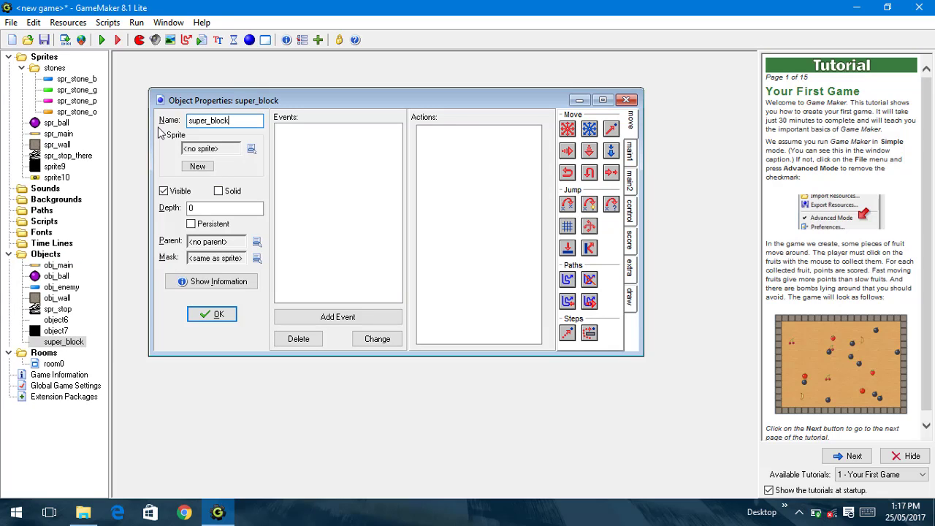
click(251, 149)
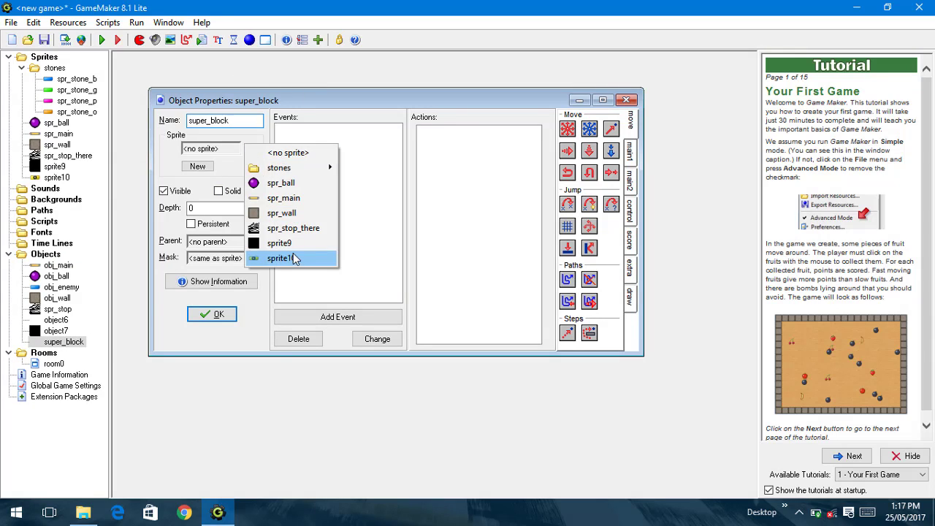
click(293, 257)
click(217, 315)
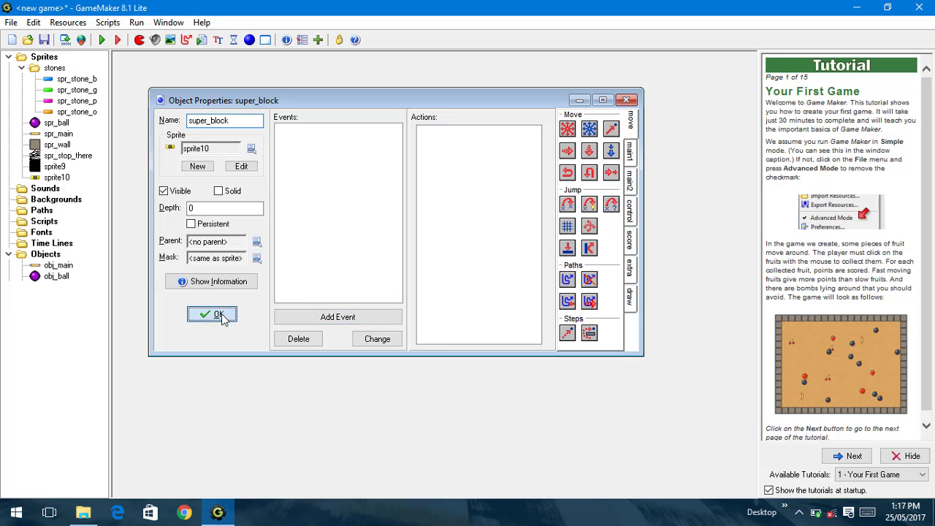
Step: Add a collision event with super_block to obj_ball
double_click(57, 277)
click(365, 334)
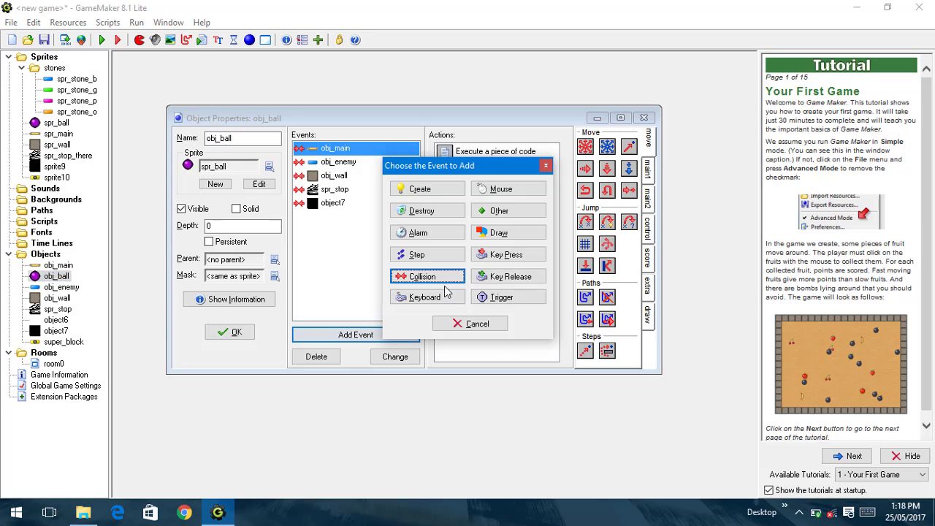
click(447, 277)
click(507, 395)
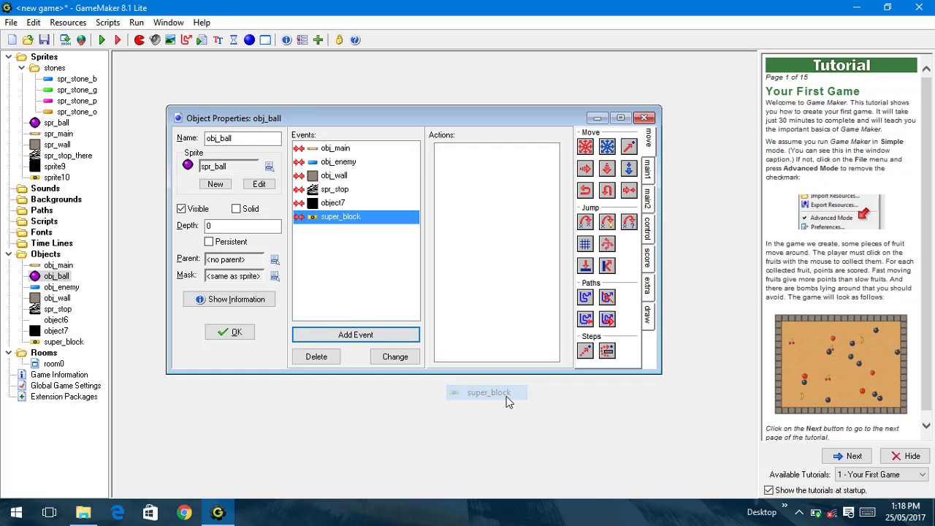
Step: Add a Display Message action to obj_ball's super_block collision event
click(650, 173)
click(651, 203)
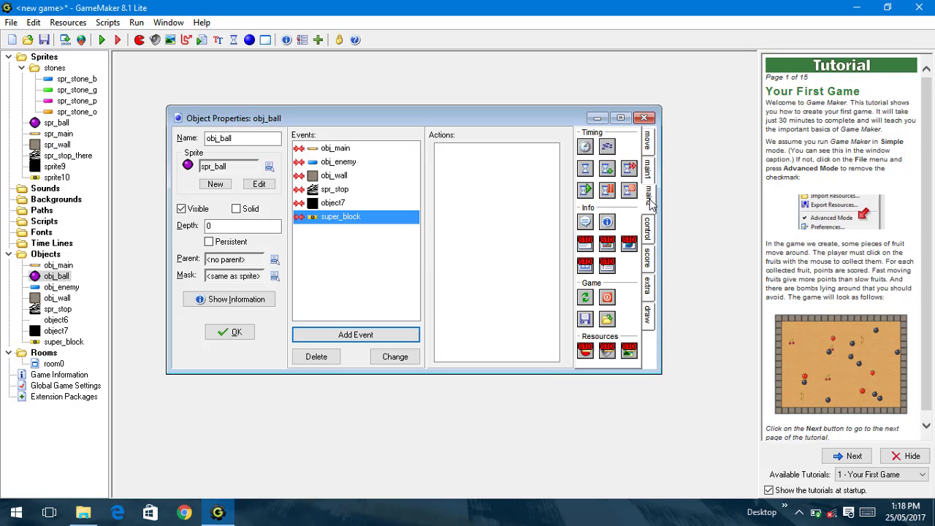
click(657, 168)
click(652, 197)
drag(585, 222, 489, 231)
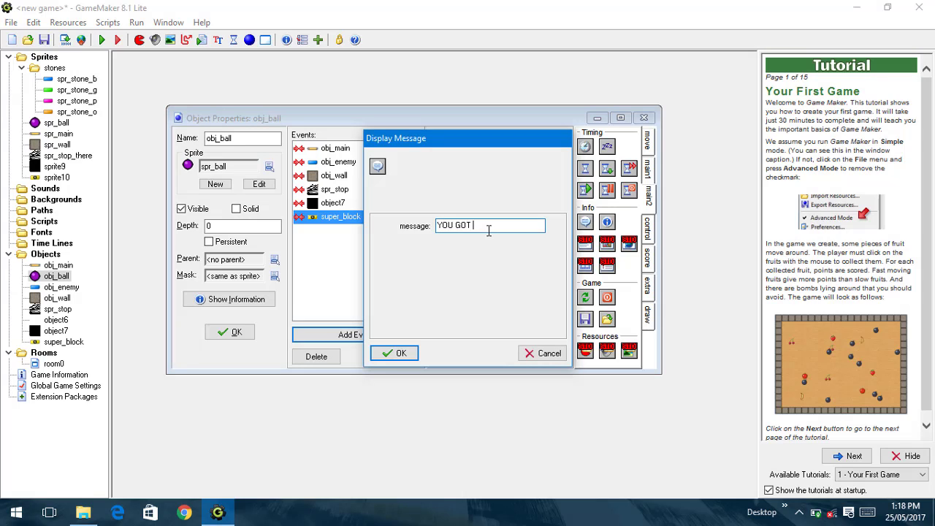
text(YOU GOT 100 POINTS)
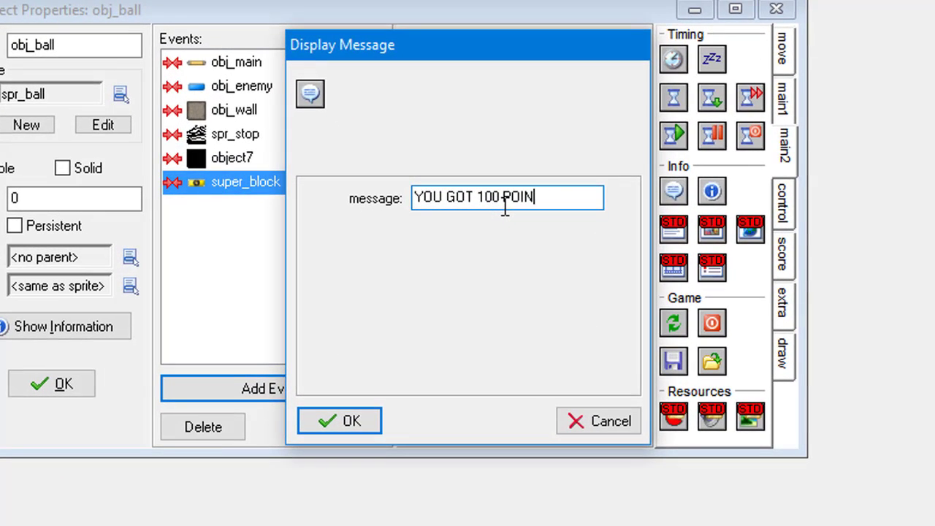
key(shift+Home)
key(Home)
key(Right)
key(BackSpace)
text(Y)
drag(575, 197, 475, 191)
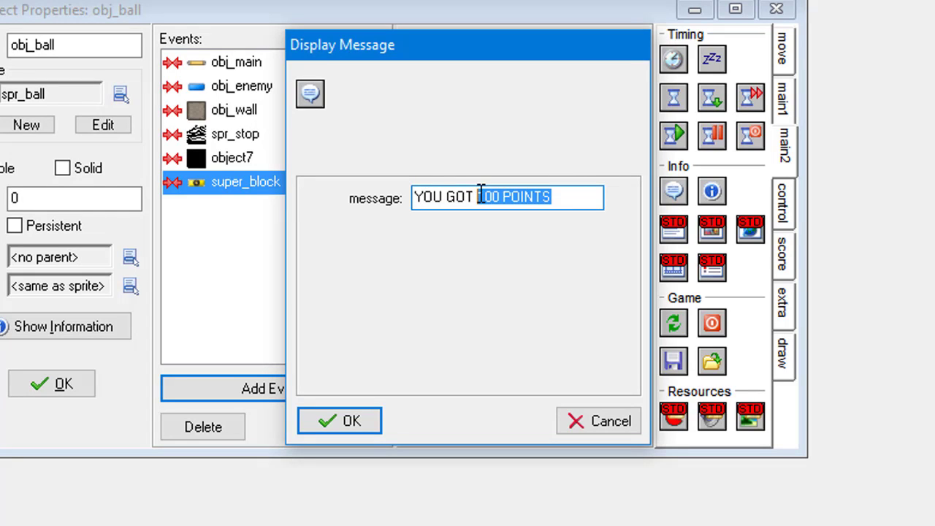
text(A N)
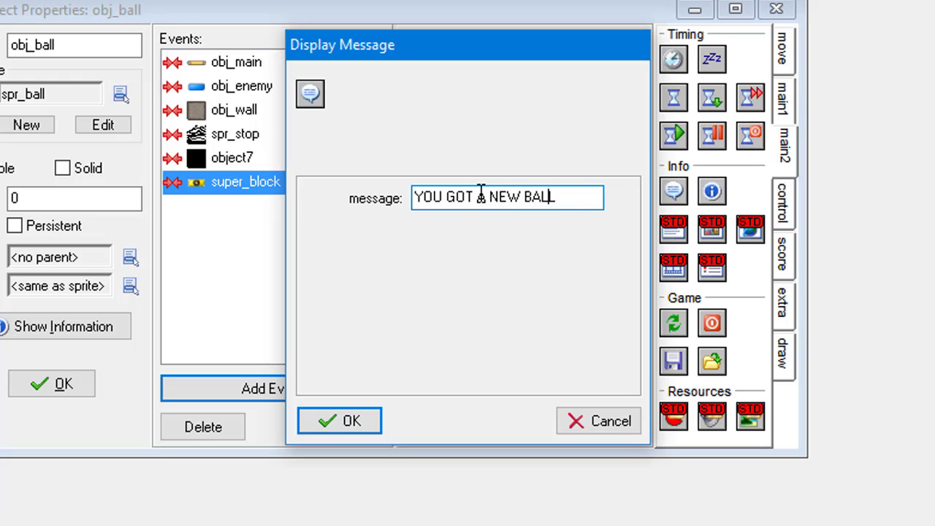
key(shift+Left)
key(shift+Left)
key(shift+Left)
text(SOCCE)
text(R)
key(BackSpace)
key(BackSpace)
key(BackSpace)
key(BackSpace)
key(BackSpace)
key(BackSpace)
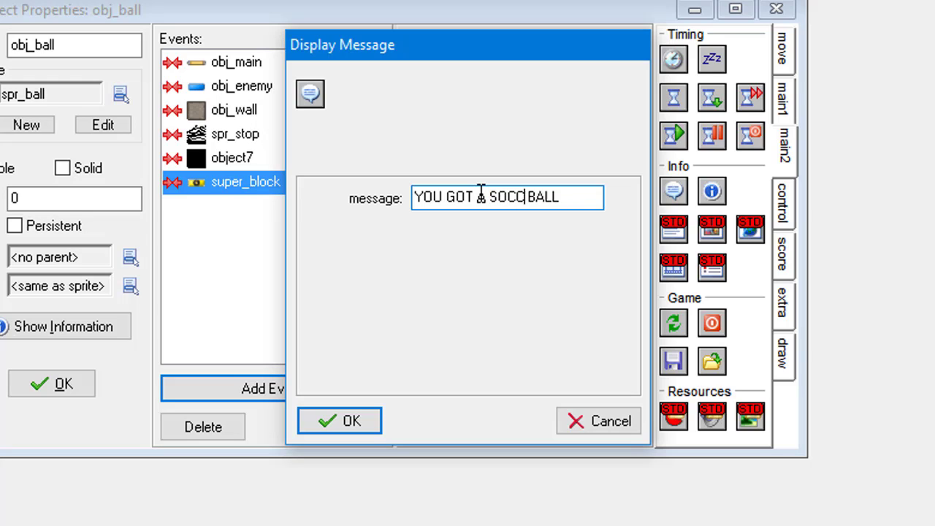
text(WT)
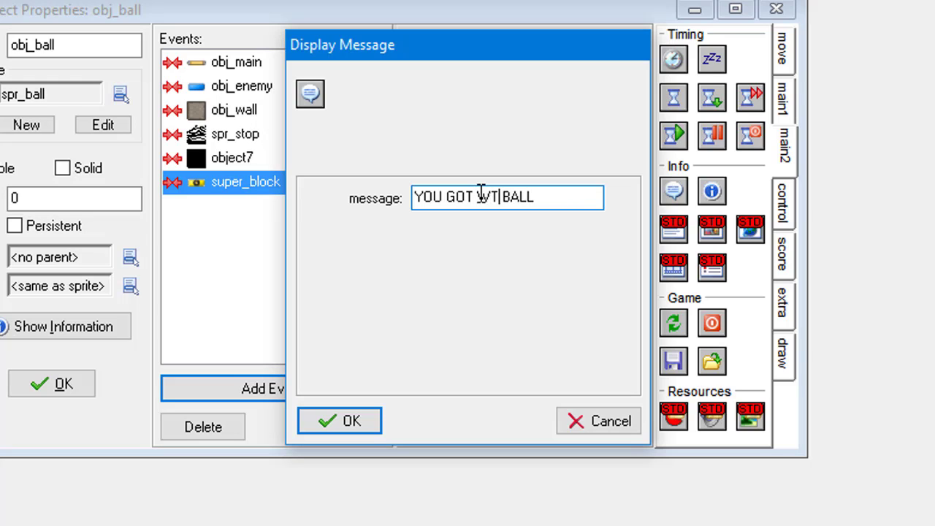
text(O)
key(End)
text(S)
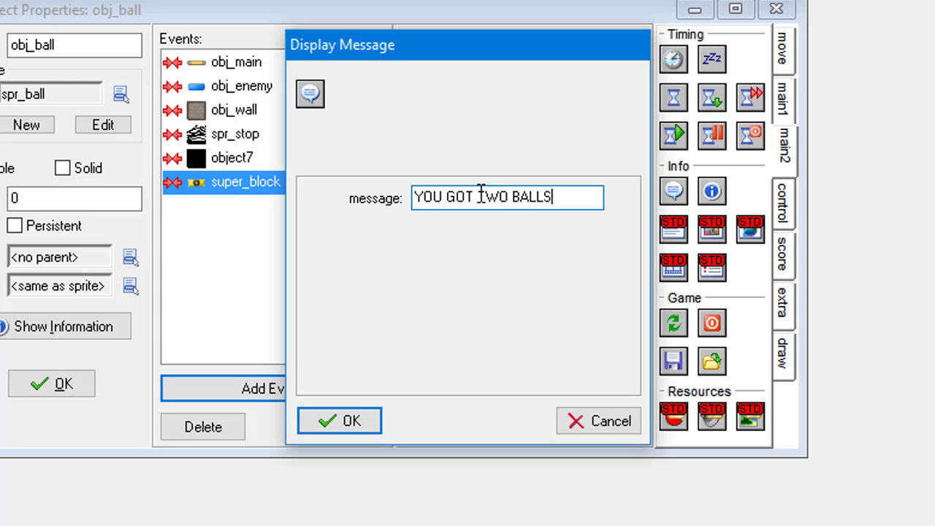
text(.)
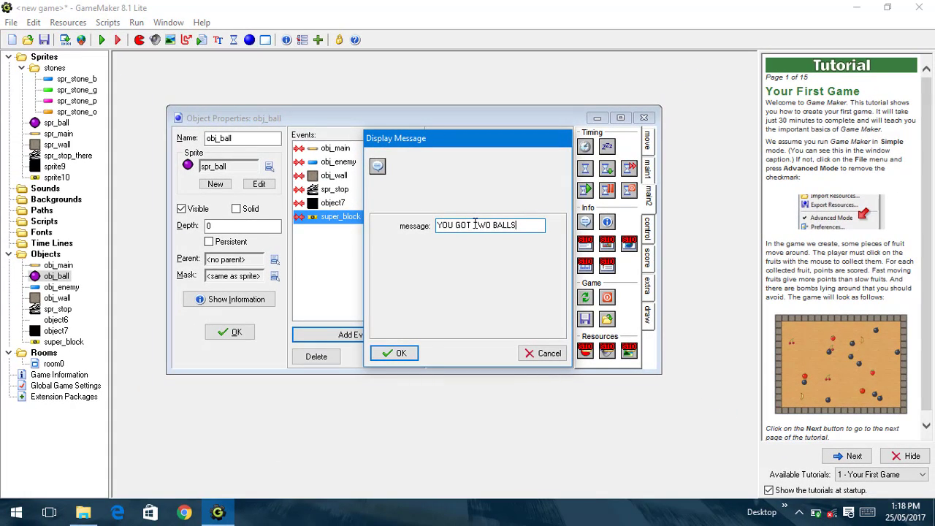
text(. EVERYONE HAS GOT THAT)
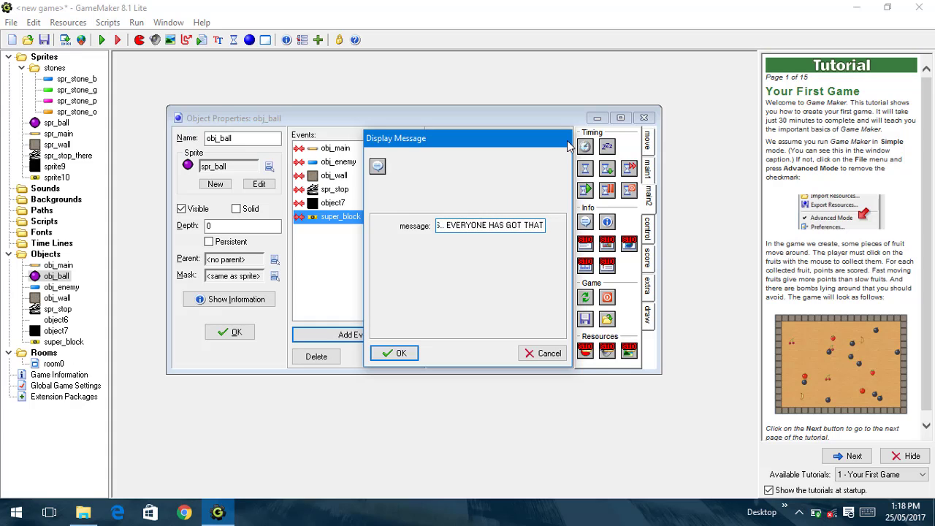
Step: Clear the message text, cancel the Display Message action and save obj_ball
key(ctrl+a)
key(BackSpace)
click(542, 355)
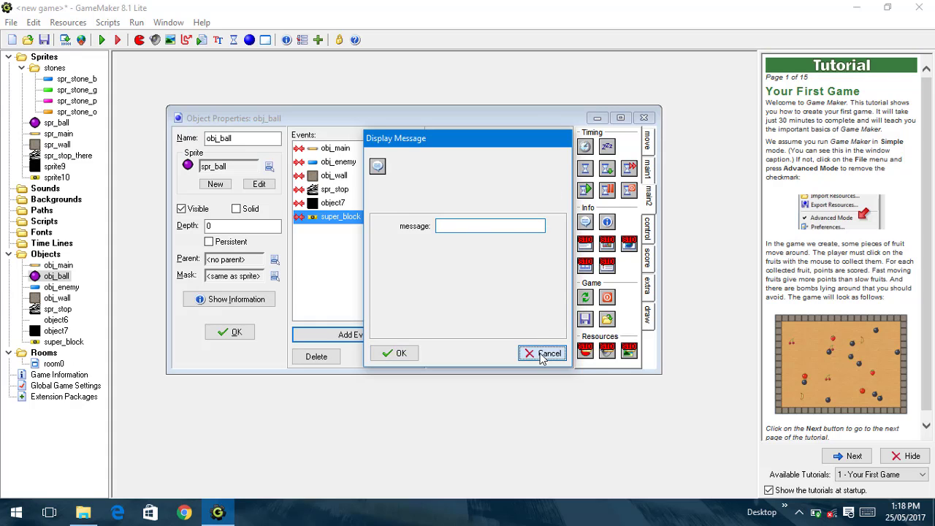
click(230, 332)
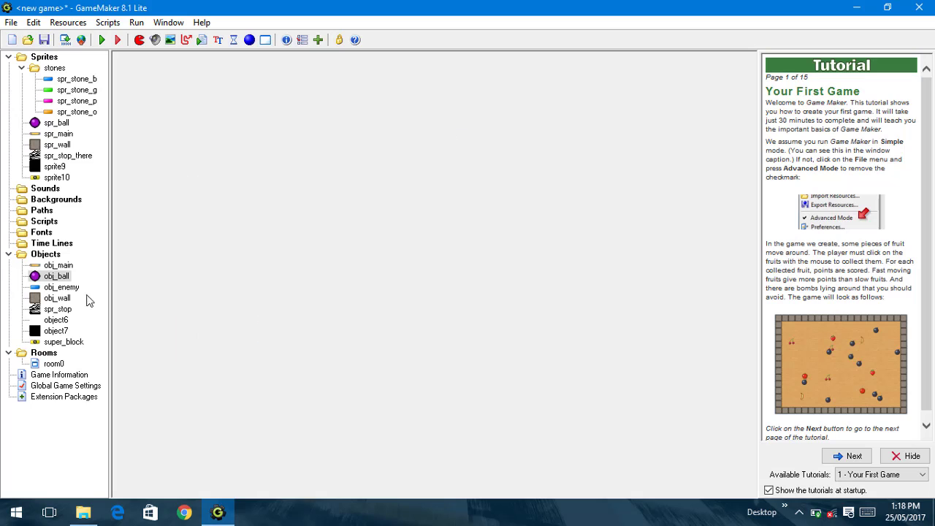
right_click(38, 234)
click(62, 245)
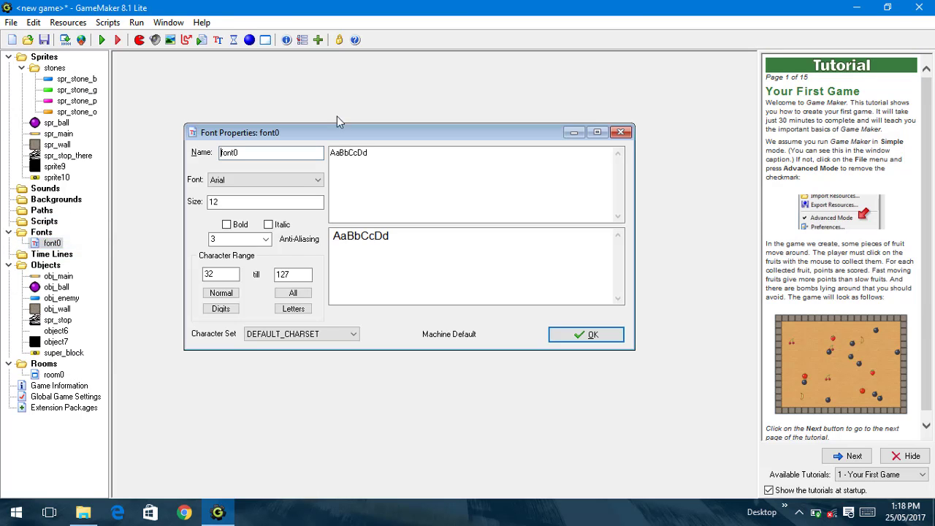
click(622, 132)
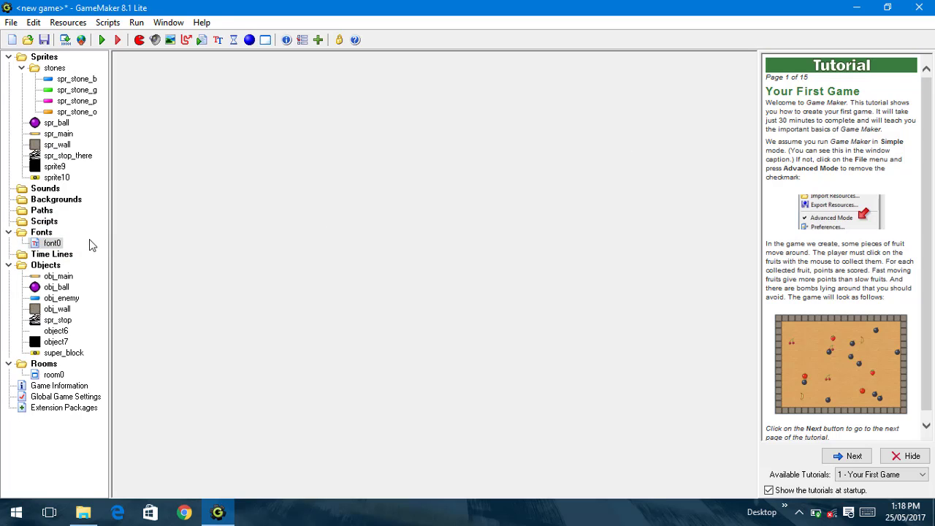
click(45, 222)
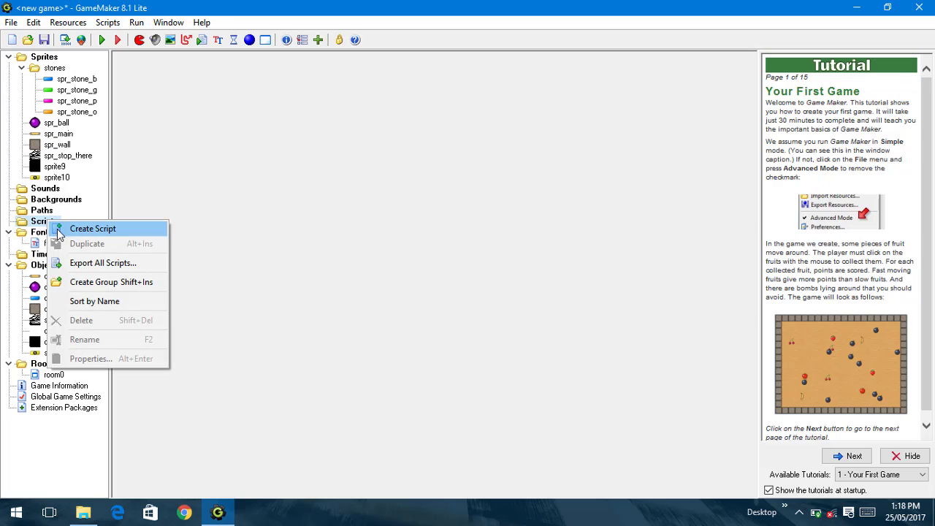
click(61, 203)
click(62, 201)
right_click(61, 203)
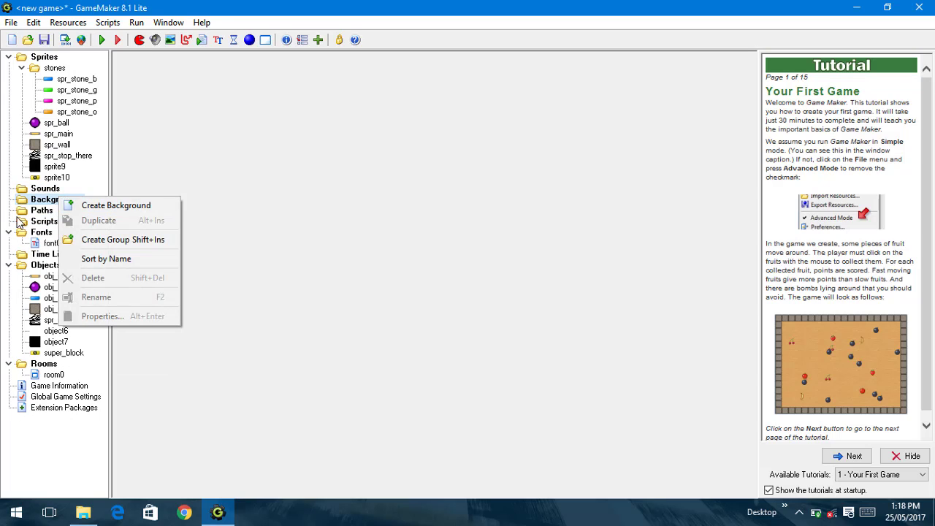
click(40, 244)
click(45, 245)
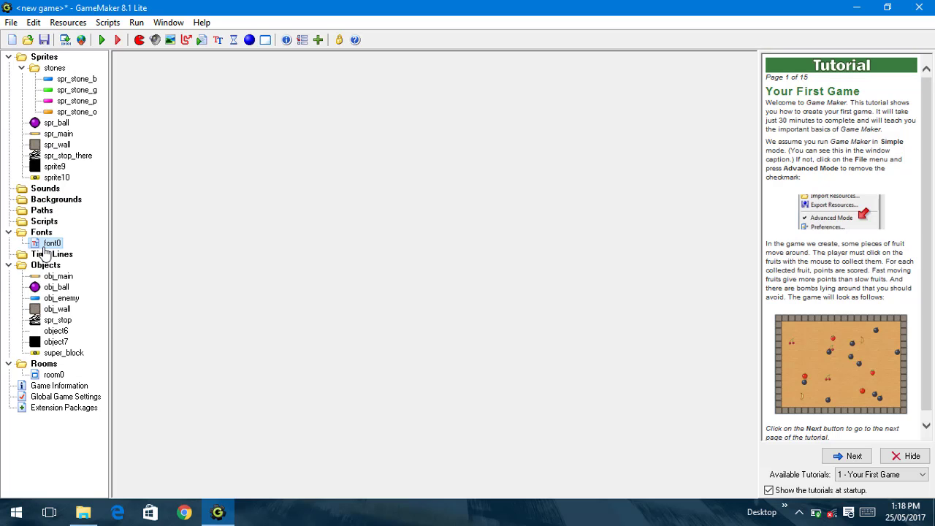
key(Delete)
key(Return)
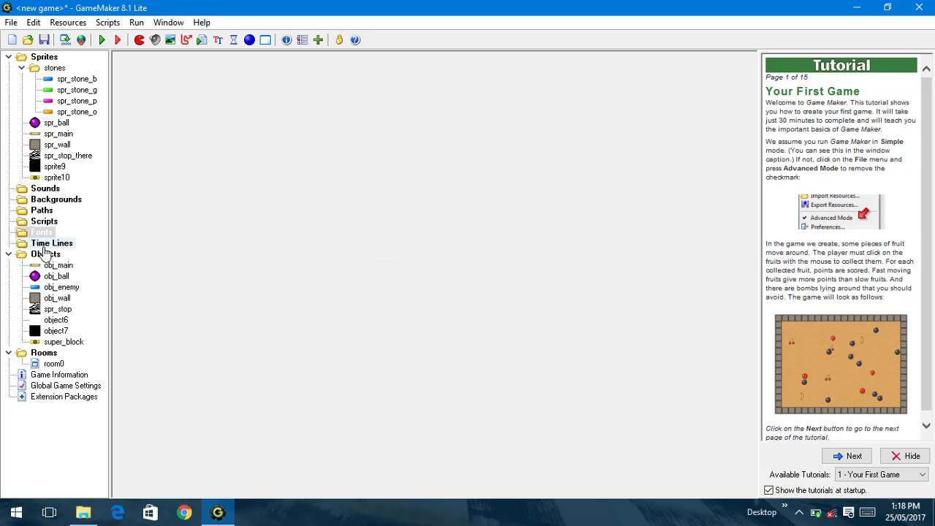
Step: Delete the super_block object from the game's resources
click(49, 343)
key(Delete)
key(Return)
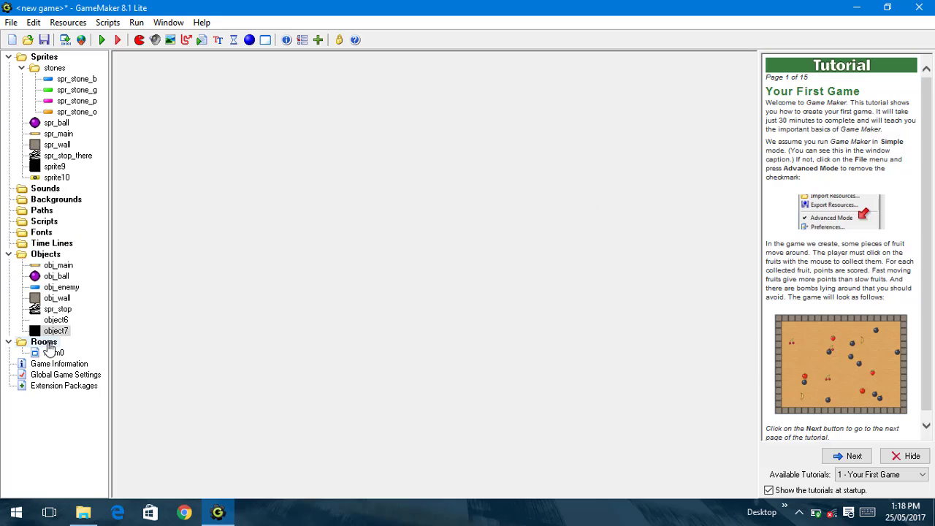
Step: Create a new empty background with its default name, close its properties and switch to the desktop
right_click(51, 202)
click(62, 212)
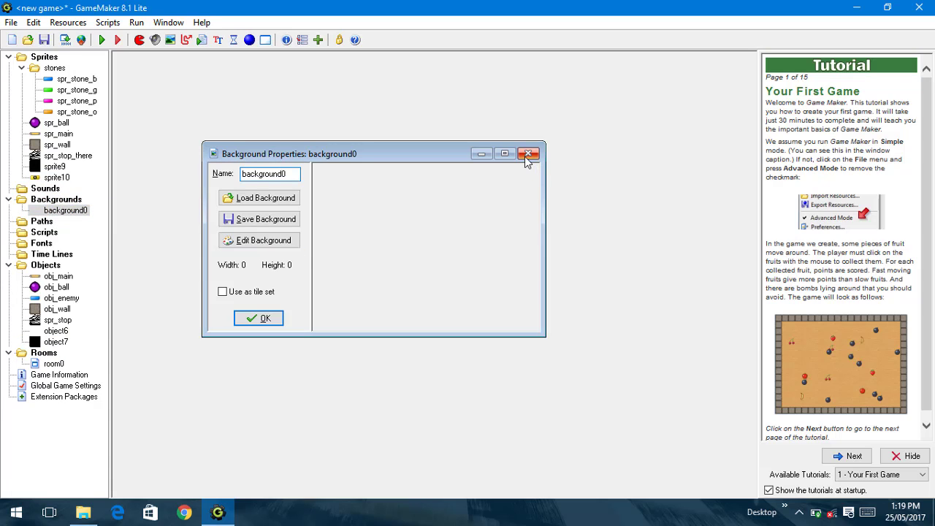
click(529, 153)
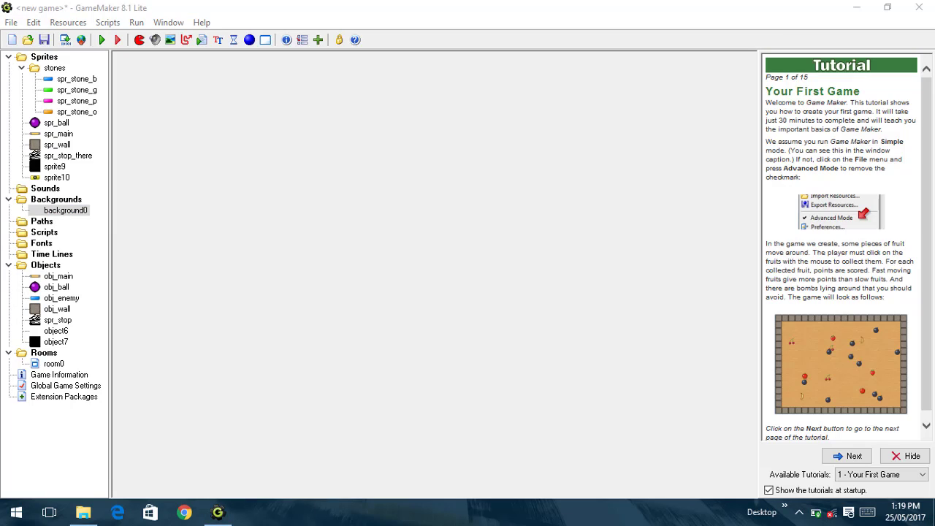
click(858, 7)
click(858, 8)
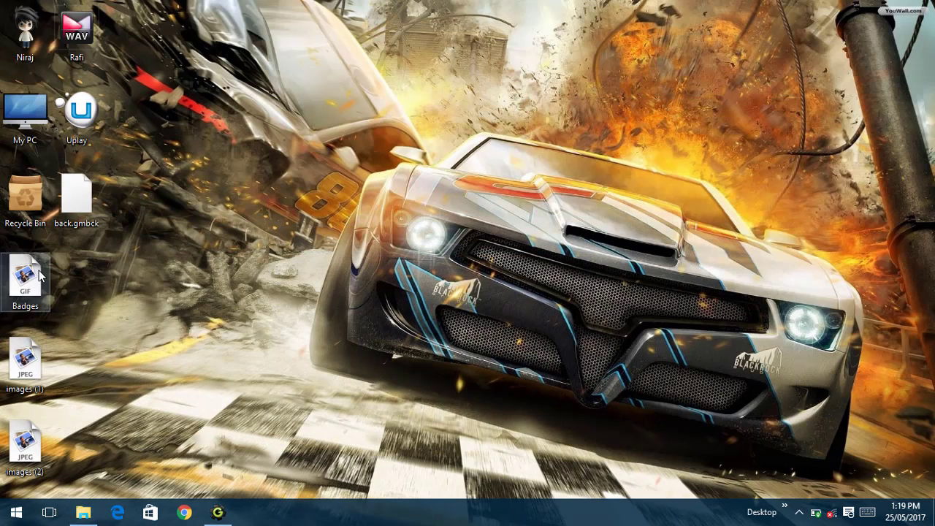
click(87, 209)
key(shift+Delete)
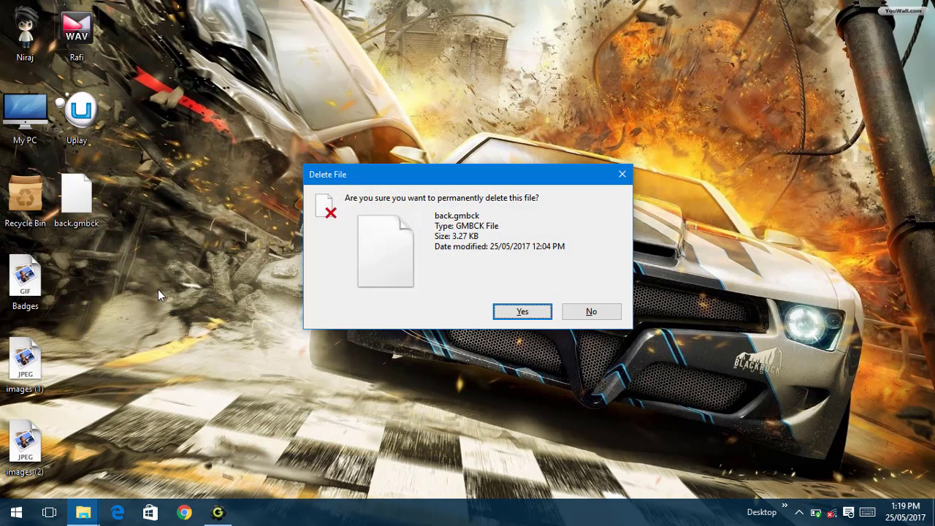
key(Tab)
key(Return)
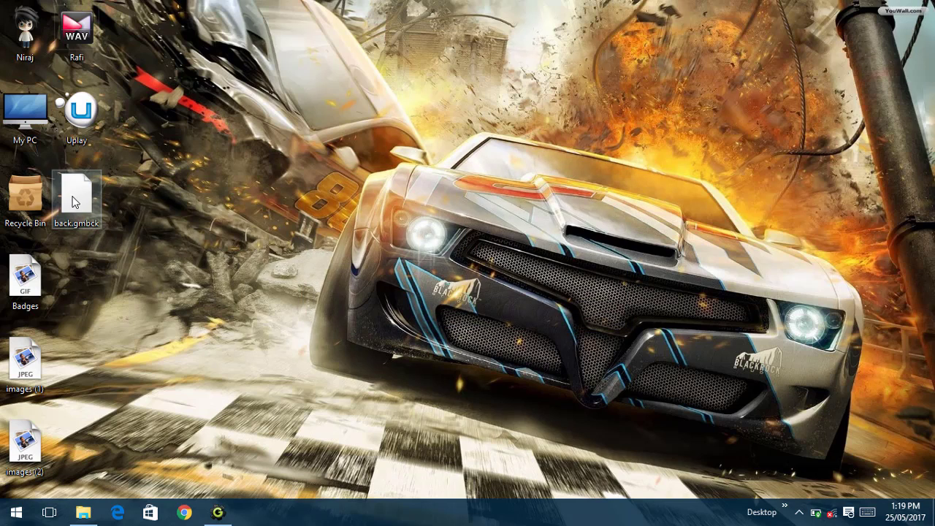
Step: Import the back.gmbck file from the desktop into GameMaker as a background and save it
drag(73, 202, 190, 231)
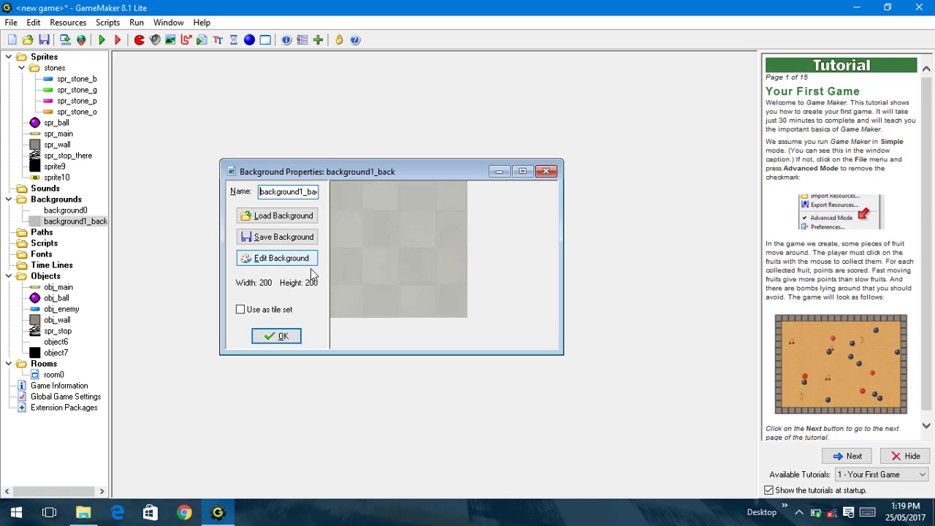
click(277, 337)
Step: Open room0 maximized and set its caption to "bRICK -BREAKER"
double_click(53, 374)
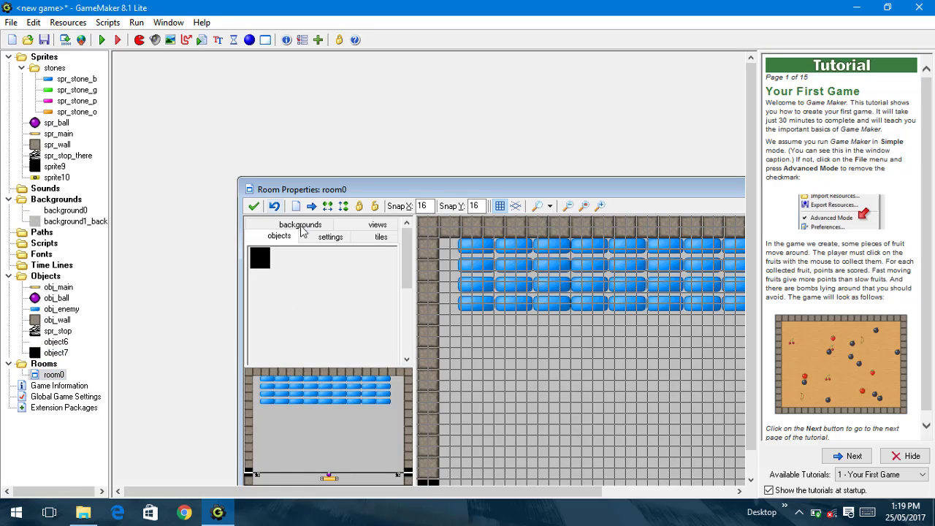
click(330, 237)
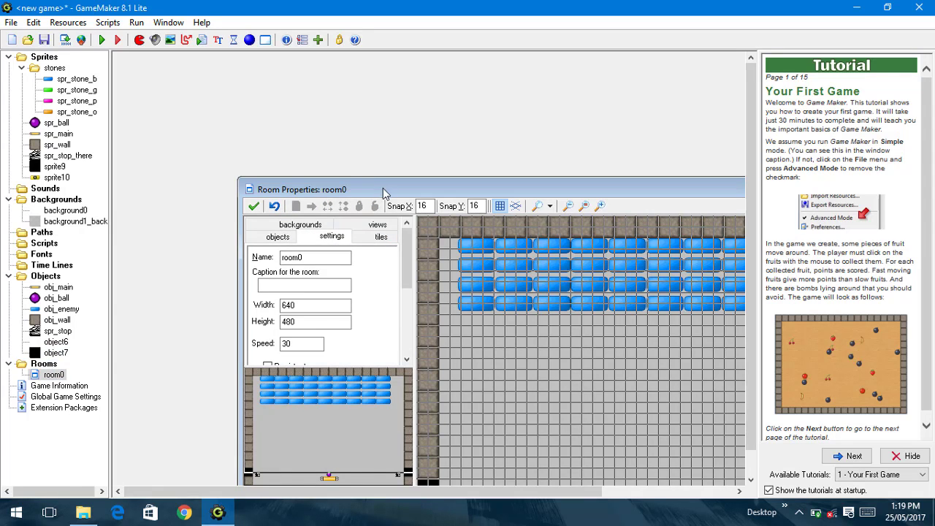
double_click(358, 188)
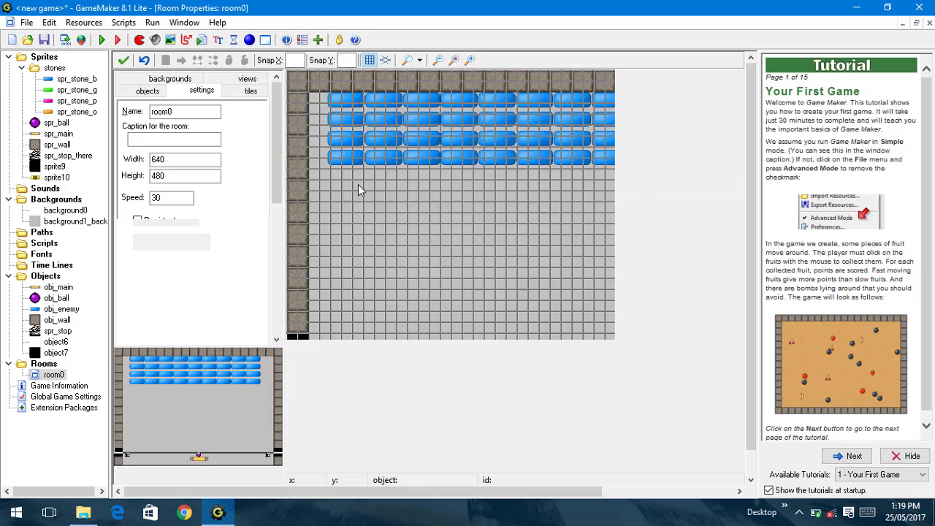
click(195, 139)
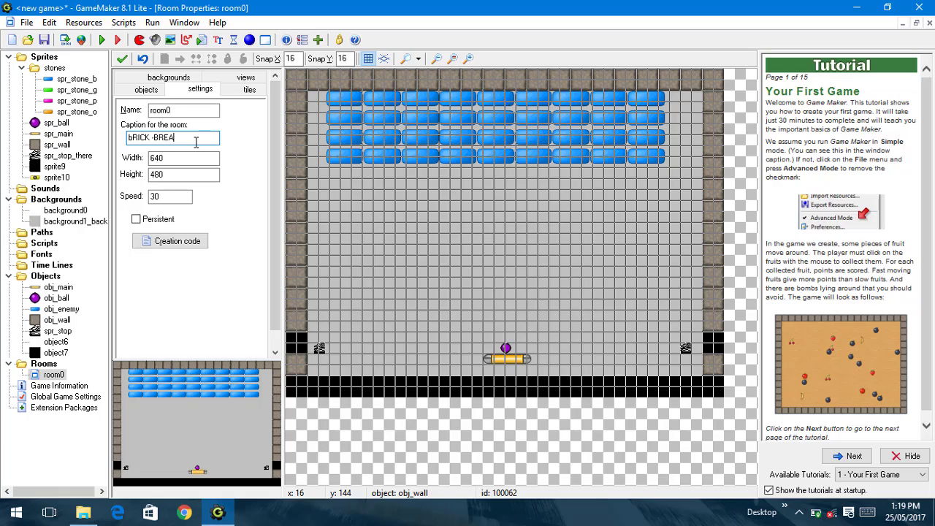
Step: Assign background1_back to Background 0 of room0, tiled both ways and visible when the room starts, and save the room
click(146, 89)
click(189, 75)
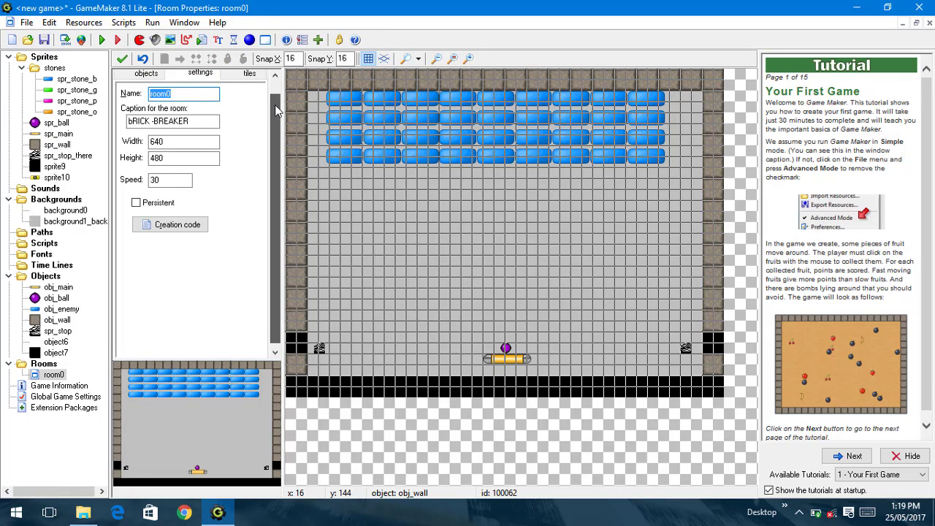
click(168, 77)
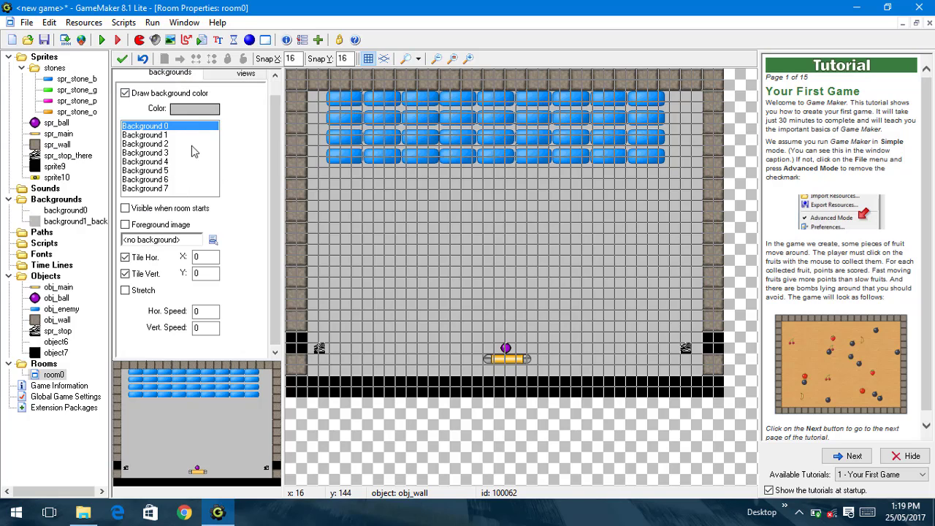
click(213, 241)
click(243, 279)
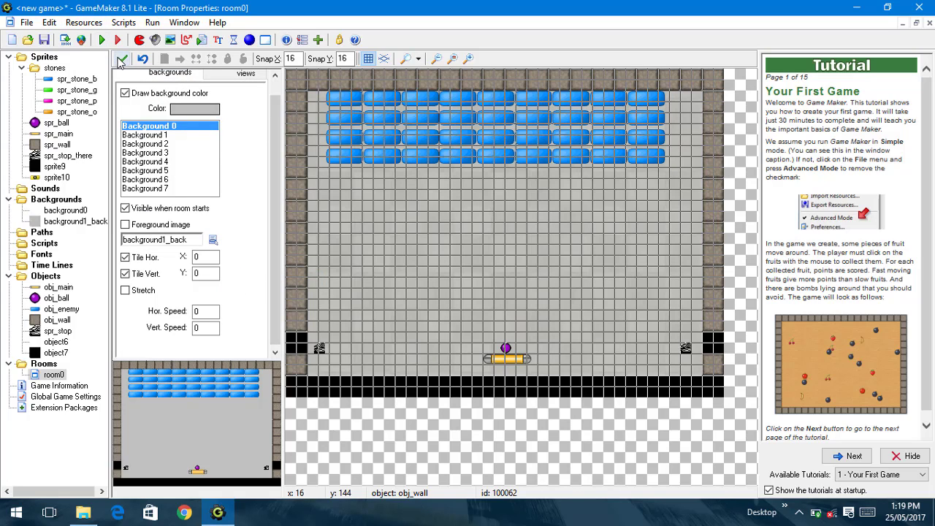
click(122, 58)
Step: Run the game and move the paddle back and forth to check the room's new caption and background
click(102, 40)
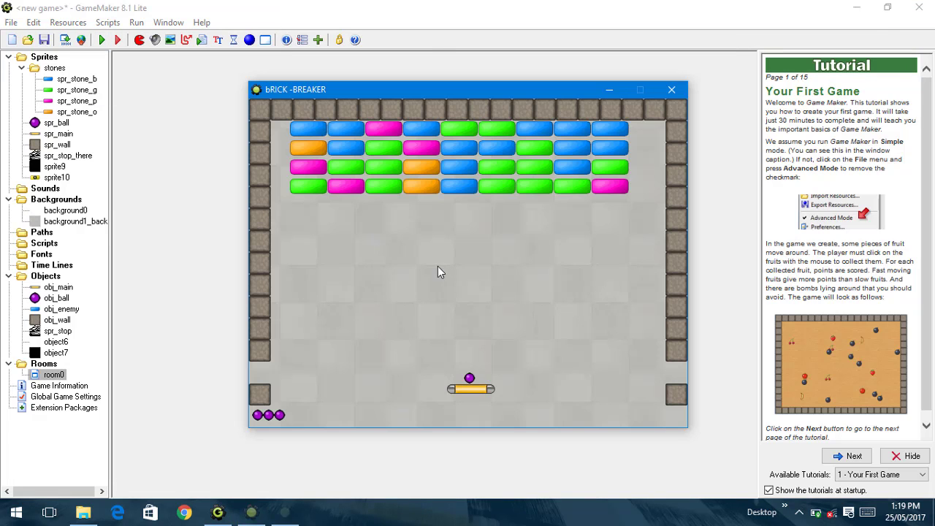
key(Left)
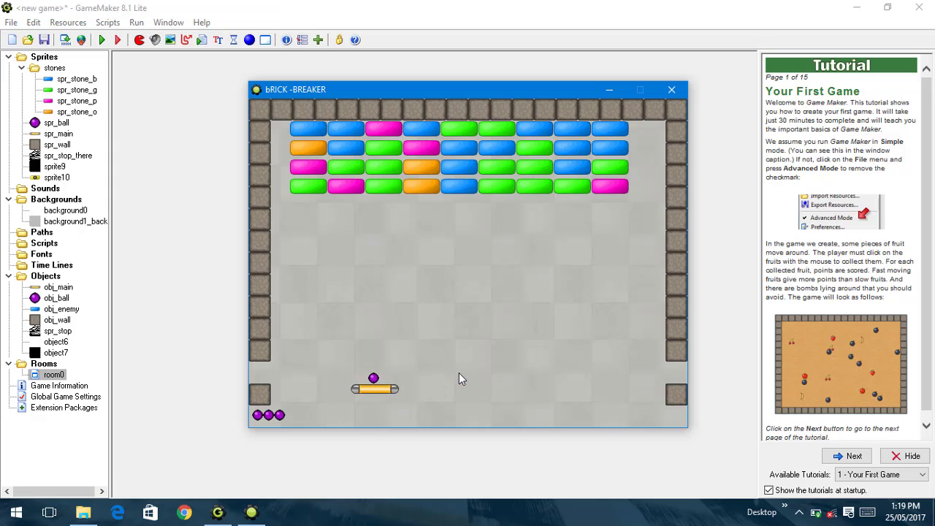
key(Right)
key(Left)
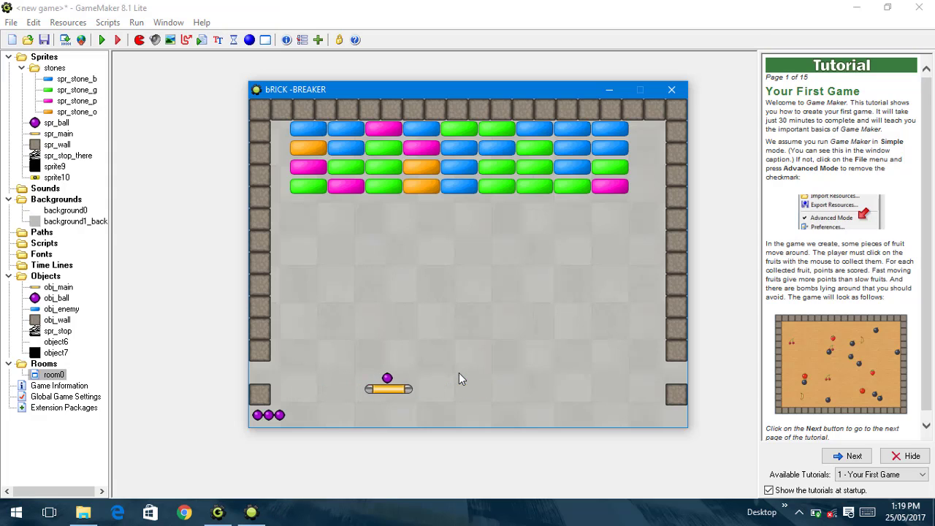
key(Right)
key(Left)
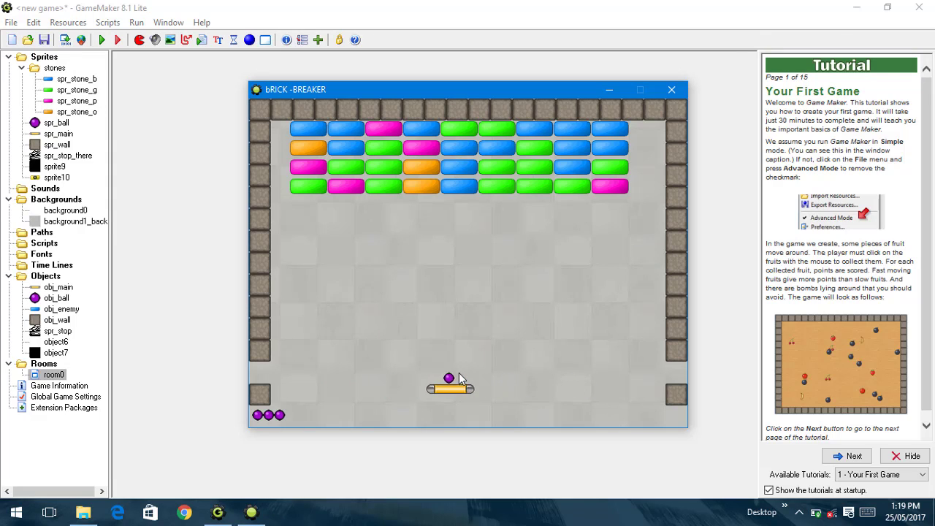
key(Right)
key(Left)
key(Right)
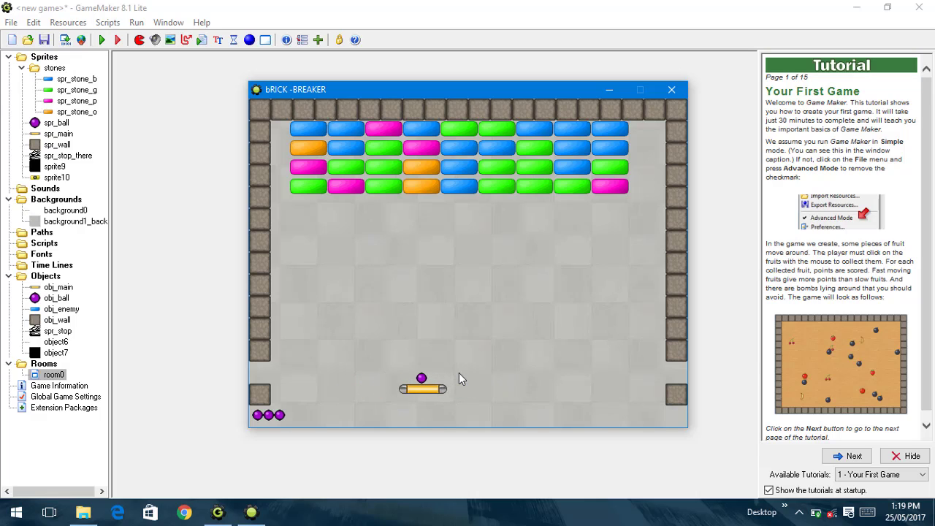
Step: Launch the ball in the running bRICK -BREAKER game, move the paddle to test play, and close the game
key(Left)
key(Right)
key(space)
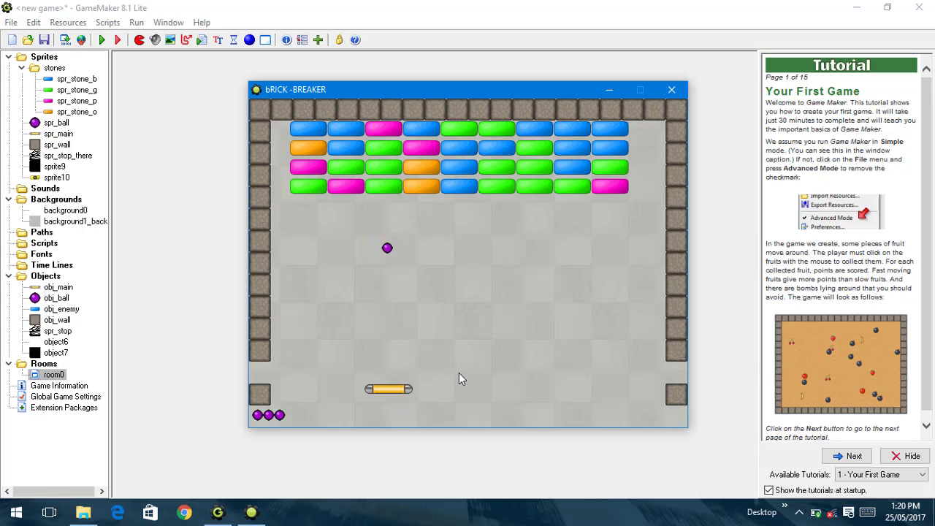
key(Right)
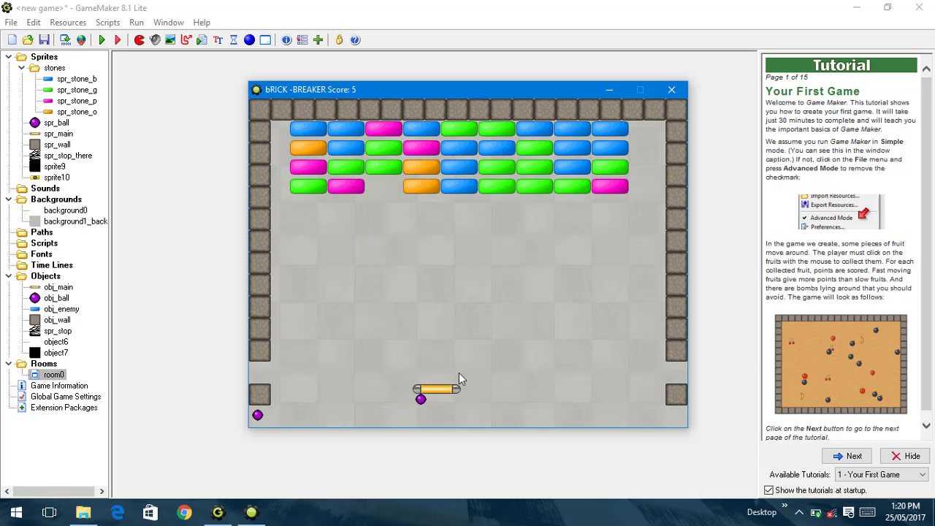
key(Left)
click(672, 90)
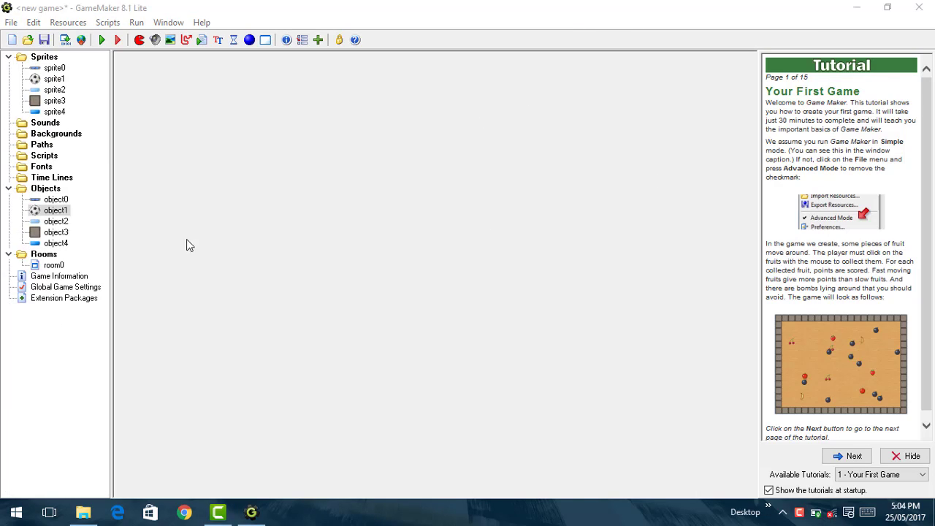
Step: Run the soccer-ball brick project, move the paddle back and forth to test it, and close the game
click(101, 40)
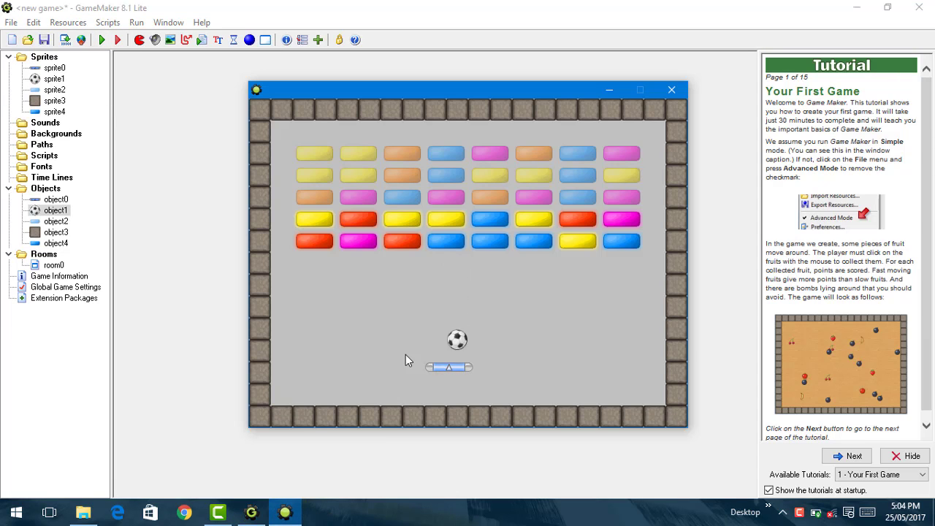
key(Right)
key(Left)
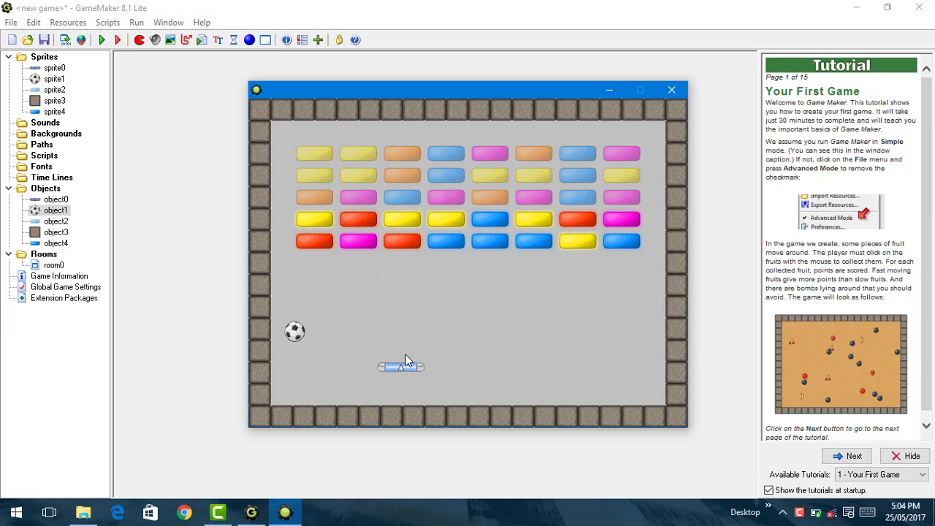
key(Right)
key(Left)
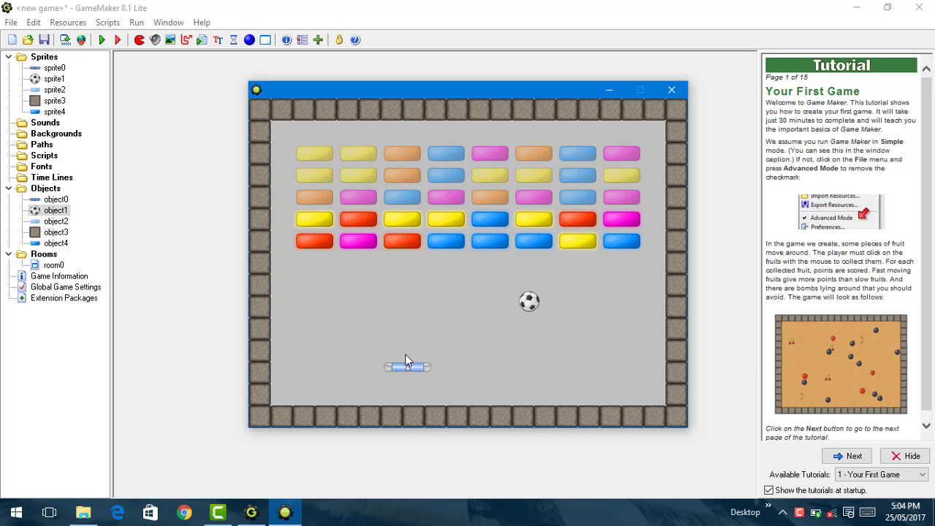
key(Right)
key(Left)
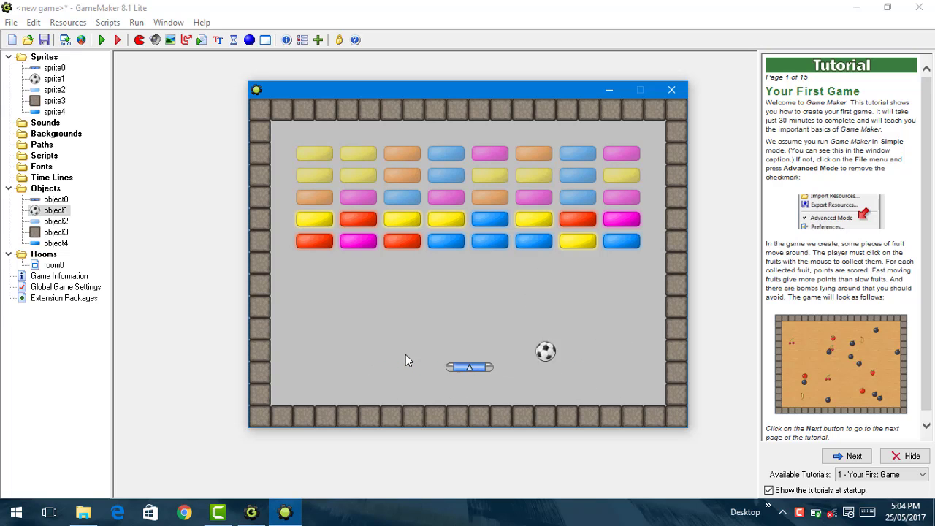
key(Right)
key(Left)
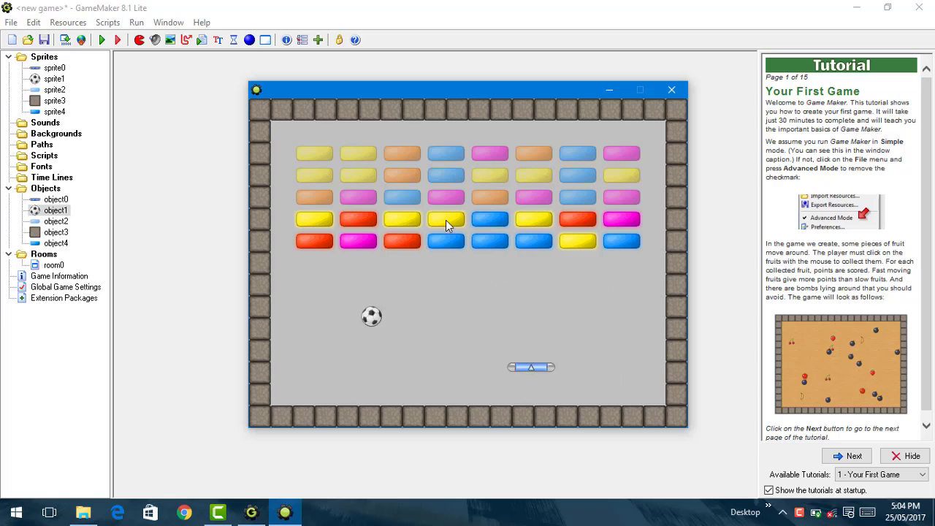
click(671, 89)
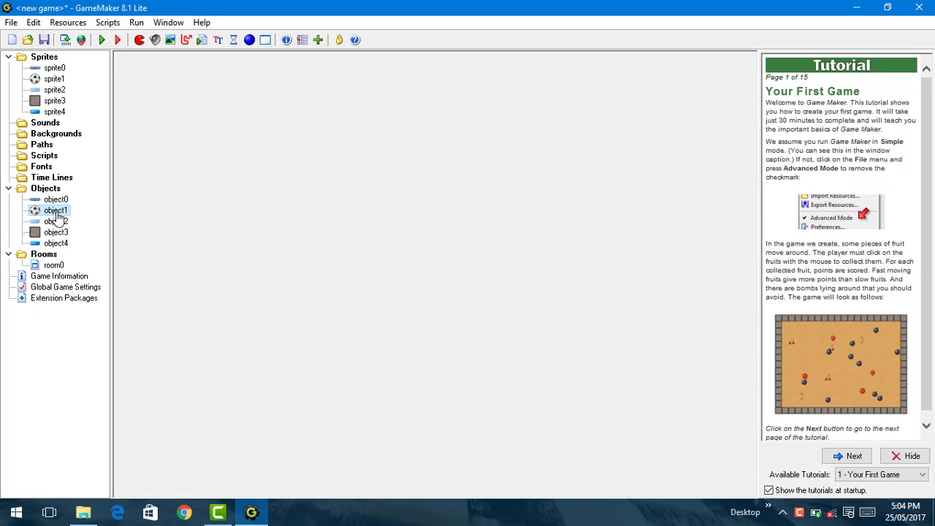
Step: In object1's collision event with object4, insert the line image_index+=1 above move_bounce_solid(true) in the code action
double_click(59, 213)
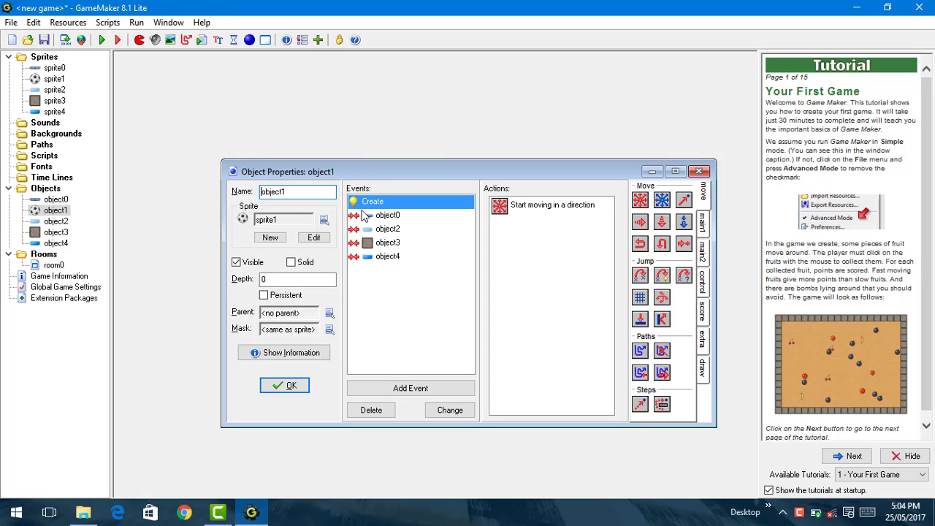
double_click(384, 173)
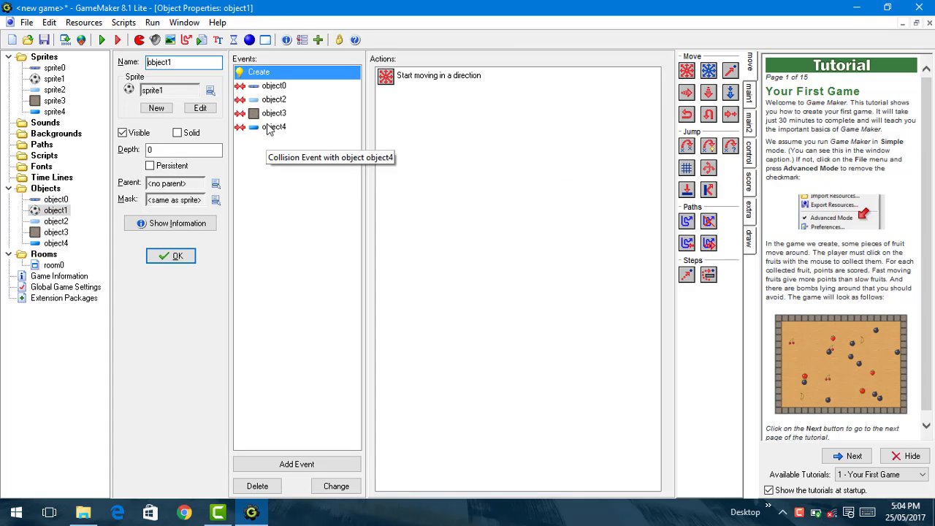
click(277, 128)
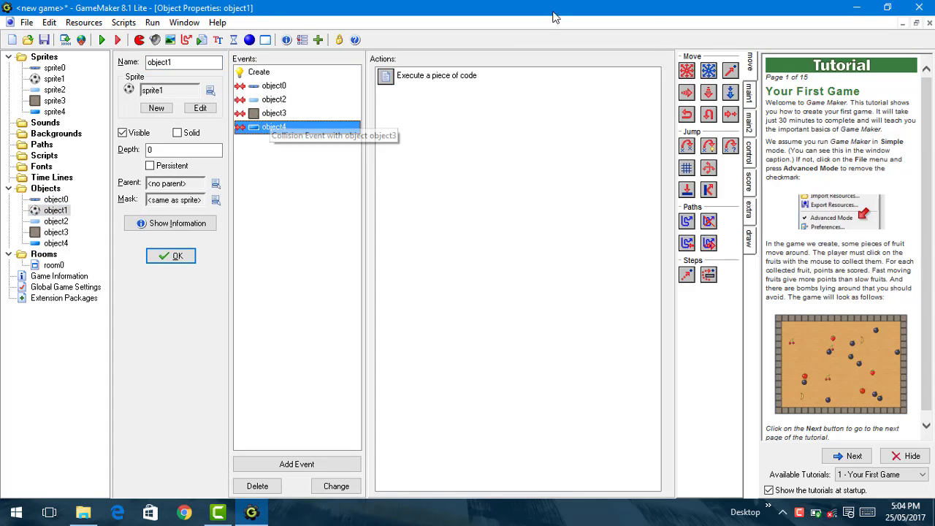
click(534, 81)
double_click(530, 82)
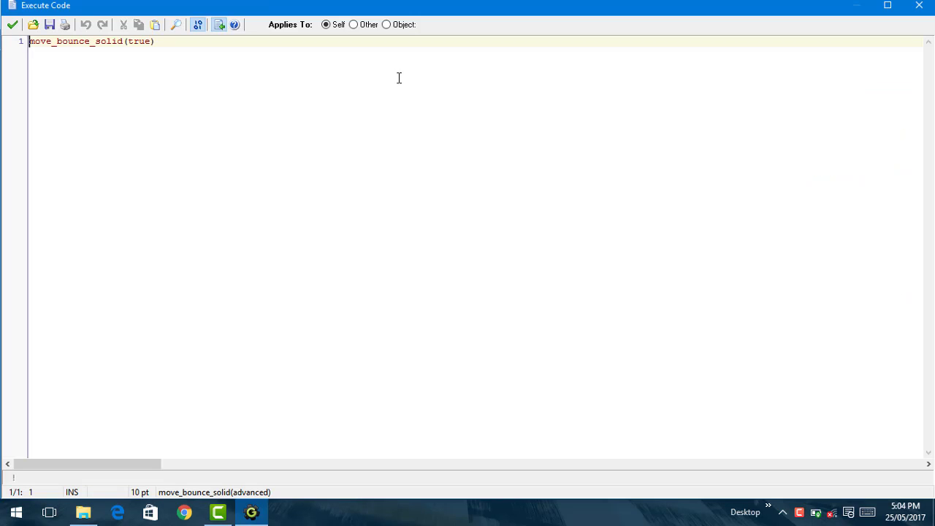
key(End)
key(Home)
key(Return)
key(Up)
text(iam)
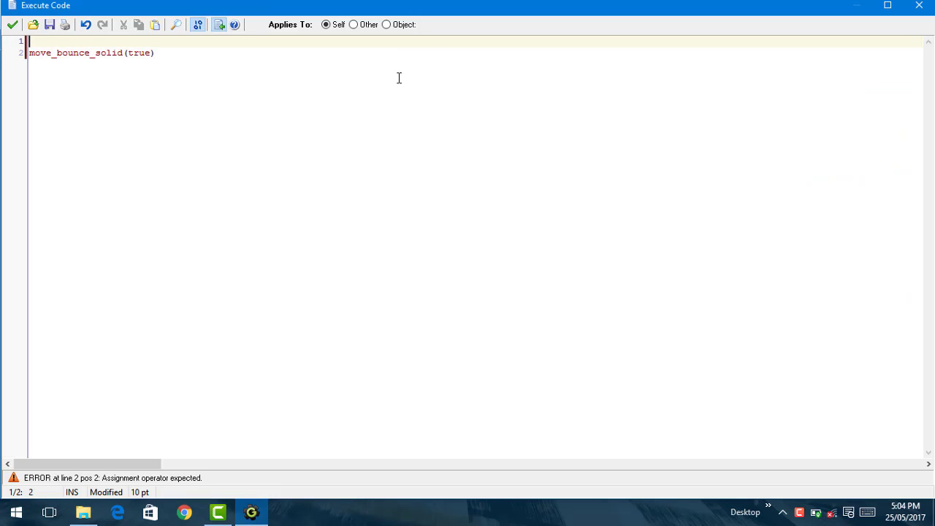
key(BackSpace)
text(image_index)
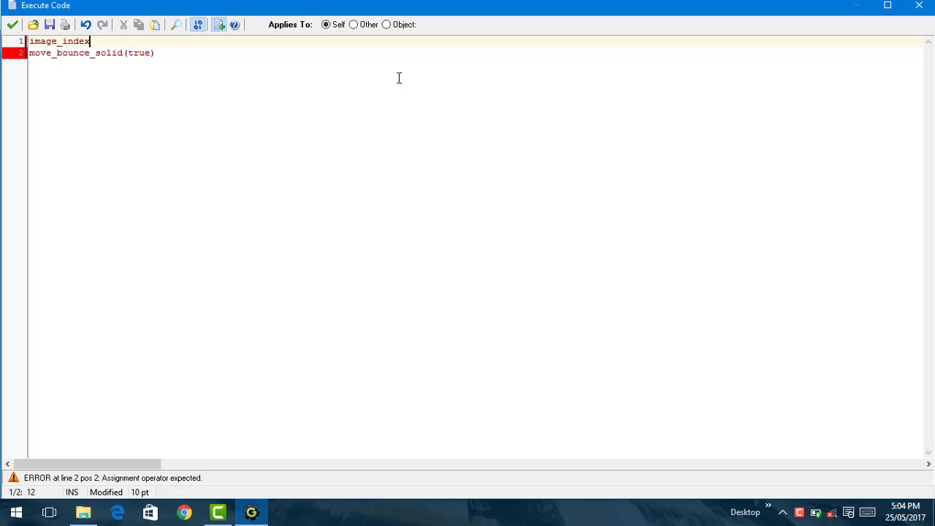
text(+=1)
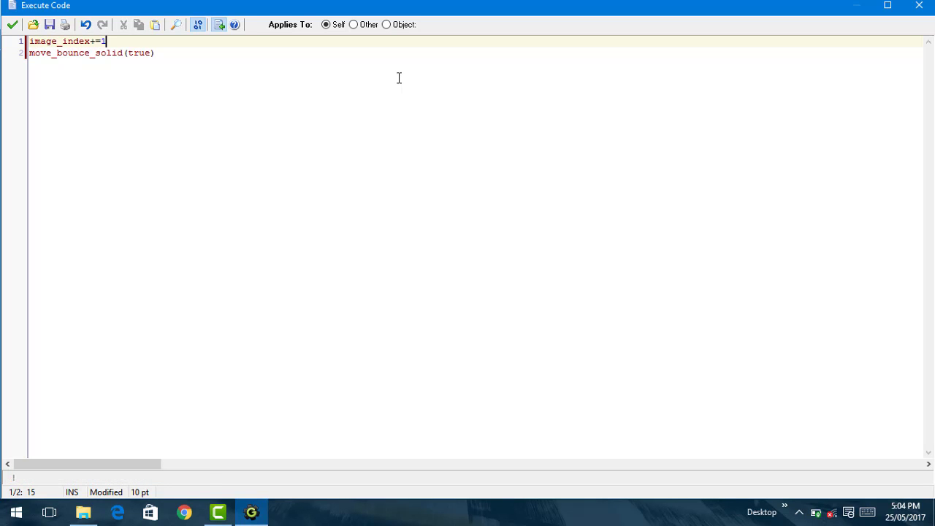
click(12, 24)
Step: Add a Test Variable action to the object4 collision event that checks whether image_index is equal to 3
click(750, 156)
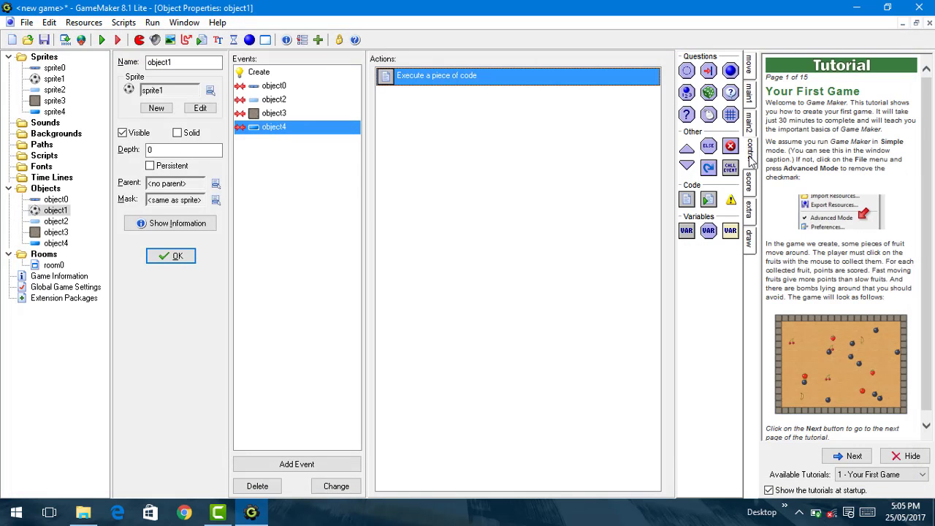
drag(709, 232, 449, 223)
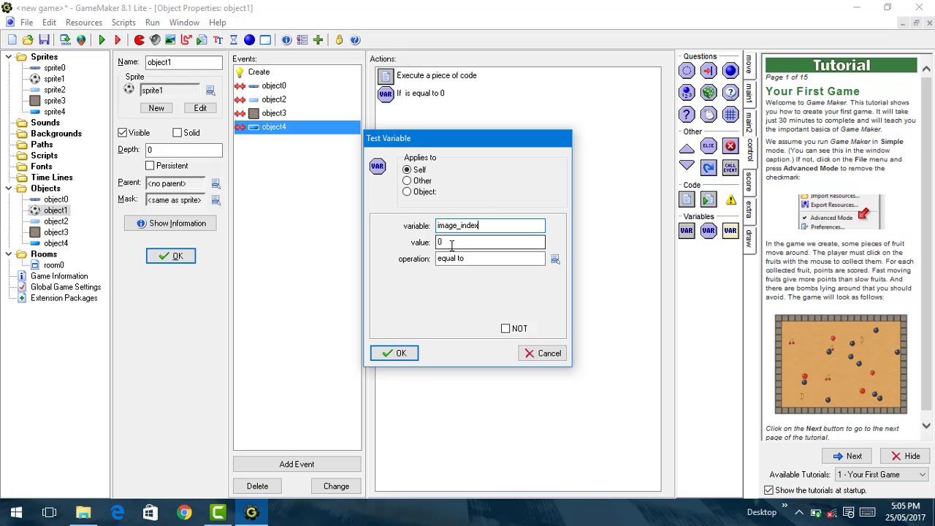
key(Tab)
text(3)
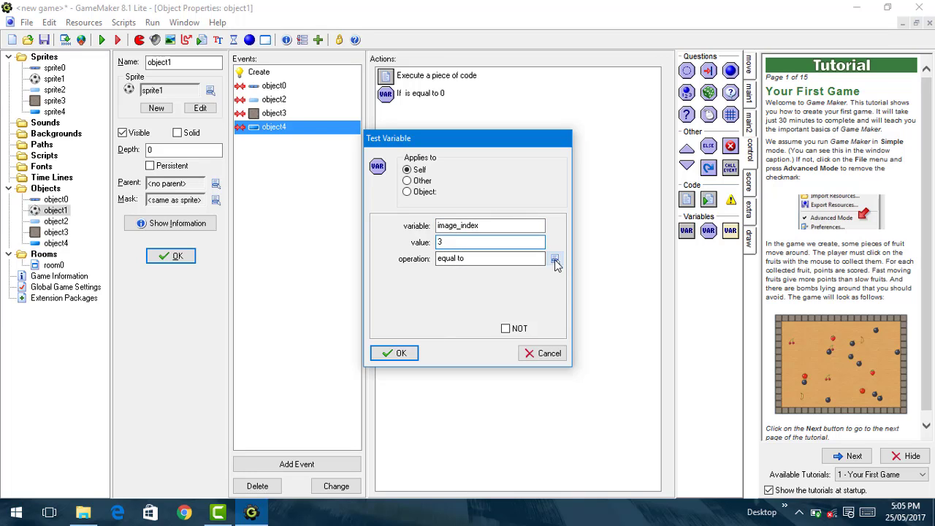
click(402, 354)
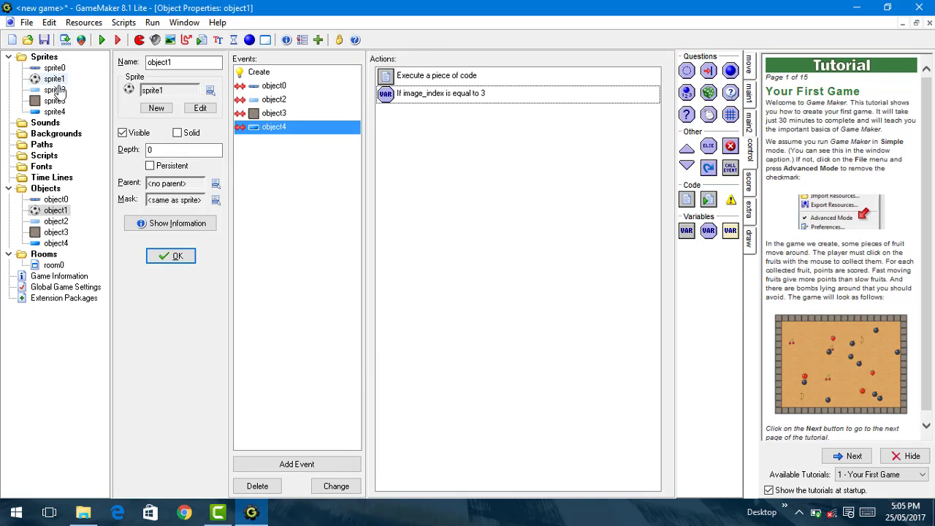
Step: Delete subimages 1 to 3 from sprite4, leaving only the blue brick, and save the sprite
double_click(54, 112)
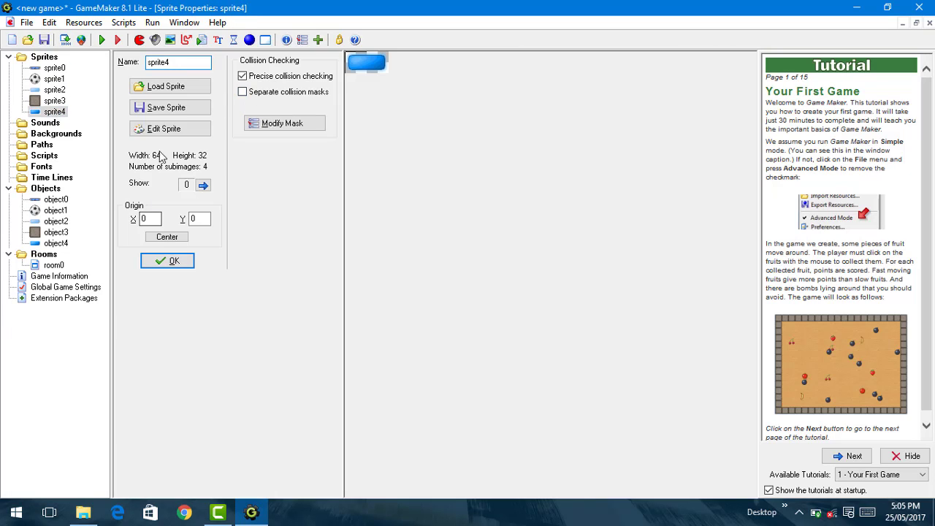
click(186, 129)
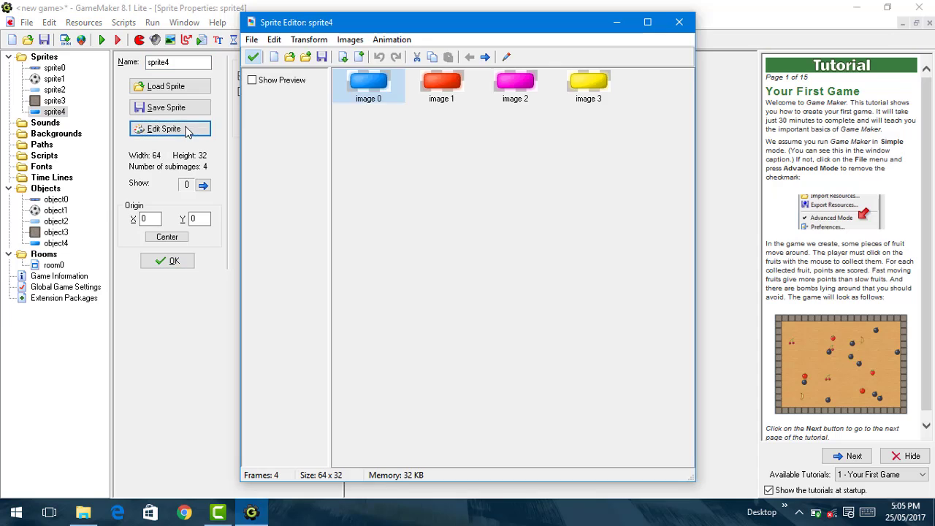
click(589, 84)
click(252, 57)
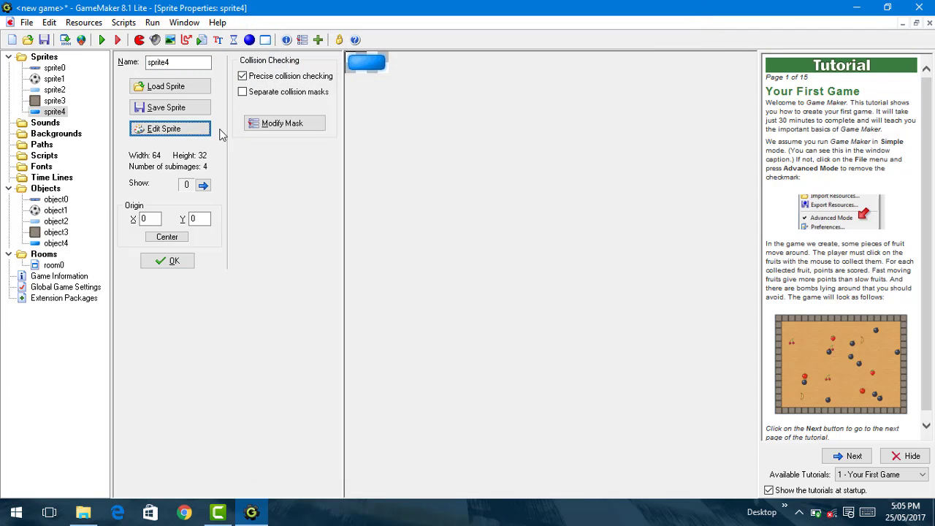
click(179, 129)
click(439, 98)
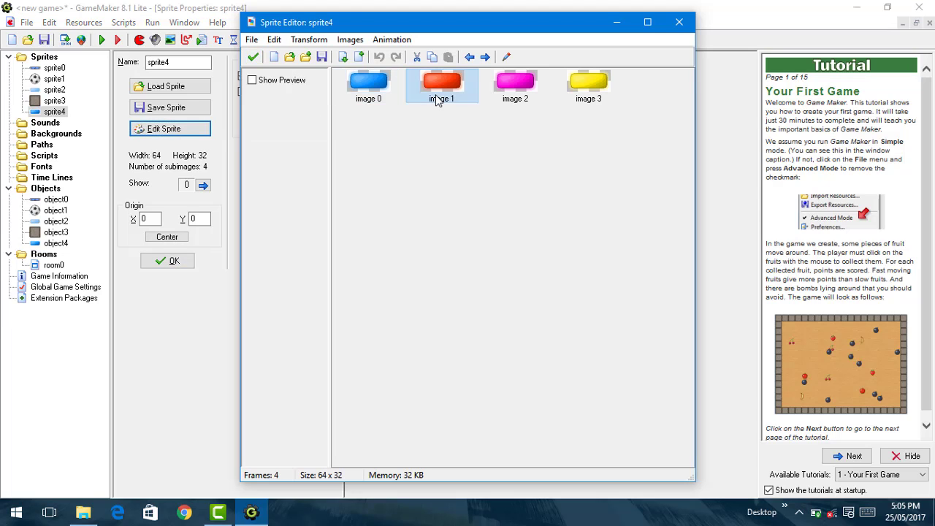
shift+click(610, 99)
key(Delete)
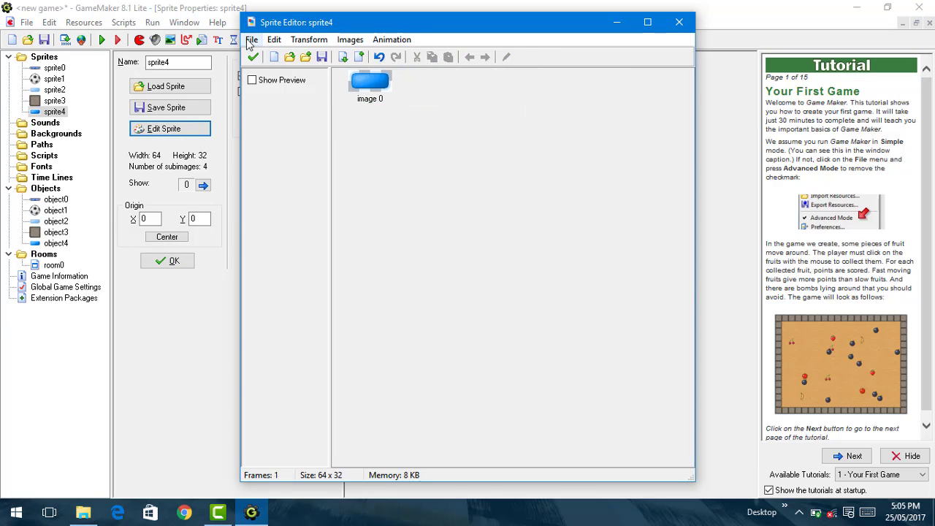
click(253, 57)
click(169, 261)
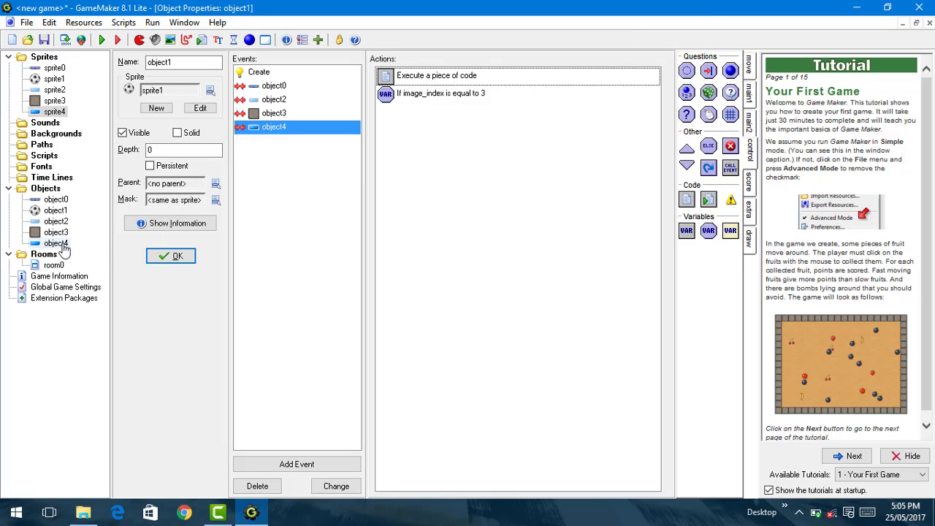
Step: Delete all three random-chance blocks from object4's Create event, keeping only the image_speed action, and save the object
click(58, 244)
double_click(59, 244)
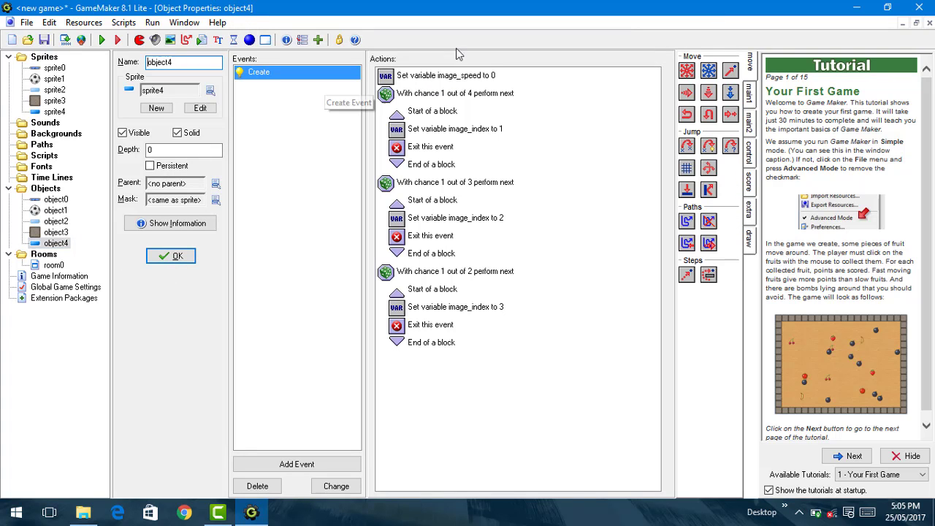
click(466, 95)
key(shift+End)
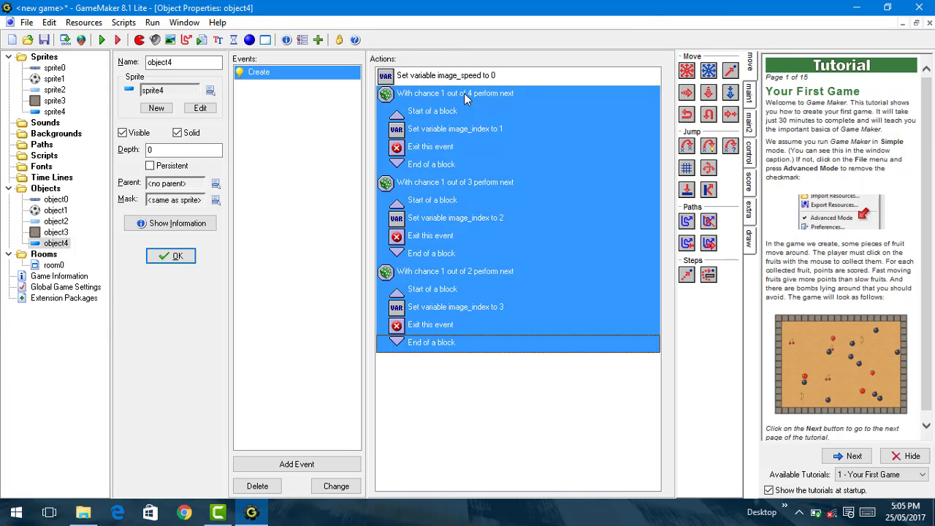
key(Delete)
click(182, 258)
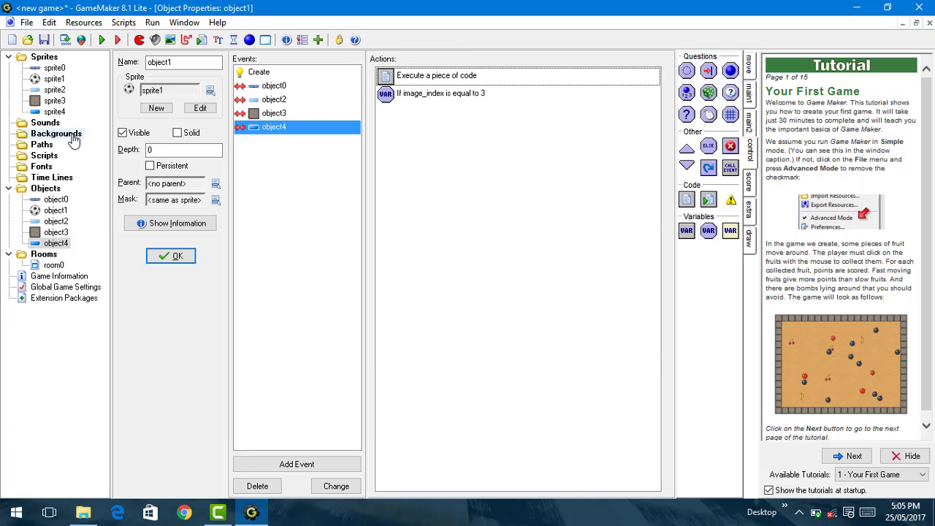
Step: Give sprite4 four blue brick subimages, with image 2 cracked and image 3 more heavily broken, and apply the sprite edits
double_click(55, 111)
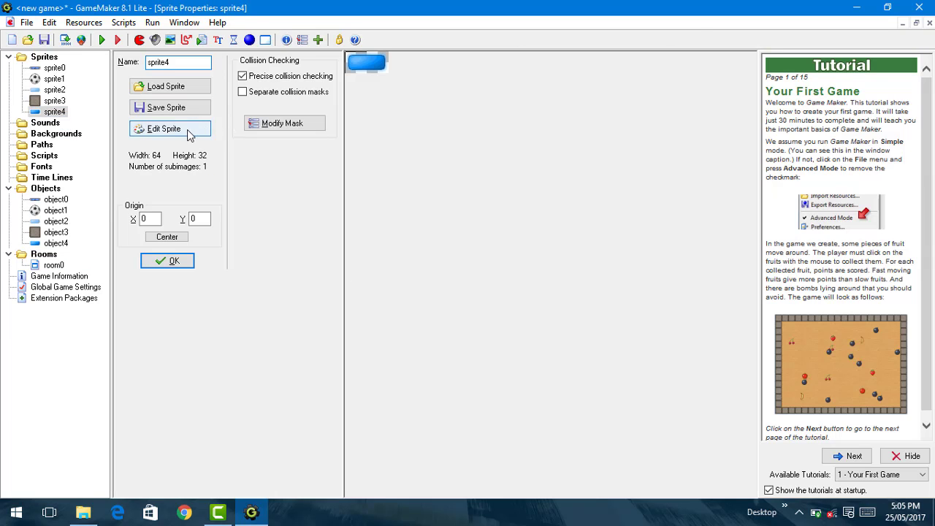
click(189, 131)
click(516, 265)
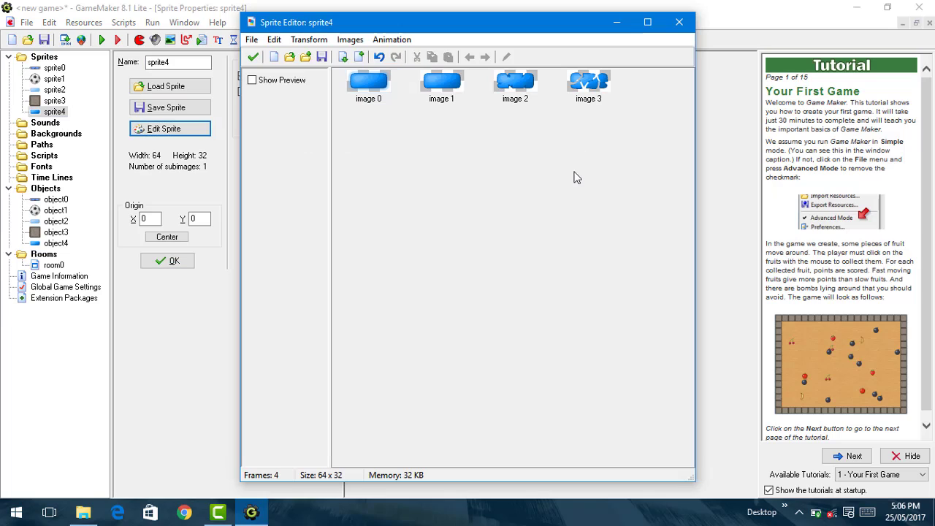
click(596, 76)
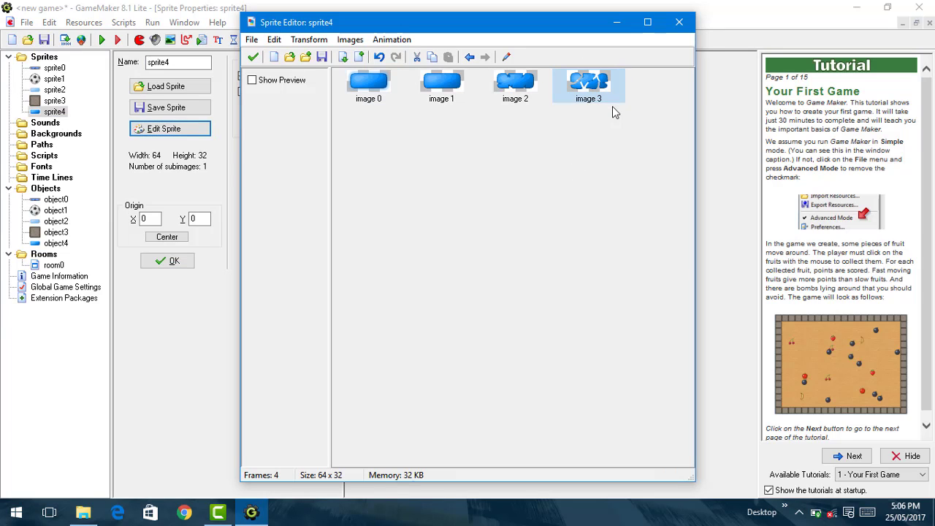
key(ctrl+v)
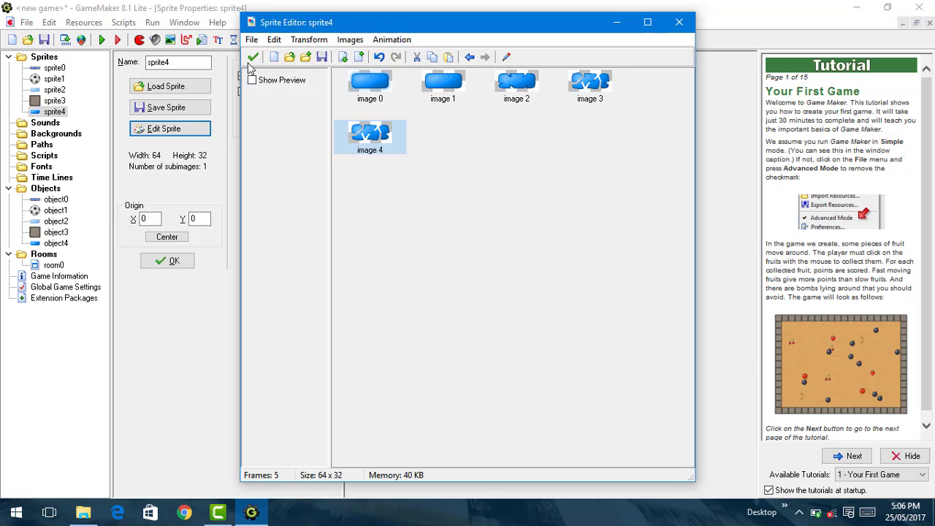
key(Delete)
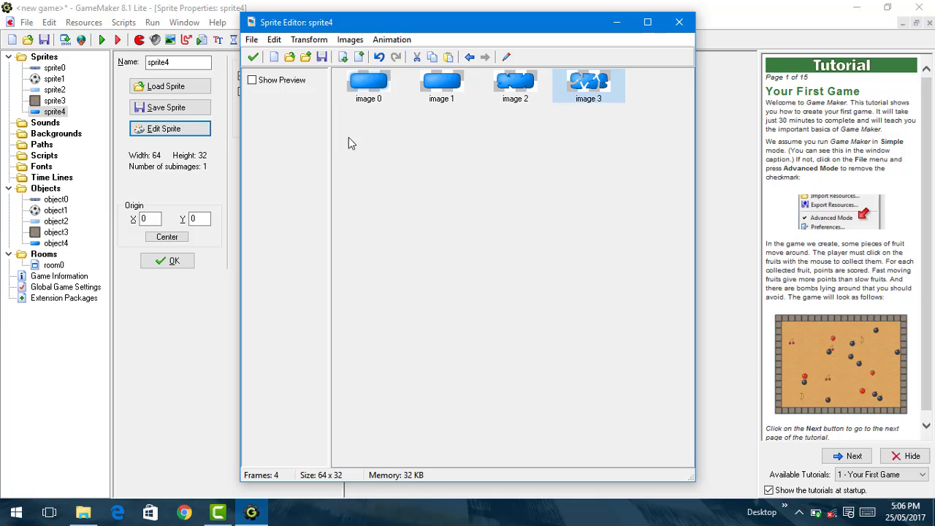
click(254, 57)
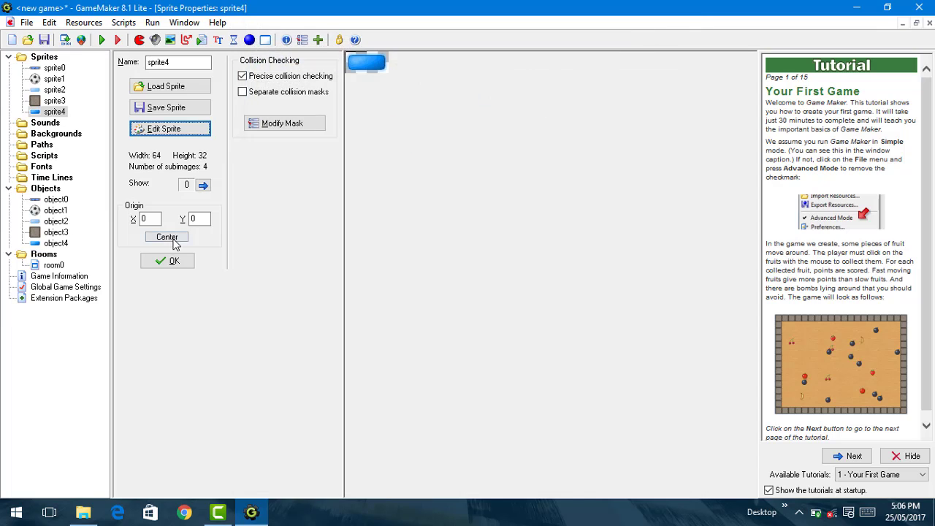
Step: Save sprite4 and add a start and end block beneath the image_index test in object1's object4 collision event
click(173, 261)
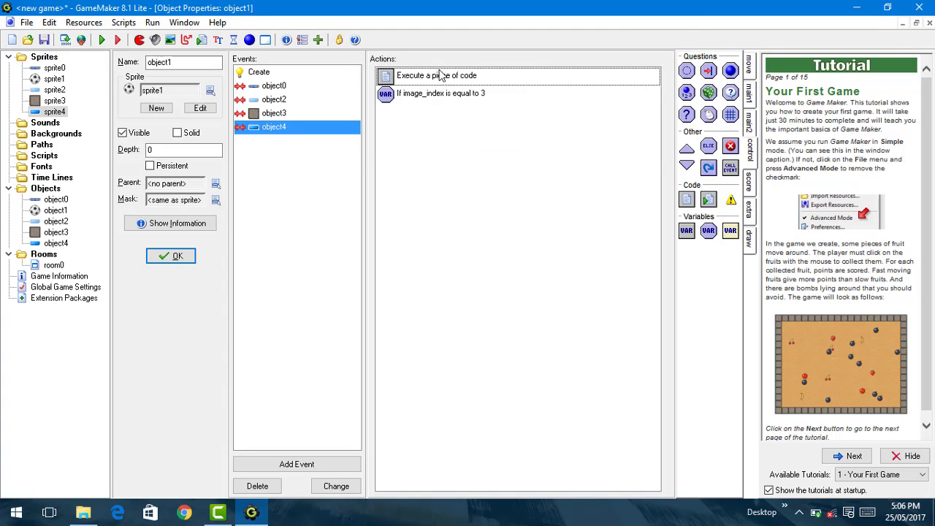
click(441, 95)
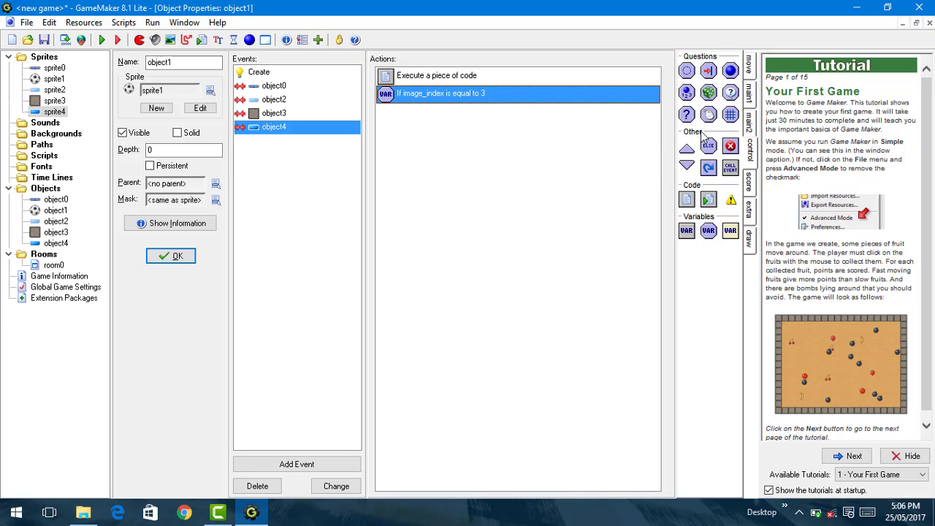
drag(691, 151, 572, 173)
drag(687, 168, 585, 230)
click(750, 182)
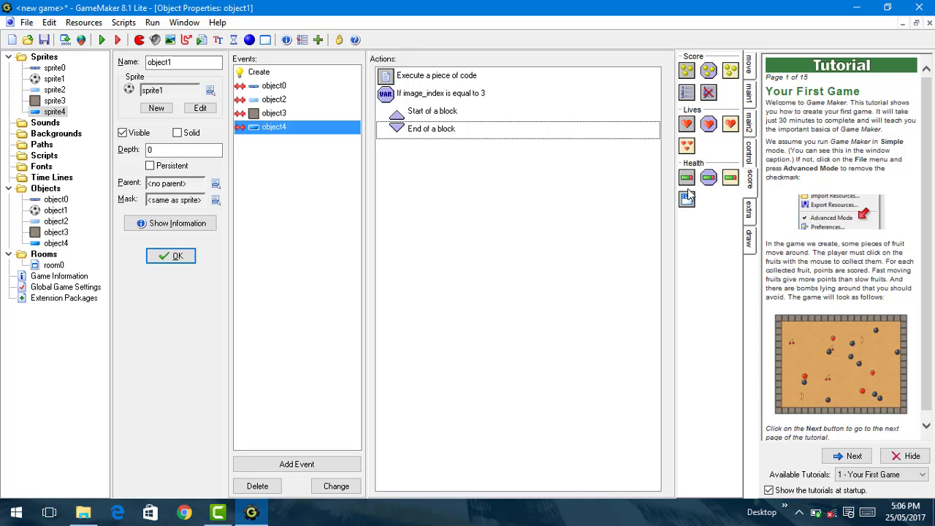
Step: Add a Set Score action of 20, relative, inside the block of the object4 collision event
drag(688, 73, 556, 124)
text(20)
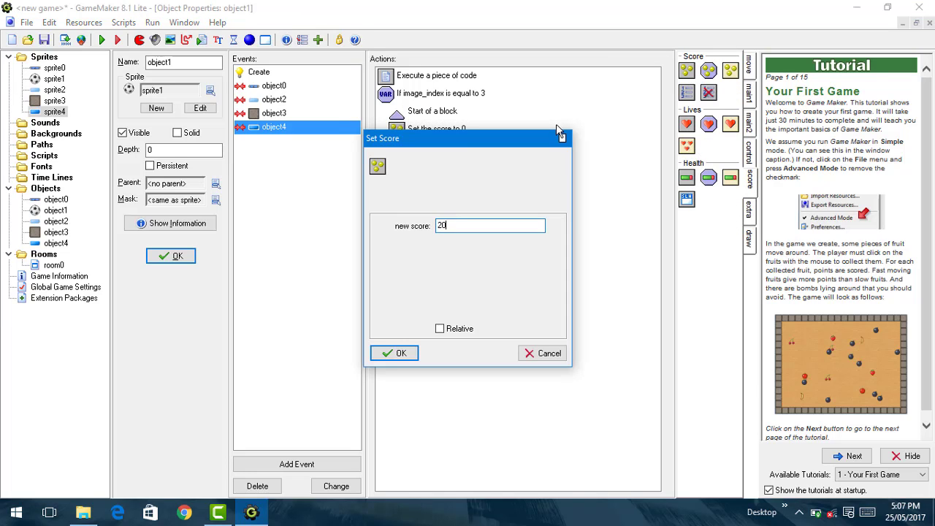
click(441, 329)
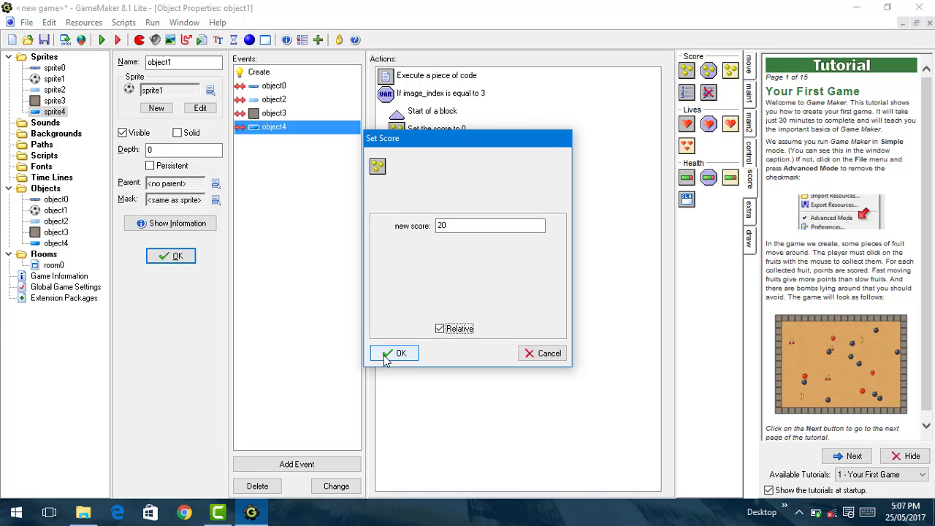
click(391, 356)
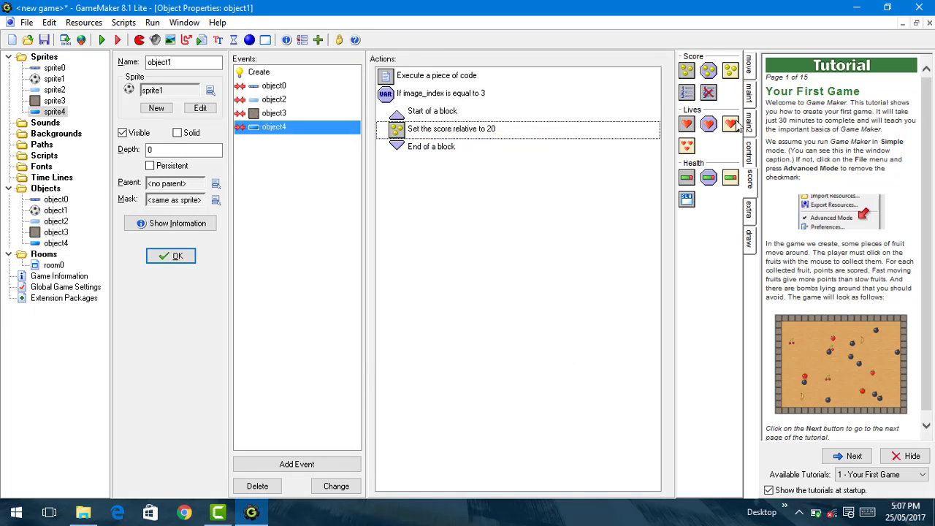
Step: Add a Destroy Instance action applied to Other after the score action inside the block, and save object1
click(751, 150)
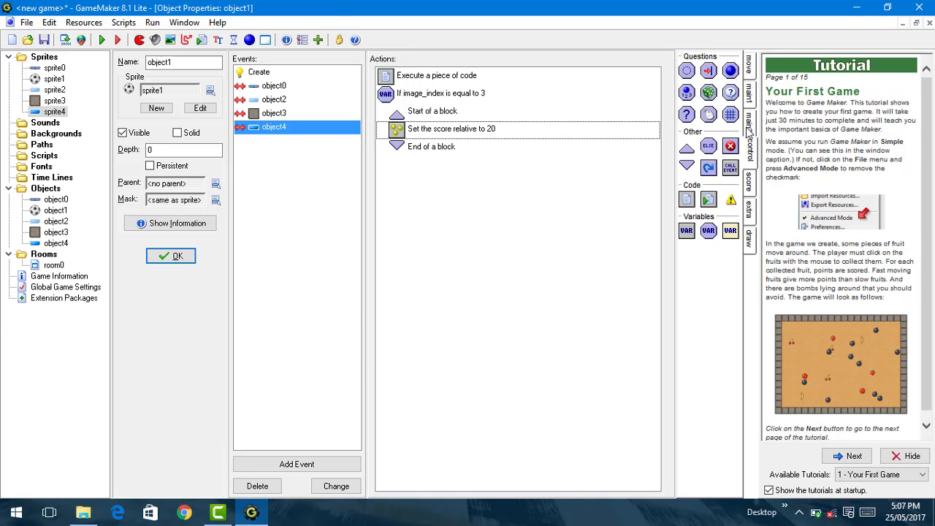
click(753, 92)
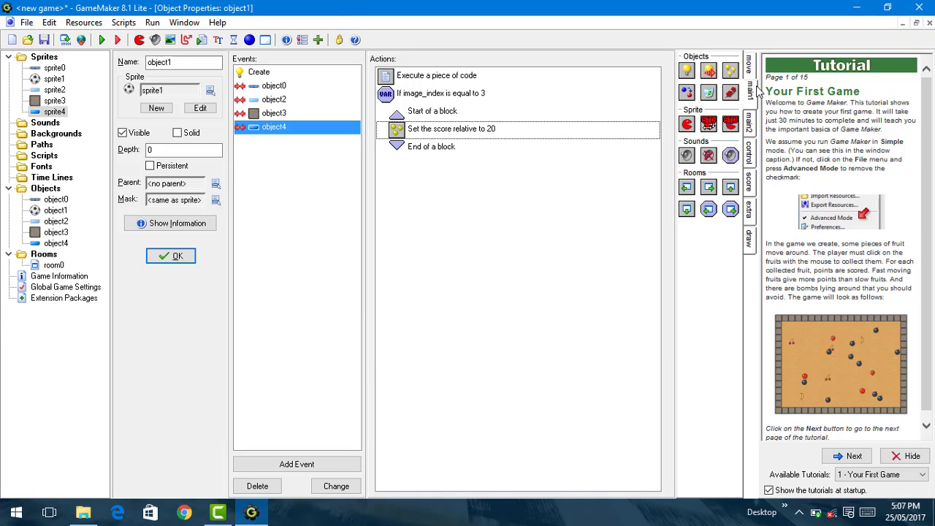
drag(705, 95, 495, 136)
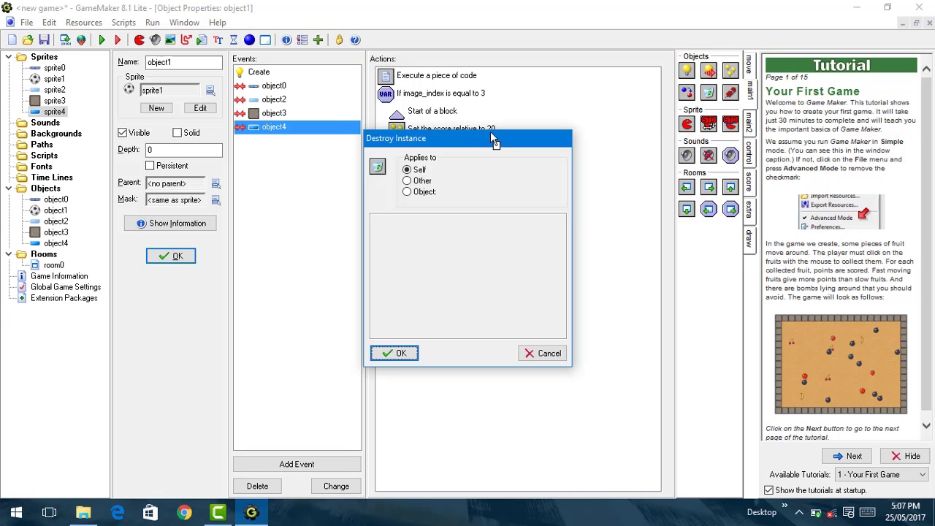
click(393, 353)
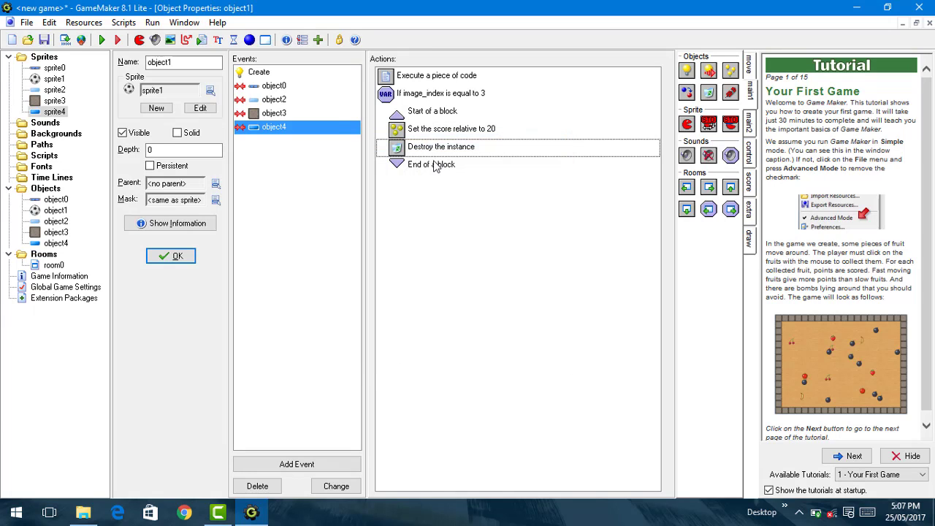
click(173, 257)
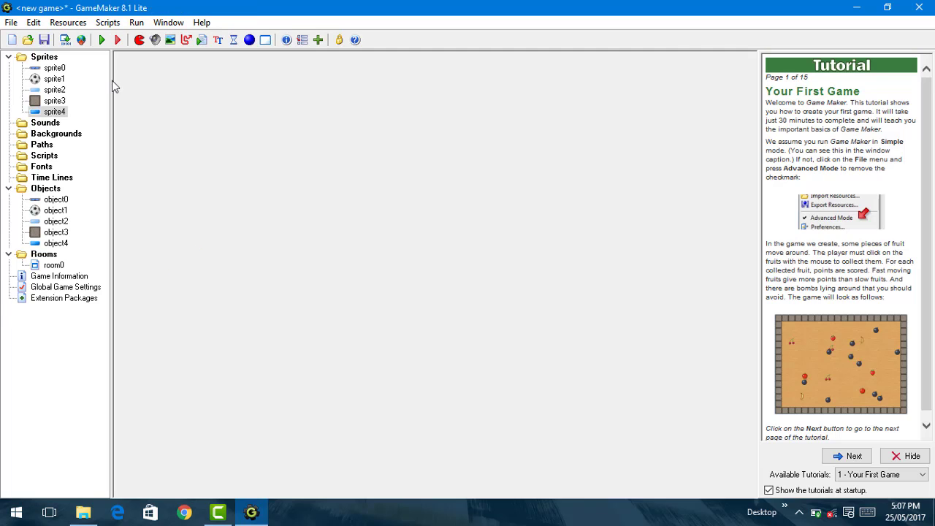
Step: Run the game to test the ball against the blue bricks, moving the paddle, and close the game window
click(101, 39)
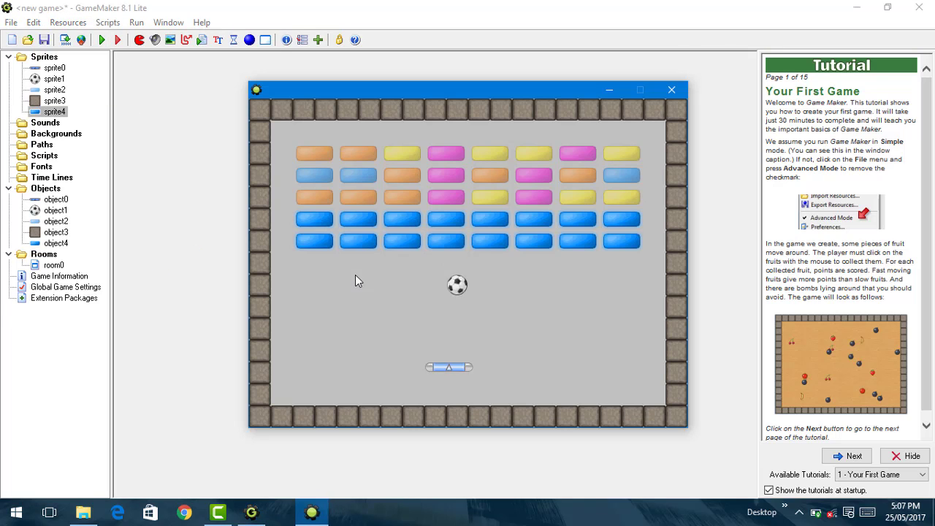
key(Right)
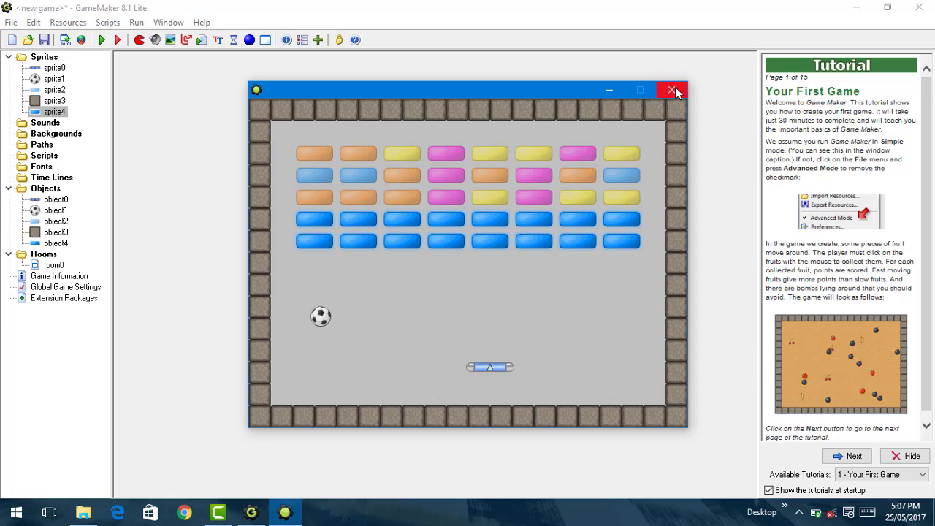
click(672, 90)
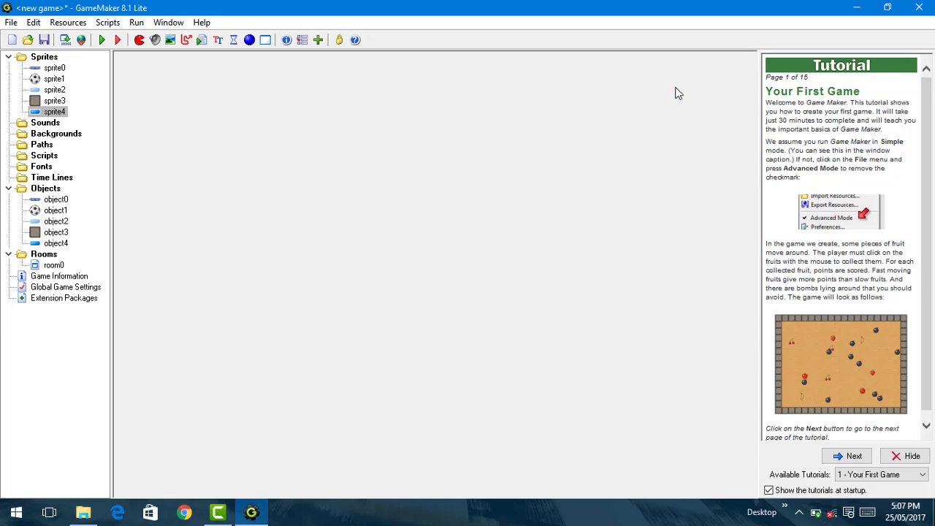
Step: Check the settings of the image_speed action in object4's Create event, leaving them as they are, and close the object
double_click(57, 243)
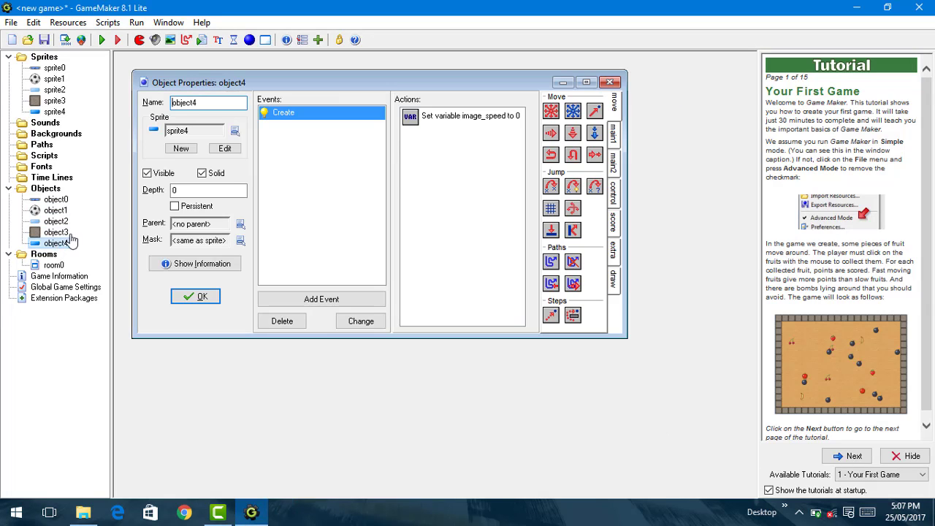
click(431, 123)
double_click(431, 123)
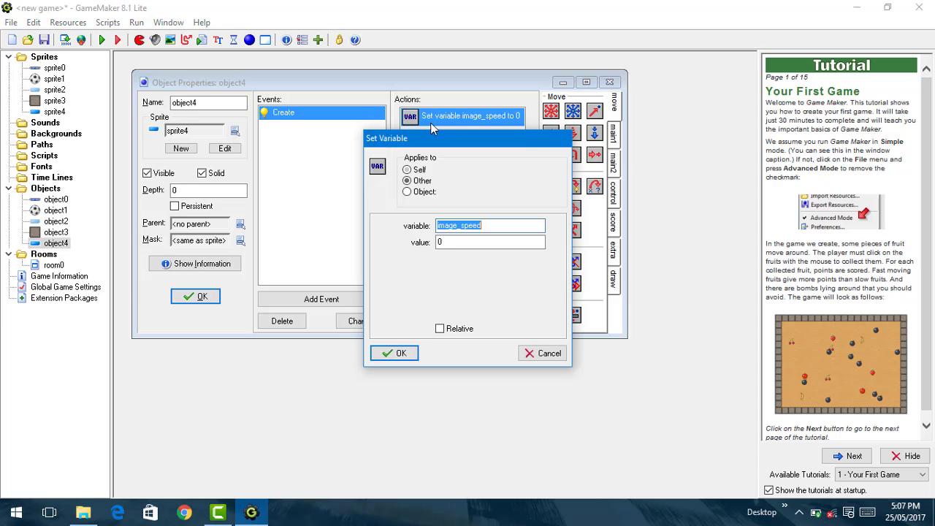
click(548, 357)
click(195, 296)
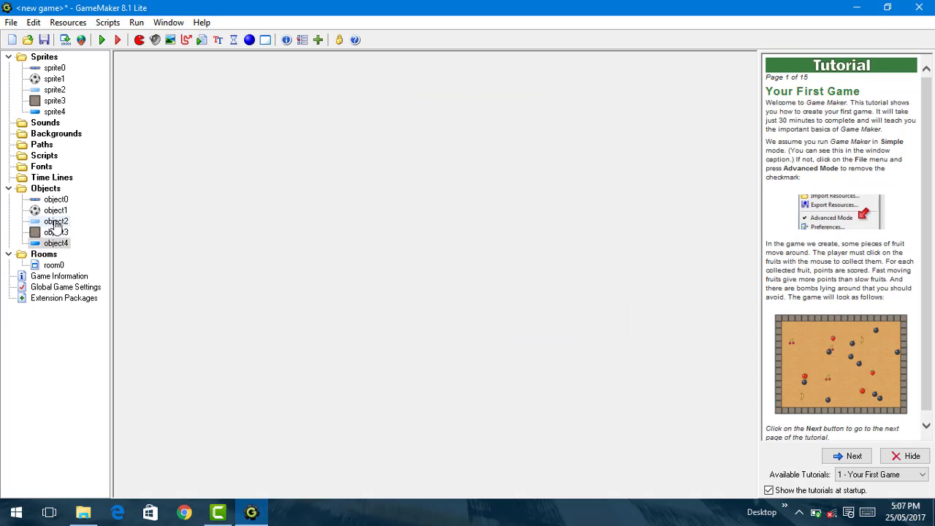
Step: Change the first code line in object1's object4 collision event to other.image_index+=1 and apply the code
double_click(55, 211)
click(310, 185)
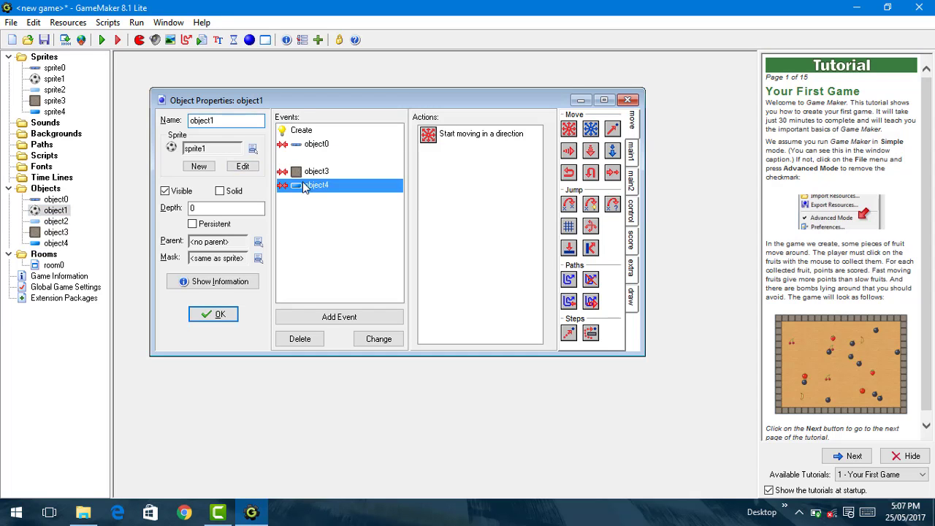
double_click(486, 134)
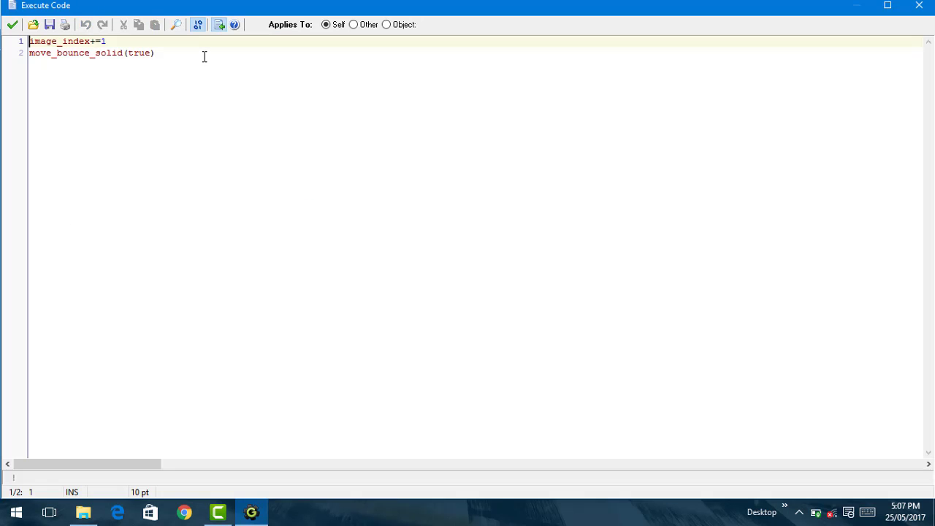
click(204, 56)
key(Up)
text(other)
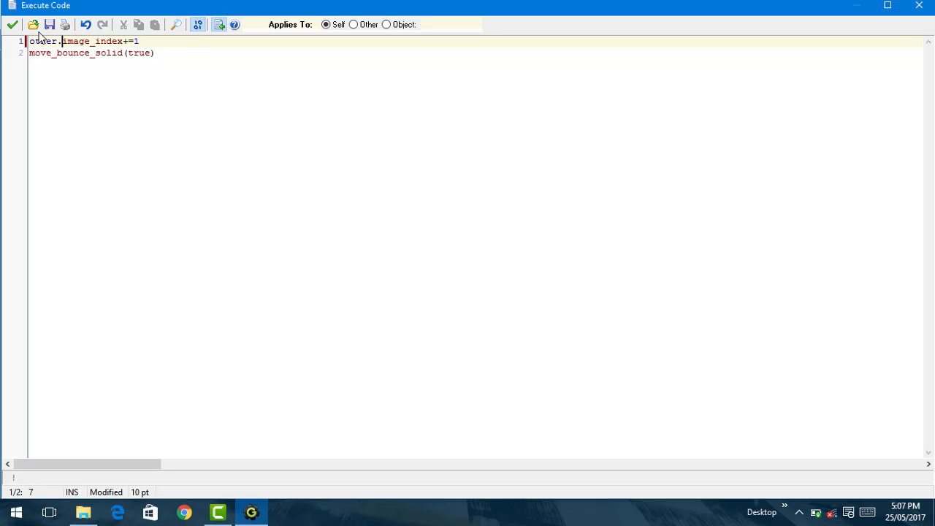
text(.)
click(12, 25)
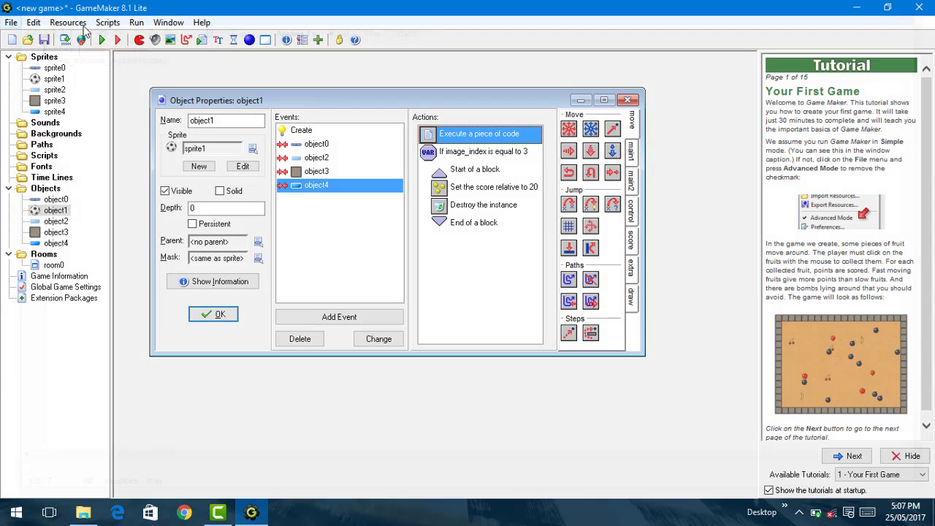
Step: Confirm Other as the Destroy Instance target, make the image_index test apply to Other, and save object1
click(479, 187)
double_click(489, 207)
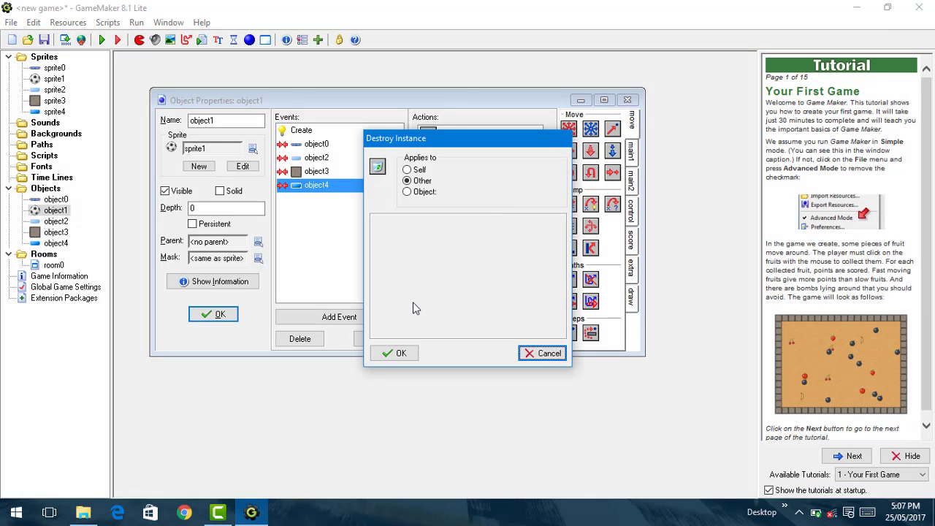
click(394, 353)
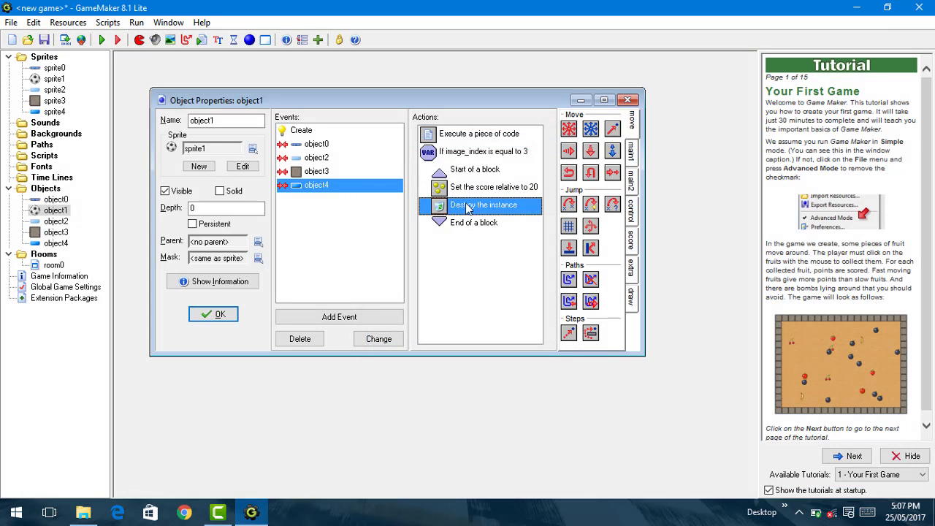
double_click(471, 154)
click(415, 181)
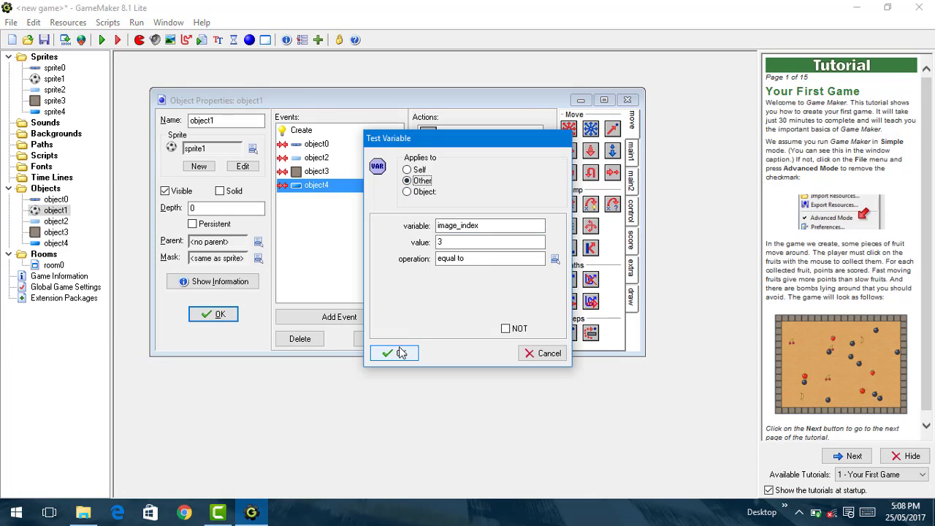
click(401, 353)
click(213, 315)
Step: Play the game, bouncing the ball off the paddle to test the blue bricks cracking and breaking, and close it
click(117, 40)
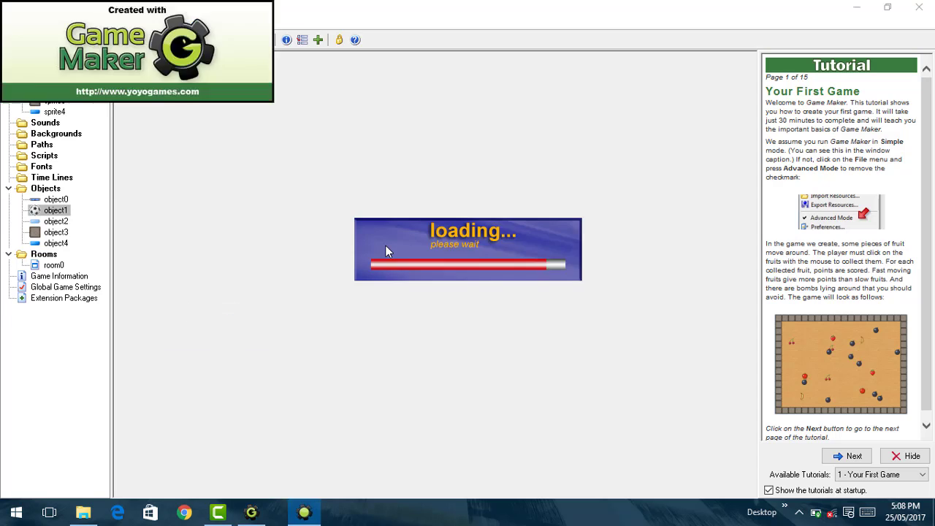
key(Left)
key(Right)
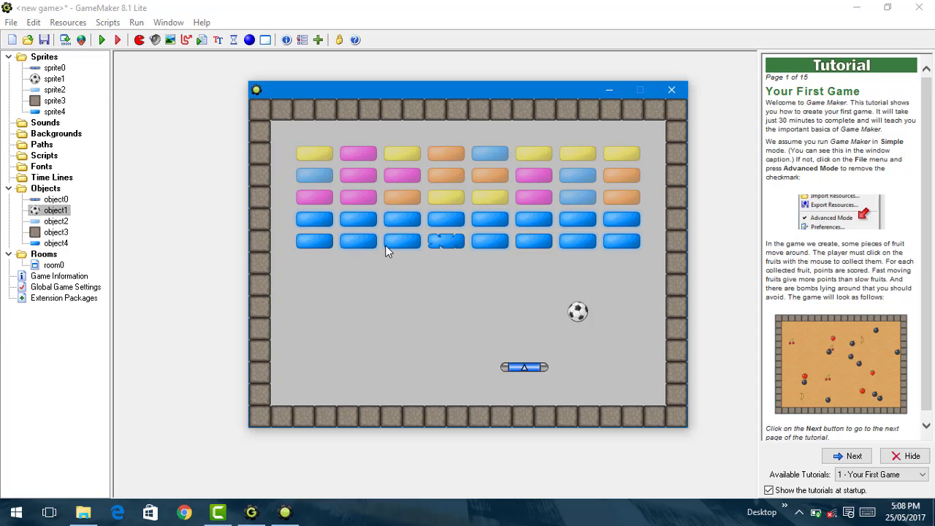
key(Left)
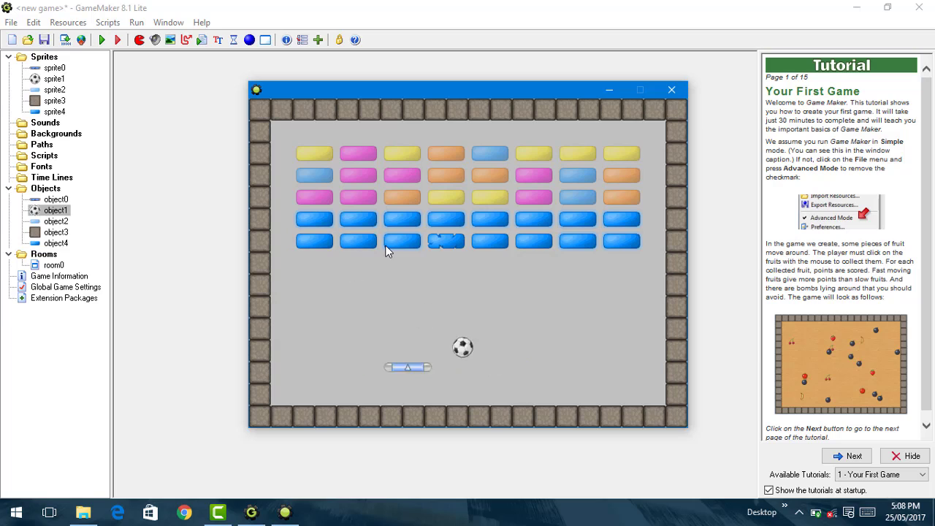
key(Right)
key(Left)
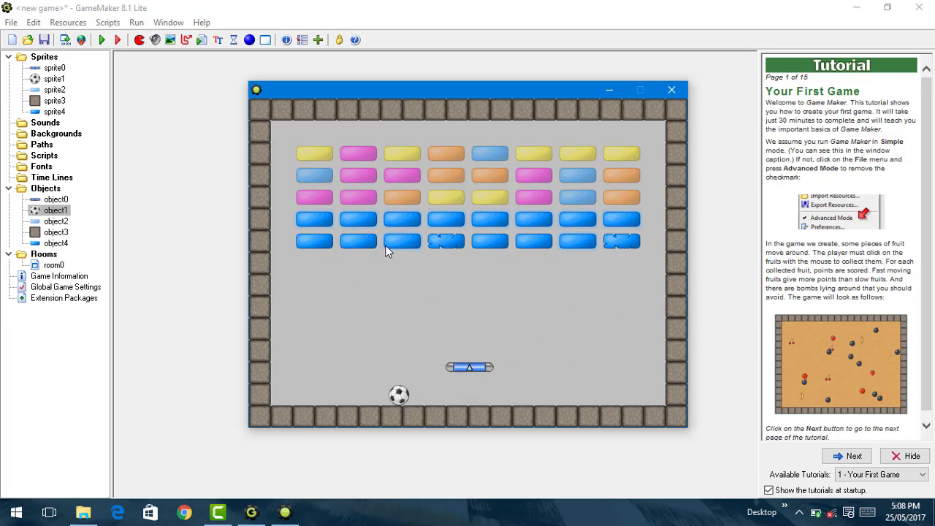
key(Right)
key(Left)
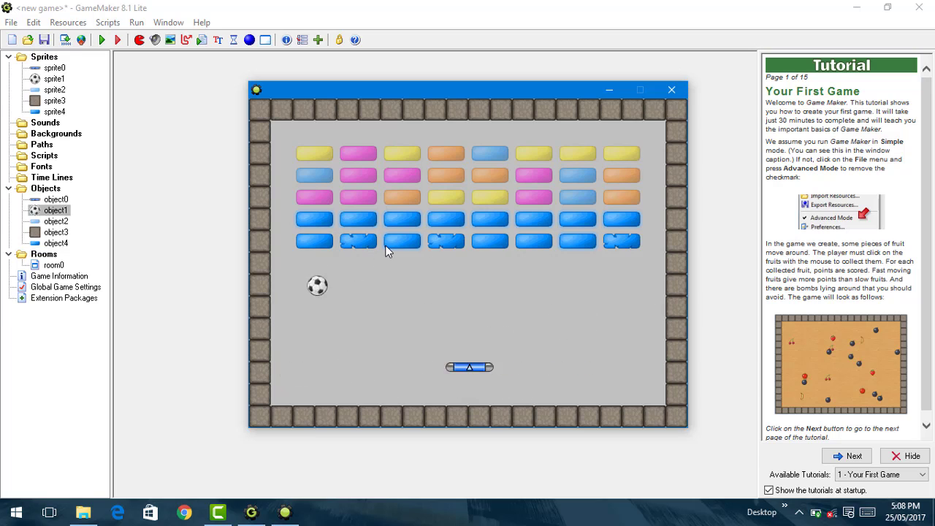
key(Right)
key(Left)
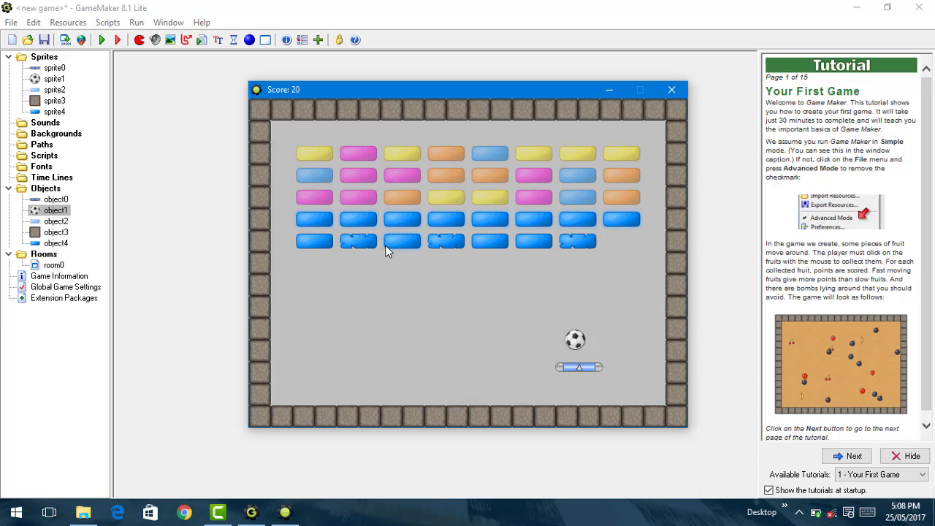
key(Right)
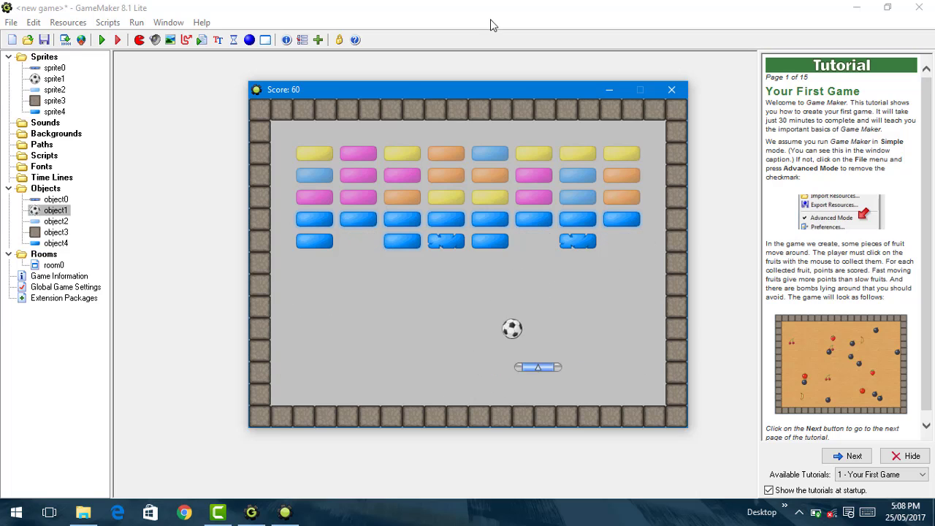
key(Left)
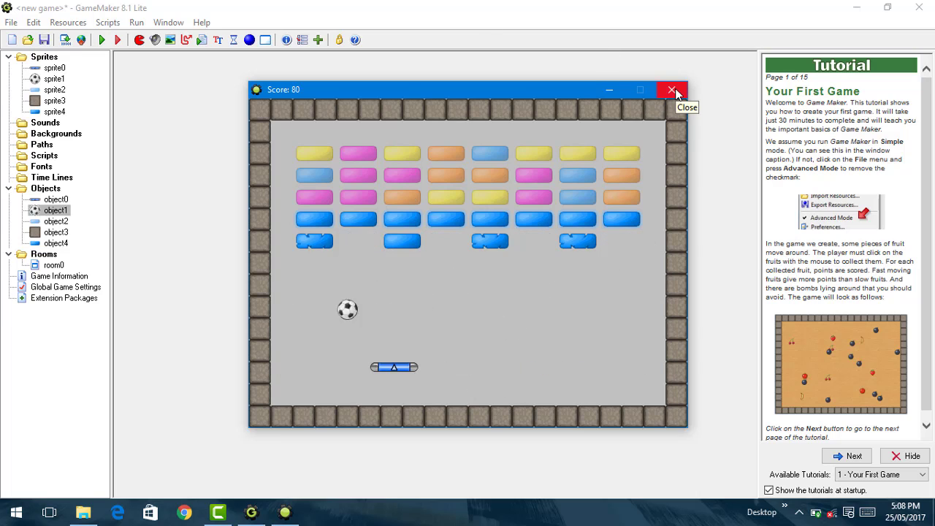
key(Left)
key(Right)
click(674, 91)
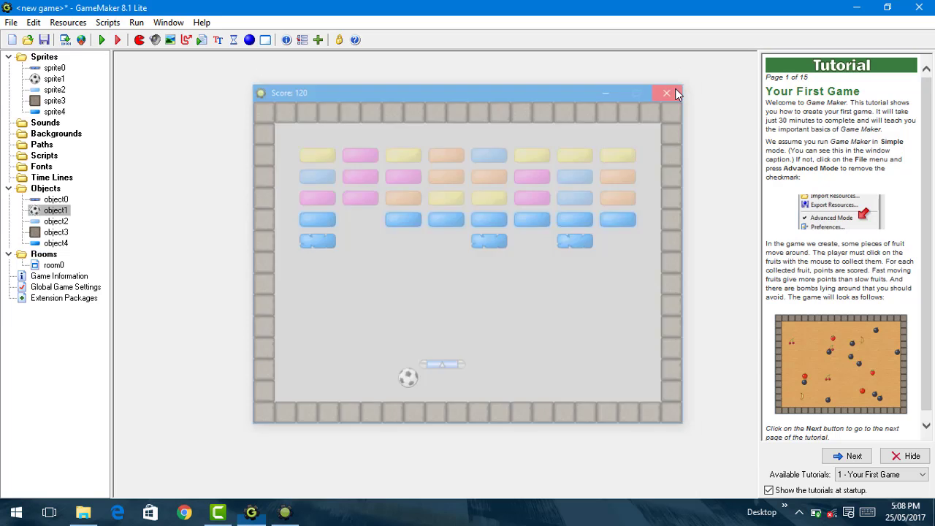
Step: Add a copy of sprite4's most cracked frame, image 3, at the end of its frames and save the sprite
double_click(49, 112)
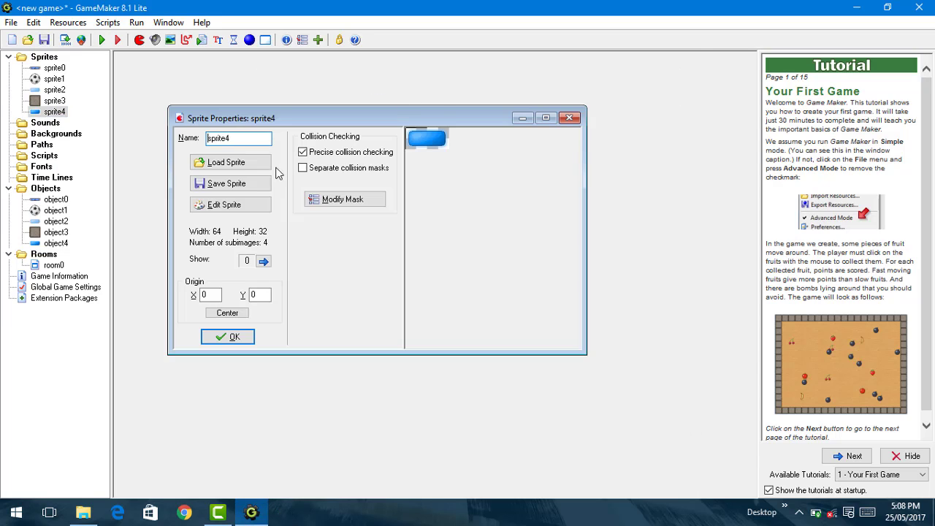
click(230, 205)
click(593, 94)
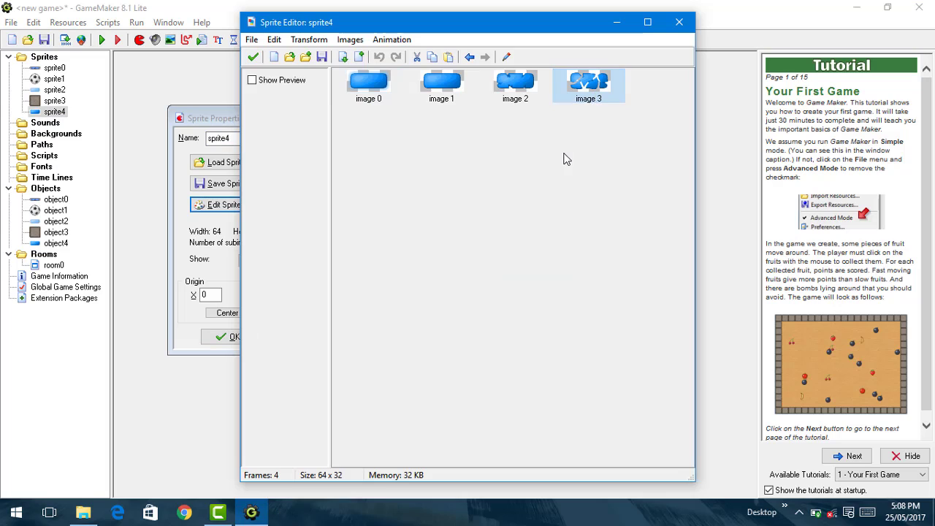
key(ctrl+c)
key(ctrl+v)
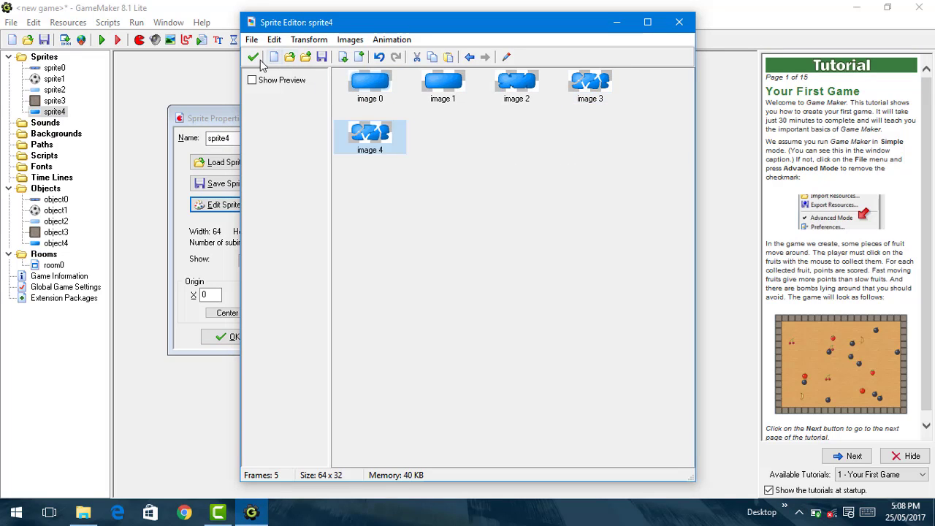
click(446, 86)
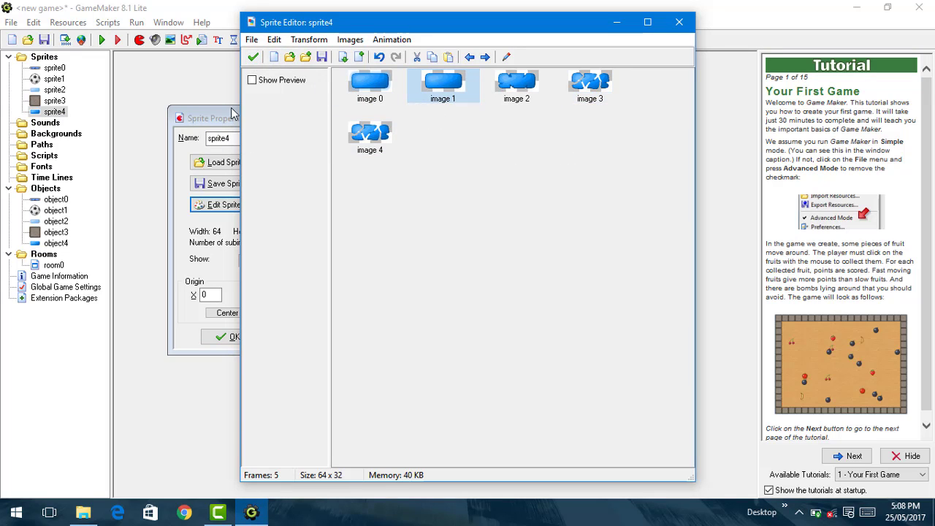
click(253, 58)
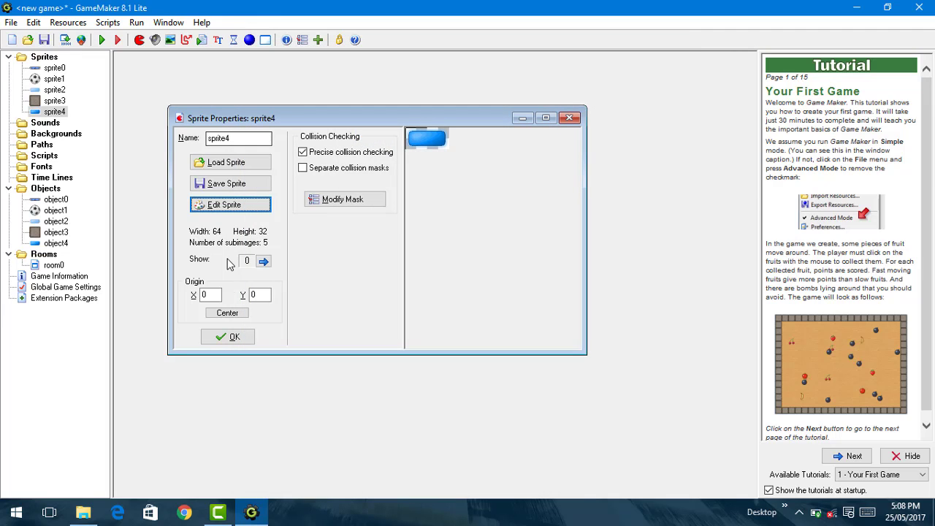
click(227, 336)
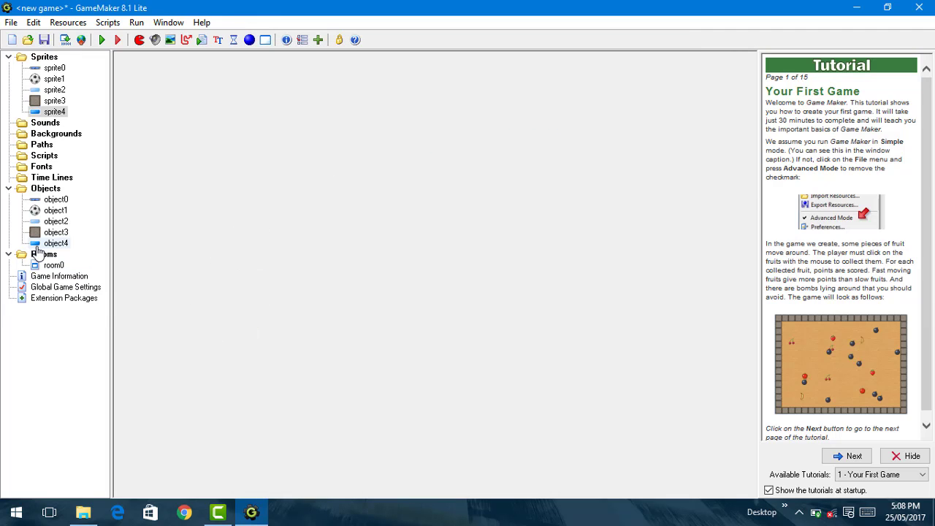
Step: Set the image_index test value to 4 in object1's object4 collision event and save object1
double_click(36, 244)
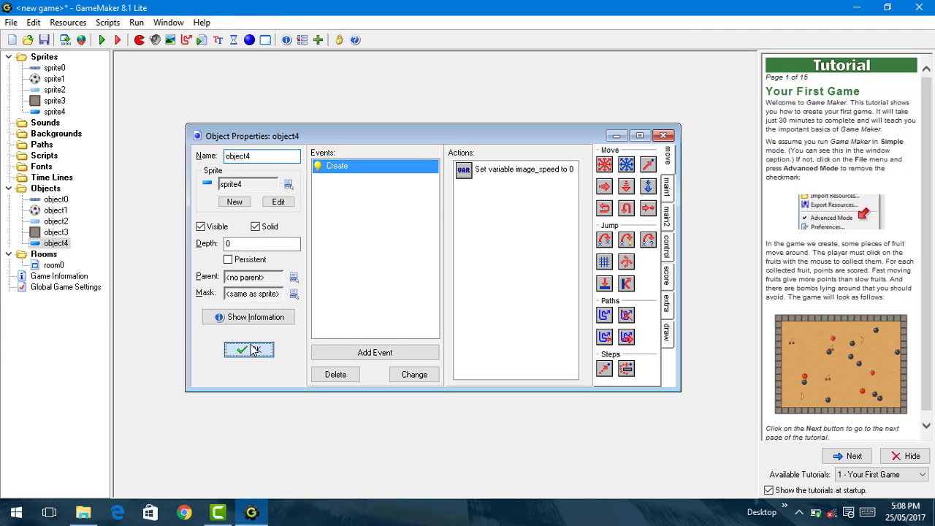
click(249, 350)
double_click(55, 210)
click(369, 238)
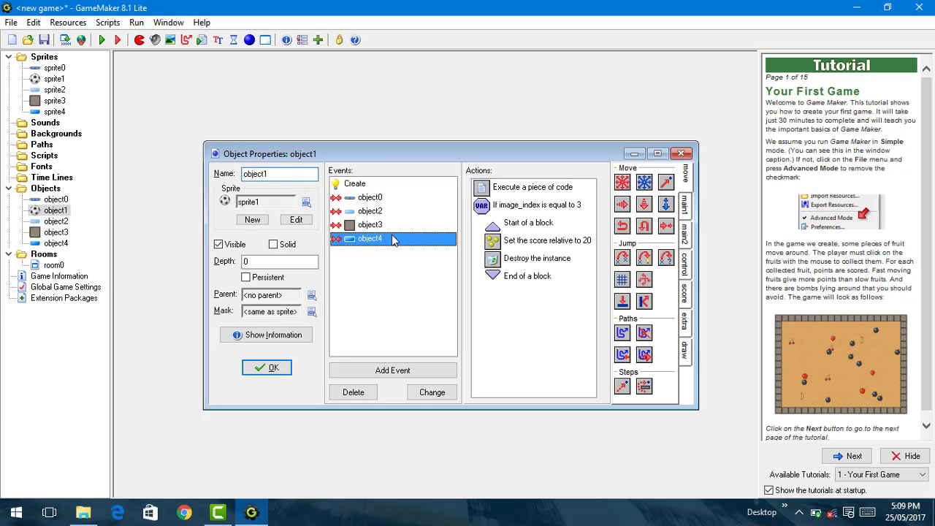
double_click(537, 205)
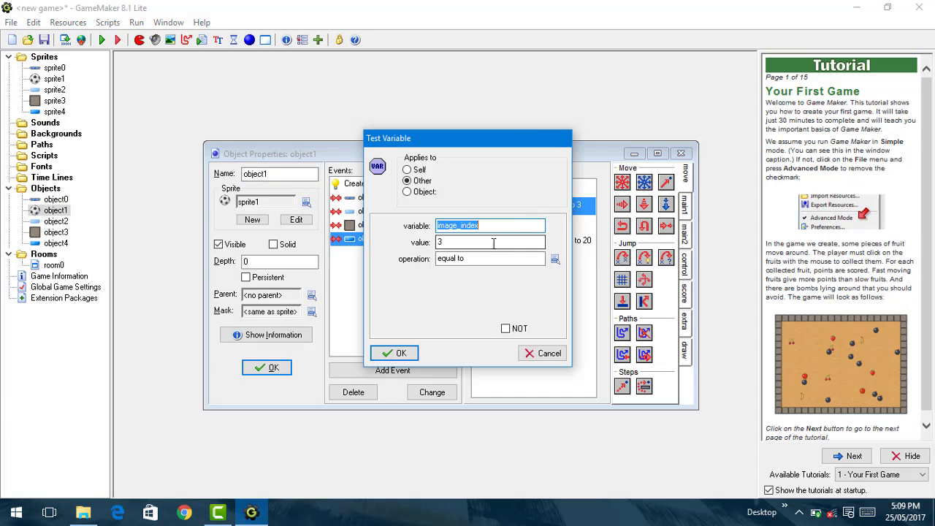
click(494, 243)
text(4)
key(Return)
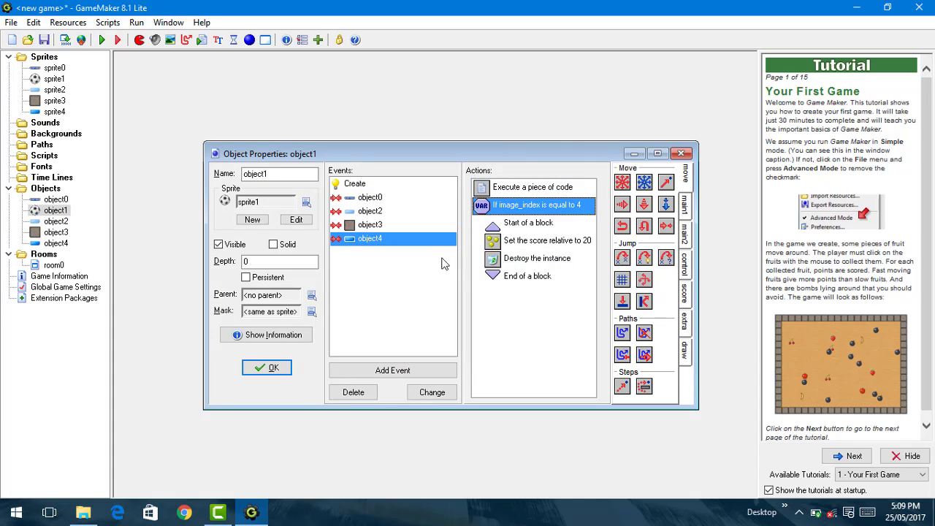
click(267, 368)
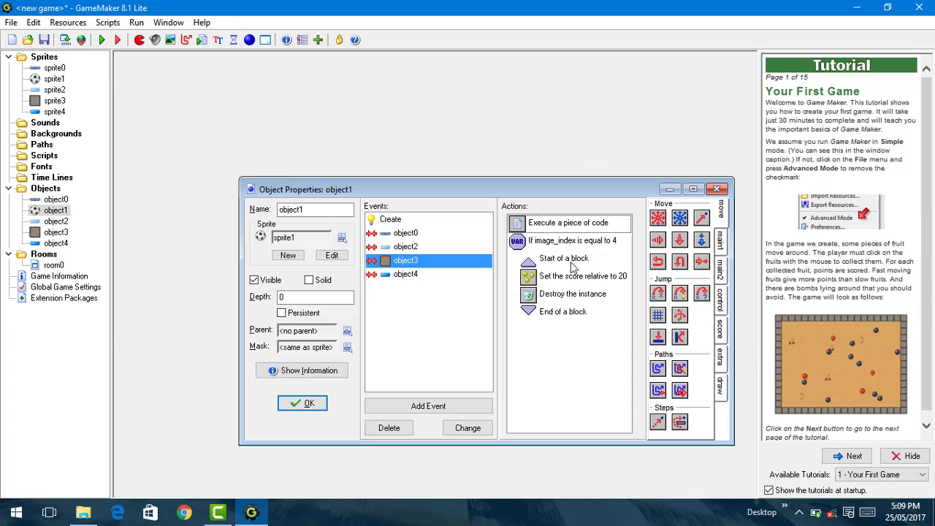
Step: Delete the score action from the block in object1's object3 collision event
click(574, 262)
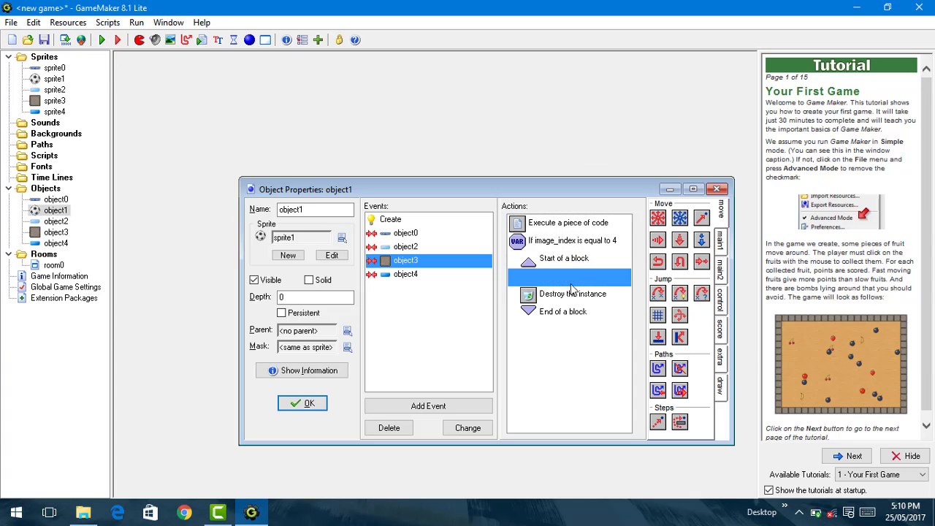
click(570, 279)
key(Delete)
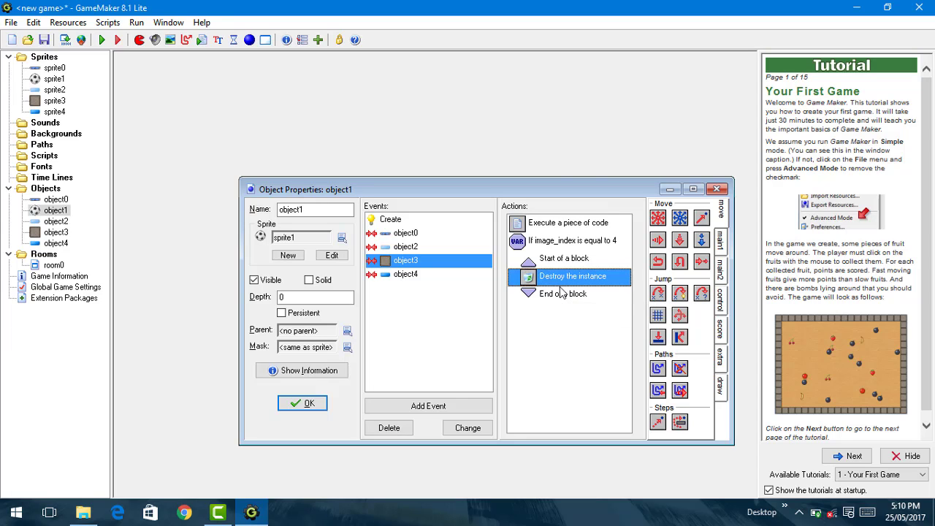
click(558, 260)
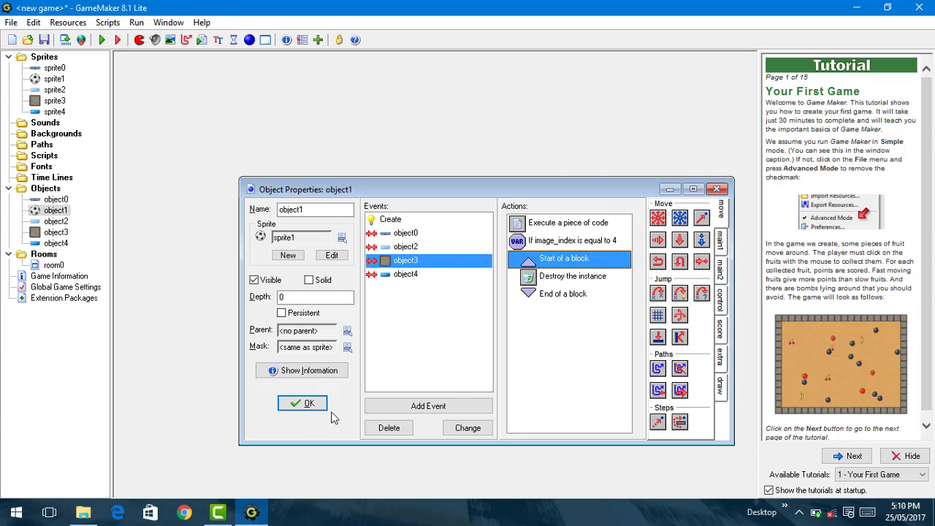
Step: Try a duplicate of sprite3's last frame, remove the copy, and close the sprite
double_click(50, 102)
click(312, 293)
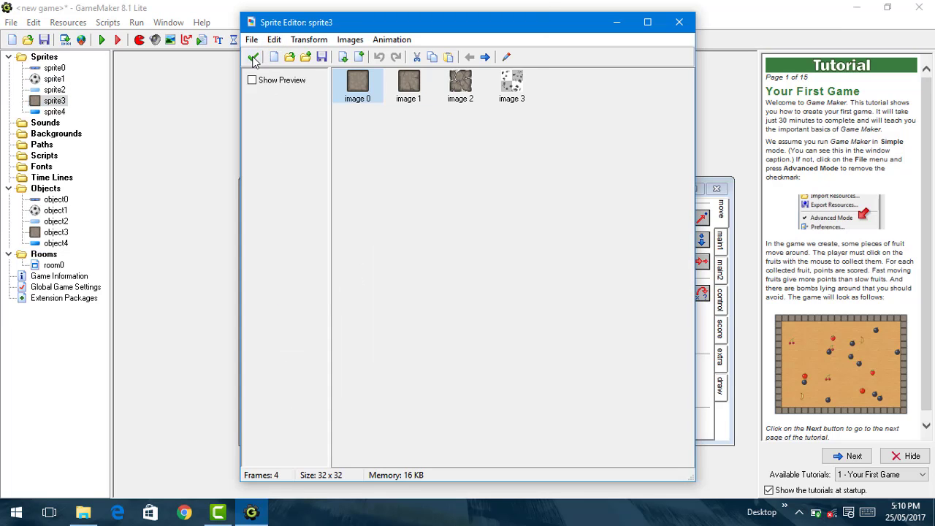
drag(521, 83, 566, 86)
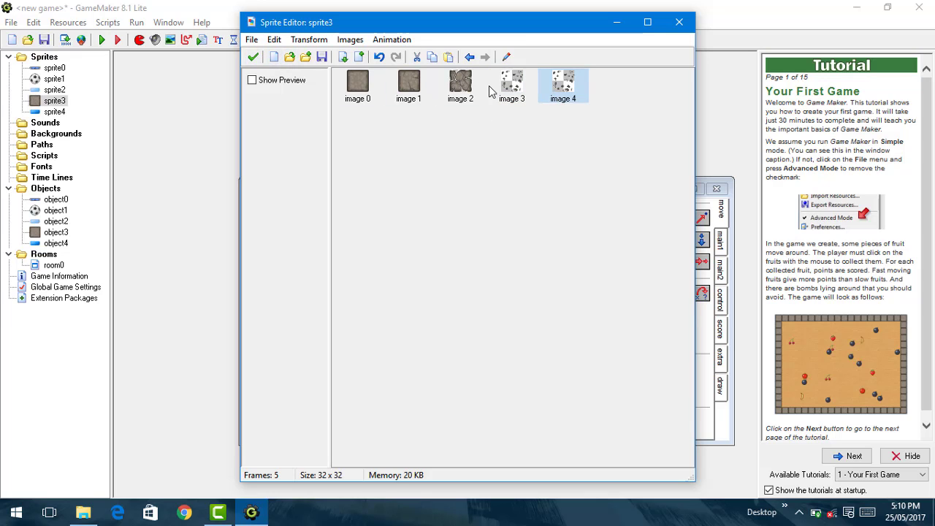
key(Delete)
click(254, 58)
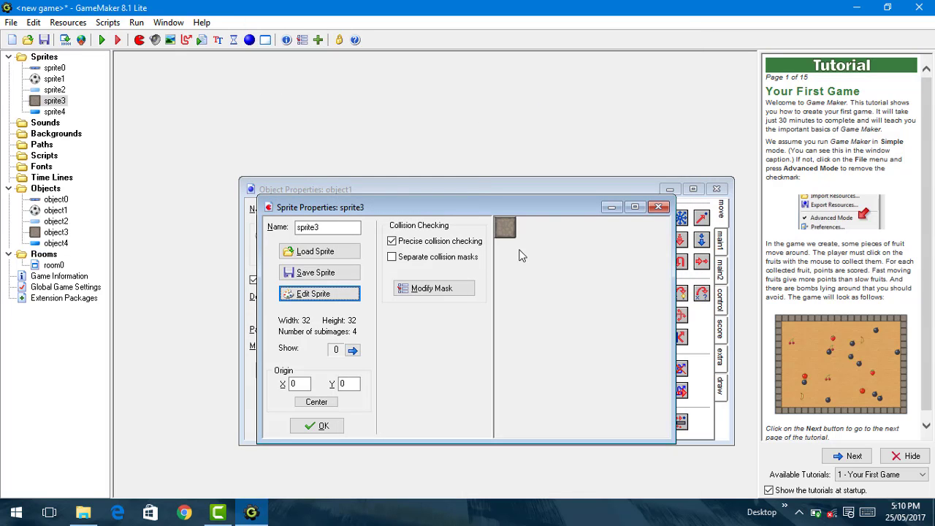
click(307, 426)
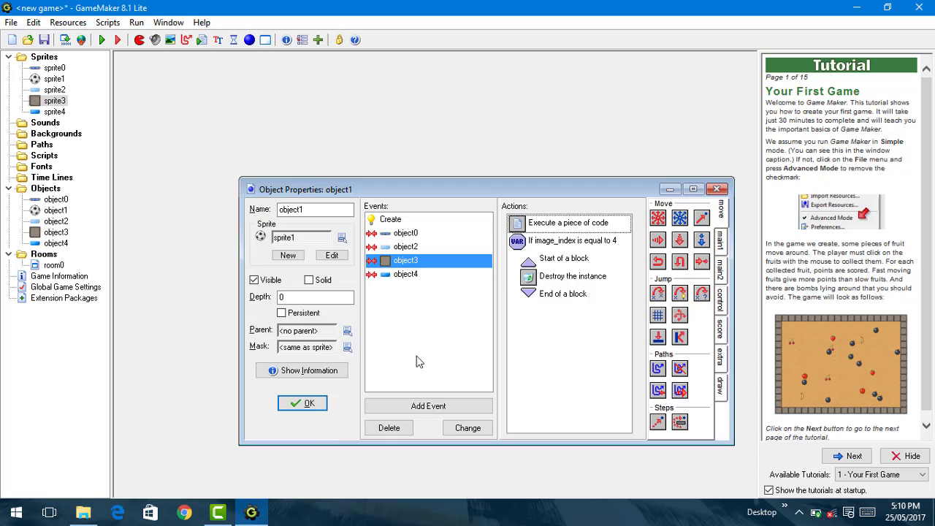
Step: Set the image_index test value to 3 in object1's object3 collision event and save object1
double_click(542, 241)
click(475, 240)
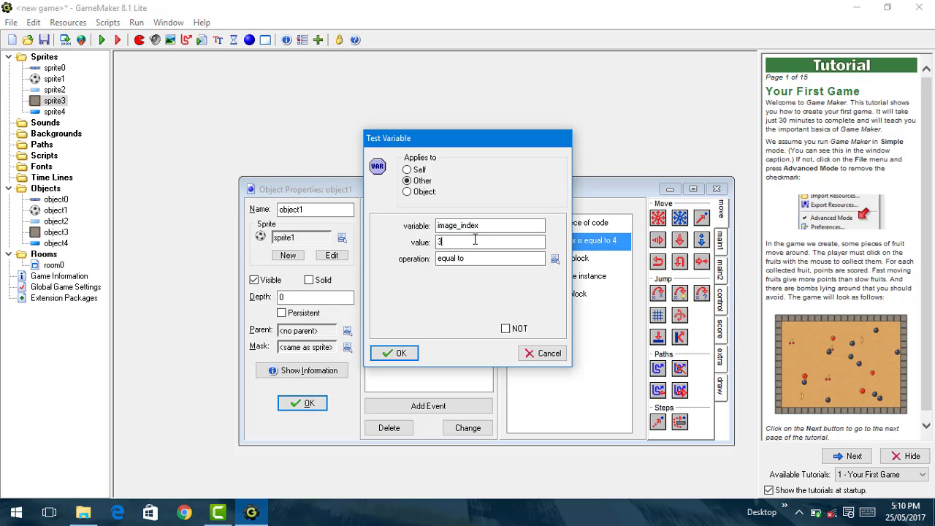
text(3)
click(389, 353)
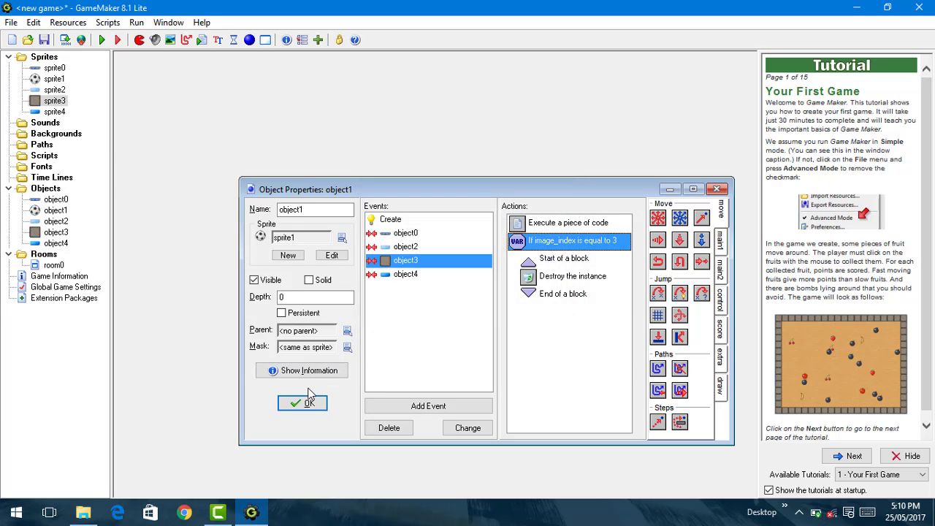
click(306, 405)
Step: Play the game, bouncing the ball off the paddle to test the cracking of blue bricks and stone walls, and close it
key(F5)
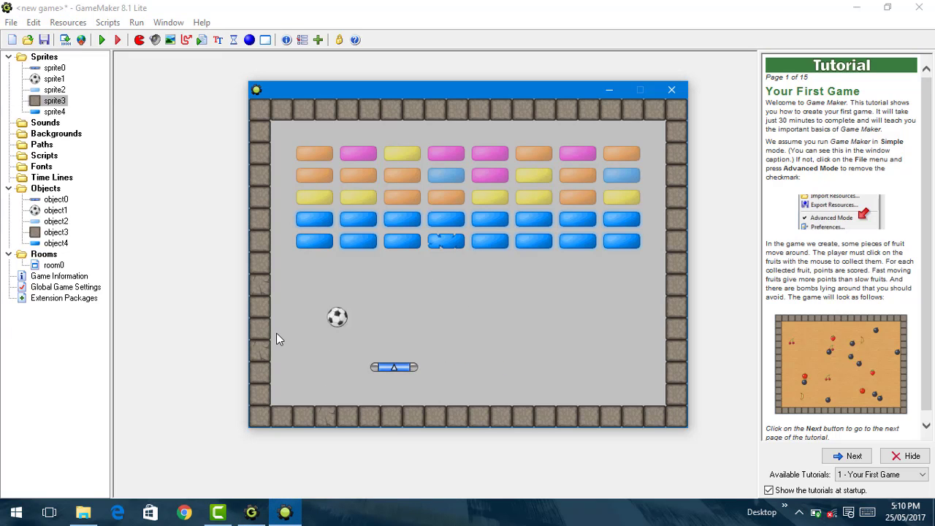
key(Left)
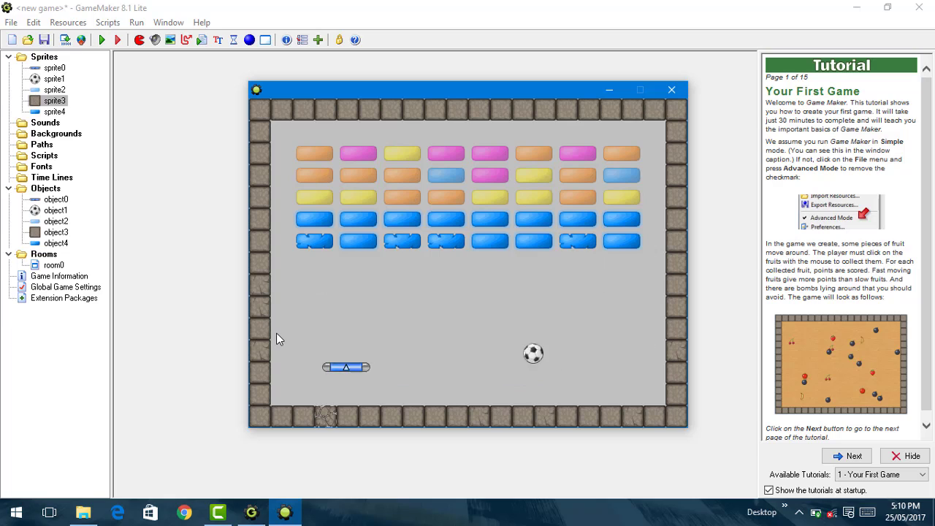
key(Right)
key(Left)
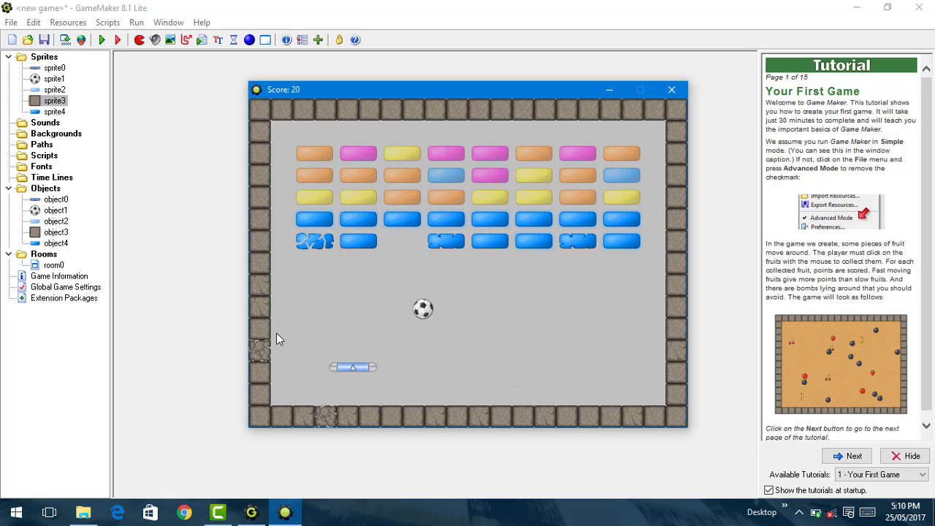
key(Right)
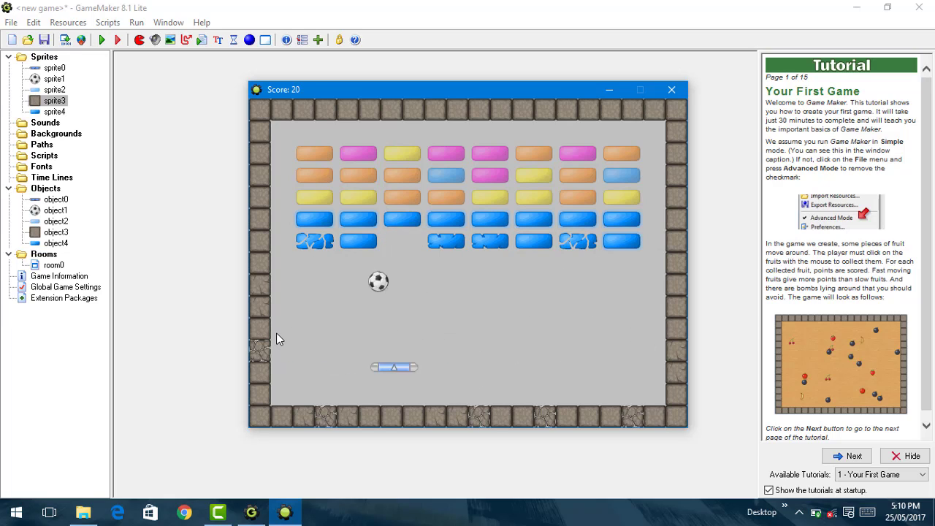
key(Left)
key(Right)
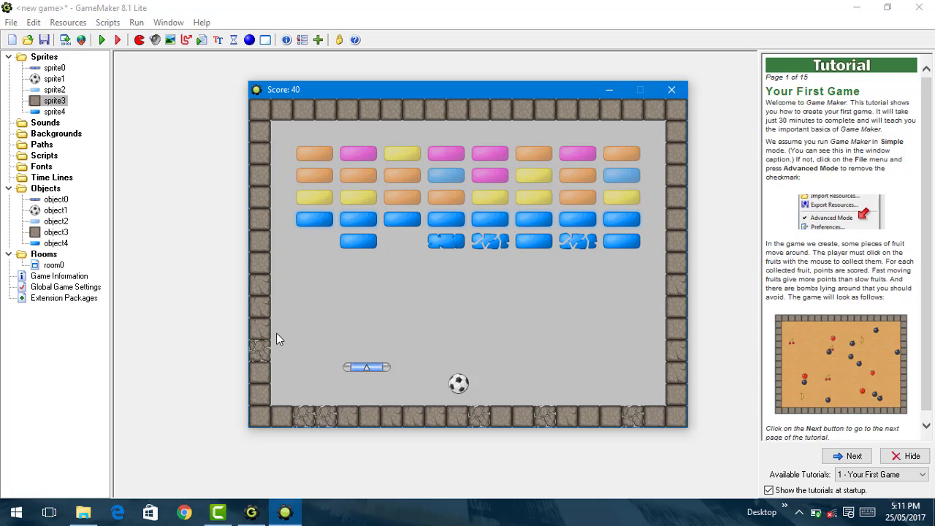
key(Left)
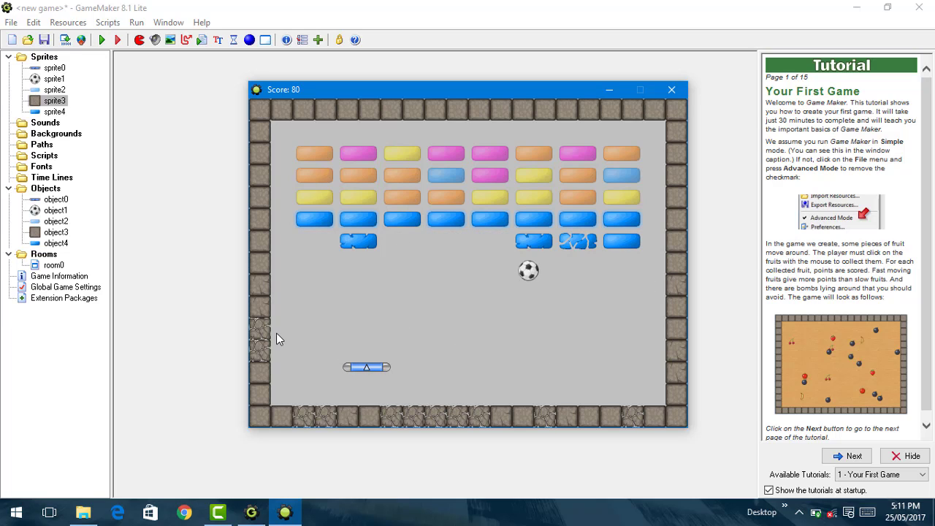
key(Right)
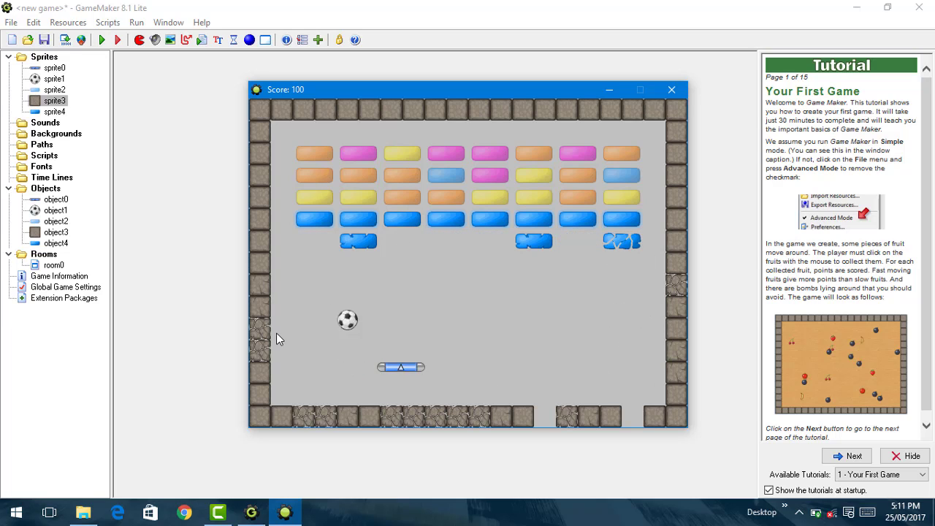
key(Right)
key(Left)
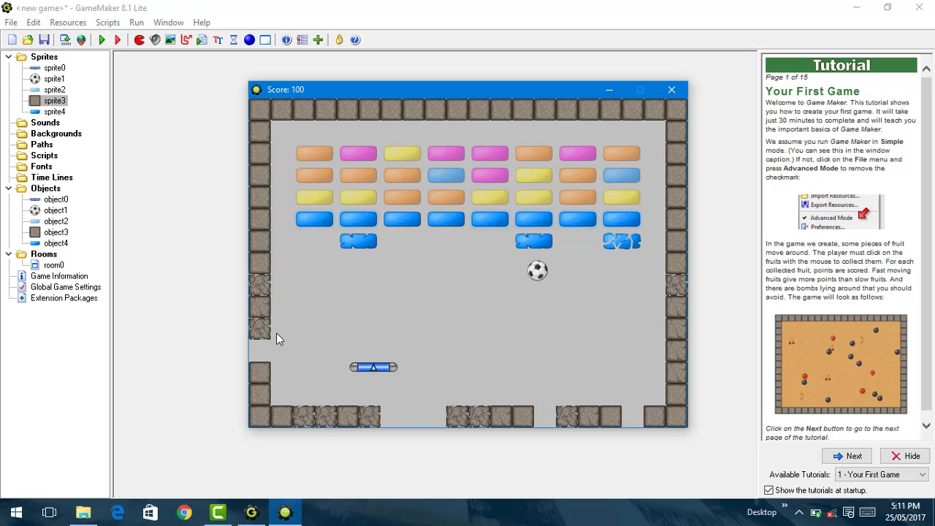
key(Right)
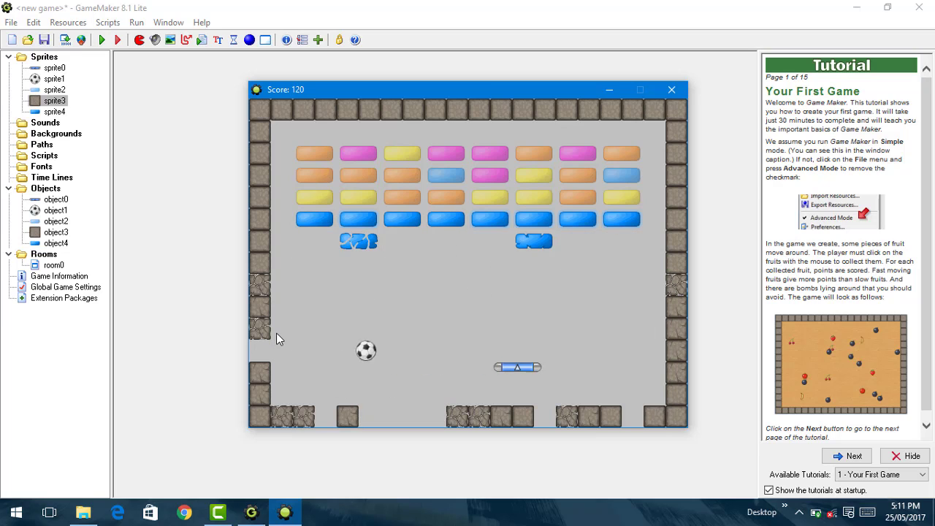
key(Left)
key(Left)
key(Right)
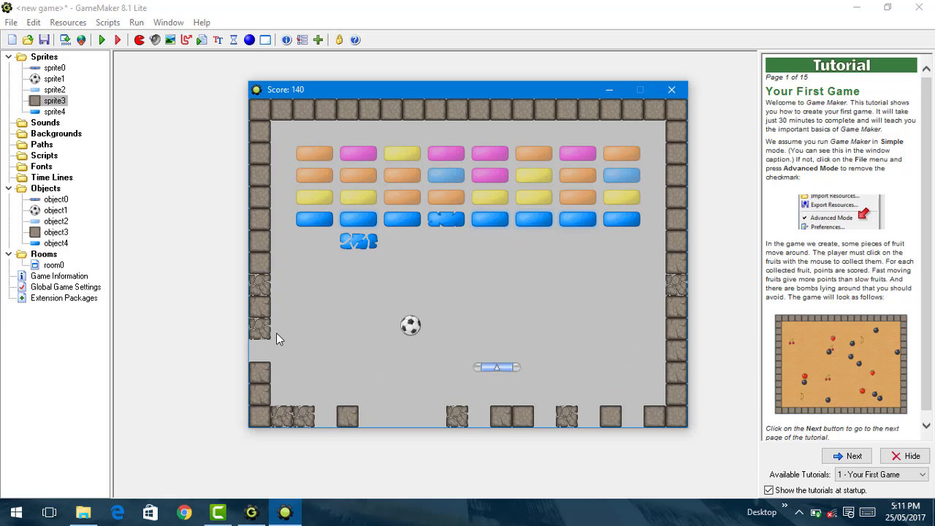
click(672, 90)
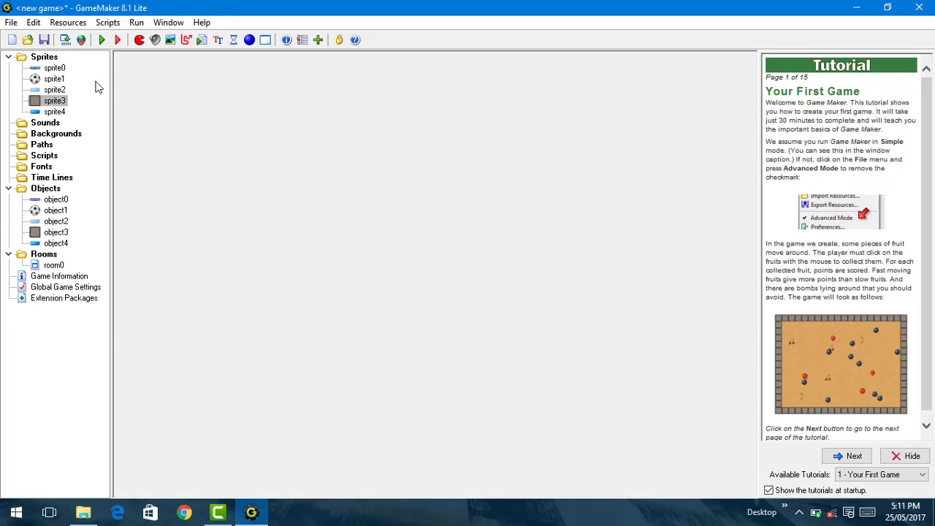
Step: Duplicate the stone wall object3, accept the copy's properties, and check object4's properties
right_click(63, 237)
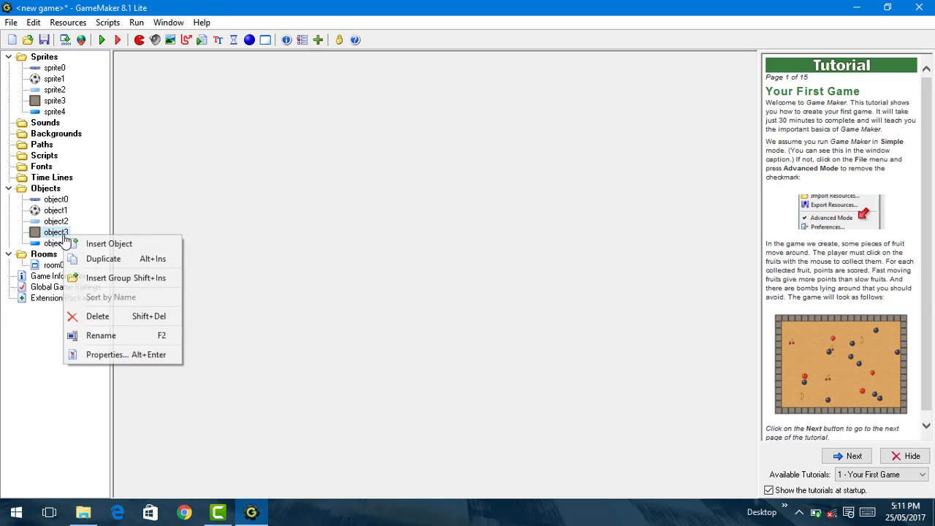
click(87, 258)
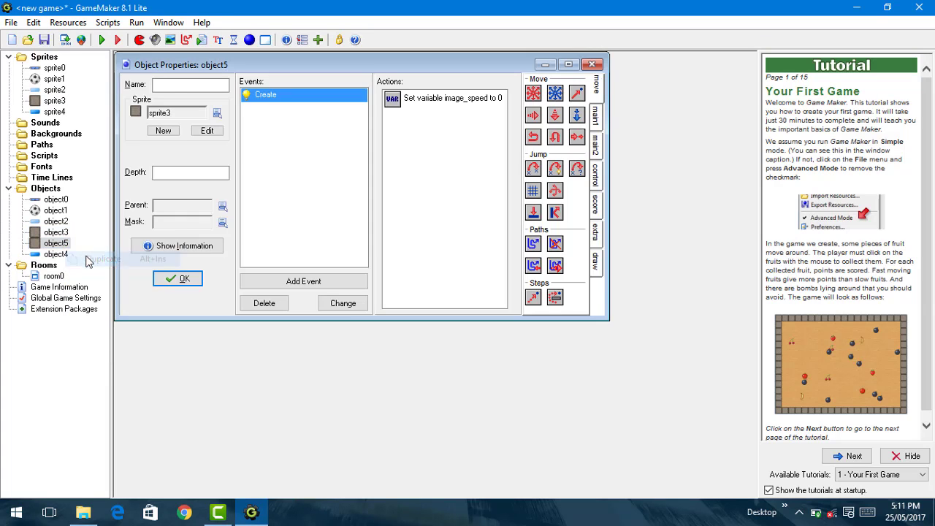
click(178, 278)
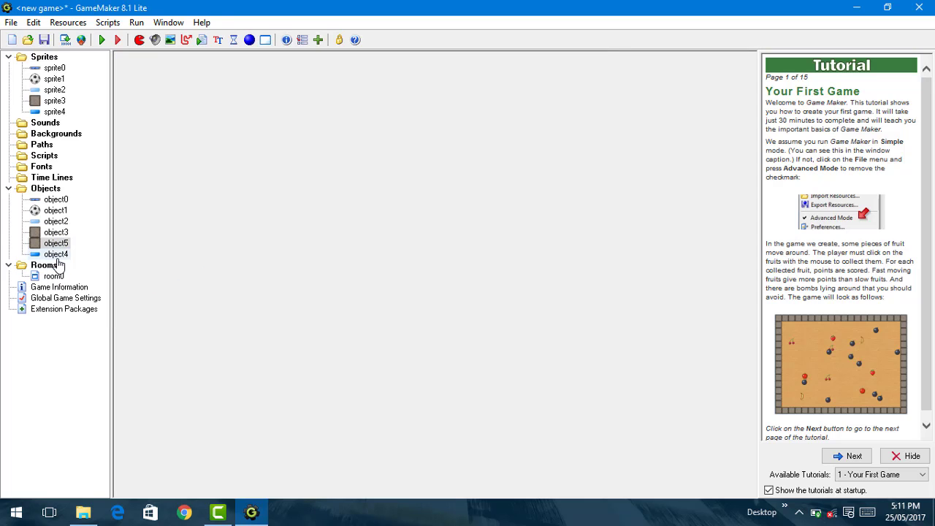
double_click(56, 254)
click(195, 299)
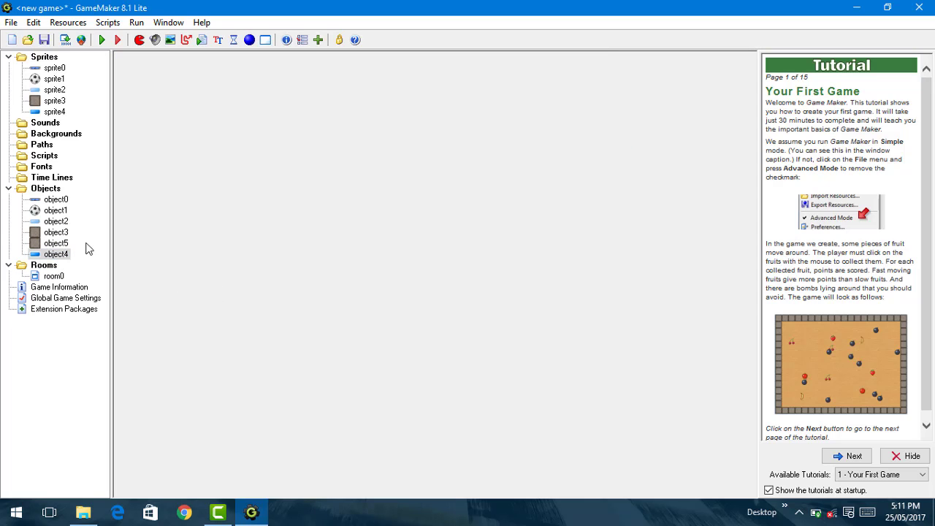
Step: Open object1 and duplicate its object3 collision event as a collision event with object5
click(56, 221)
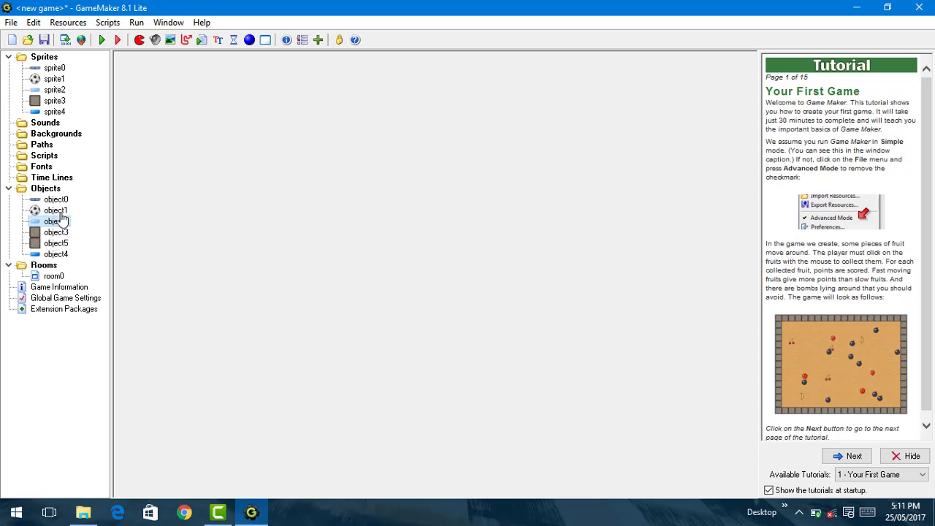
double_click(62, 212)
click(322, 176)
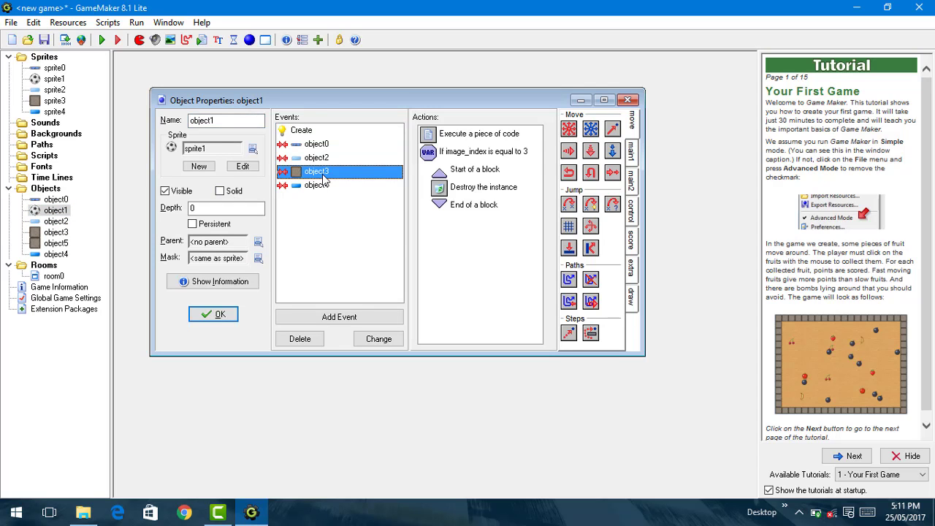
right_click(324, 179)
click(356, 215)
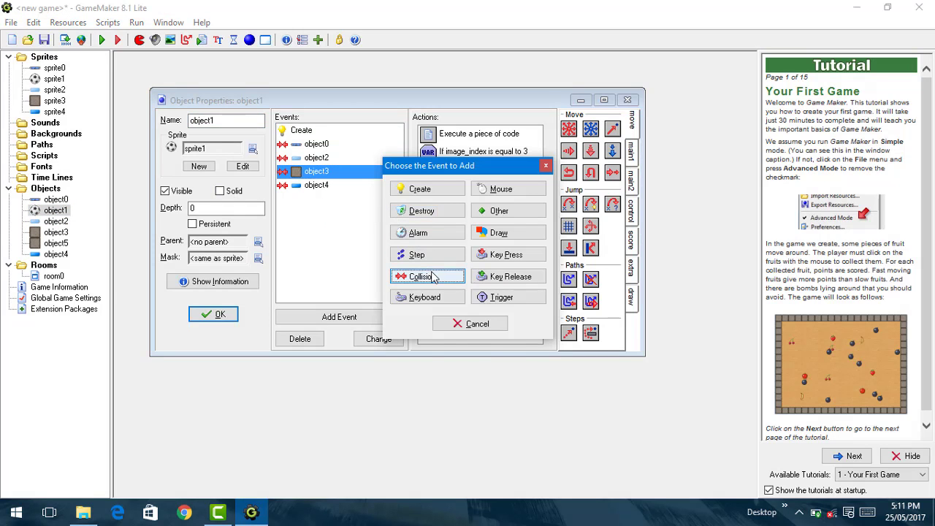
click(413, 276)
click(467, 341)
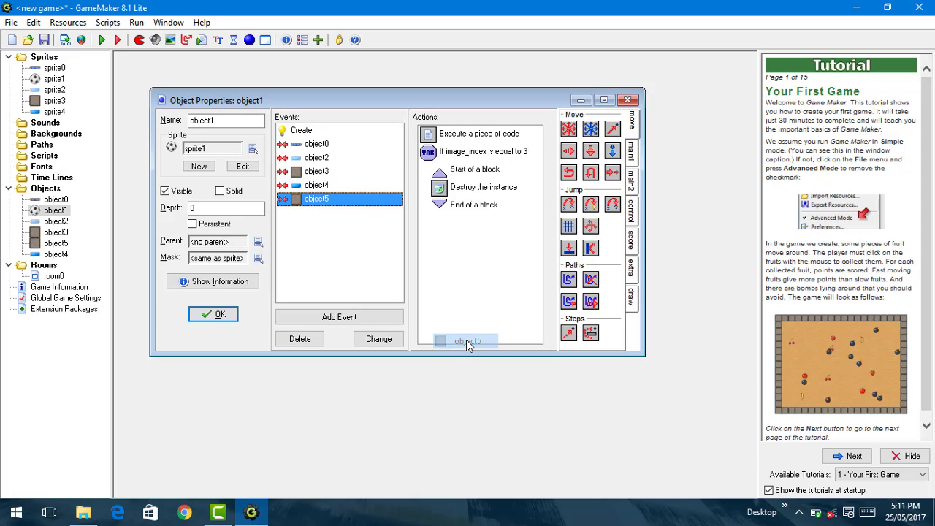
Step: Remove the image_index test and its destroy-instance block from object1's object5 collision event
click(441, 155)
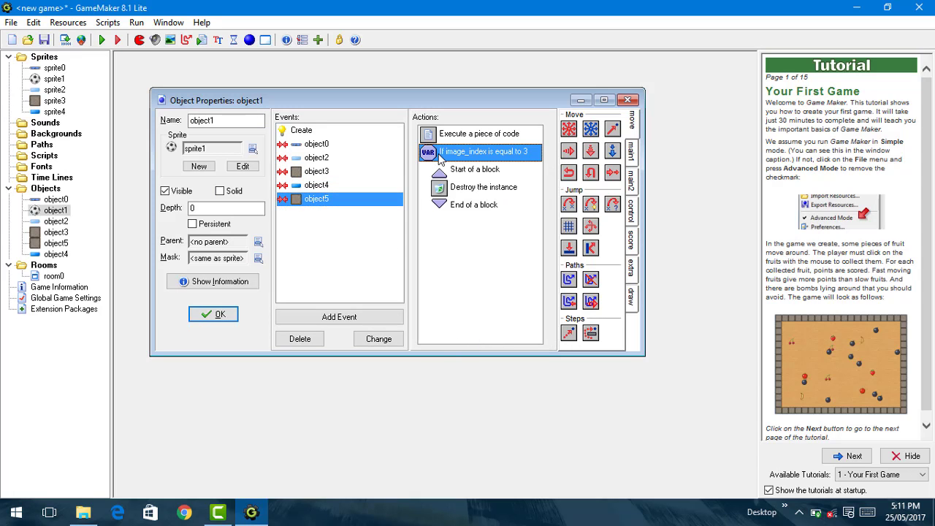
key(shift+End)
key(Delete)
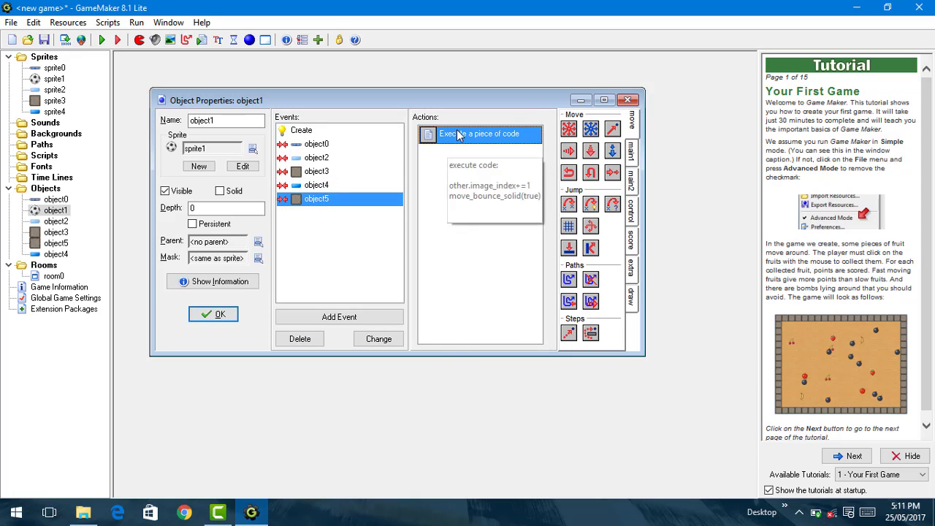
Step: Delete the line other.image_index+=1 from the object5 collision code, keeping move_bounce_solid(true), and save object1
double_click(459, 132)
key(shift+End)
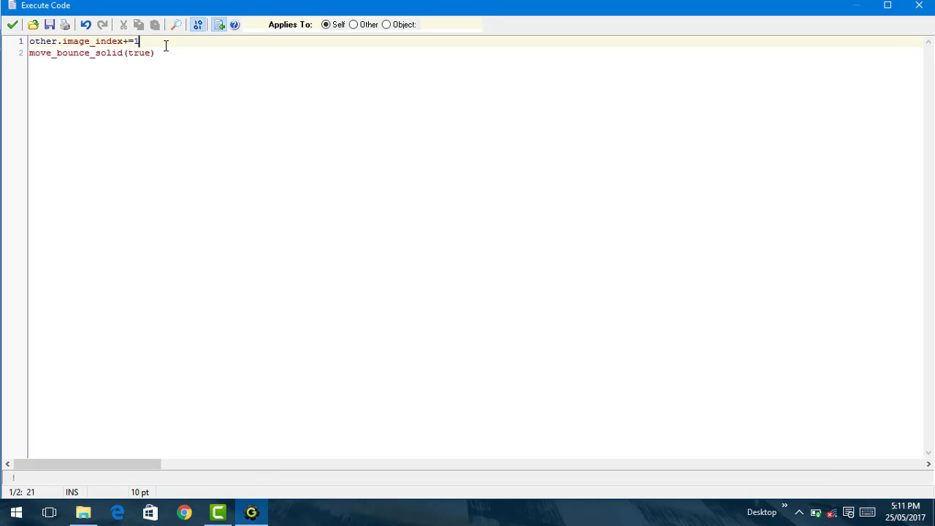
key(Delete)
key(Delete)
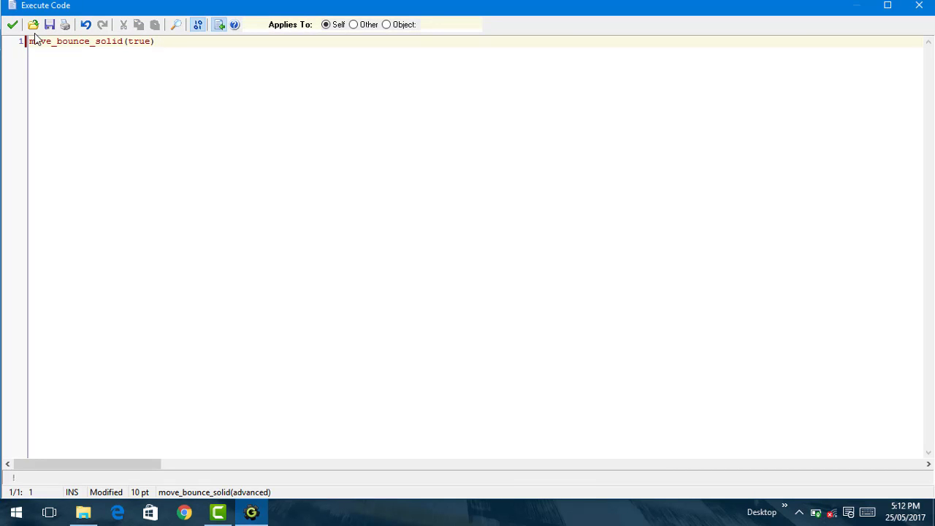
click(12, 25)
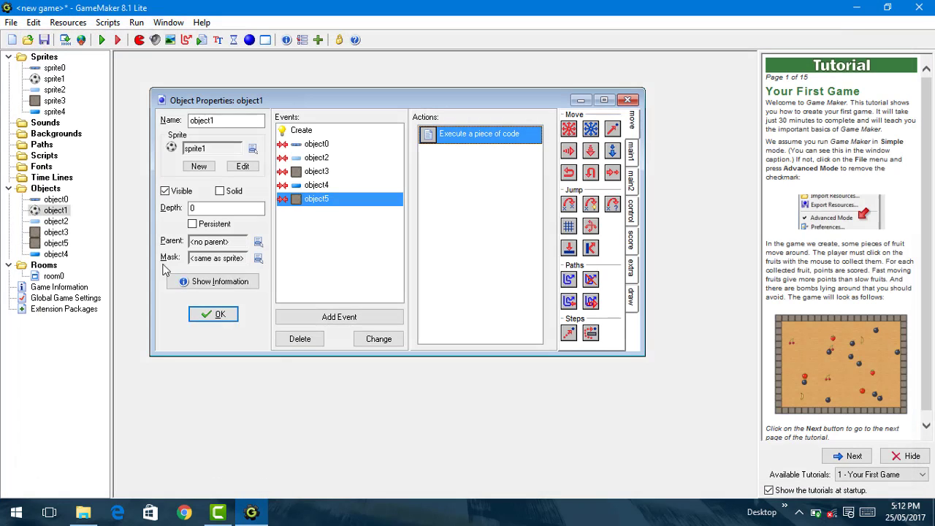
click(217, 315)
Step: Rename object5 as no_crack
right_click(45, 243)
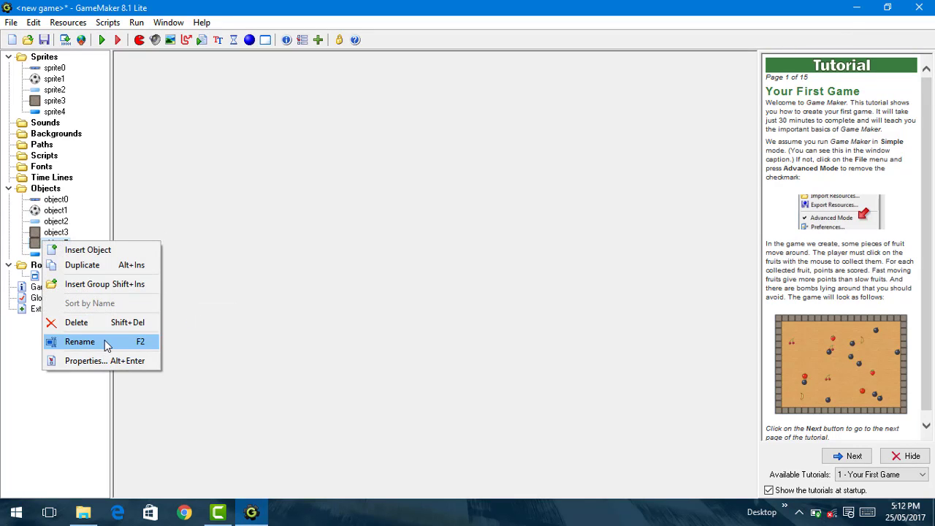
click(105, 341)
text(no_c)
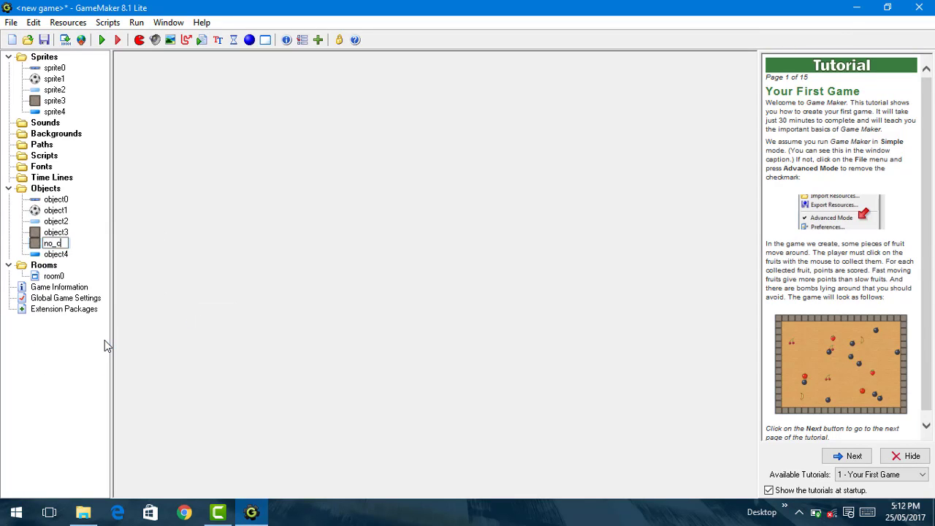
text(rack)
key(Return)
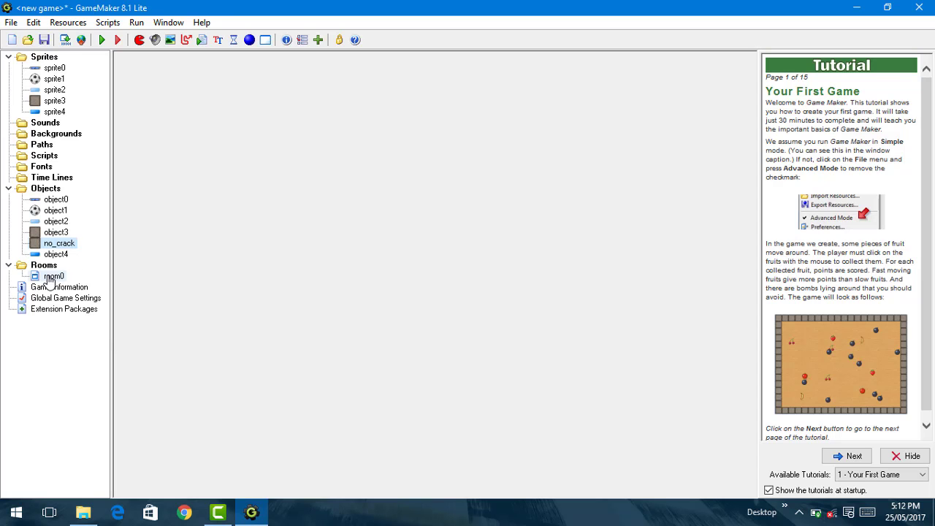
Step: Open room0 in a maximized editor and bring up the delete-underlying option for placing no_crack objects
double_click(51, 277)
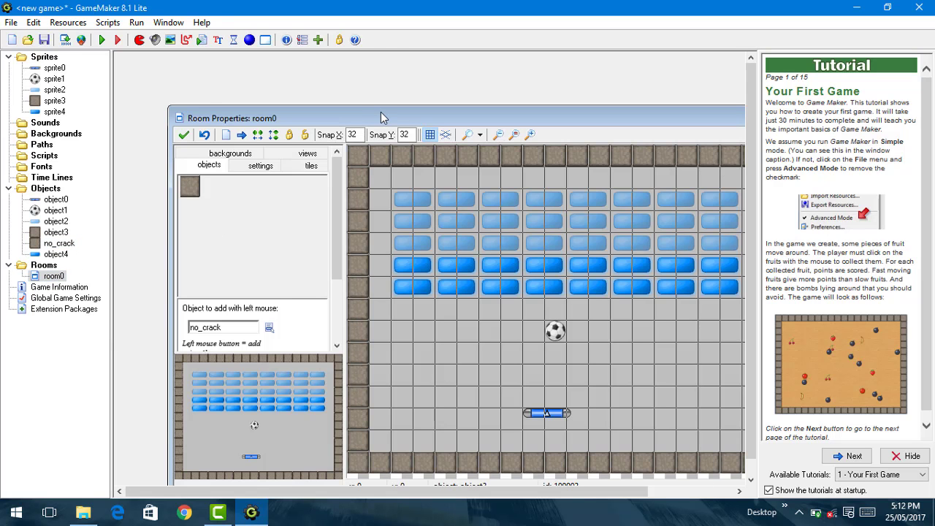
double_click(383, 117)
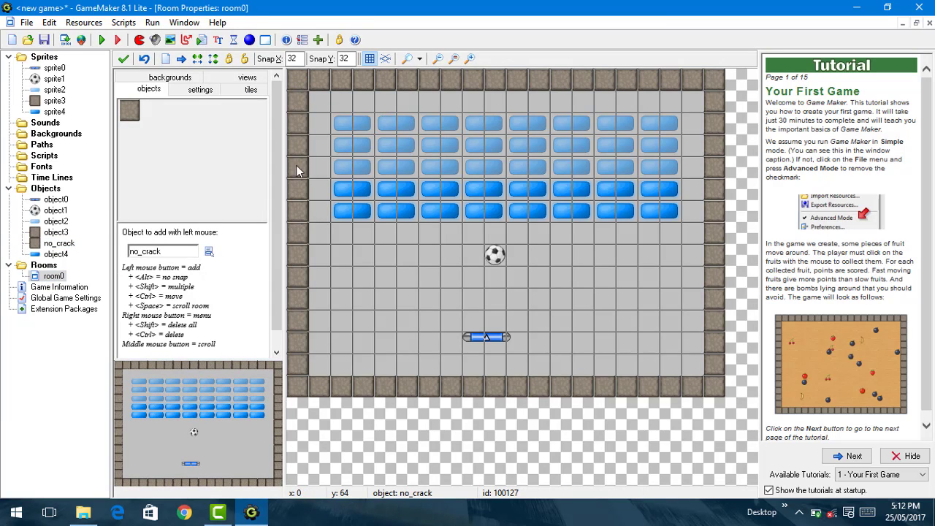
scroll(270, 280, down, 1)
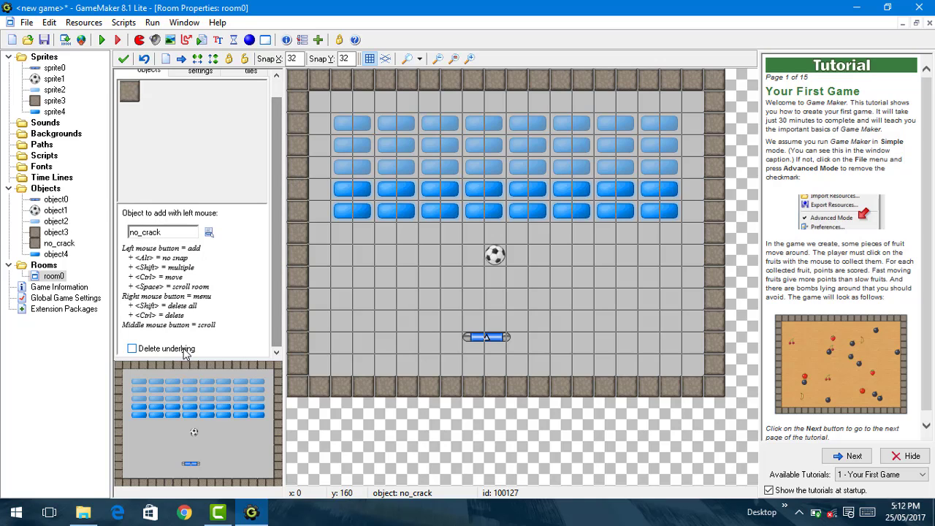